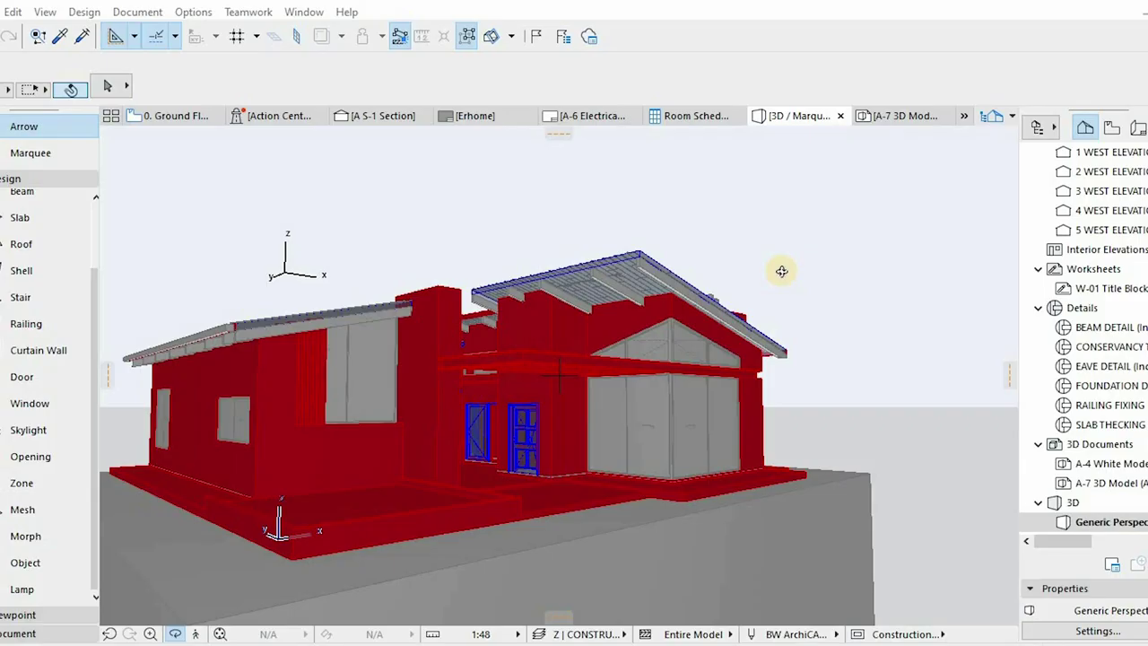
{"action": "key", "text": "Escape"}
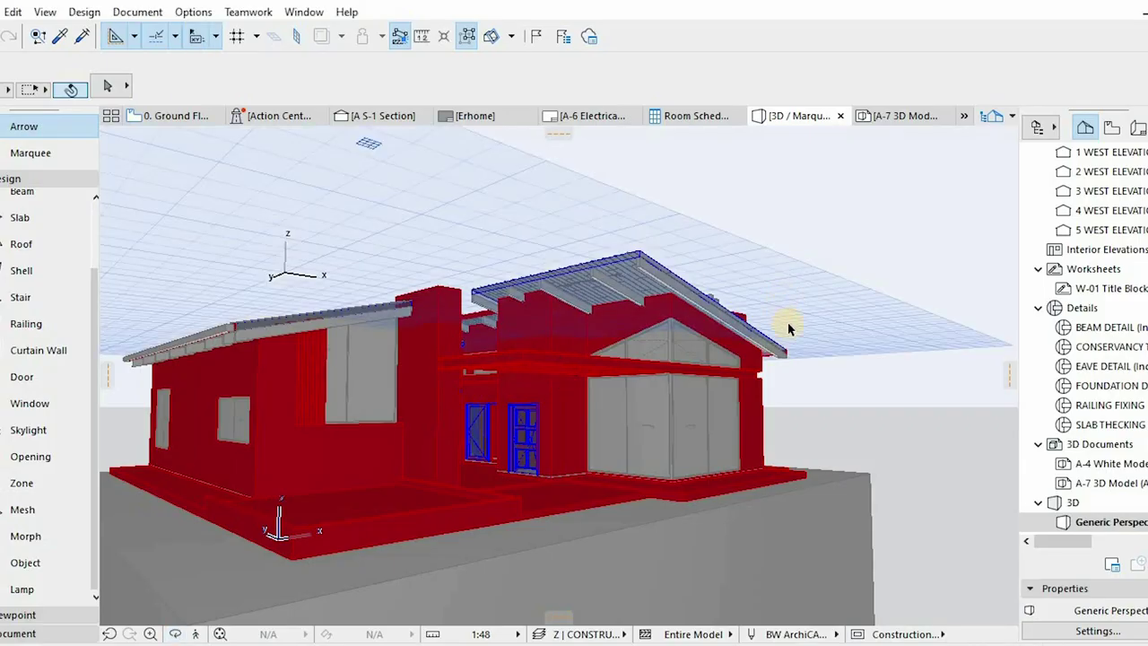
{"action": "middle_click_drag", "start_coordinate": [778, 341], "coordinate": [851, 310], "text": "shift"}
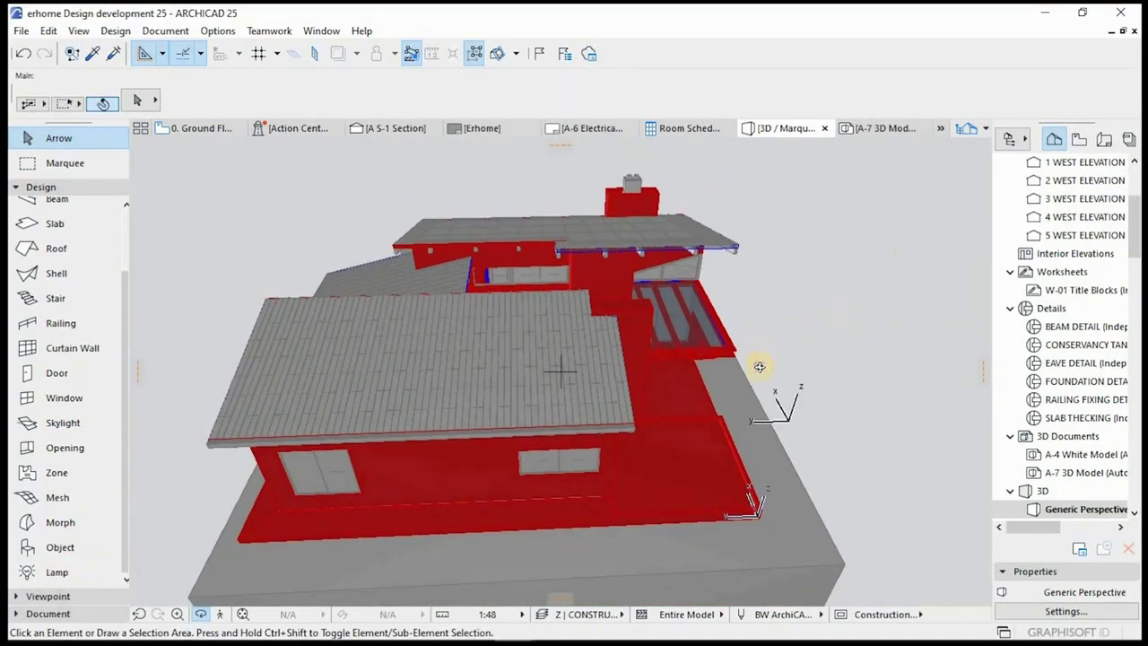
{"action": "middle_click_drag", "start_coordinate": [759, 367], "coordinate": [598, 266], "text": "shift"}
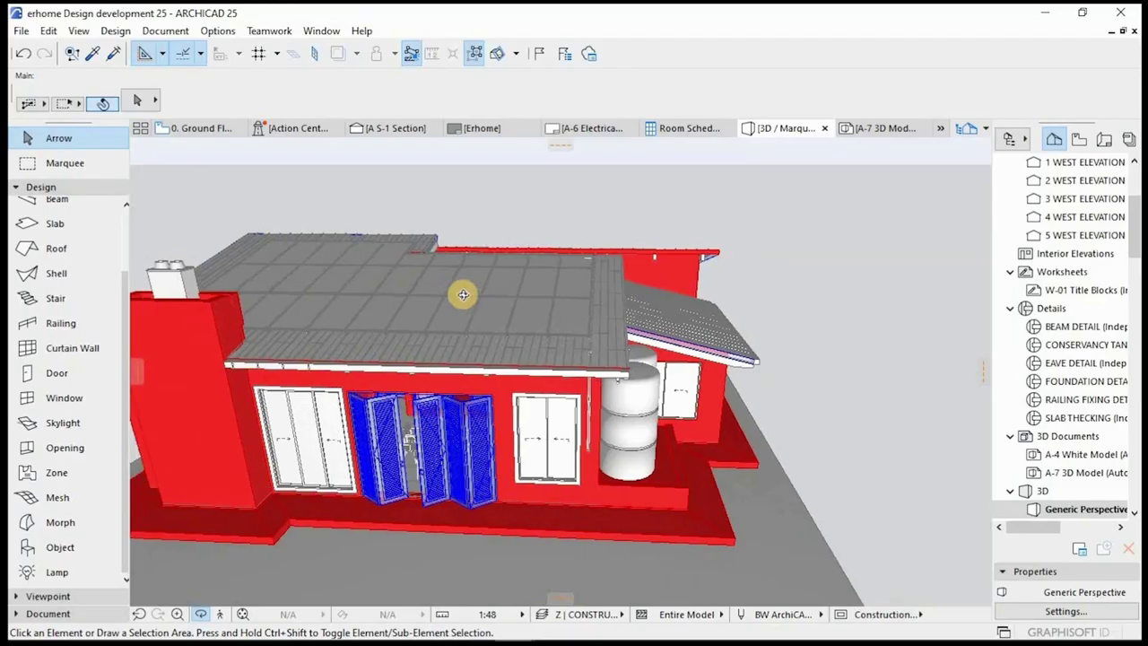
{"action": "middle_click_drag", "start_coordinate": [461, 290], "coordinate": [336, 287], "text": "shift"}
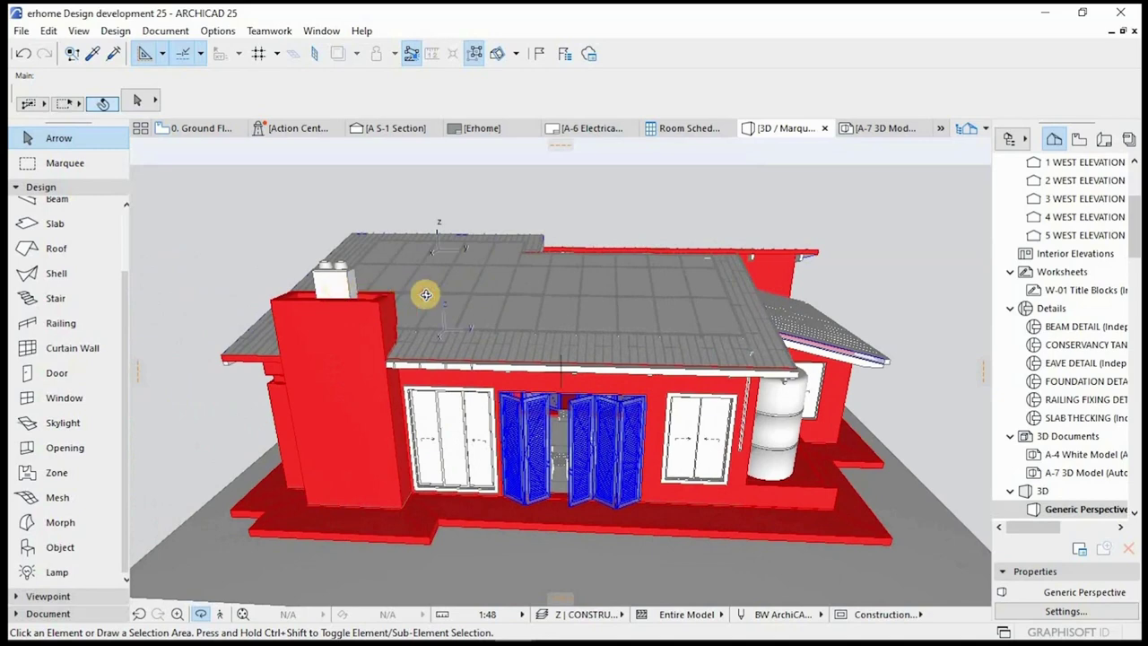
{"action": "middle_click_drag", "start_coordinate": [425, 294], "coordinate": [421, 337], "text": "shift"}
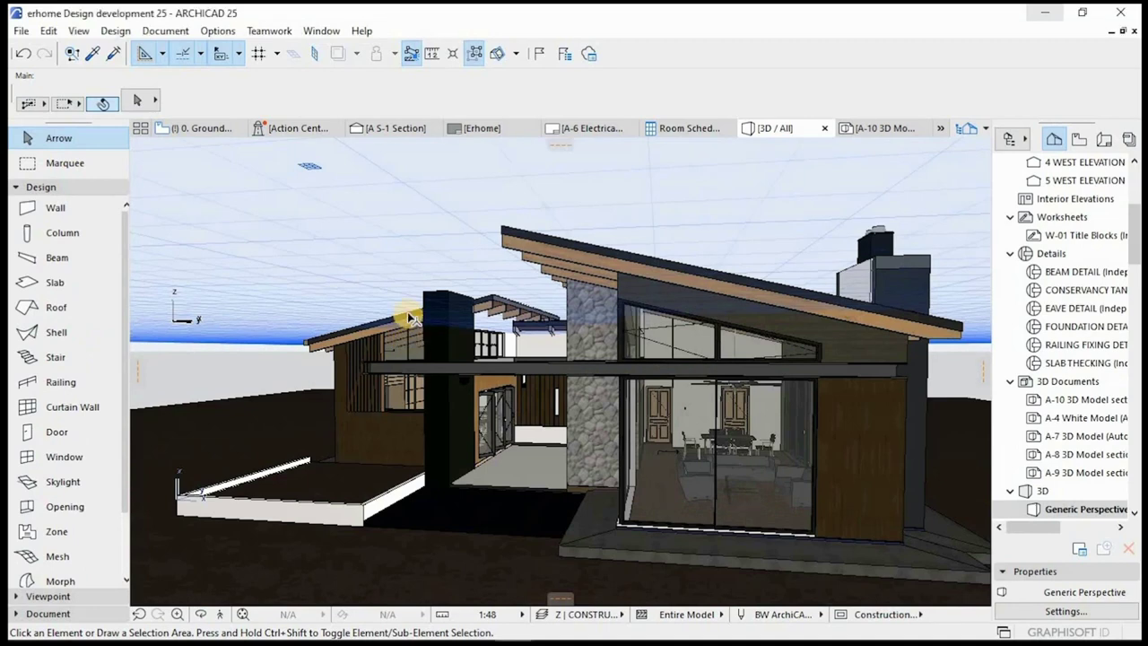
Open the project location settings from the energy evaluation's environment settings
{"action": "left_click", "coordinate": [116, 32]}
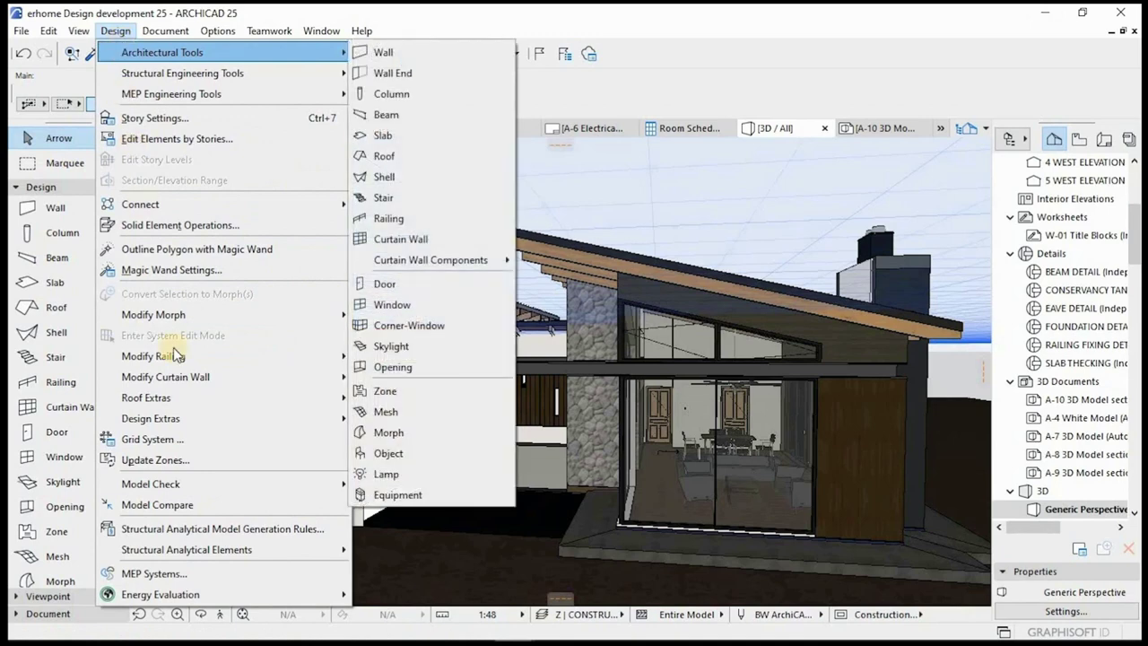
{"action": "mouse_move", "coordinate": [232, 591]}
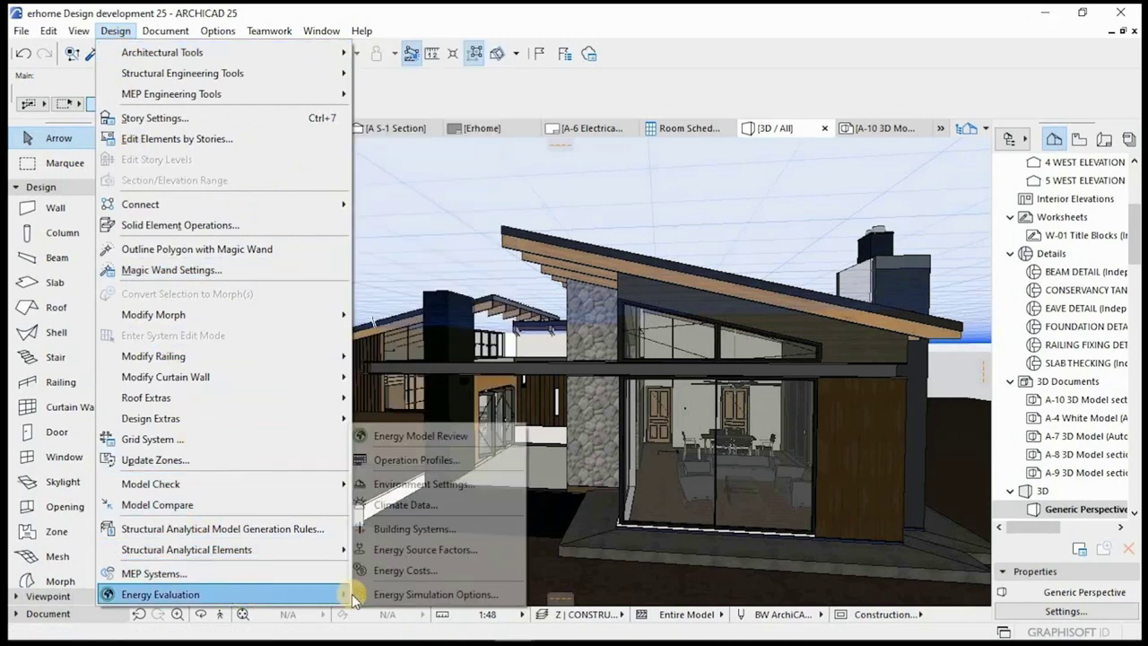
{"action": "left_click", "coordinate": [415, 484]}
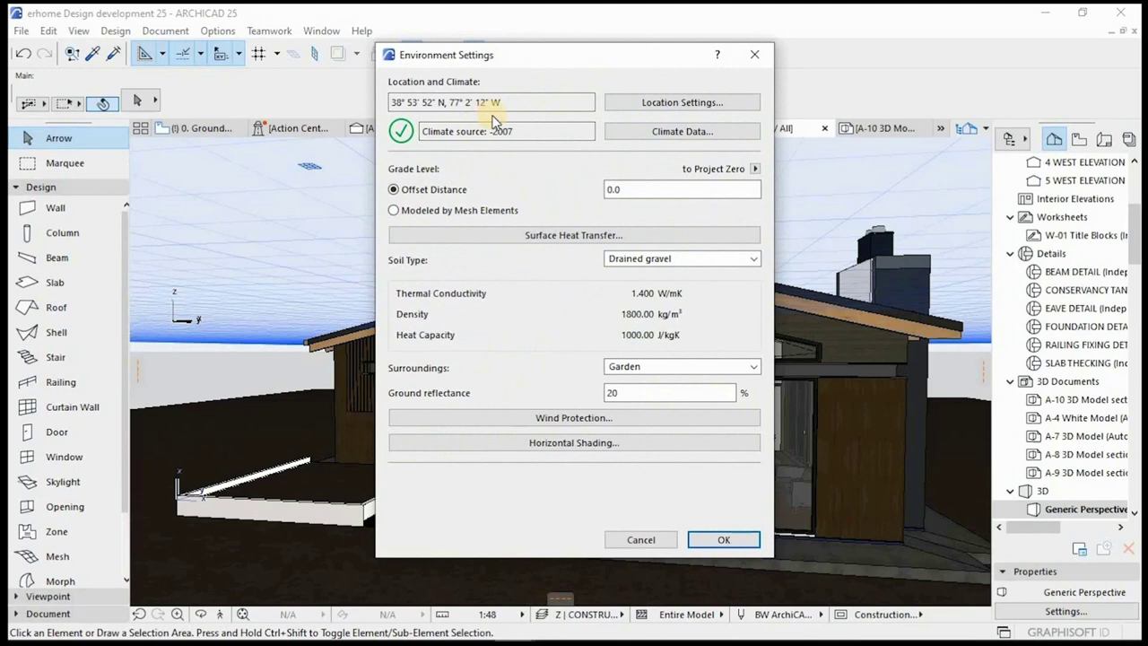
{"action": "left_click", "coordinate": [644, 104]}
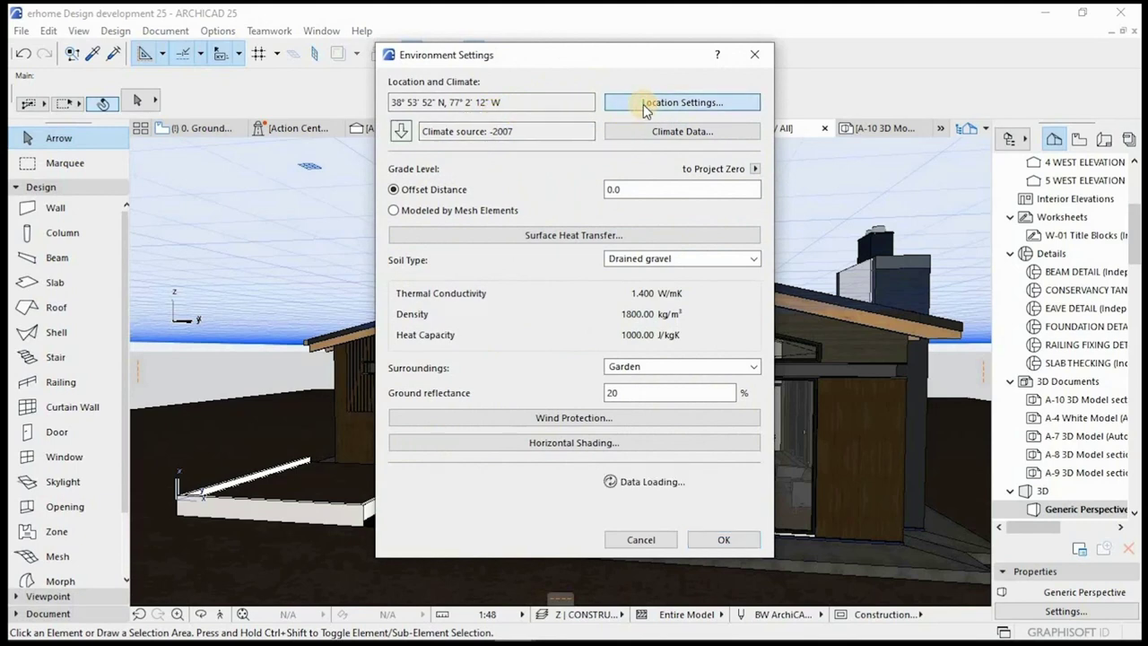
{"action": "left_click", "coordinate": [644, 104]}
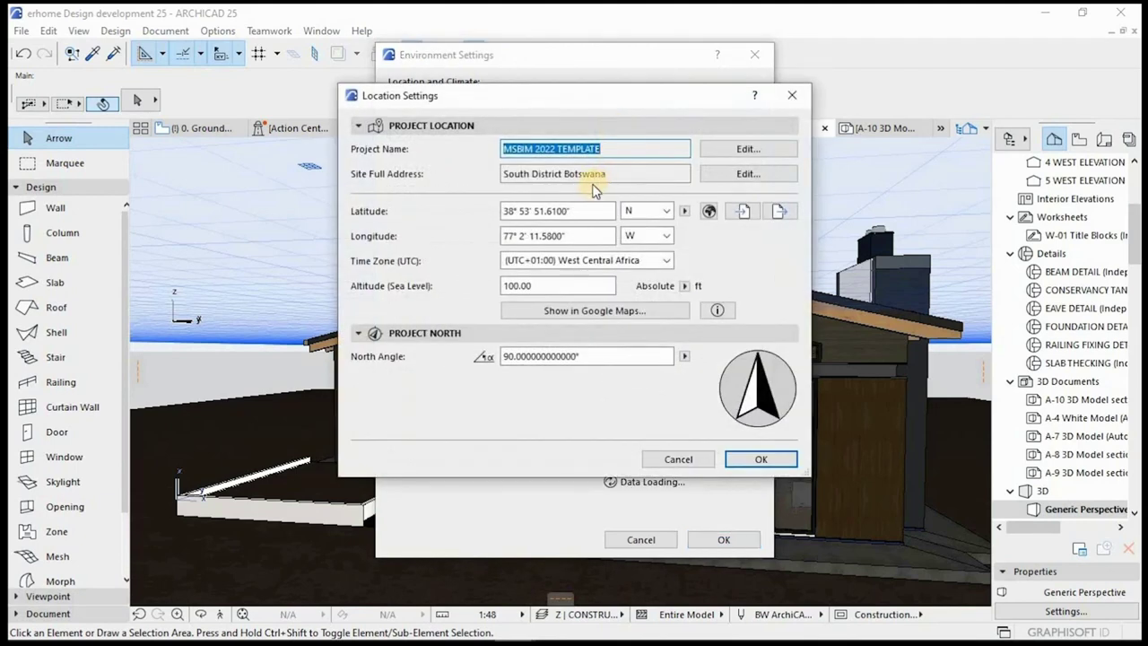
Set the project location's time zone to (UTC+02:00) Cairo
{"action": "left_click", "coordinate": [608, 262]}
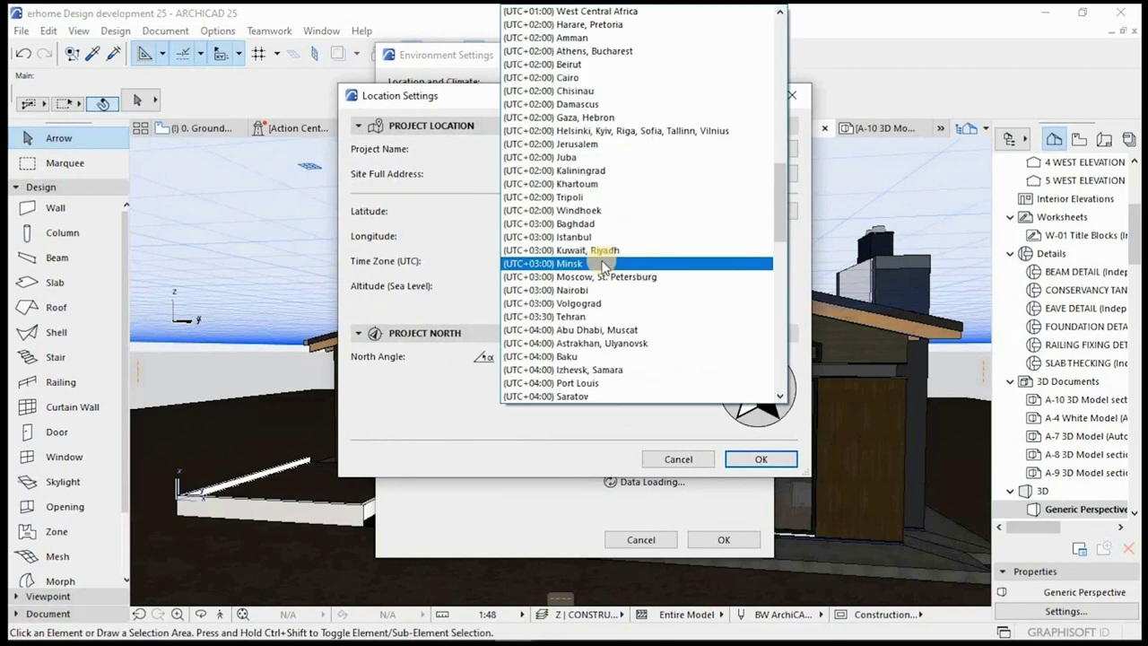
{"action": "scroll", "coordinate": [602, 266], "scroll_direction": "up", "scroll_amount": 1}
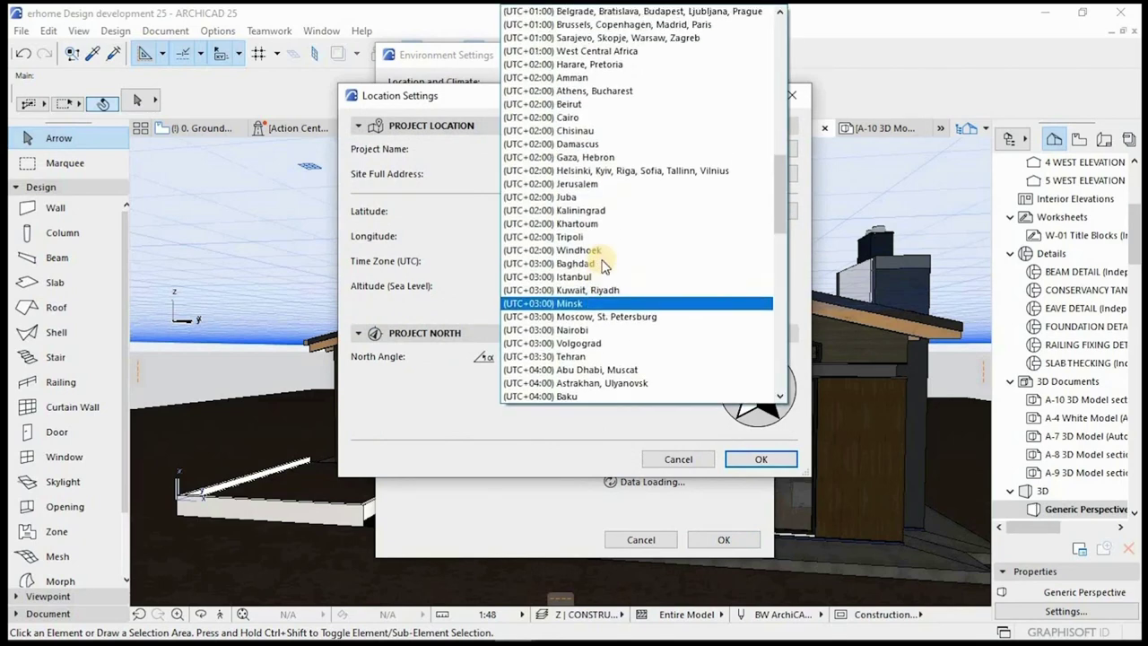
{"action": "left_click", "coordinate": [569, 117]}
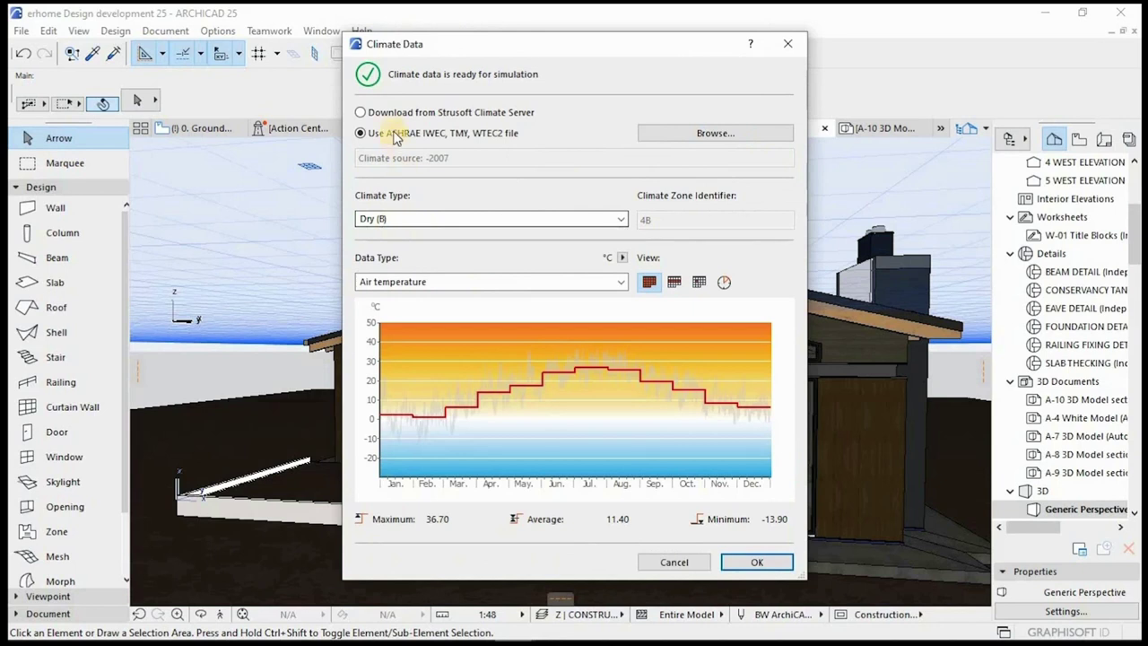
Review the yearly air temperature chart in the climate data and accept the climate data settings
{"action": "left_click", "coordinate": [418, 284]}
{"action": "left_click", "coordinate": [418, 283]}
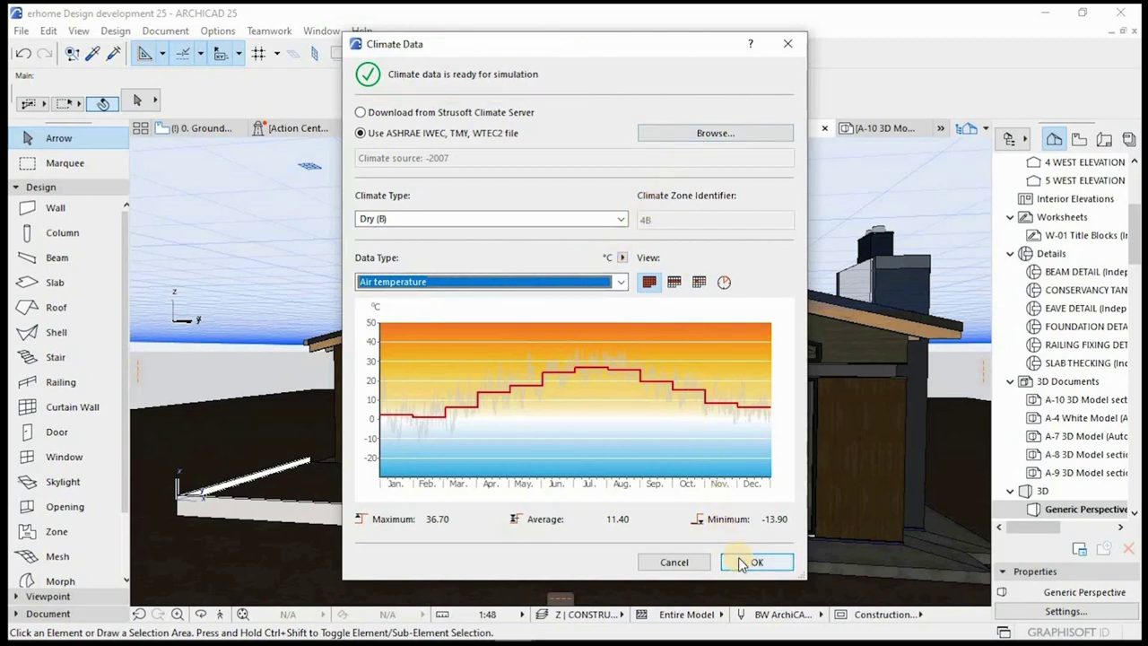
{"action": "left_click", "coordinate": [579, 356]}
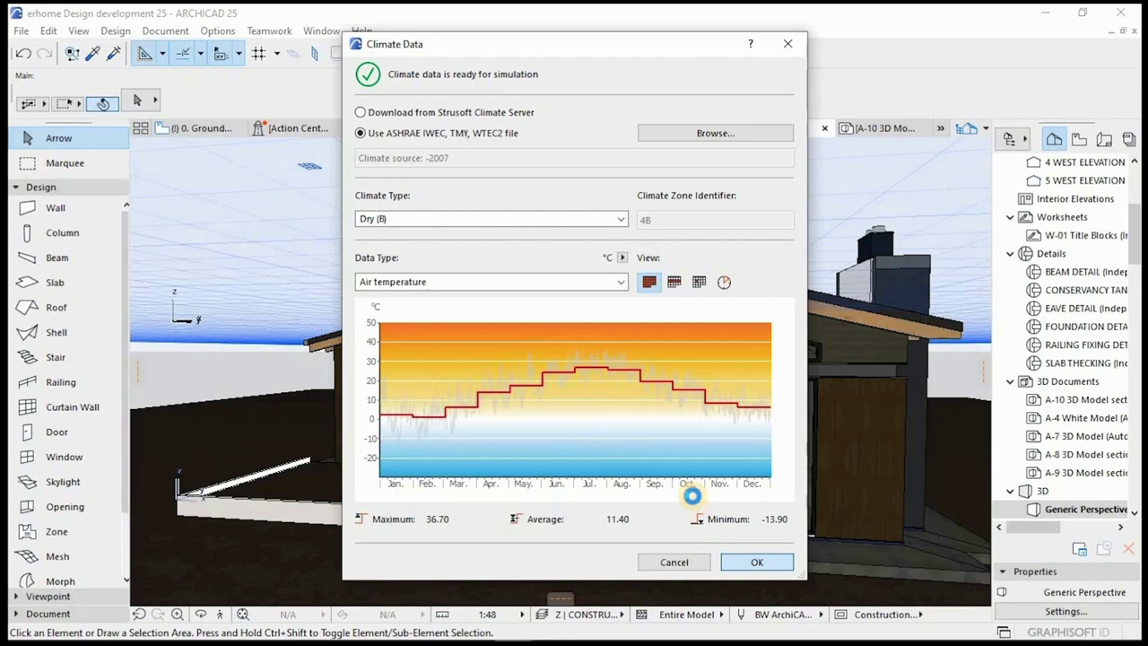
{"action": "key", "text": "Return"}
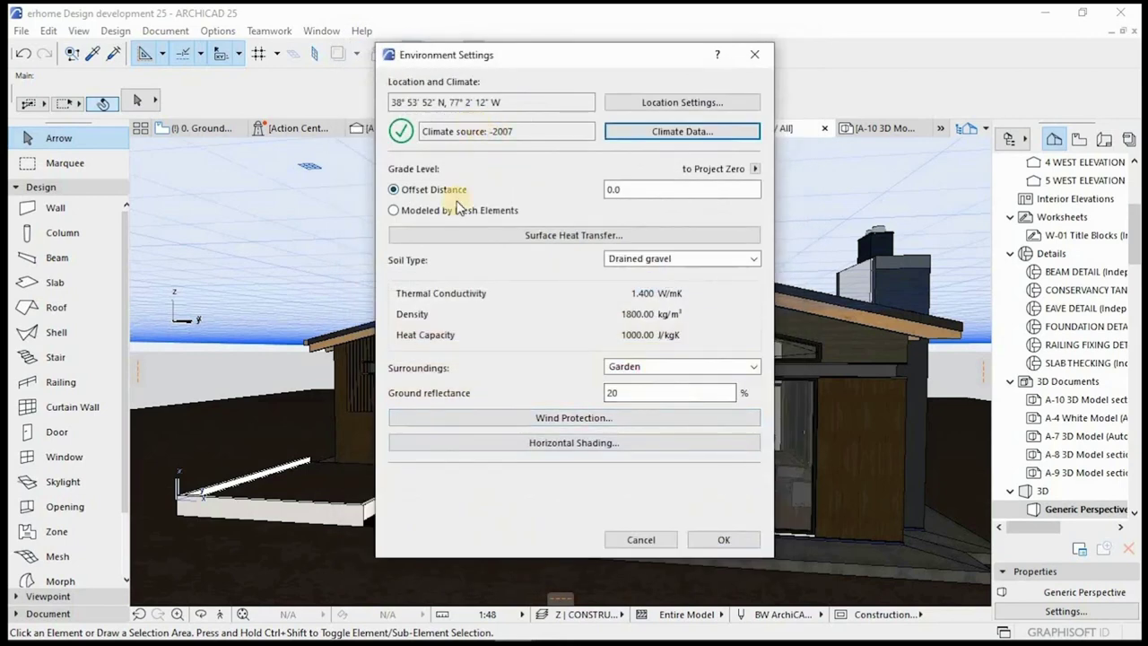
Set the wind protection for the North orientation to Partly protected and check the protection options for NorthEast
{"action": "left_click", "coordinate": [571, 418]}
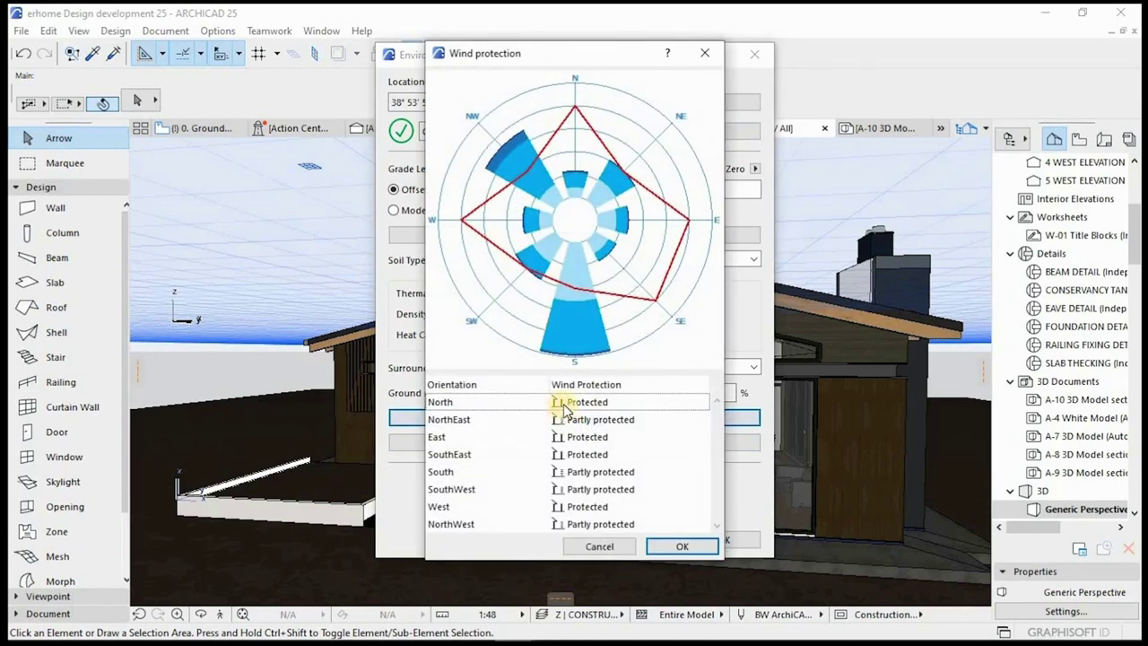
{"action": "left_click", "coordinate": [563, 405]}
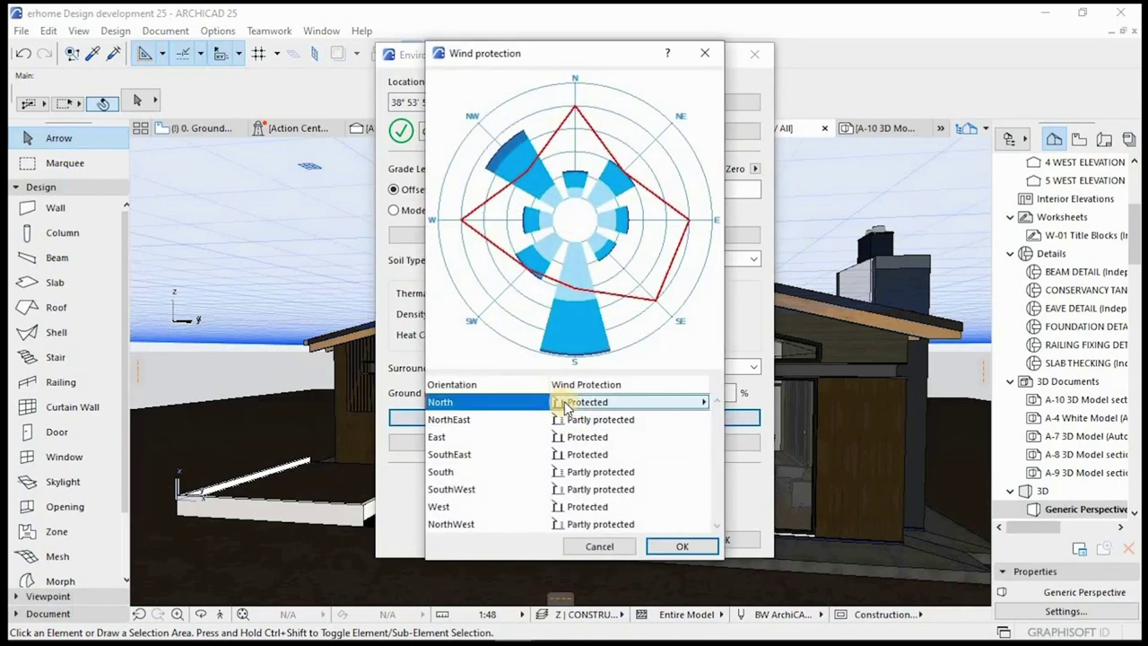
{"action": "left_click", "coordinate": [617, 406]}
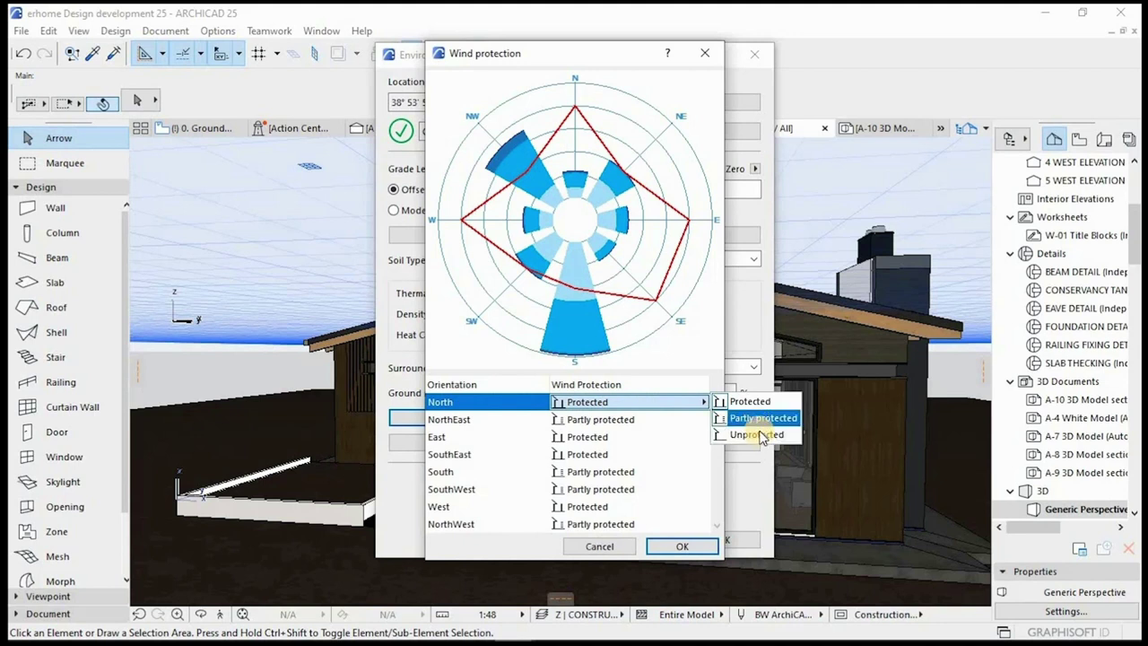
{"action": "left_click", "coordinate": [722, 419]}
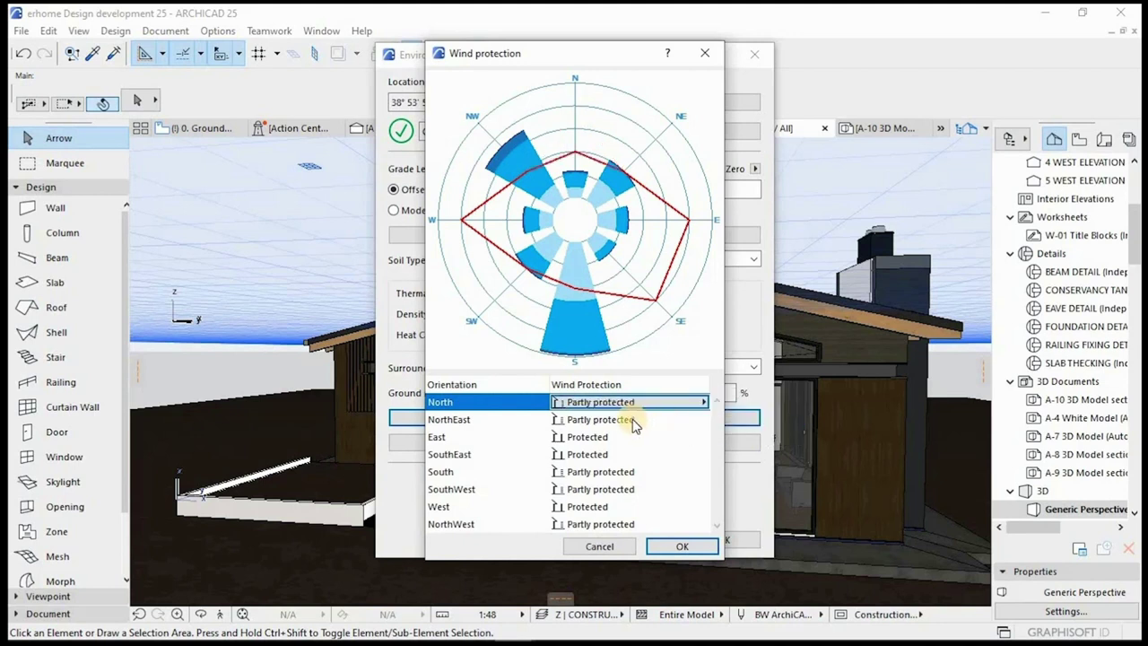
{"action": "left_click", "coordinate": [686, 423]}
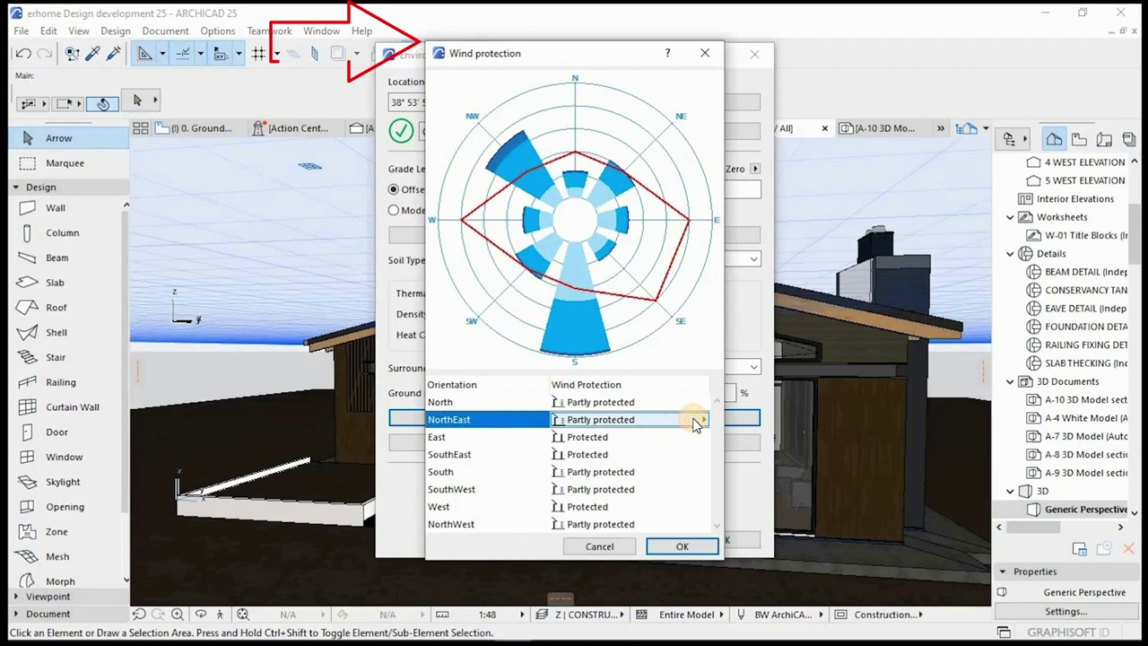
{"action": "left_click", "coordinate": [698, 419]}
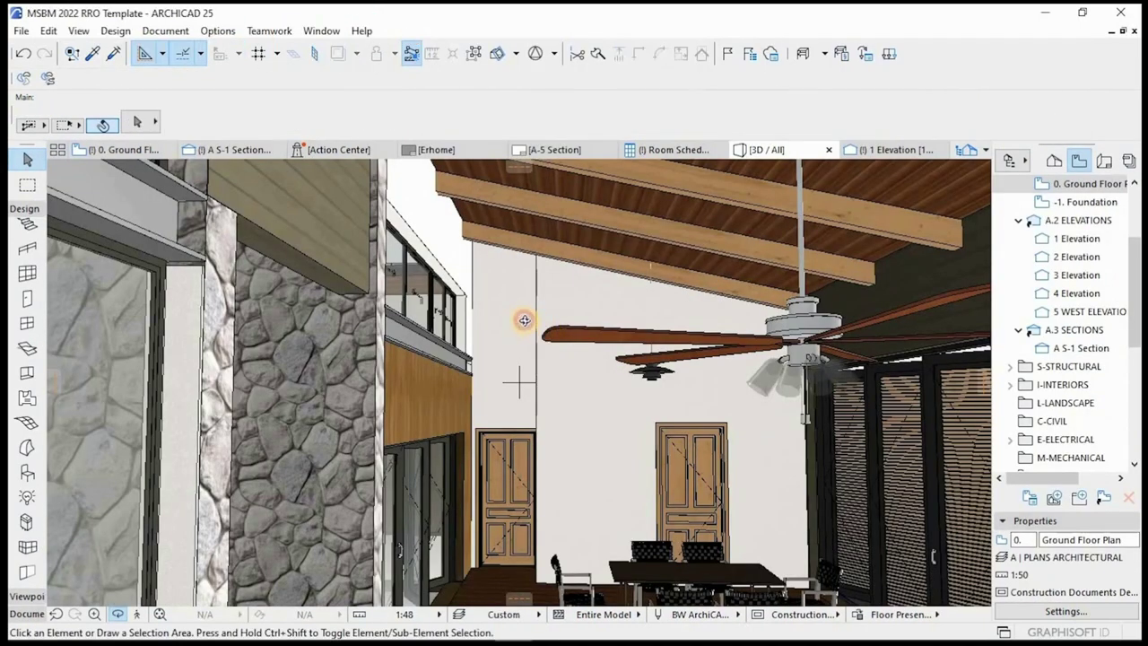
Examine the house in 3D, including the living area, the pergola entrance, the stone wall and the inner courtyard with its high-level windows
{"action": "scroll", "coordinate": [496, 318], "scroll_direction": "up", "scroll_amount": 3}
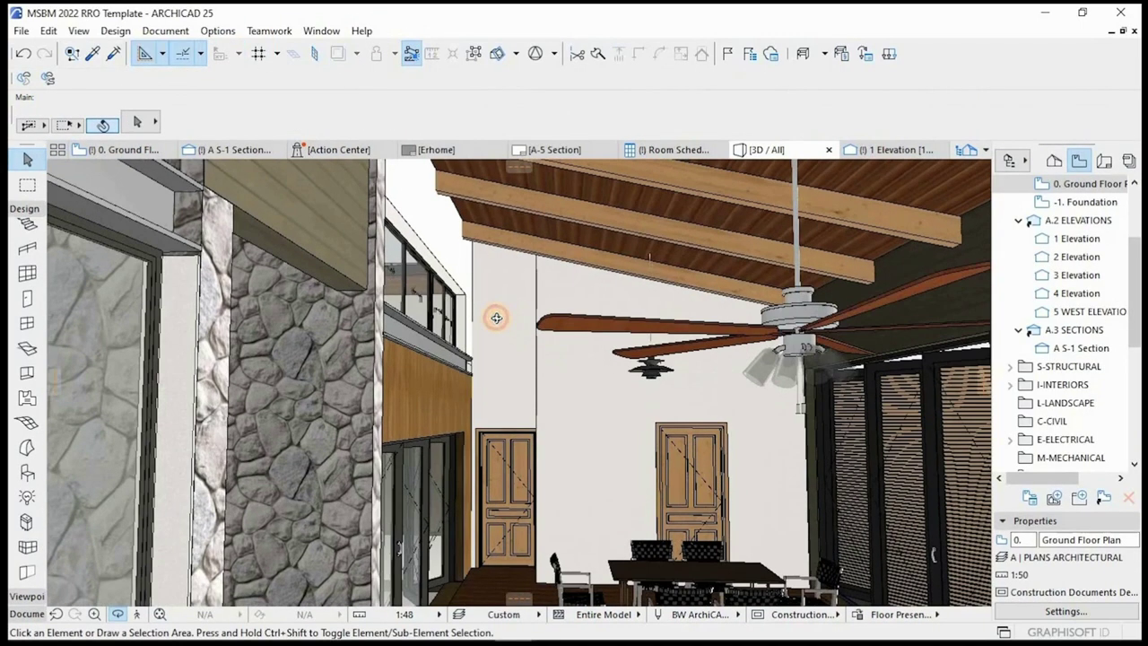
{"action": "middle_click_drag", "start_coordinate": [496, 318], "coordinate": [527, 382], "text": "shift"}
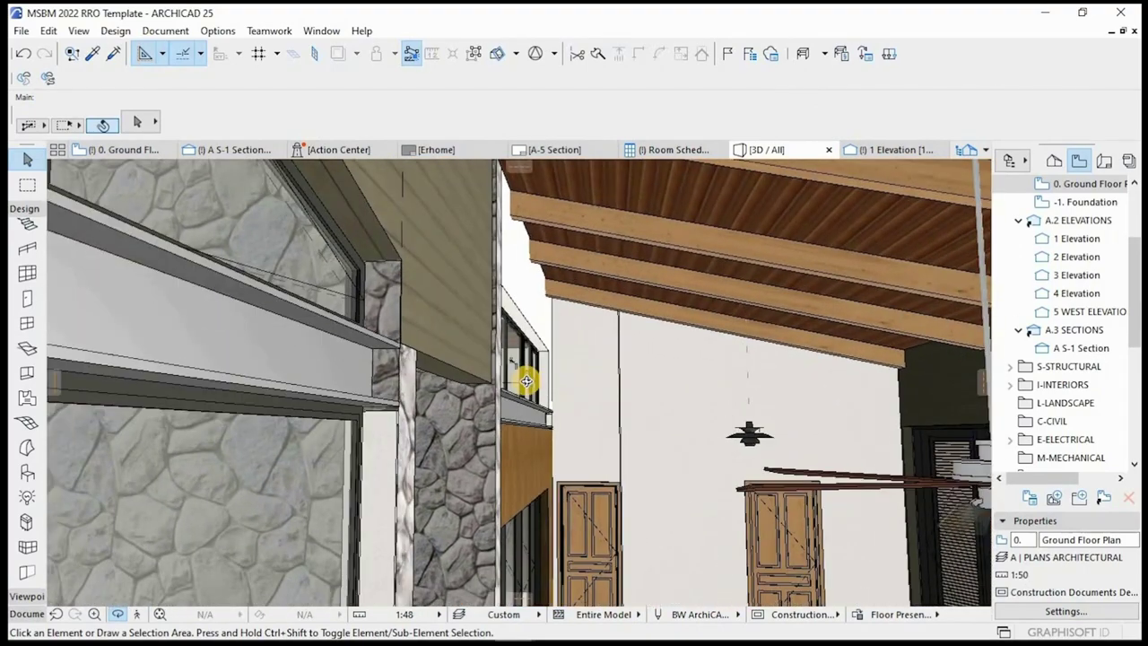
{"action": "scroll", "coordinate": [566, 386], "scroll_direction": "down", "scroll_amount": 5}
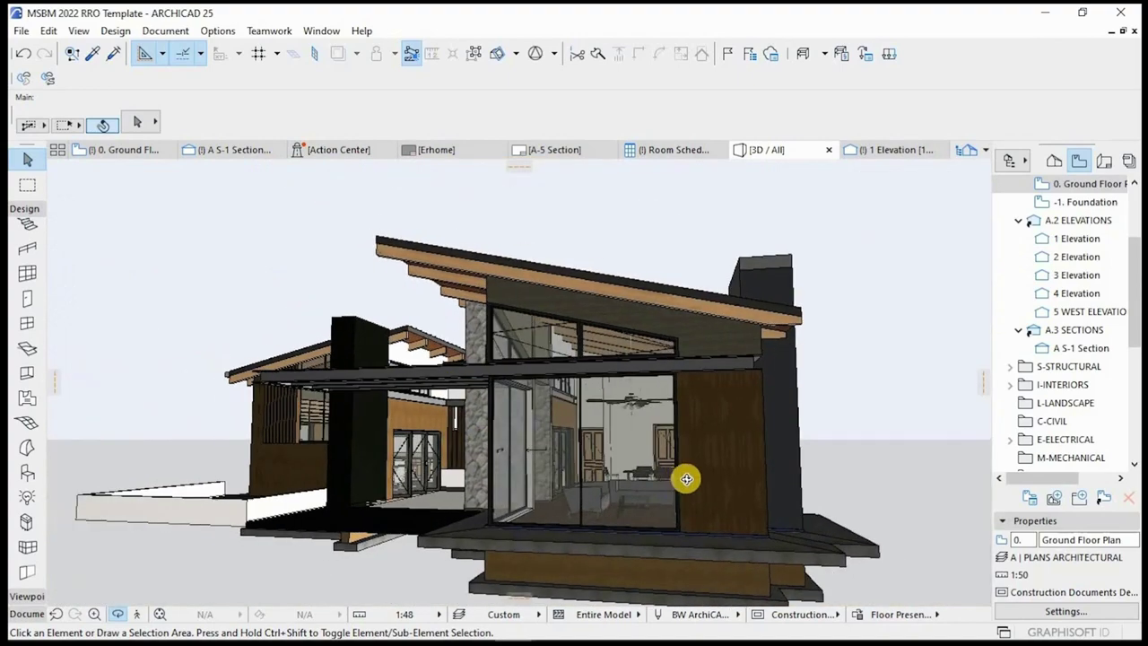
{"action": "scroll", "coordinate": [695, 454], "scroll_direction": "up", "scroll_amount": 3}
{"action": "middle_click_drag", "start_coordinate": [674, 454], "coordinate": [543, 436], "text": "shift"}
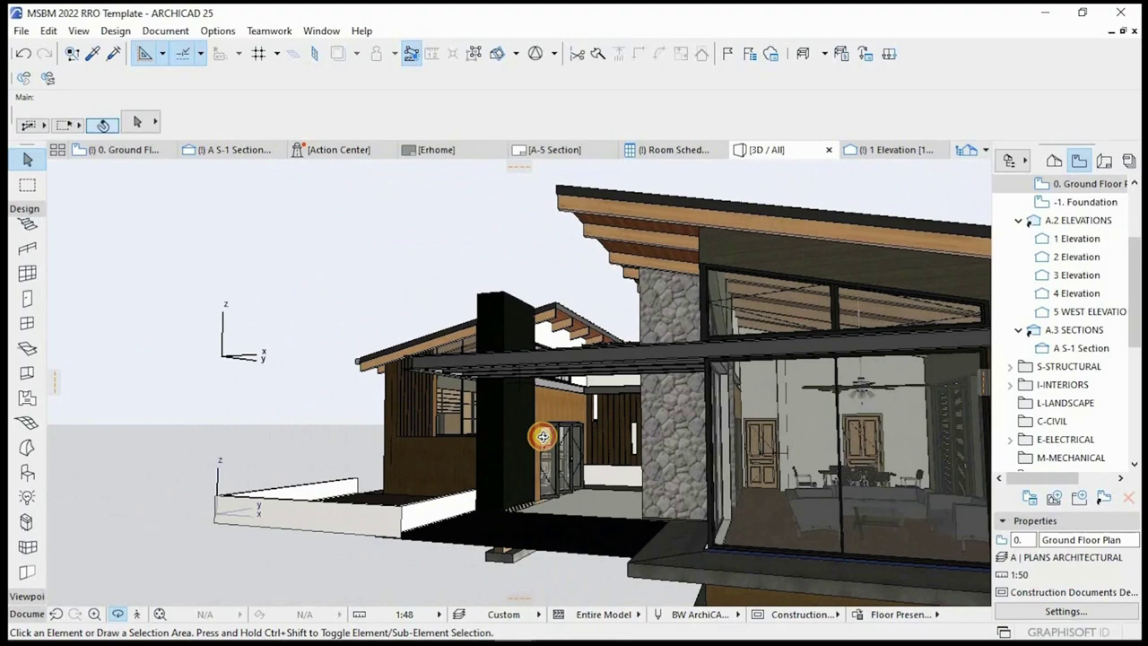
{"action": "middle_click_drag", "start_coordinate": [689, 431], "coordinate": [709, 431], "text": "shift"}
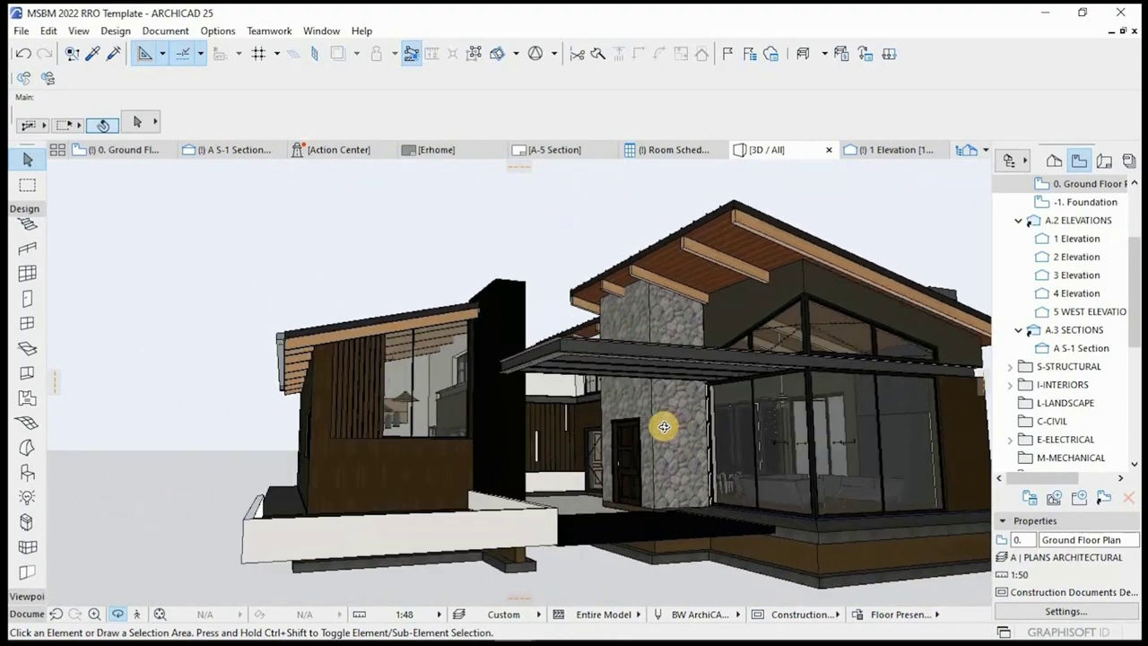
{"action": "scroll", "coordinate": [551, 467], "scroll_direction": "up", "scroll_amount": 8}
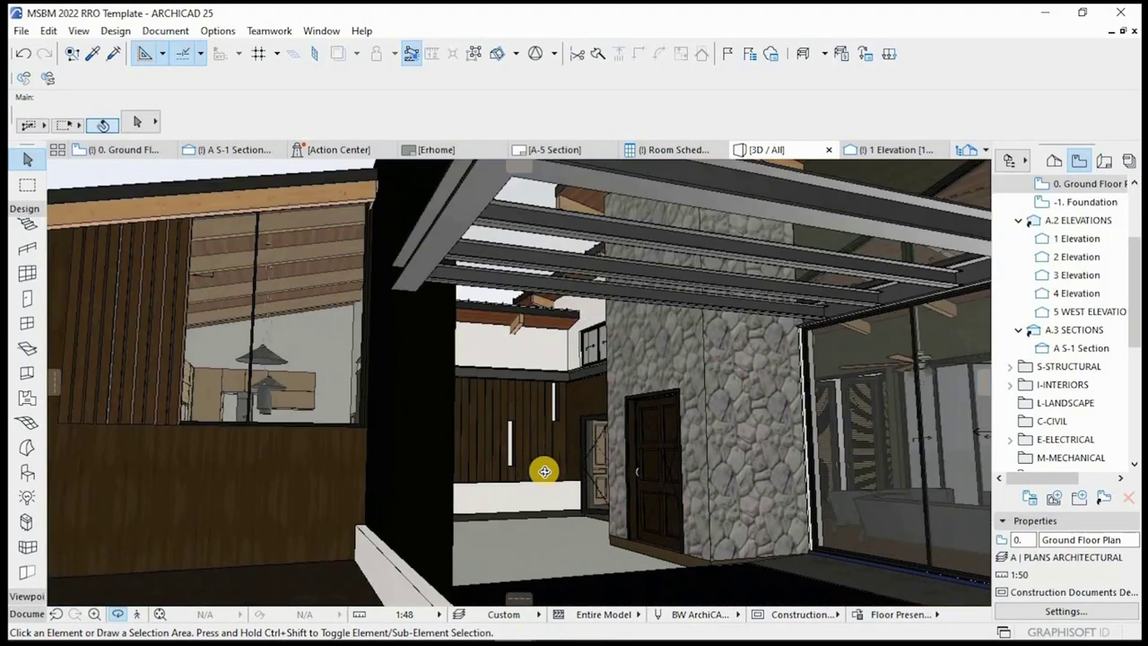
{"action": "scroll", "coordinate": [544, 471], "scroll_direction": "up", "scroll_amount": 8}
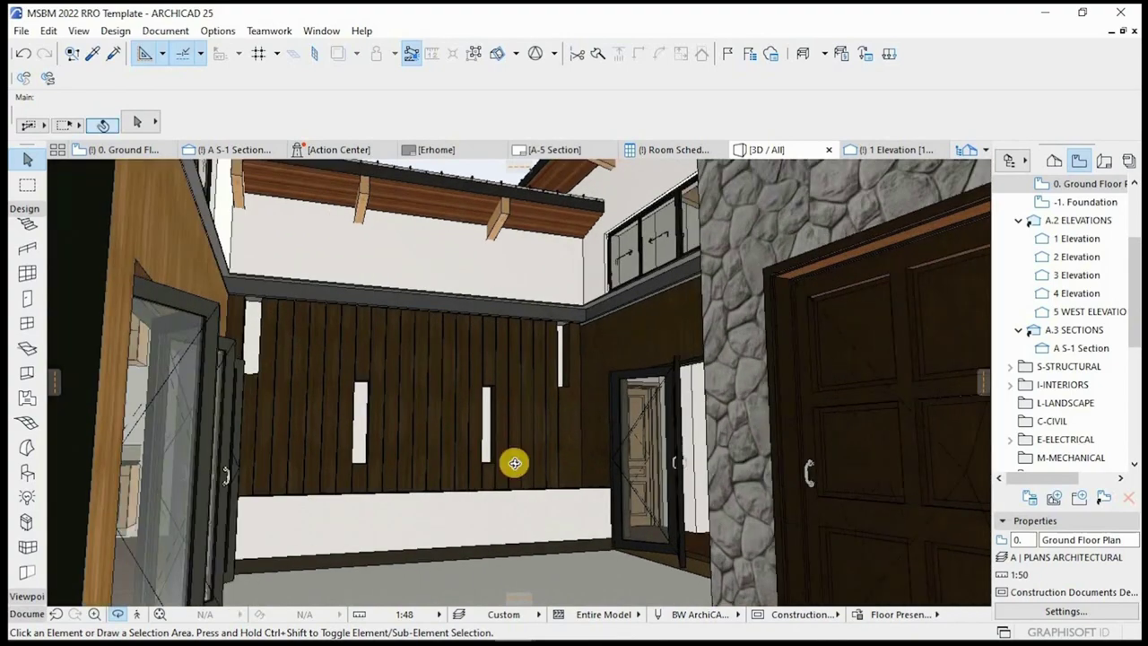
{"action": "scroll", "coordinate": [509, 466], "scroll_direction": "up", "scroll_amount": 8}
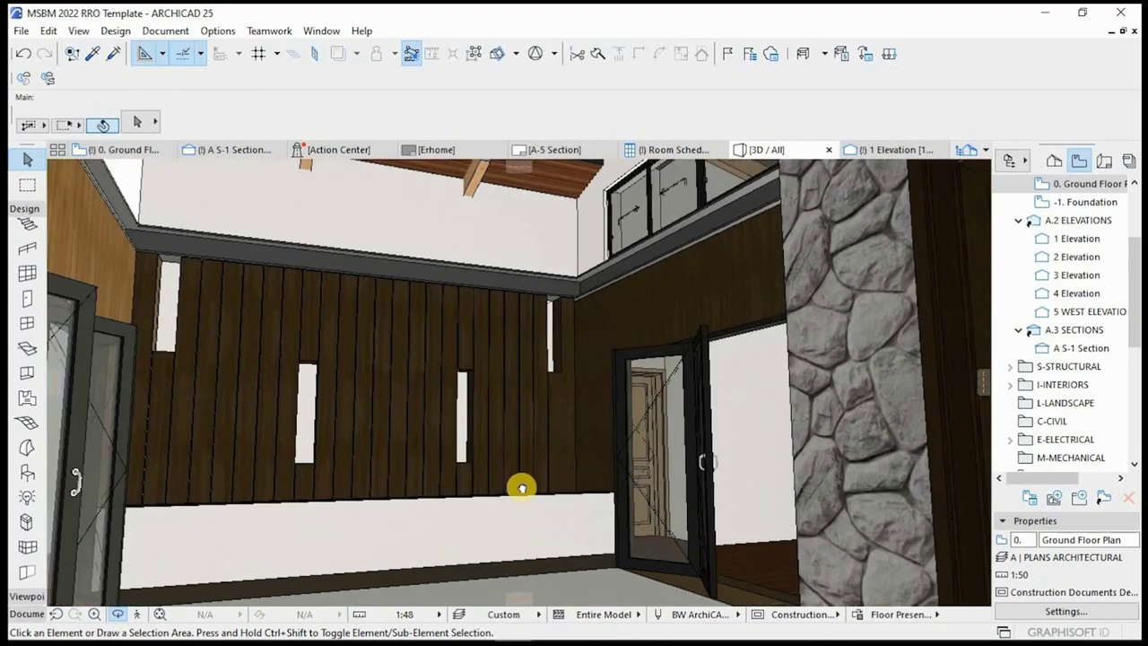
{"action": "middle_click_drag", "start_coordinate": [494, 382], "coordinate": [436, 363]}
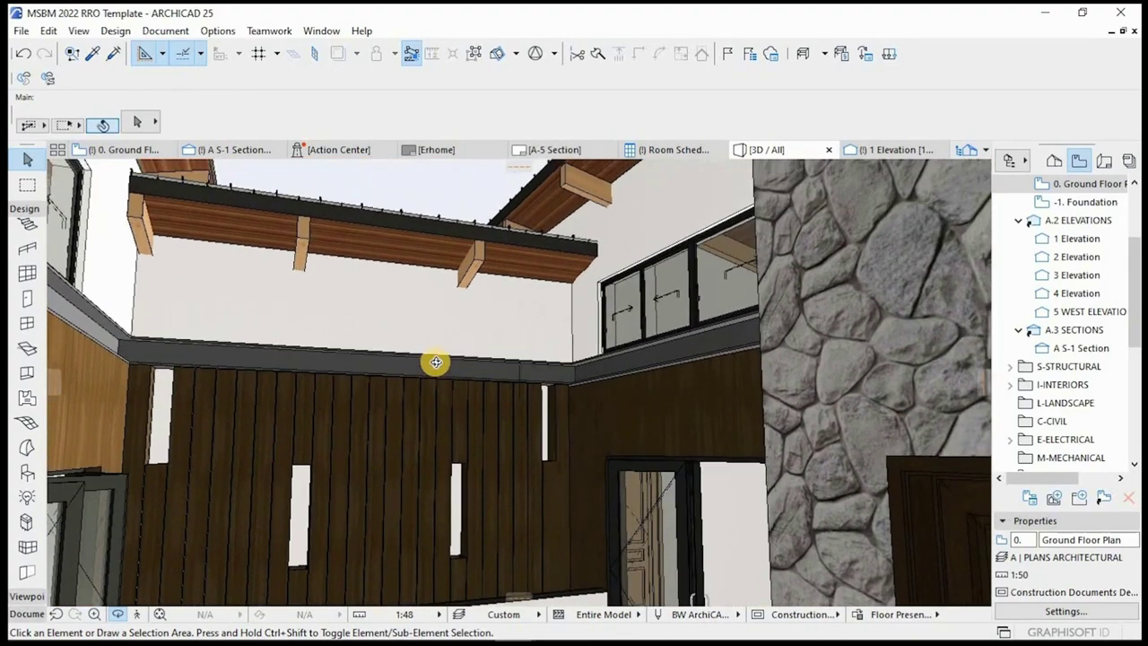
{"action": "scroll", "coordinate": [429, 364], "scroll_direction": "down", "scroll_amount": 10}
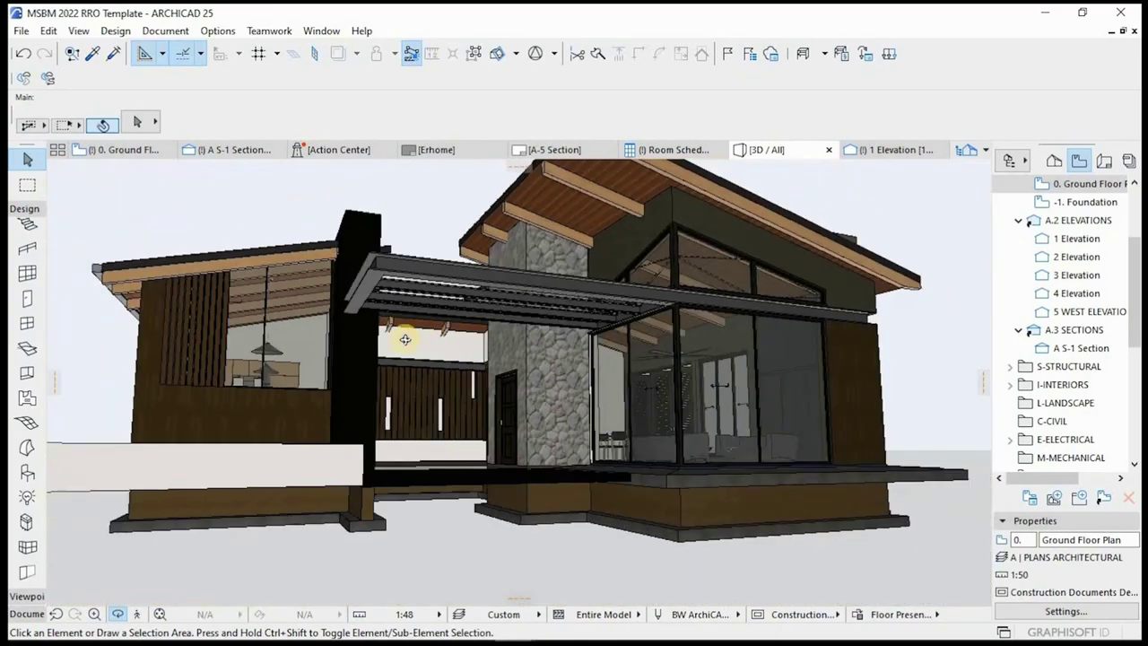
{"action": "left_click_drag", "start_coordinate": [405, 339], "coordinate": [577, 322]}
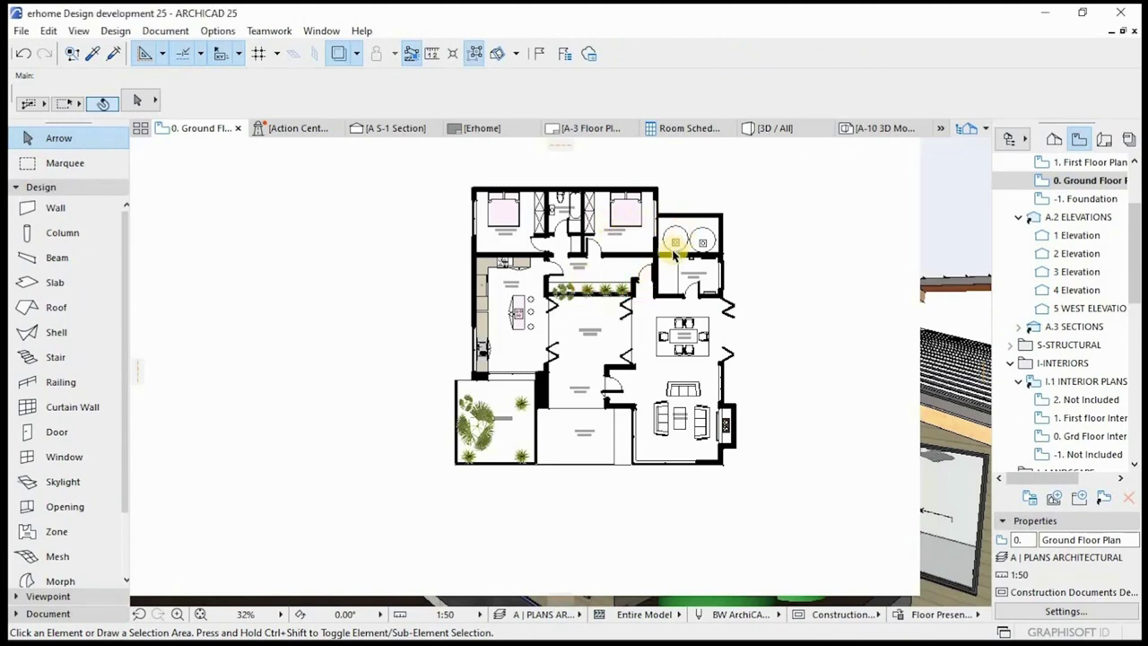
Examine the ground floor plan around the central courtyard, its folding doors, the kitchen, the dining area and the garden
{"action": "scroll", "coordinate": [669, 254], "scroll_direction": "up", "scroll_amount": 2}
{"action": "scroll", "coordinate": [631, 379], "scroll_direction": "up", "scroll_amount": 3}
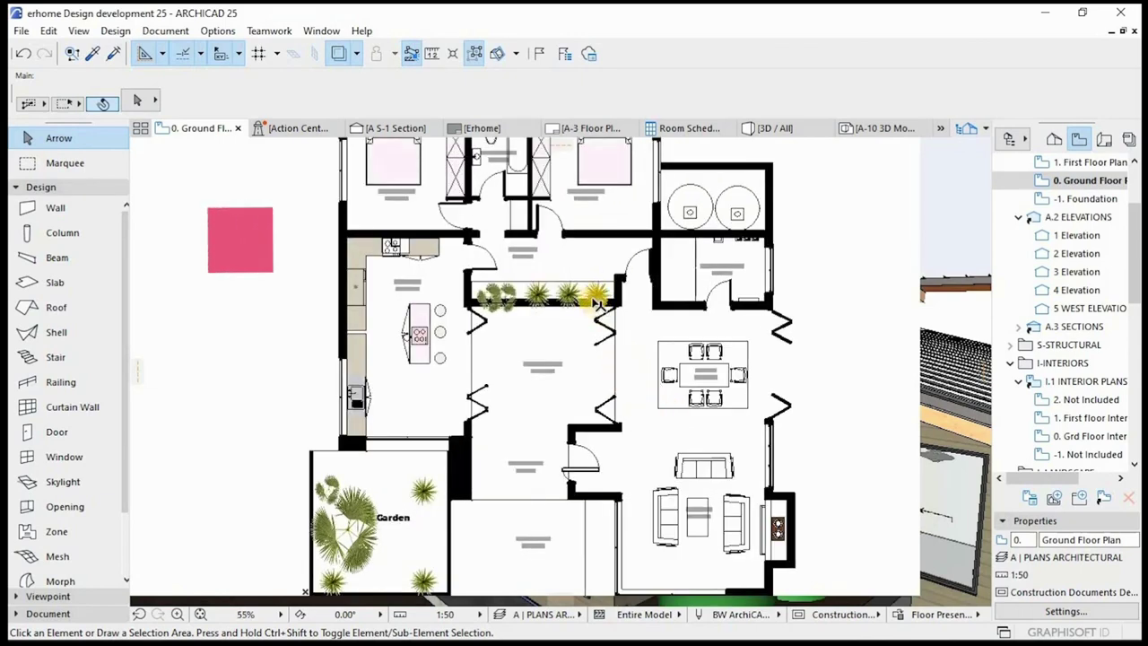
{"action": "scroll", "coordinate": [588, 305], "scroll_direction": "down", "scroll_amount": 2}
{"action": "middle_click_drag", "start_coordinate": [589, 303], "coordinate": [582, 315]}
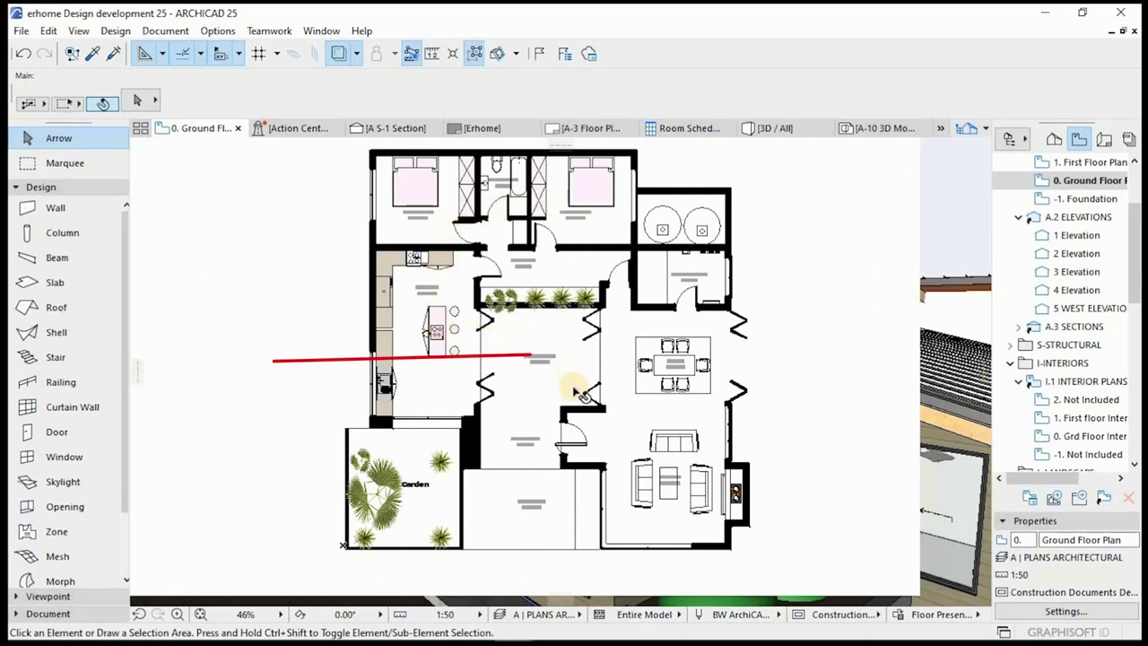
{"action": "scroll", "coordinate": [581, 393], "scroll_direction": "up", "scroll_amount": 1}
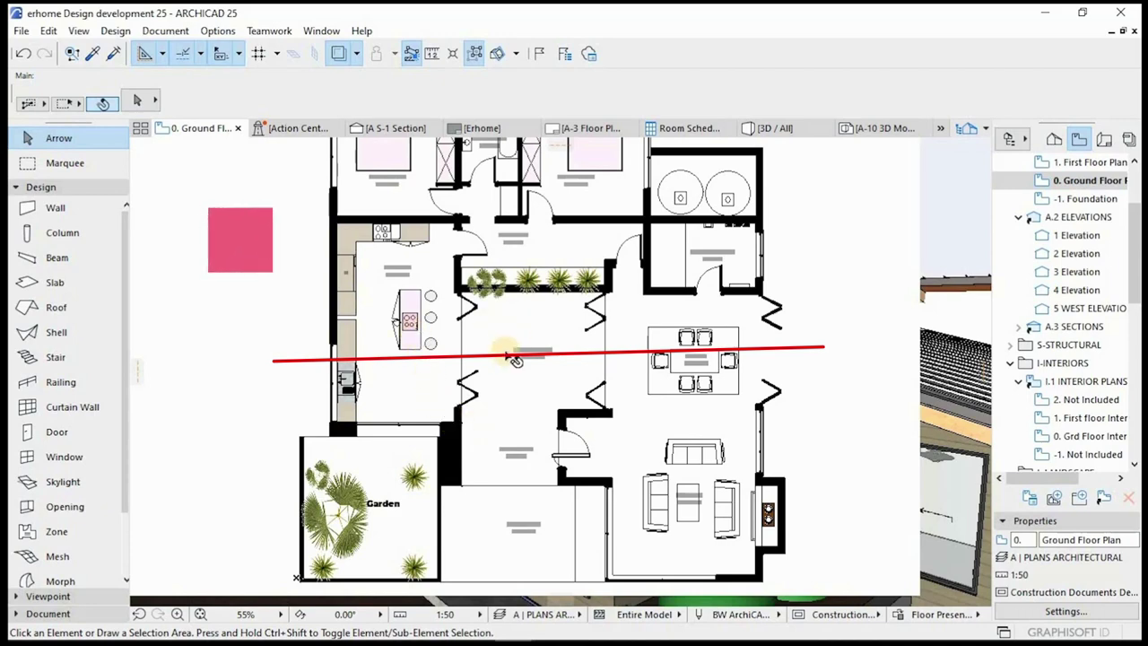
Examine how the courtyard on the ground floor plan relates to the kitchen, entrance, lounge, dining area, bedrooms, passage and utility room
{"action": "scroll", "coordinate": [505, 359], "scroll_direction": "up", "scroll_amount": 2}
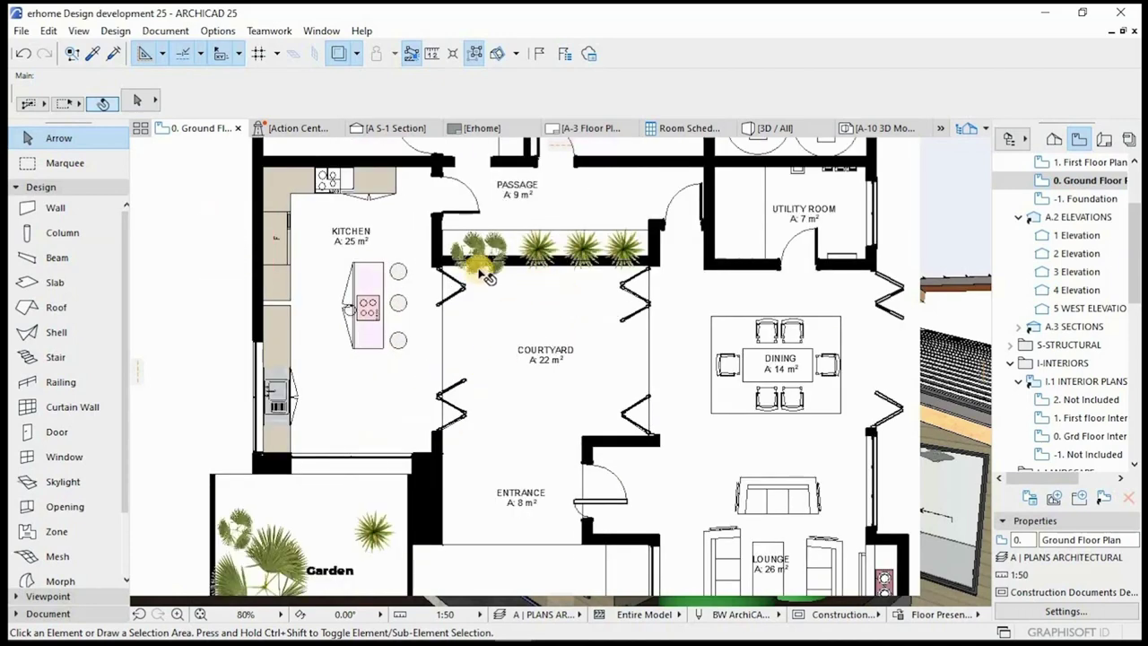
{"action": "middle_click_drag", "start_coordinate": [747, 316], "coordinate": [713, 244]}
{"action": "middle_click_drag", "start_coordinate": [725, 505], "coordinate": [717, 452]}
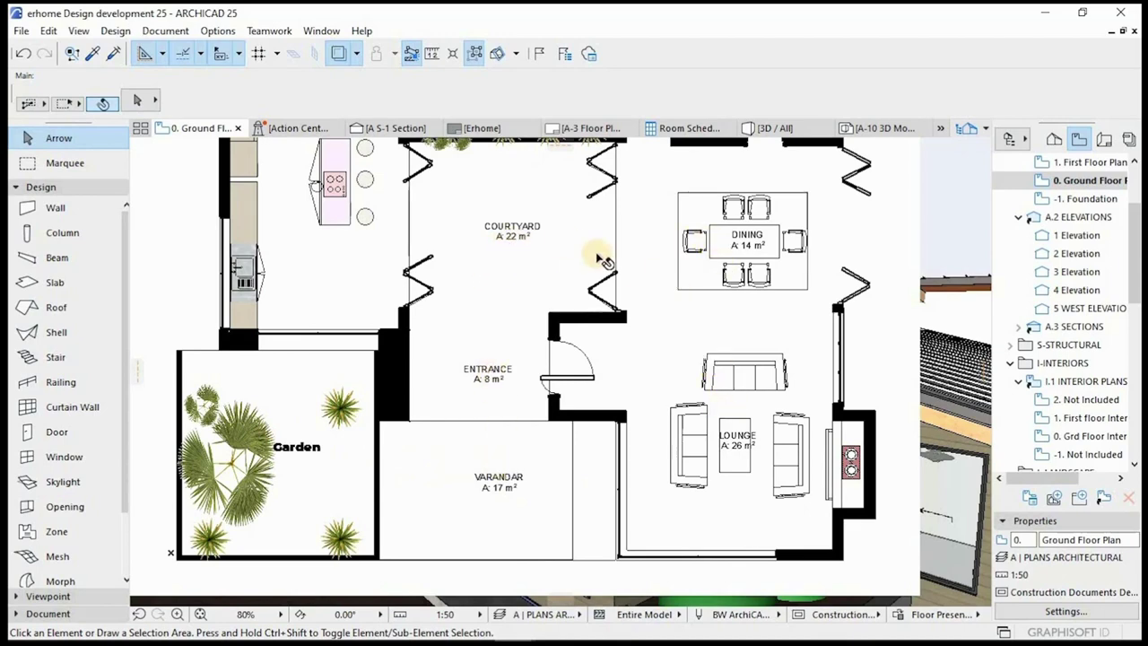
{"action": "middle_click_drag", "start_coordinate": [602, 271], "coordinate": [616, 429]}
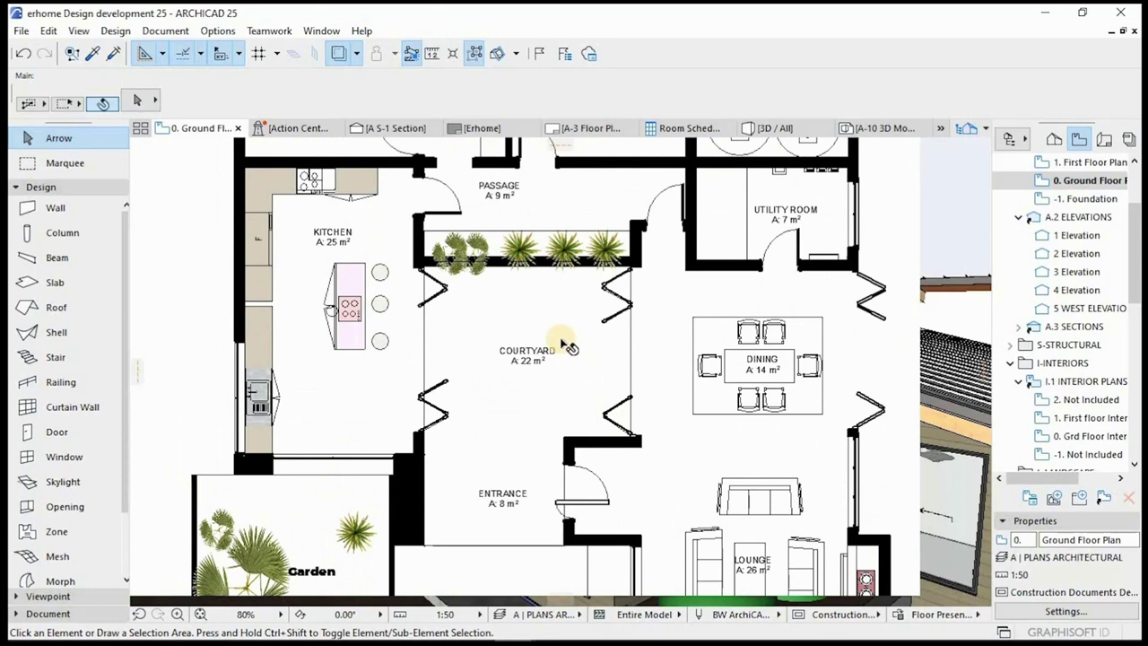
{"action": "scroll", "coordinate": [484, 286], "scroll_direction": "down", "scroll_amount": 2}
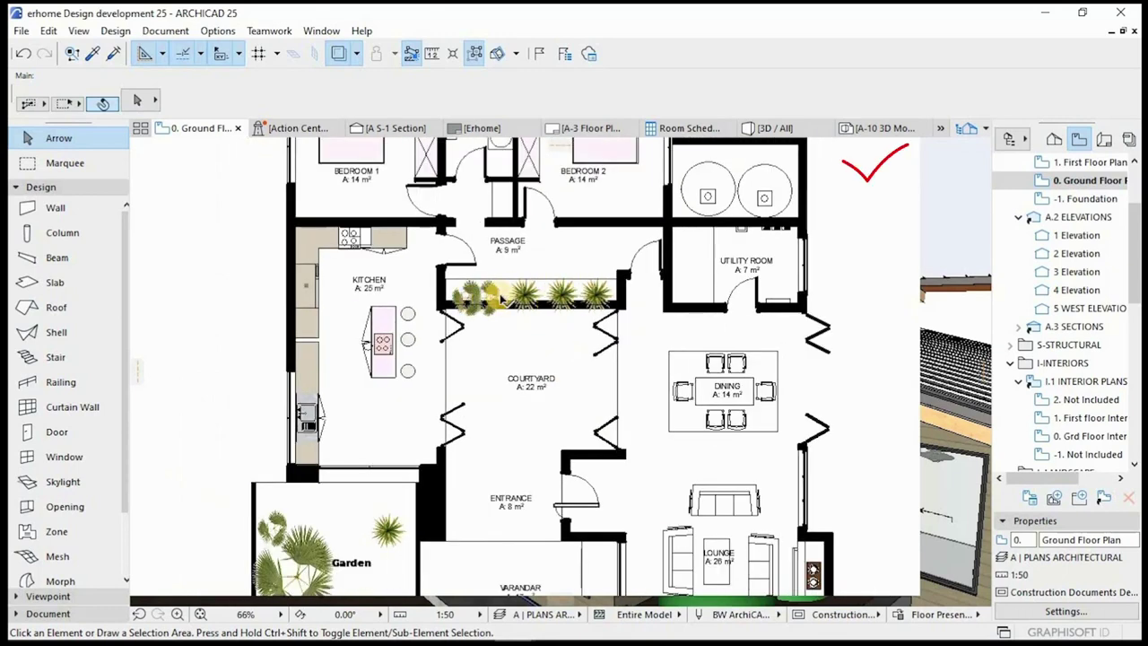
{"action": "middle_click_drag", "start_coordinate": [632, 294], "coordinate": [631, 328]}
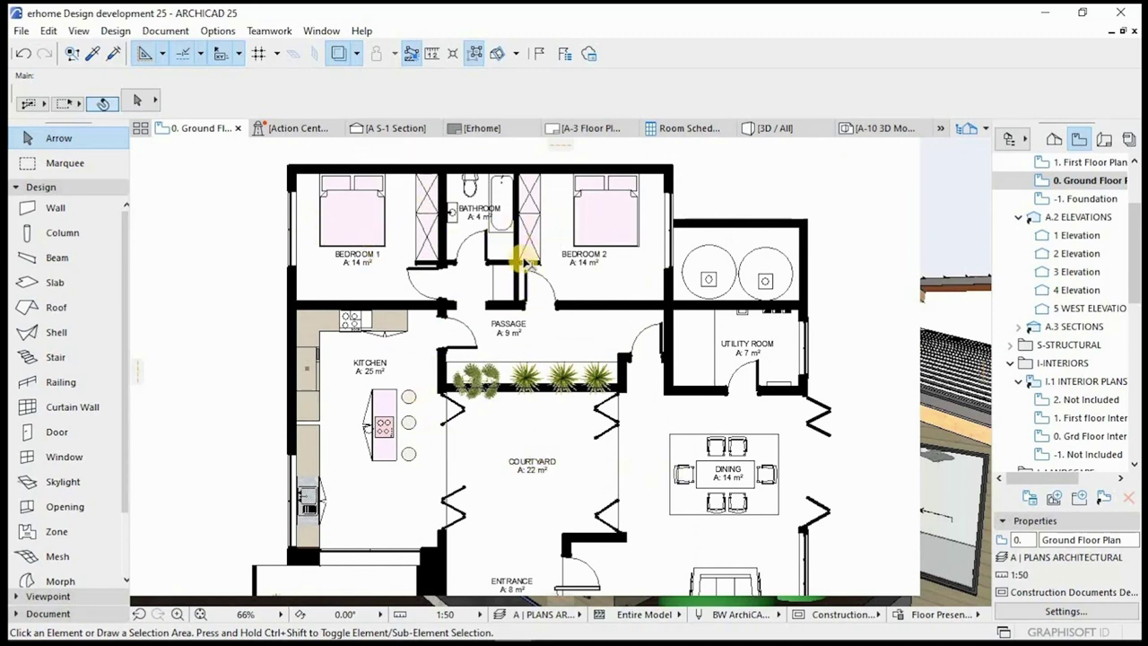
{"action": "mouse_move", "coordinate": [525, 261]}
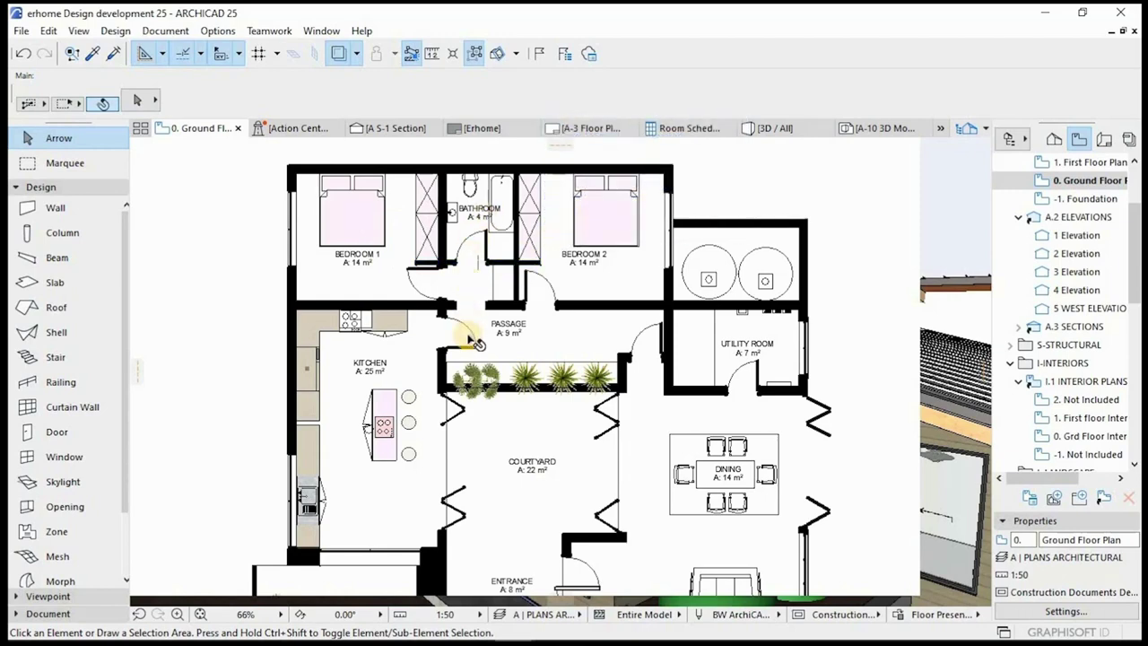
{"action": "scroll", "coordinate": [485, 287], "scroll_direction": "down", "scroll_amount": 3}
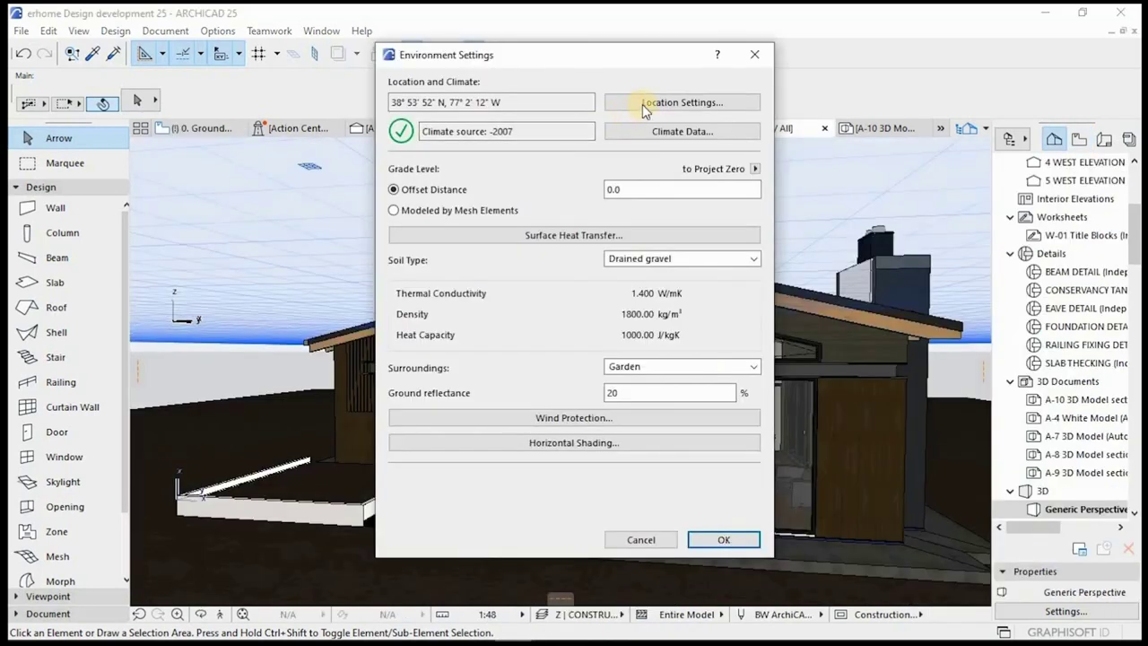
Set the project location's time zone to (UTC+02:00) Cairo
{"action": "left_click", "coordinate": [643, 105]}
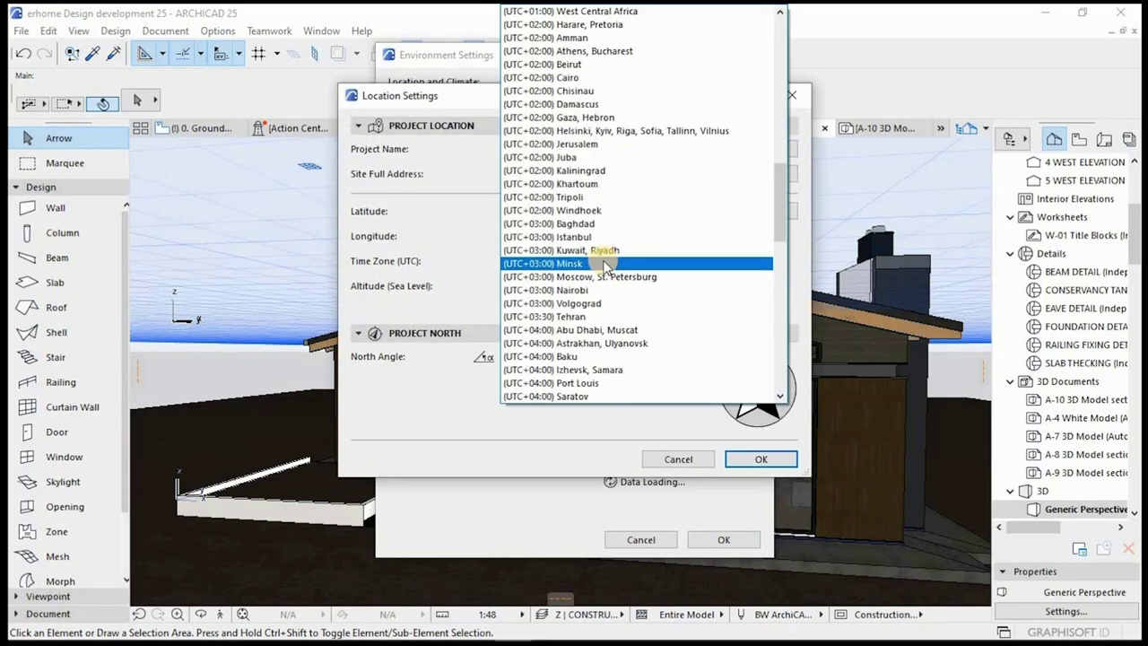
{"action": "scroll", "coordinate": [603, 267], "scroll_direction": "up", "scroll_amount": 2}
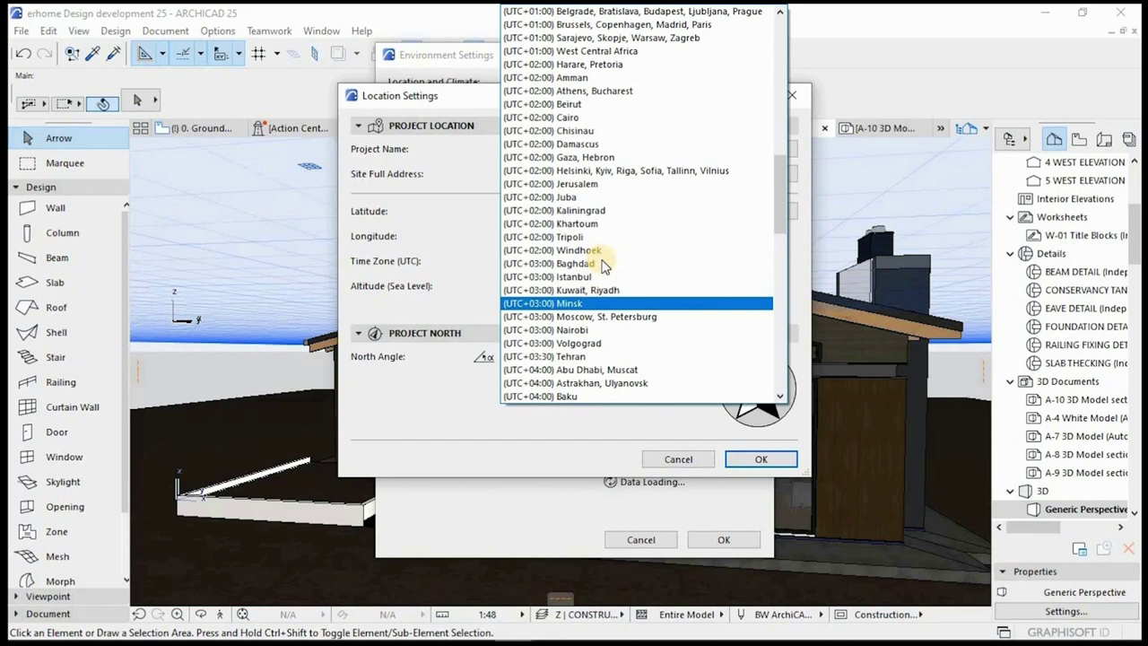
{"action": "left_click", "coordinate": [570, 118]}
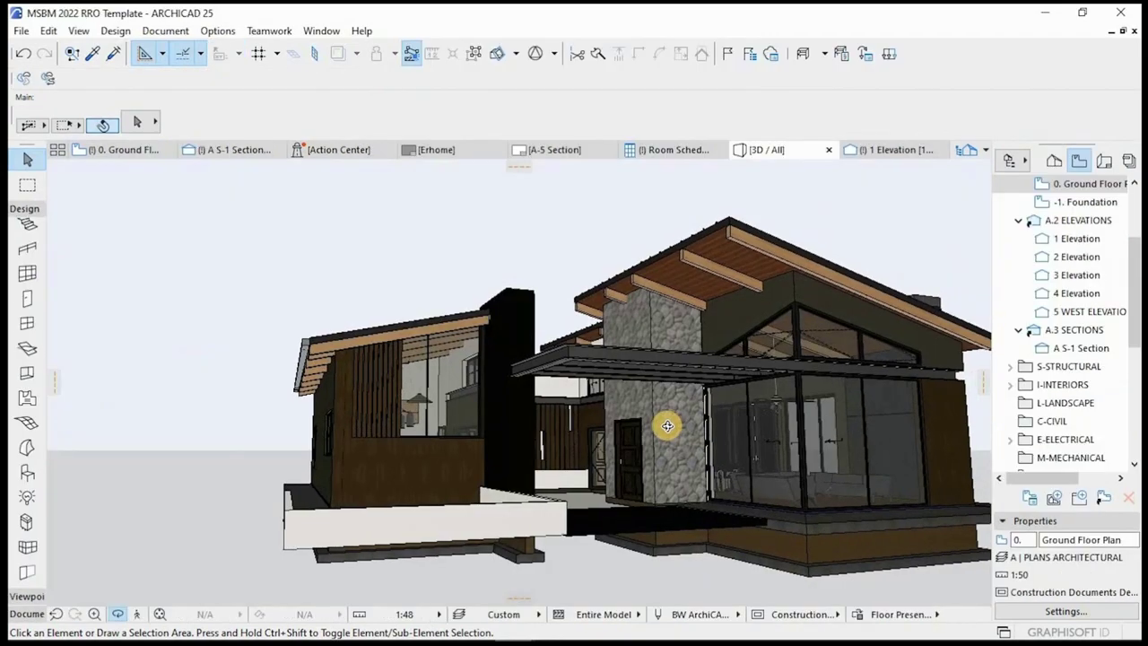
Examine the inner courtyard in 3D, including its slatted timber wall, narrow openings, high-level windows and roof overhangs, and the house exterior
{"action": "middle_click_drag", "start_coordinate": [592, 440], "coordinate": [558, 468], "text": "shift"}
{"action": "scroll", "coordinate": [545, 470], "scroll_direction": "up", "scroll_amount": 10}
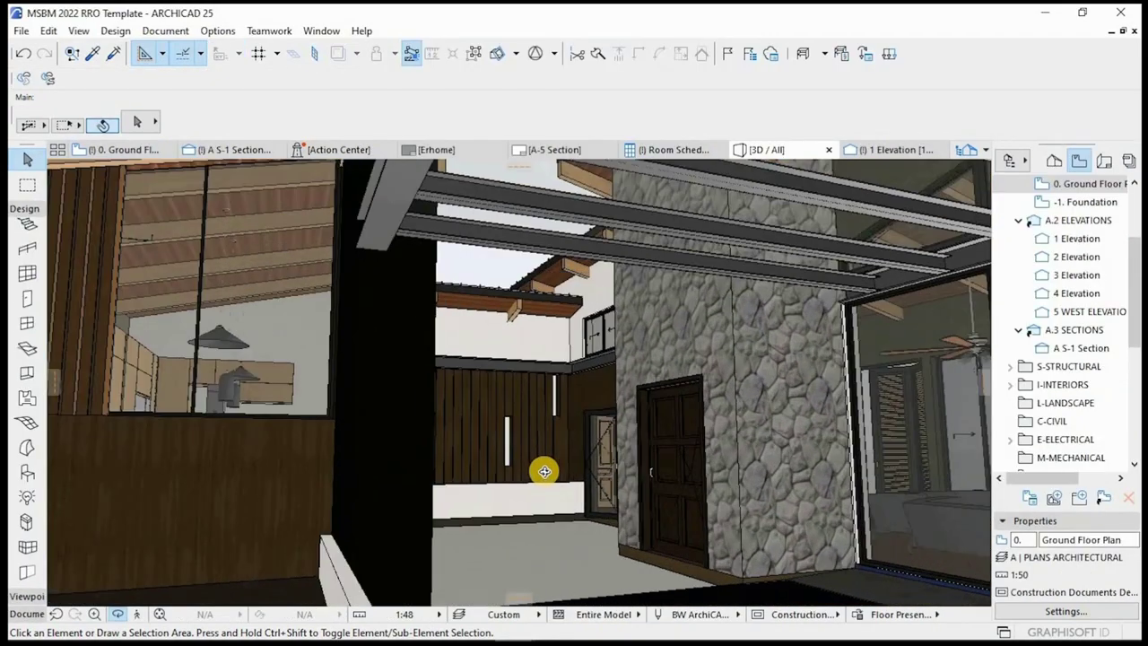
{"action": "scroll", "coordinate": [539, 469], "scroll_direction": "up", "scroll_amount": 5}
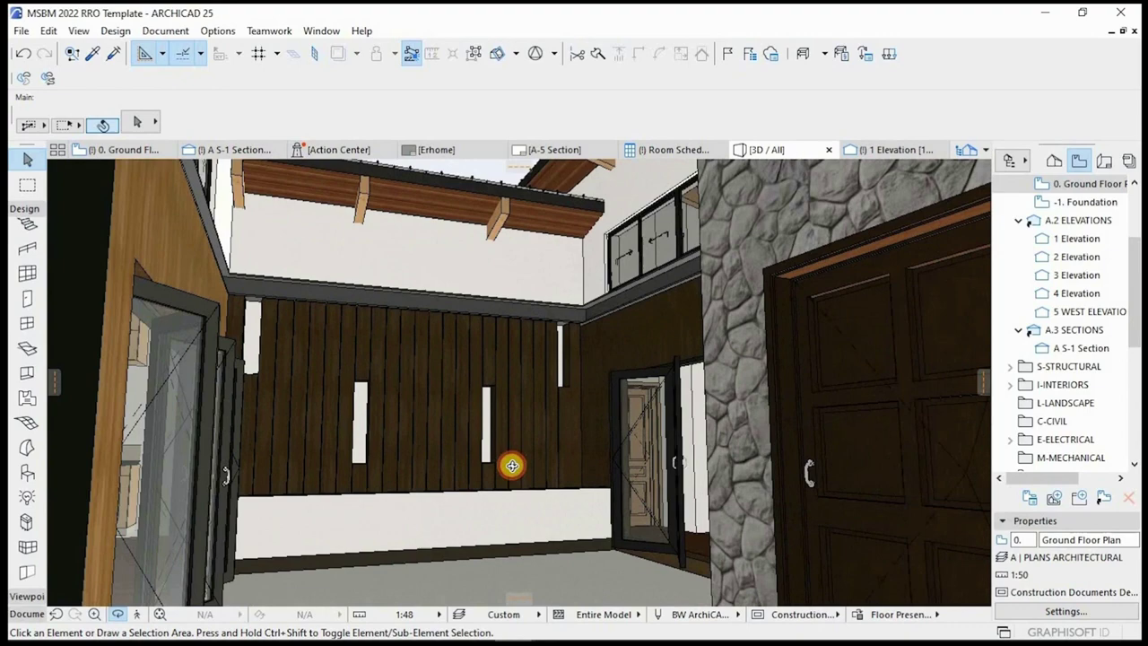
{"action": "scroll", "coordinate": [516, 467], "scroll_direction": "up", "scroll_amount": 10}
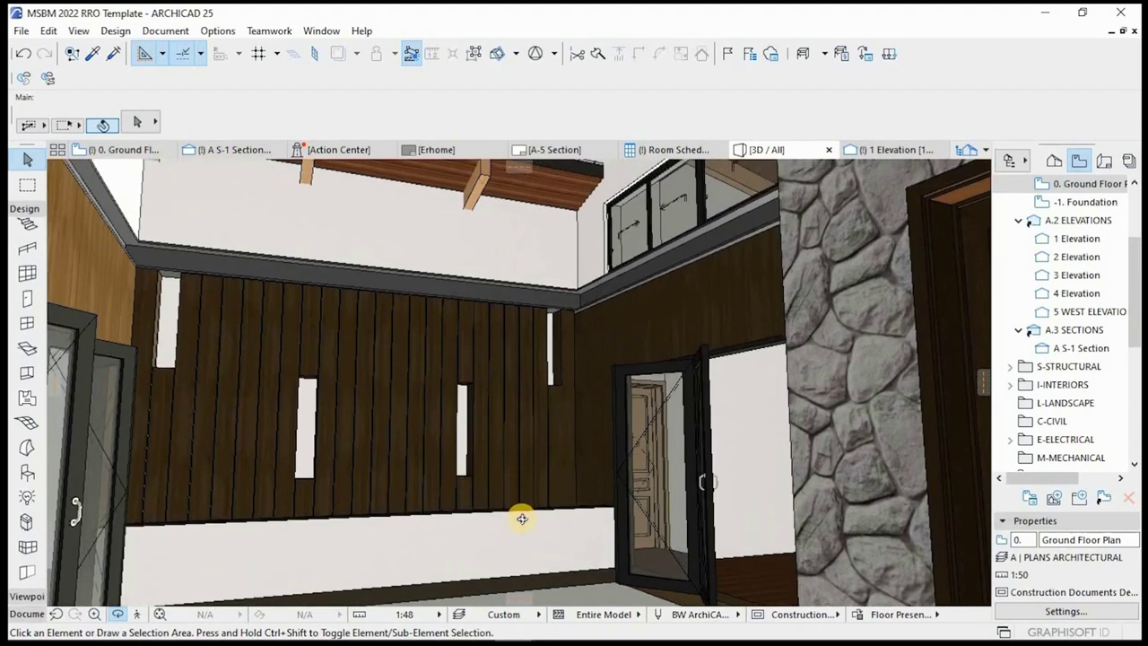
{"action": "middle_click_drag", "start_coordinate": [522, 519], "coordinate": [522, 583]}
{"action": "middle_click_drag", "start_coordinate": [487, 391], "coordinate": [481, 462]}
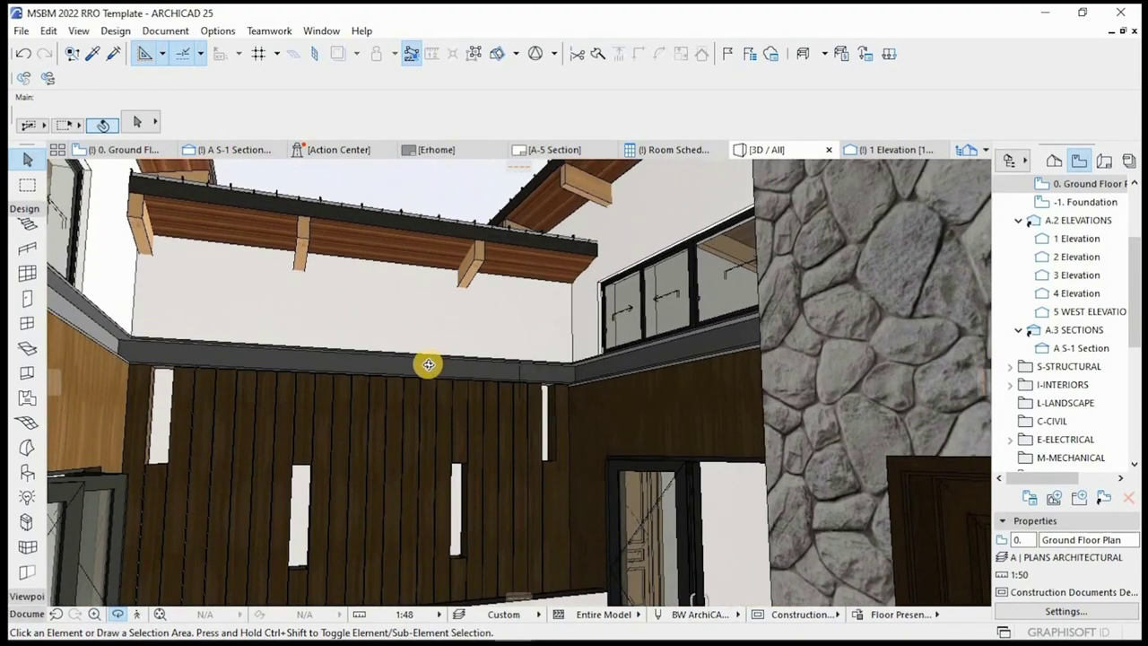
{"action": "scroll", "coordinate": [429, 364], "scroll_direction": "down", "scroll_amount": 15}
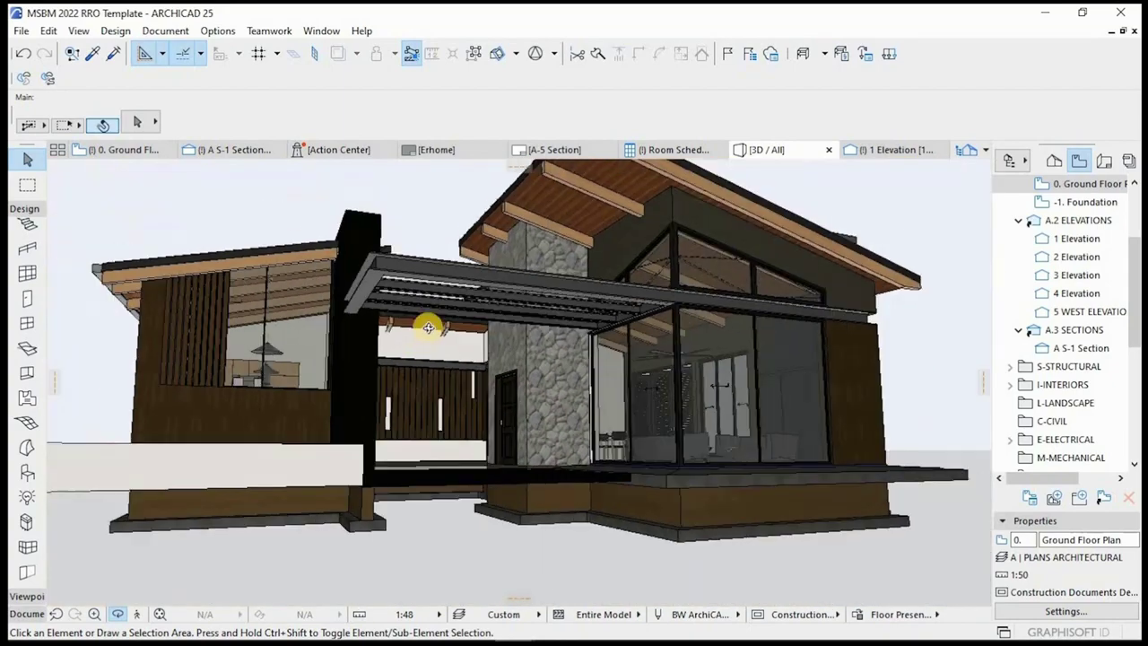
{"action": "scroll", "coordinate": [426, 330], "scroll_direction": "down", "scroll_amount": 3}
{"action": "middle_click_drag", "start_coordinate": [410, 390], "coordinate": [364, 464], "text": "shift"}
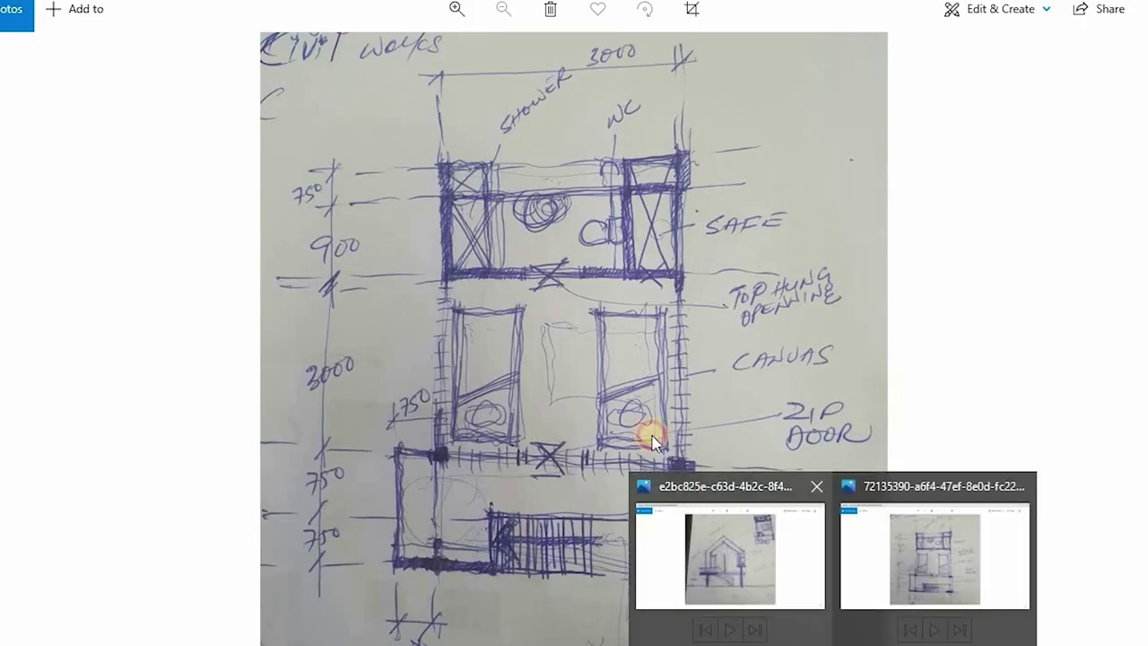
{"action": "key", "text": "Right"}
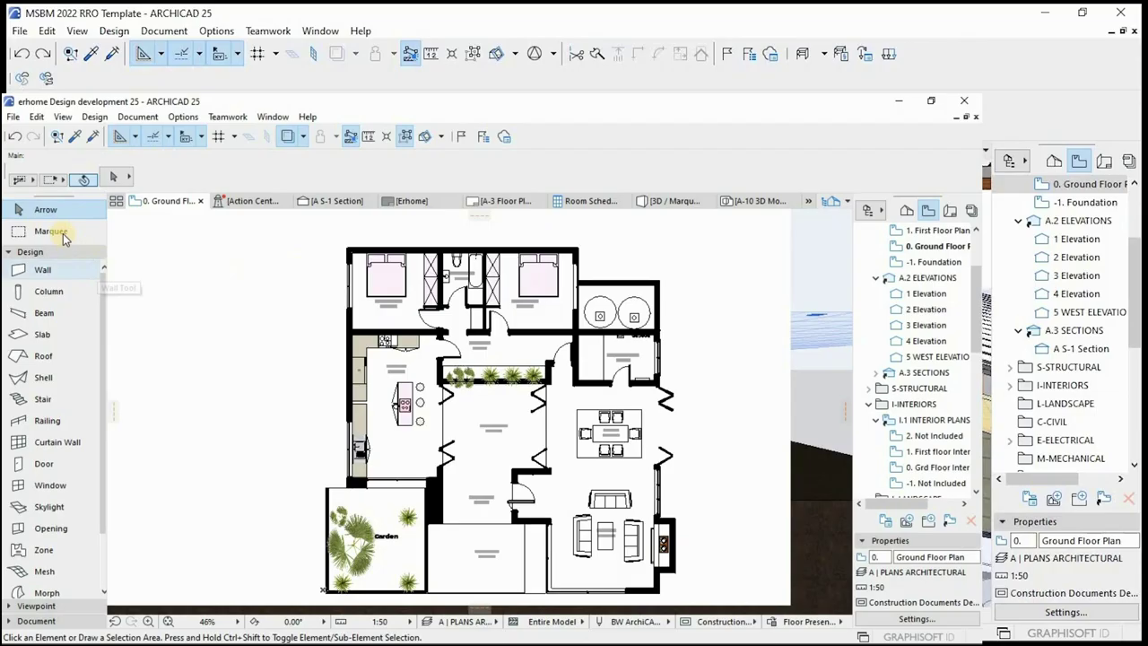
Place a marquee around the entire ground floor plan and display the enclosed area as a cutaway in 3D
{"action": "left_click", "coordinate": [305, 237]}
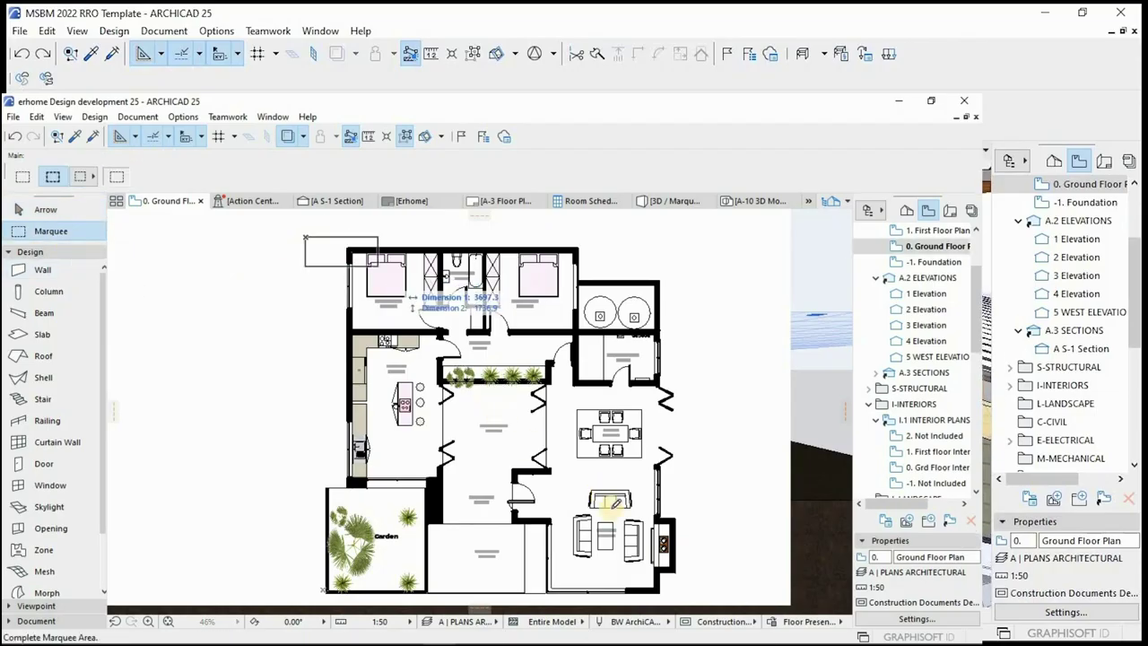
{"action": "left_click", "coordinate": [695, 599]}
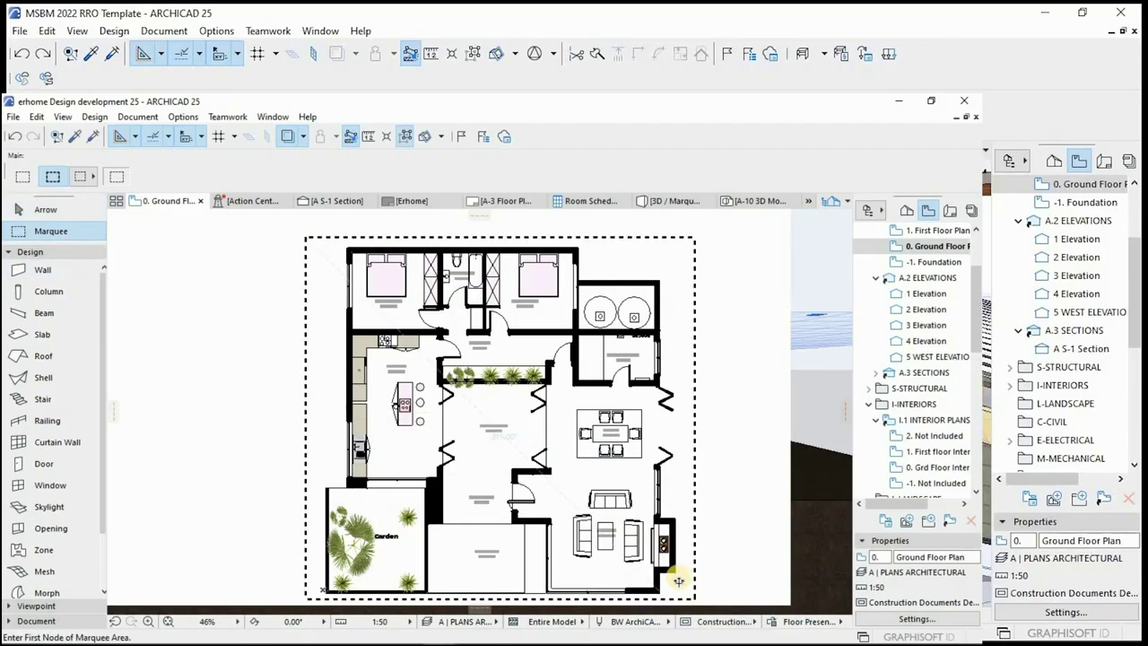
{"action": "key", "text": "F5"}
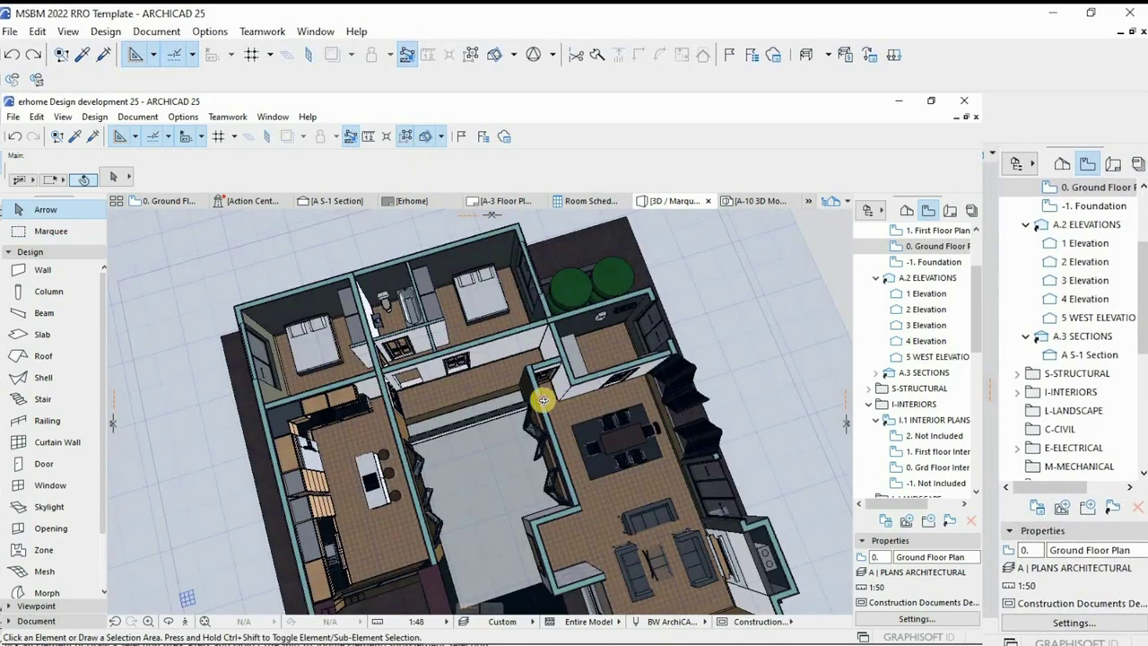
{"action": "middle_click_drag", "start_coordinate": [544, 403], "coordinate": [510, 392], "text": "shift"}
Make all layers visible in the layer settings and view the updated 3D cutaway of the ground floor
{"action": "key", "text": "ctrl+t"}
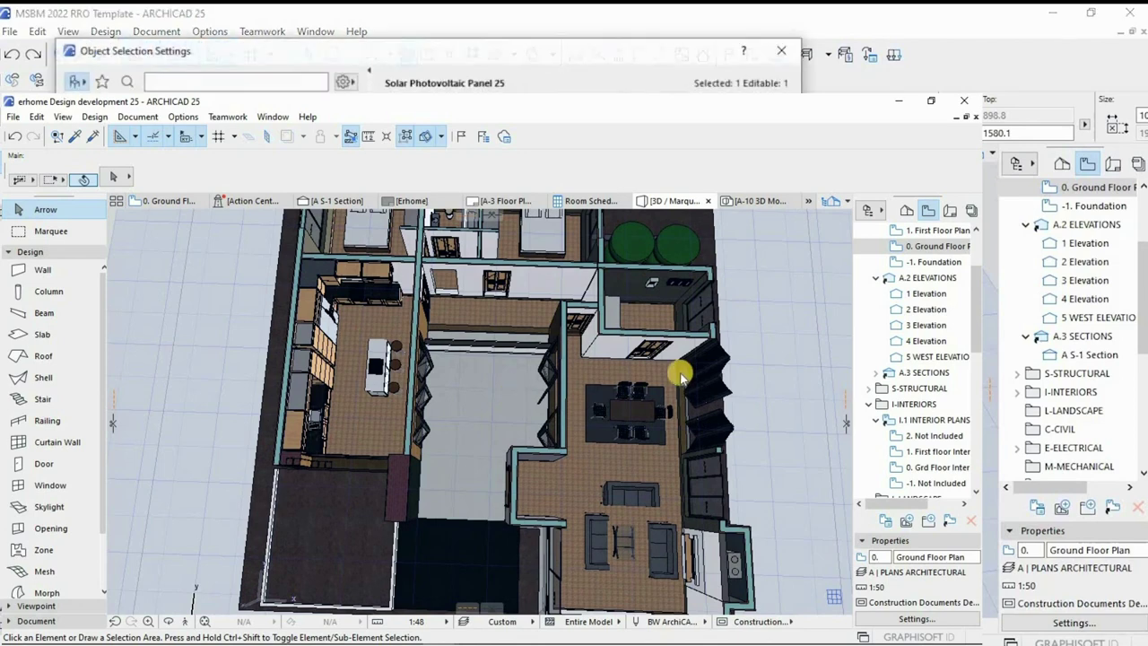
{"action": "key", "text": "ctrl+l"}
{"action": "key", "text": "ctrl+a"}
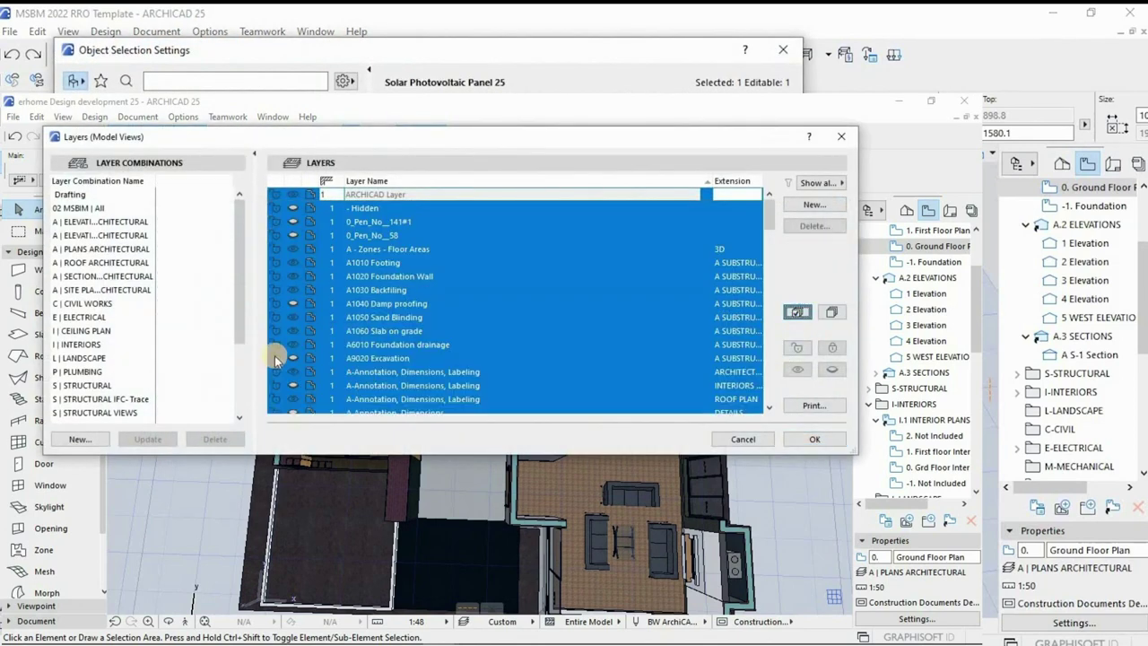
{"action": "left_click", "coordinate": [291, 305]}
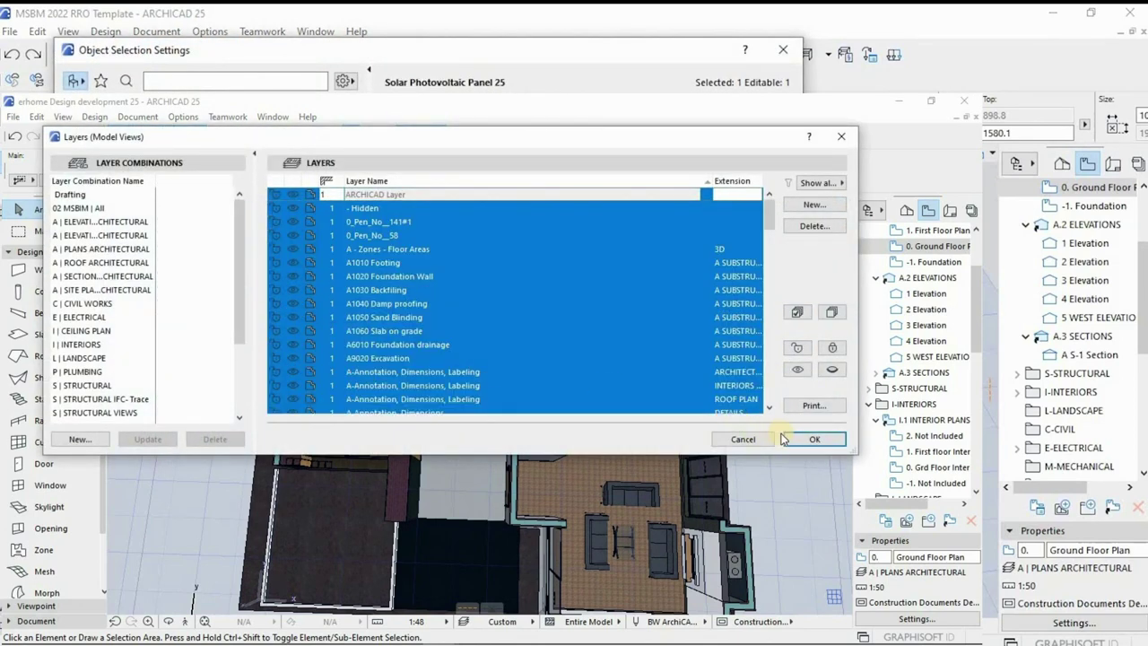
{"action": "left_click", "coordinate": [810, 439]}
{"action": "left_click", "coordinate": [536, 428]}
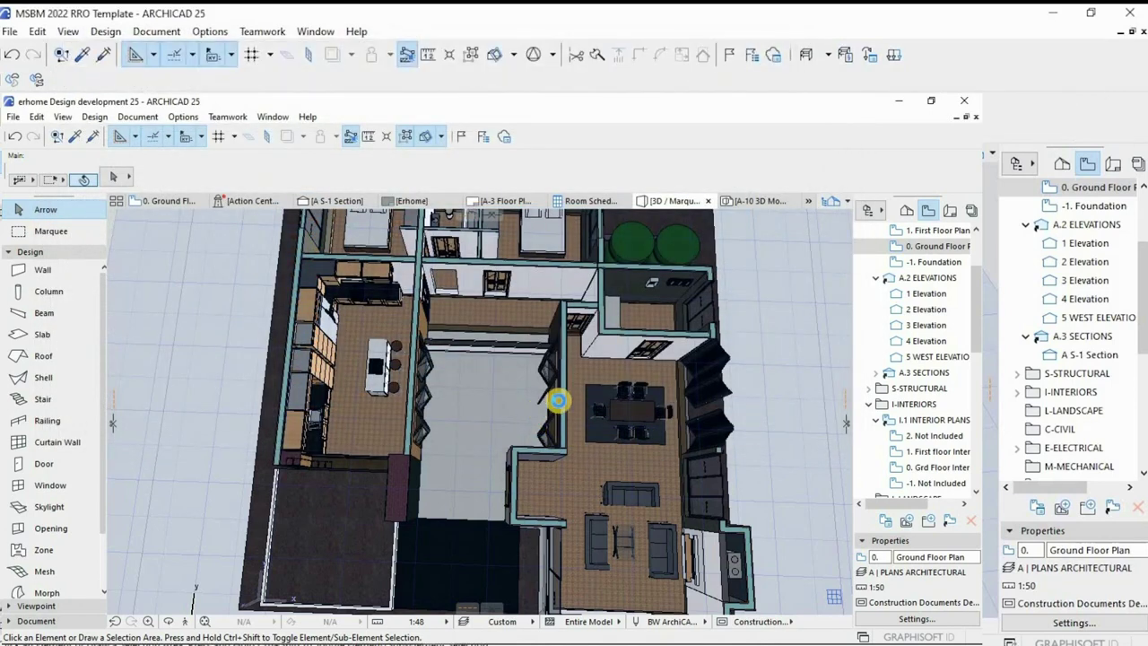
{"action": "mouse_move", "coordinate": [510, 400]}
{"action": "middle_mouse_down"}
{"action": "mouse_move", "coordinate": [526, 421]}
{"action": "mouse_move", "coordinate": [560, 419]}
{"action": "mouse_move", "coordinate": [561, 441]}
{"action": "mouse_move", "coordinate": [625, 458]}
{"action": "mouse_move", "coordinate": [505, 418]}
{"action": "mouse_move", "coordinate": [516, 430]}
{"action": "mouse_move", "coordinate": [526, 428]}
{"action": "mouse_move", "coordinate": [474, 385]}
{"action": "mouse_move", "coordinate": [436, 431]}
{"action": "mouse_move", "coordinate": [444, 412]}
{"action": "mouse_move", "coordinate": [452, 460]}
{"action": "mouse_move", "coordinate": [461, 458]}
{"action": "mouse_move", "coordinate": [470, 420]}
{"action": "mouse_move", "coordinate": [479, 513]}
{"action": "mouse_move", "coordinate": [499, 457]}
{"action": "mouse_move", "coordinate": [632, 384]}
{"action": "middle_mouse_up"}
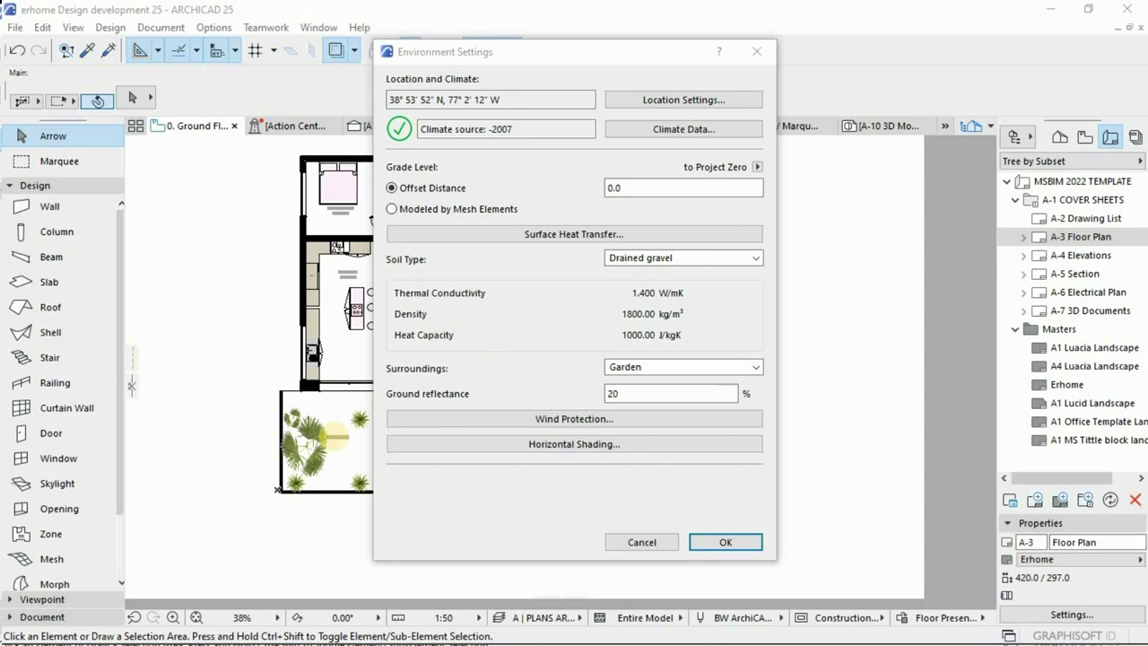
Close and reopen the energy evaluation's Environment Settings and open the Location Settings
{"action": "left_click", "coordinate": [757, 51]}
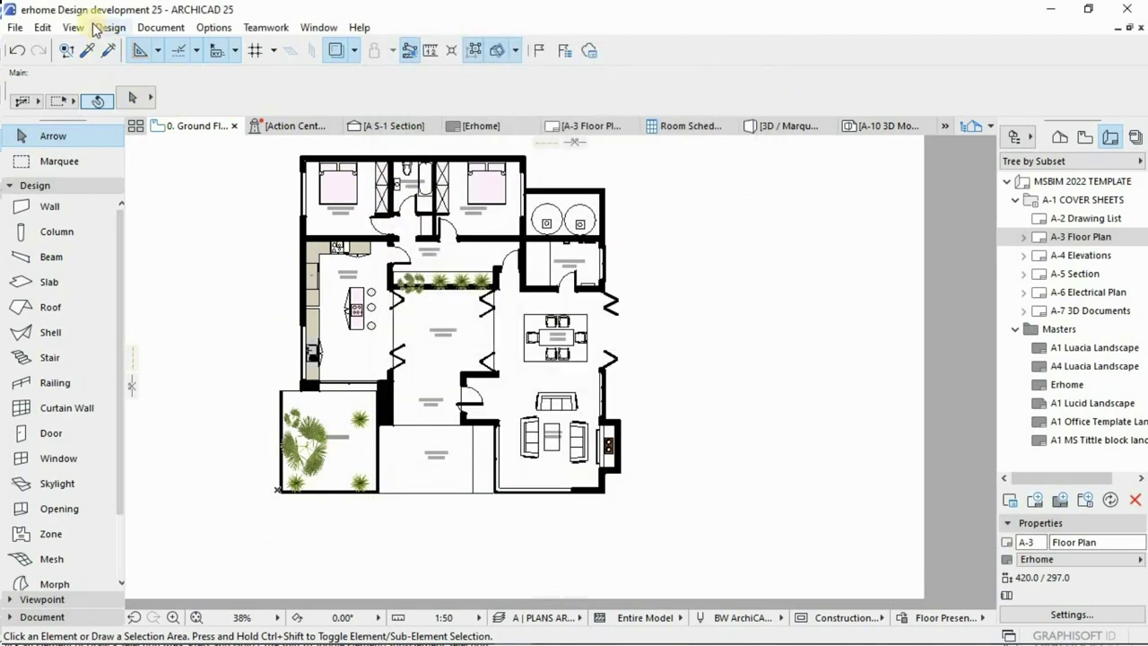
{"action": "left_click", "coordinate": [109, 28]}
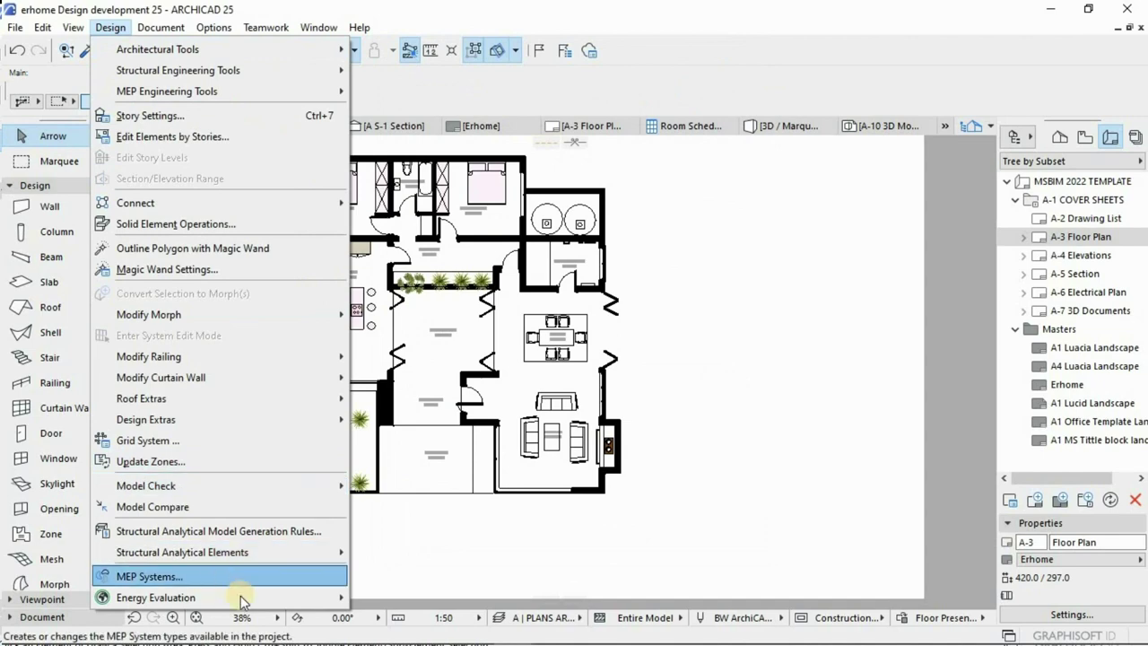
{"action": "mouse_move", "coordinate": [240, 598]}
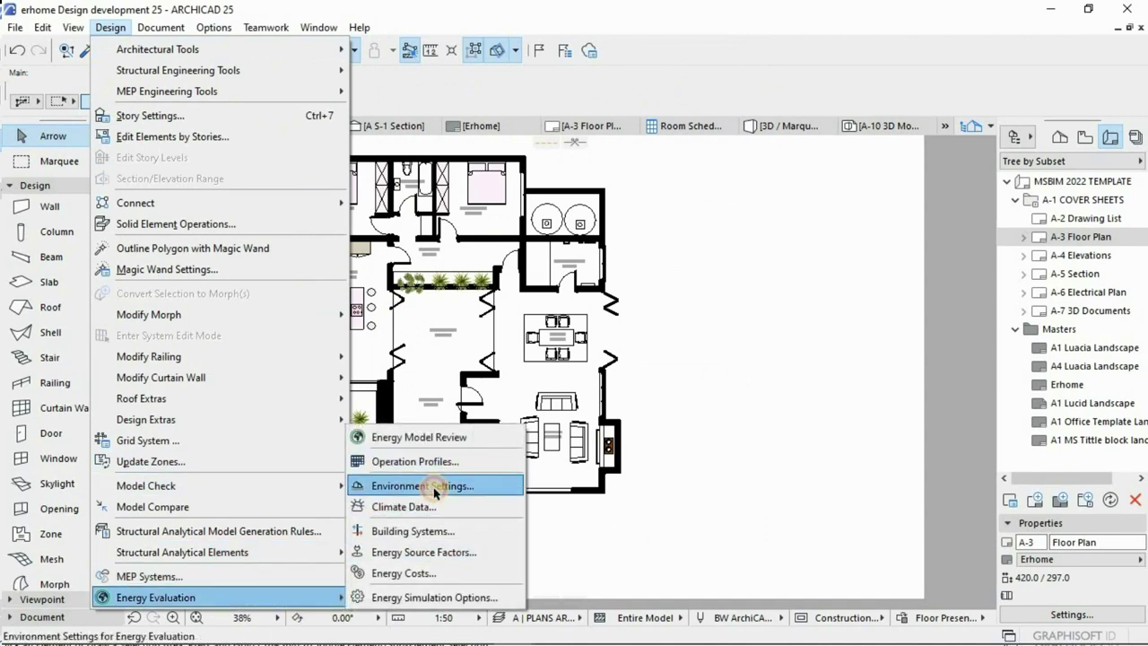
{"action": "left_click", "coordinate": [435, 489]}
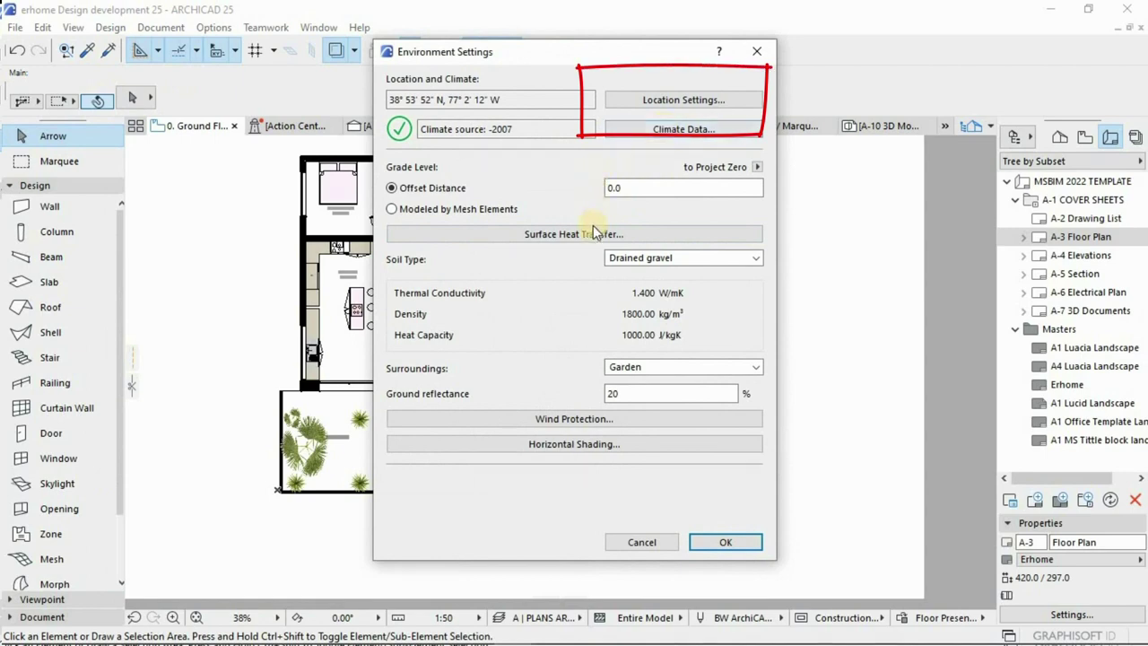
{"action": "left_click", "coordinate": [652, 107]}
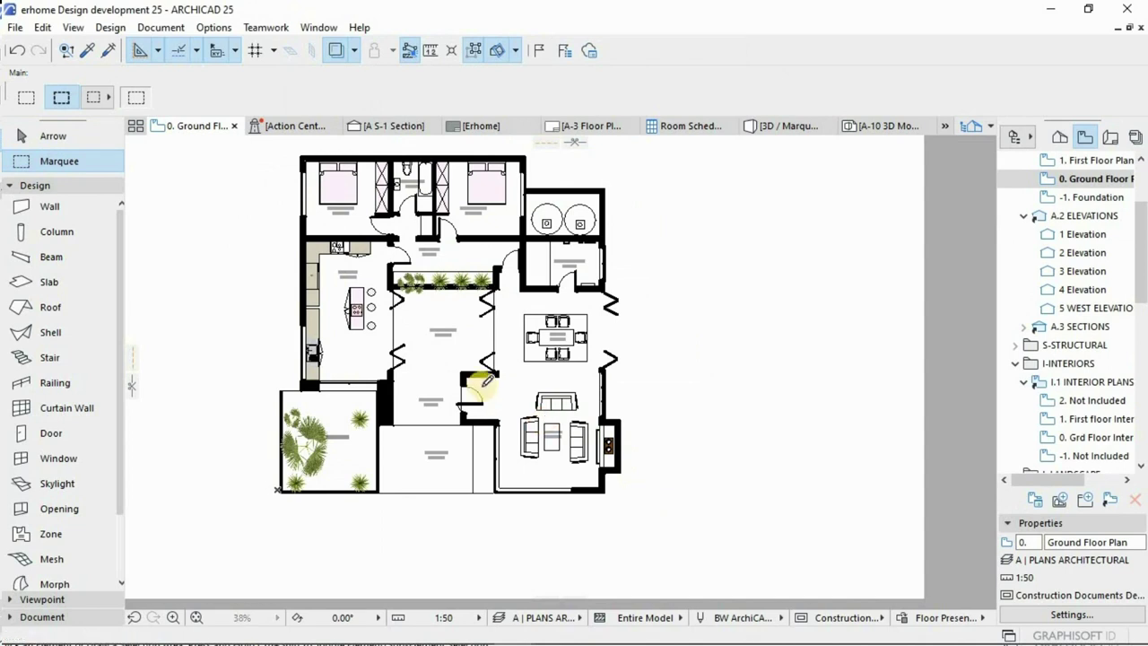
Enclose the full ground floor plan in a marquee again, from below the lounge to above Bedroom 1, and show the 3D model
{"action": "left_click", "coordinate": [655, 521]}
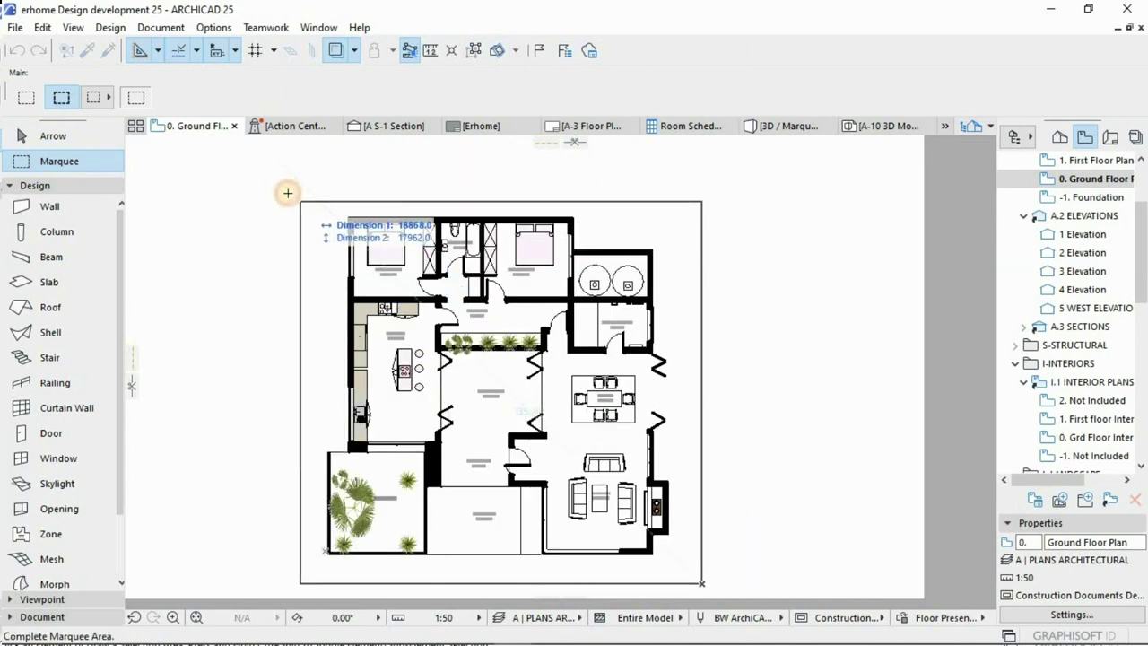
{"action": "left_click", "coordinate": [290, 192]}
{"action": "key", "text": "F5"}
{"action": "left_click", "coordinate": [370, 309]}
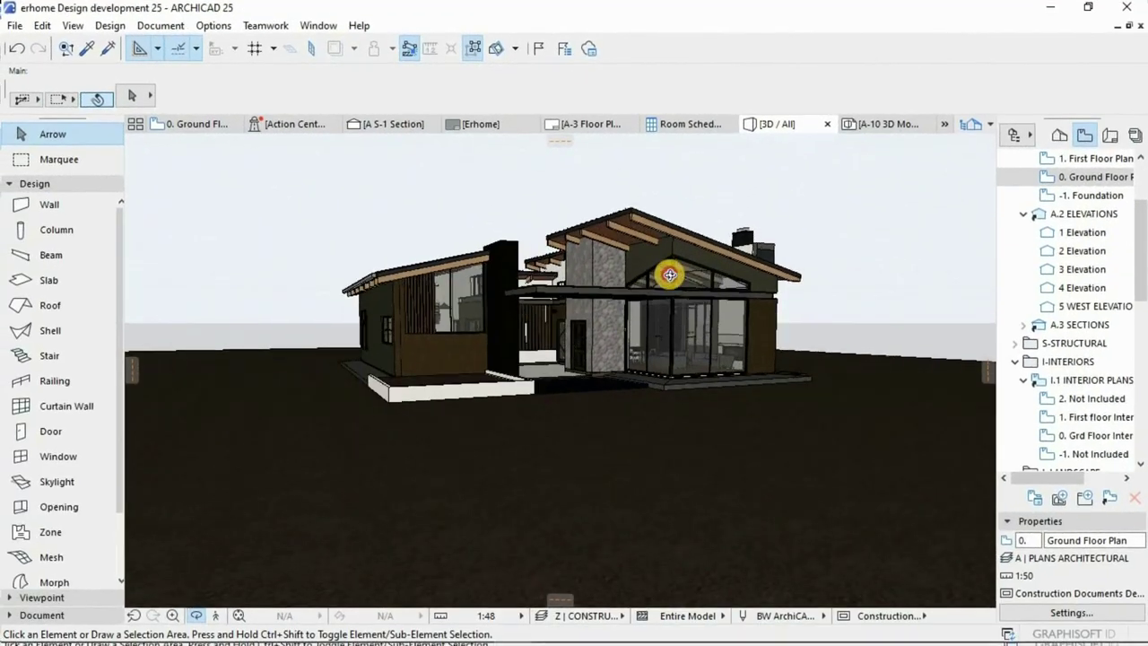
Examine the house exterior in 3D, from the kitchen wing to the glazed lounge gable, stone wall and pergola
{"action": "scroll", "coordinate": [622, 264], "scroll_direction": "up", "scroll_amount": 4}
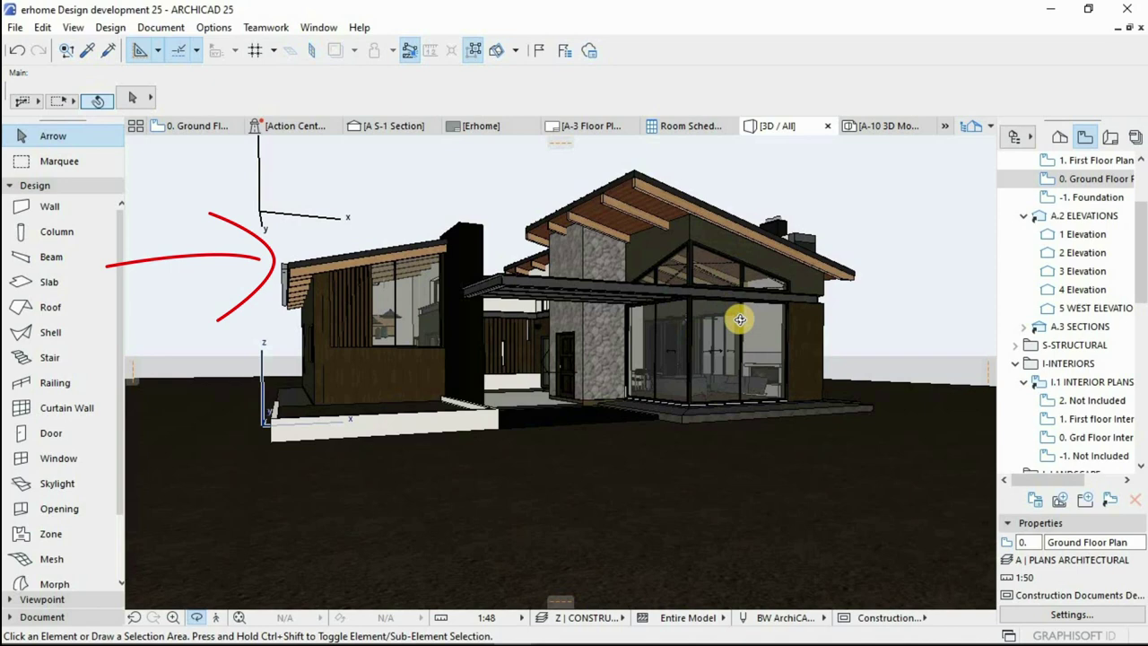
{"action": "mouse_move", "coordinate": [741, 320]}
{"action": "middle_mouse_down", "text": "shift"}
{"action": "mouse_move", "coordinate": [469, 294]}
{"action": "mouse_move", "coordinate": [469, 267]}
{"action": "mouse_move", "coordinate": [487, 299]}
{"action": "mouse_move", "coordinate": [516, 302]}
{"action": "mouse_move", "coordinate": [508, 364]}
{"action": "mouse_move", "coordinate": [523, 335]}
{"action": "middle_mouse_up", "text": "shift"}
{"action": "scroll", "coordinate": [473, 280], "scroll_direction": "up", "scroll_amount": 3}
{"action": "scroll", "coordinate": [476, 296], "scroll_direction": "up", "scroll_amount": 3}
{"action": "scroll", "coordinate": [487, 298], "scroll_direction": "up", "scroll_amount": 2}
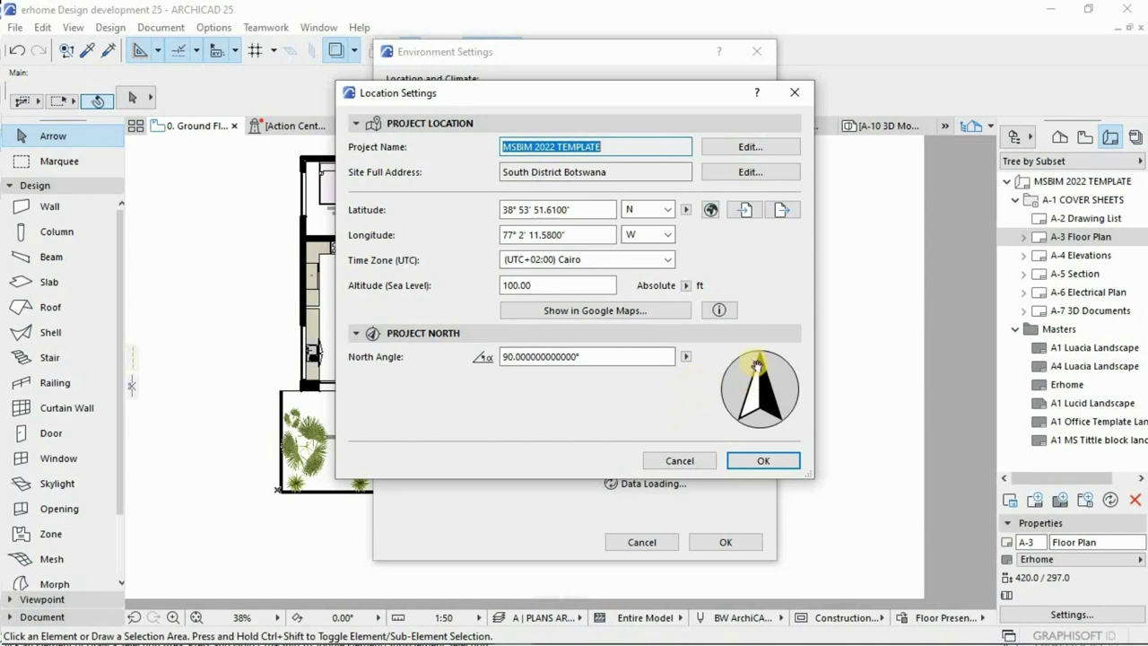
Check the hemisphere options for the project's latitude in the Location Settings
{"action": "left_click", "coordinate": [652, 210]}
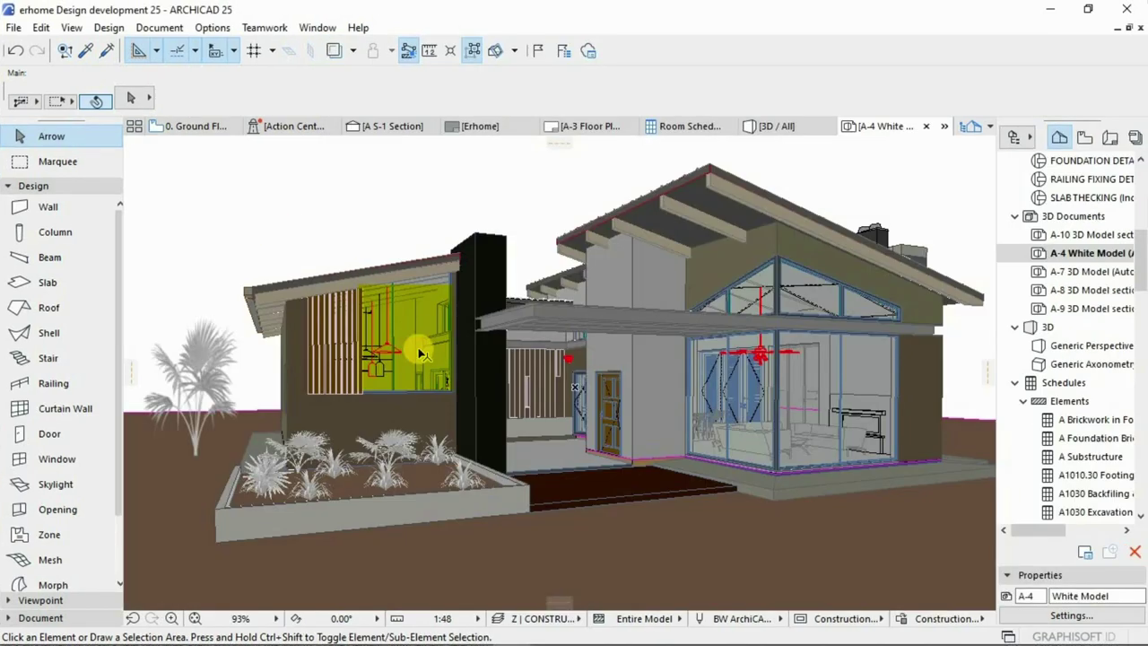
Examine the kitchen wing's window and the lounge's glazed gable in the A-4 White Model 3D document
{"action": "left_click", "coordinate": [351, 339]}
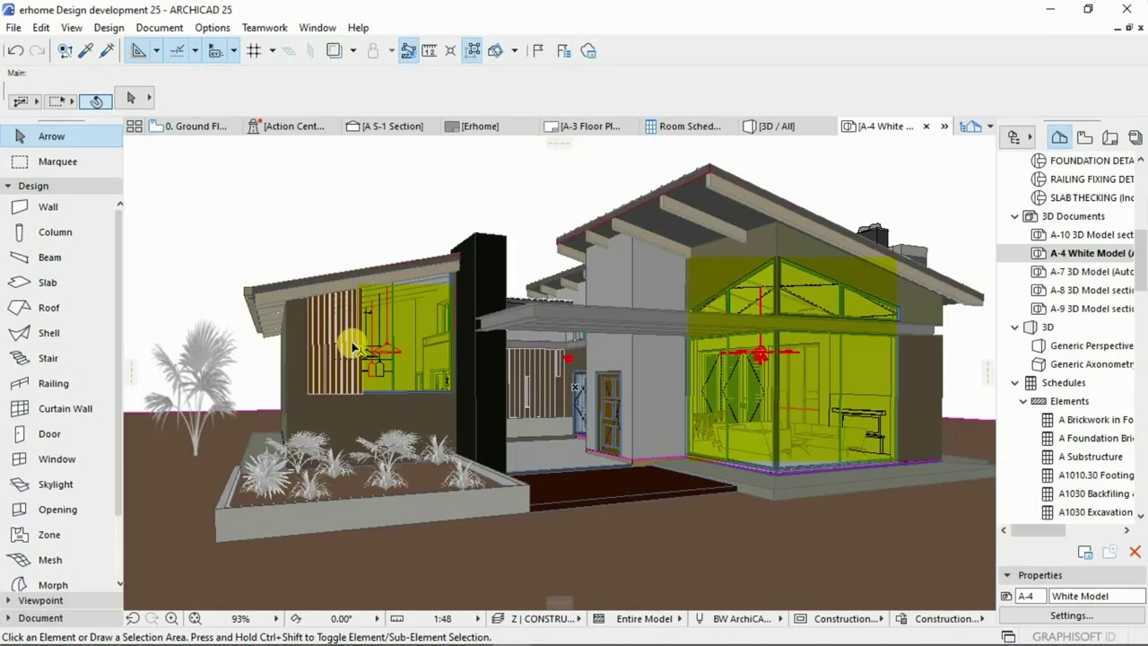
{"action": "left_click", "coordinate": [823, 339]}
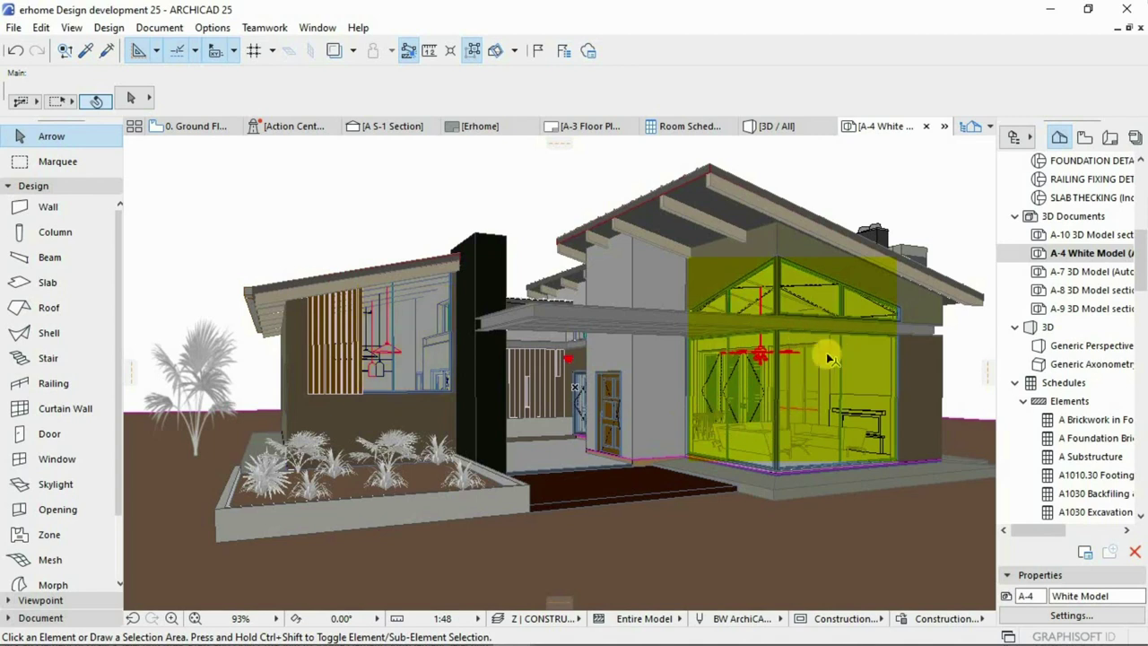
{"action": "key", "text": "Escape"}
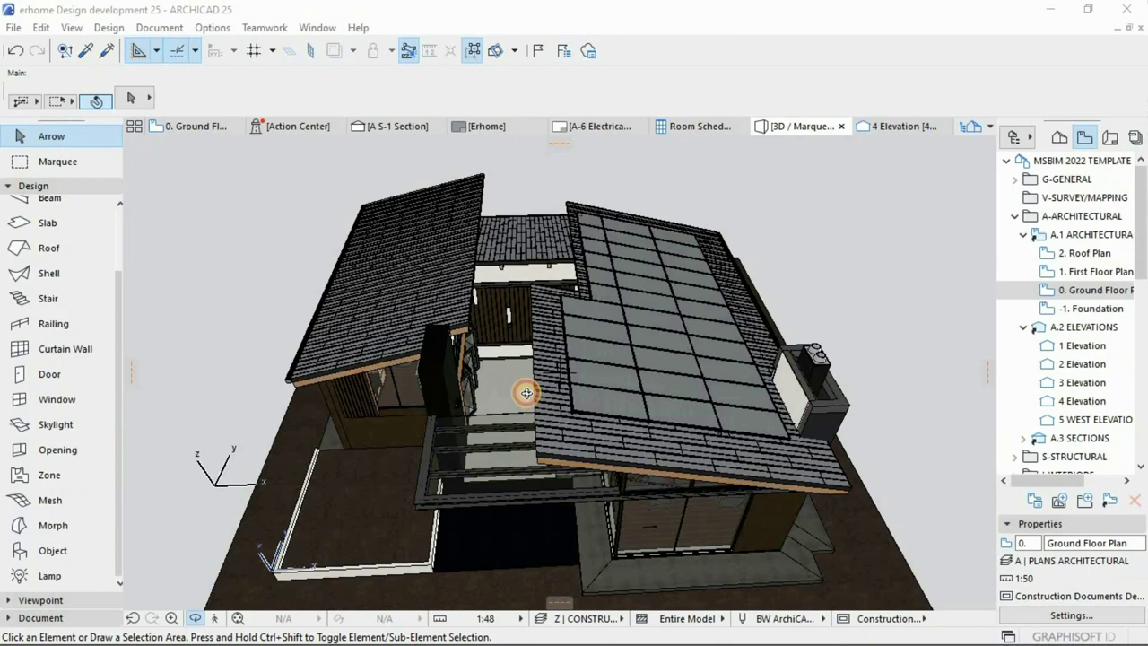
Examine the solar panels on the roof and the eaves gutter draining to the green rain water tanks in 3D
{"action": "middle_click_drag", "start_coordinate": [596, 374], "coordinate": [578, 377], "text": "shift"}
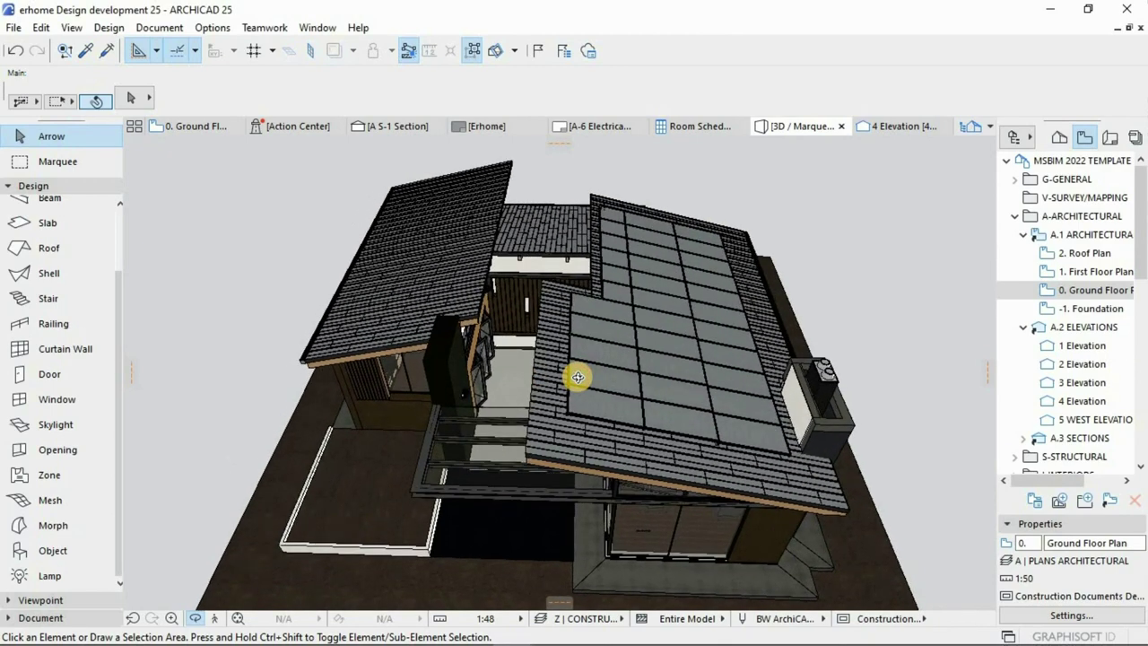
{"action": "left_click_drag", "start_coordinate": [578, 378], "coordinate": [512, 367]}
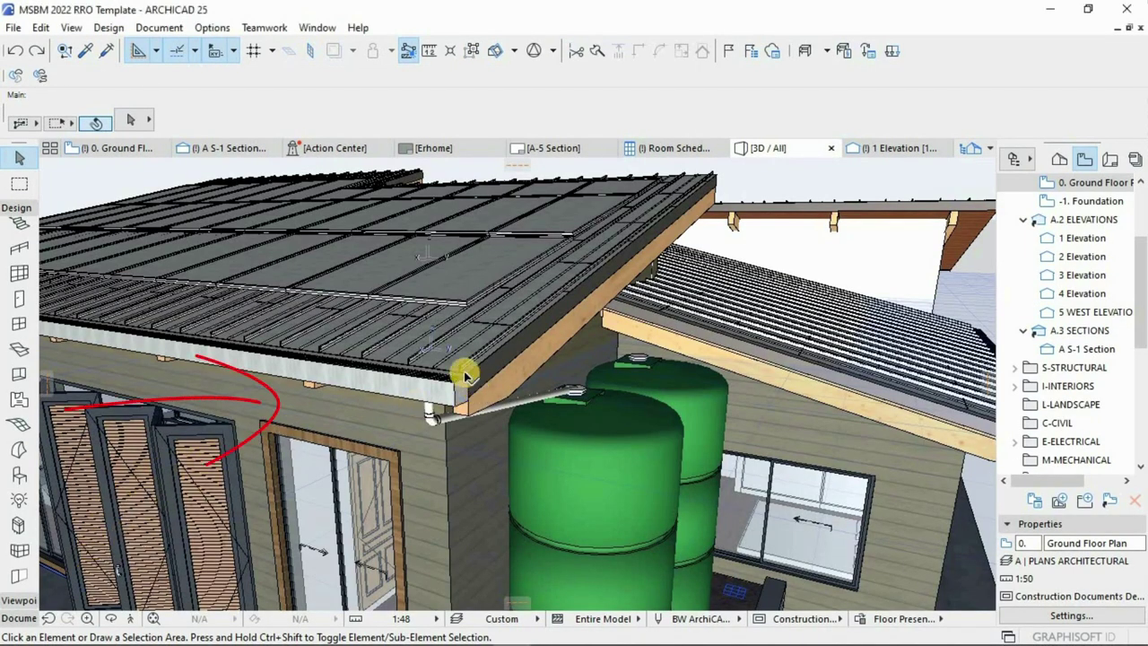
{"action": "mouse_move", "coordinate": [525, 368]}
{"action": "middle_mouse_down", "text": "shift"}
{"action": "mouse_move", "coordinate": [356, 363]}
{"action": "mouse_move", "coordinate": [379, 318]}
{"action": "mouse_move", "coordinate": [287, 359]}
{"action": "middle_mouse_up", "text": "shift"}
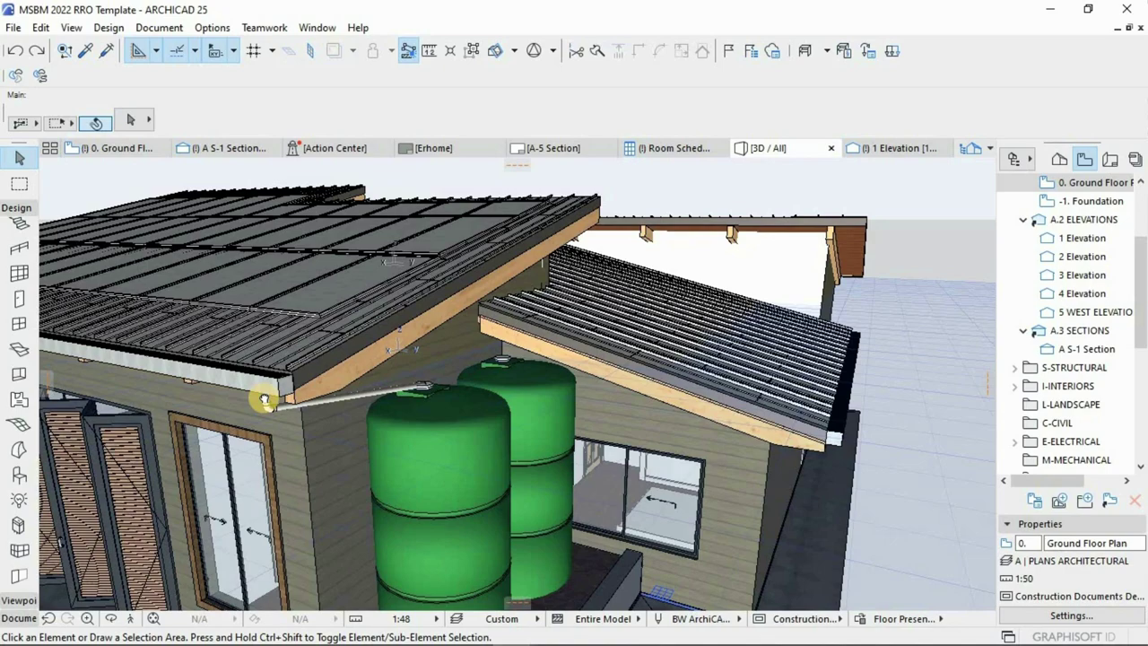
{"action": "scroll", "coordinate": [266, 421], "scroll_direction": "up", "scroll_amount": 5}
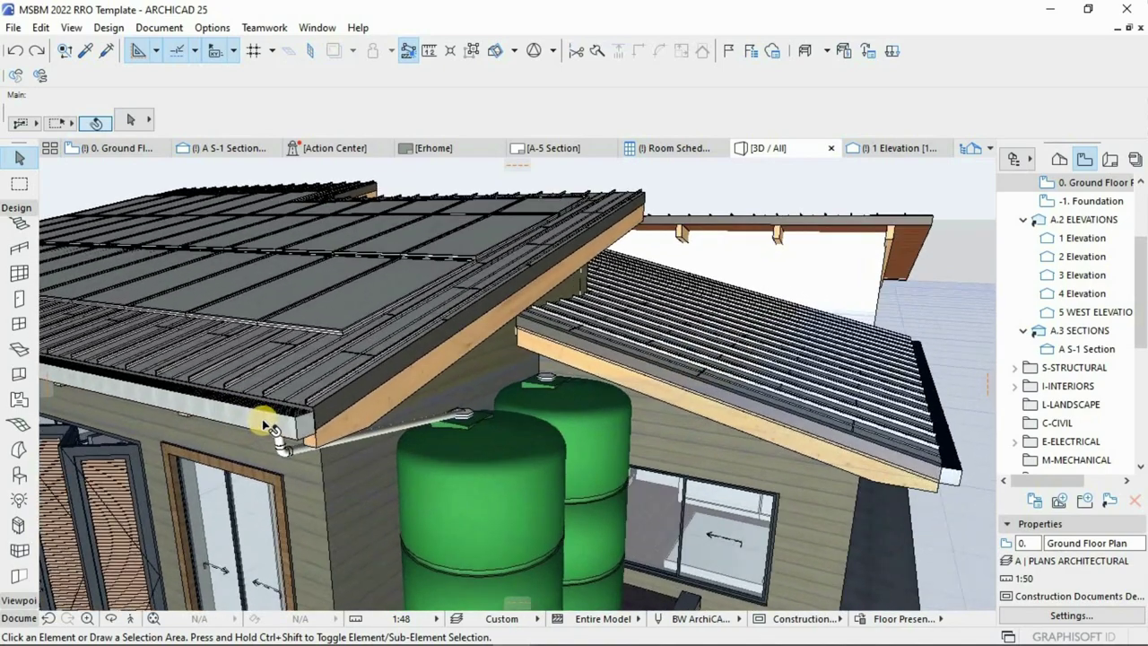
{"action": "scroll", "coordinate": [269, 427], "scroll_direction": "up", "scroll_amount": 4}
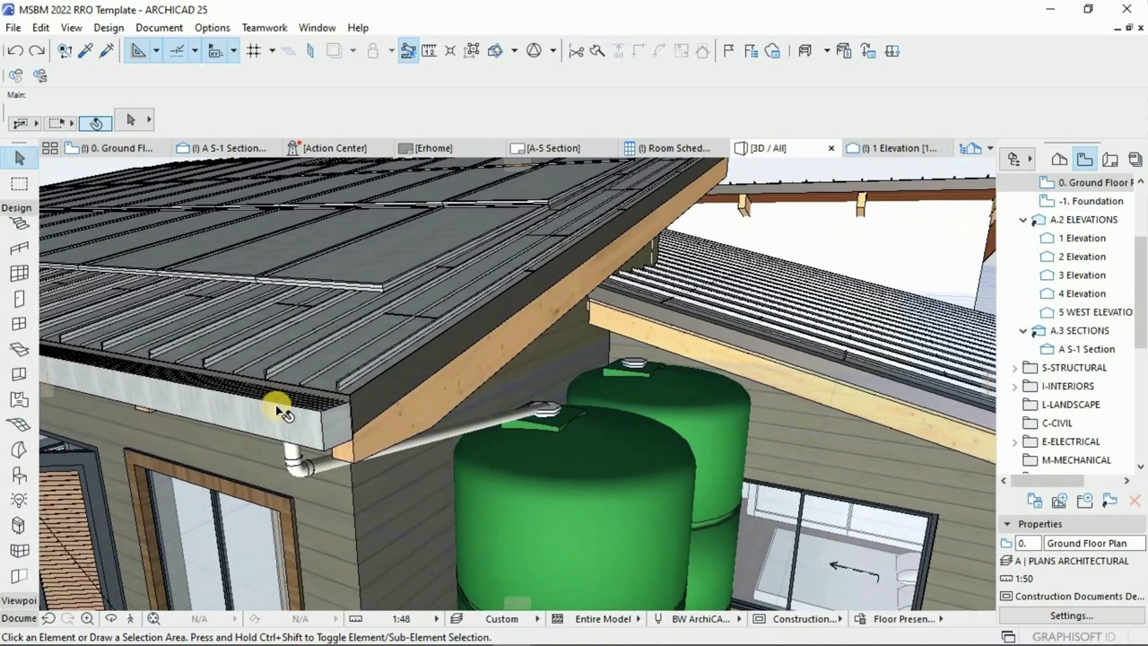
{"action": "scroll", "coordinate": [281, 411], "scroll_direction": "up", "scroll_amount": 4}
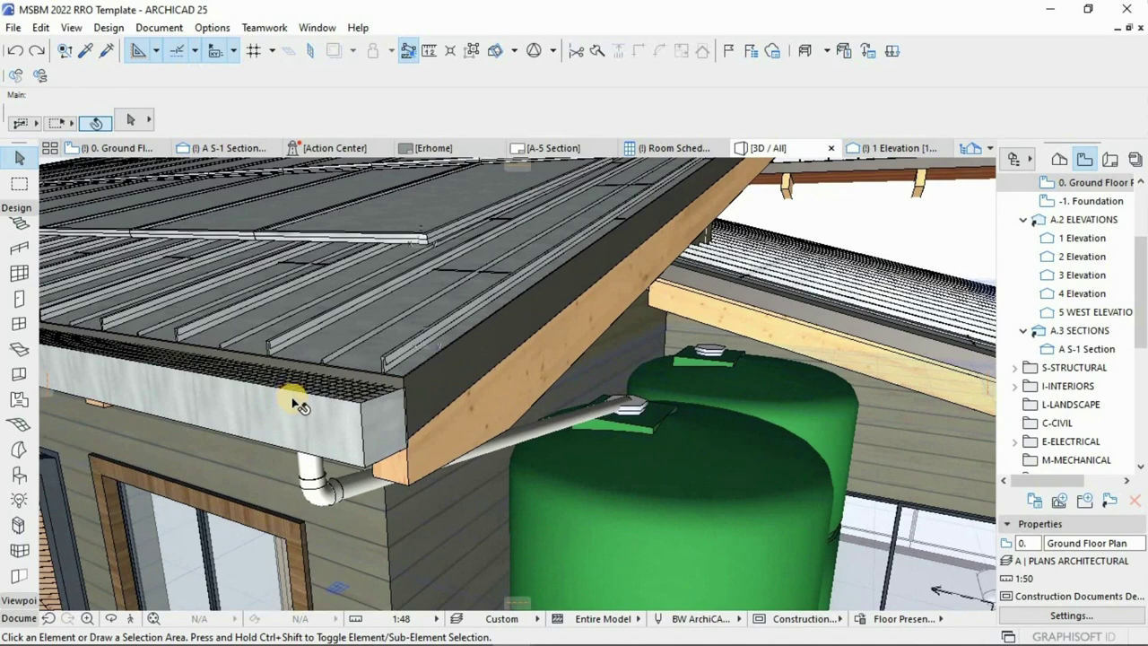
{"action": "middle_click_drag", "start_coordinate": [302, 425], "coordinate": [349, 475]}
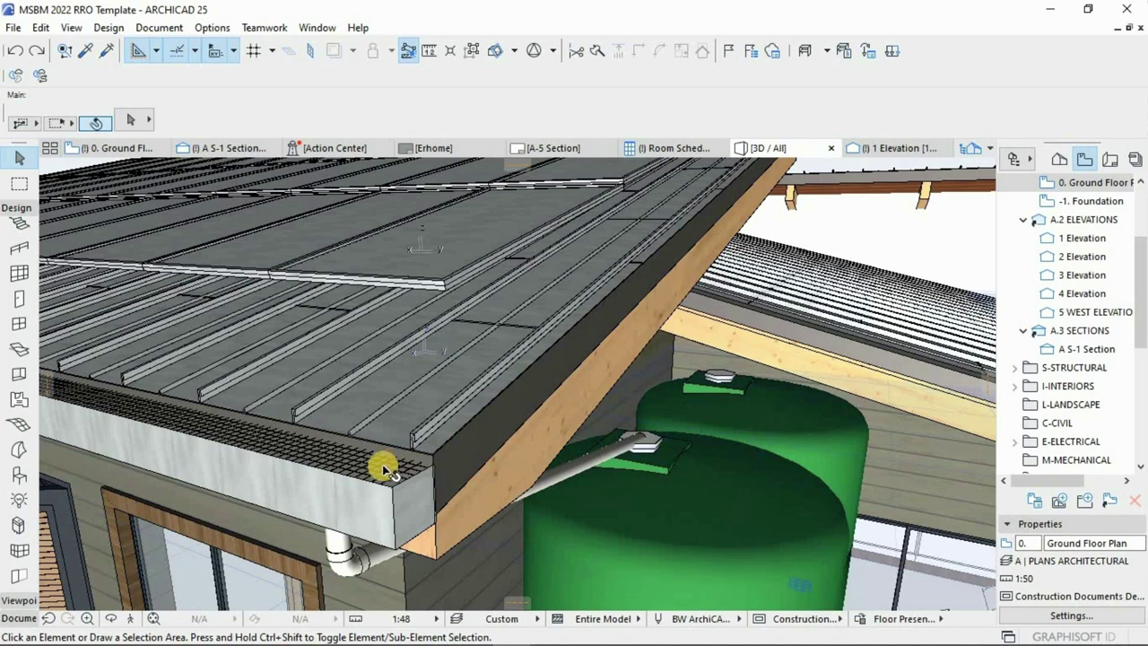
{"action": "scroll", "coordinate": [385, 467], "scroll_direction": "down", "scroll_amount": 1}
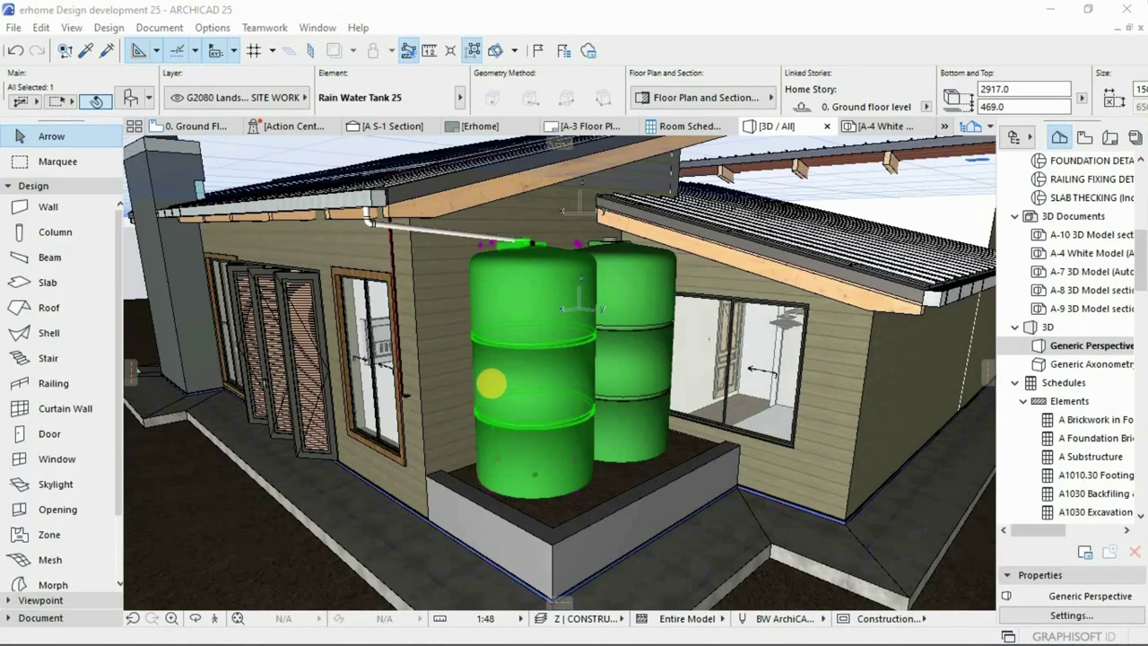
Review the front rain water tank's tap option and connection settings, and examine the gutter outlet pipe feeding it
{"action": "key", "text": "Escape"}
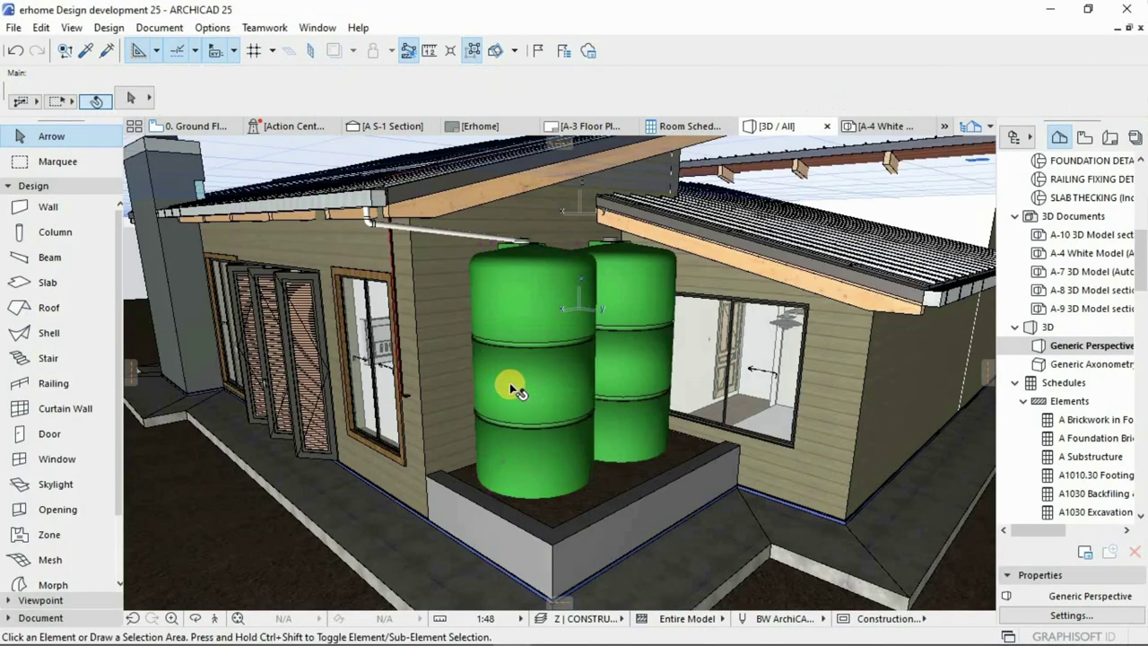
{"action": "left_click", "coordinate": [512, 389]}
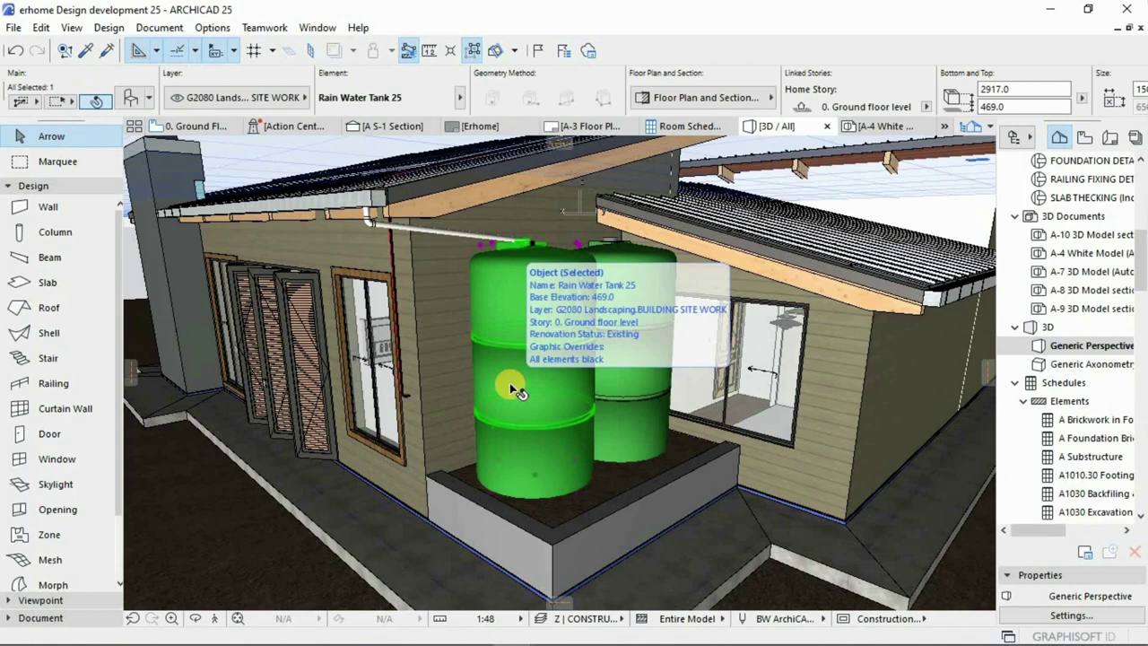
{"action": "double_click", "coordinate": [510, 385]}
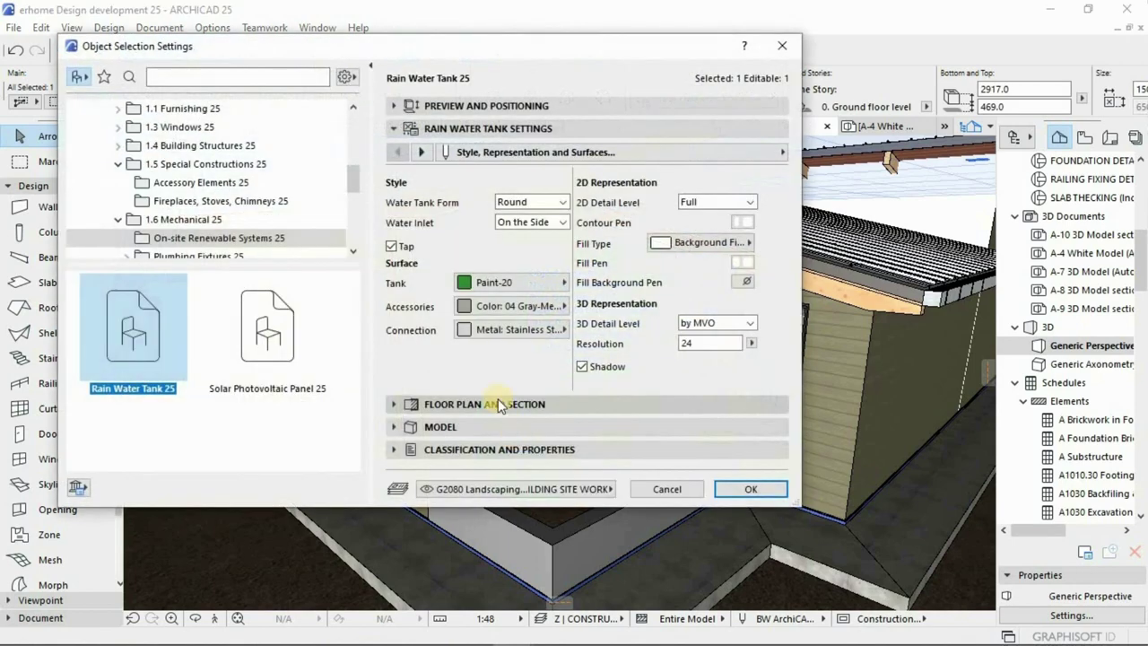
{"action": "left_click", "coordinate": [392, 247]}
{"action": "left_click", "coordinate": [392, 247]}
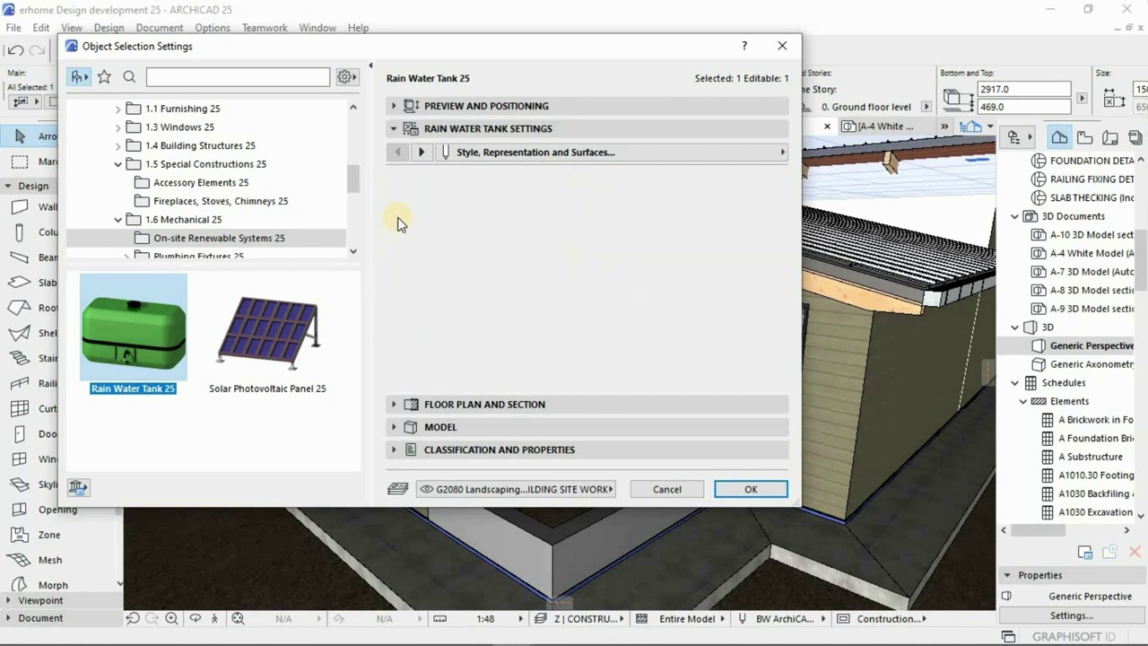
{"action": "left_click", "coordinate": [419, 154]}
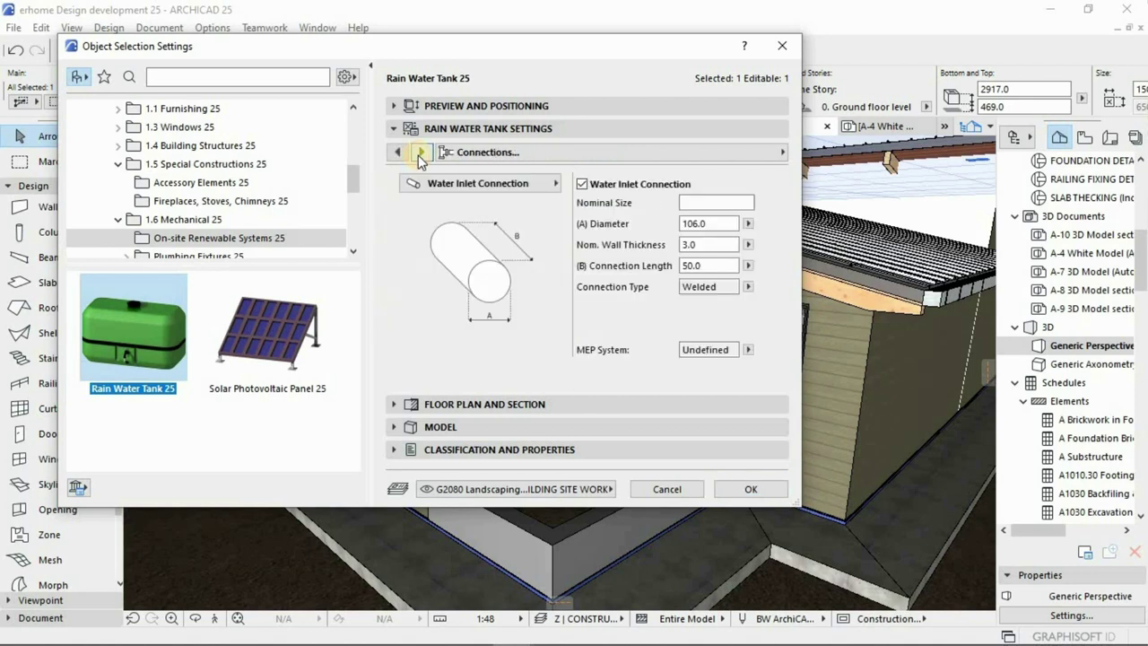
{"action": "left_click", "coordinate": [419, 154]}
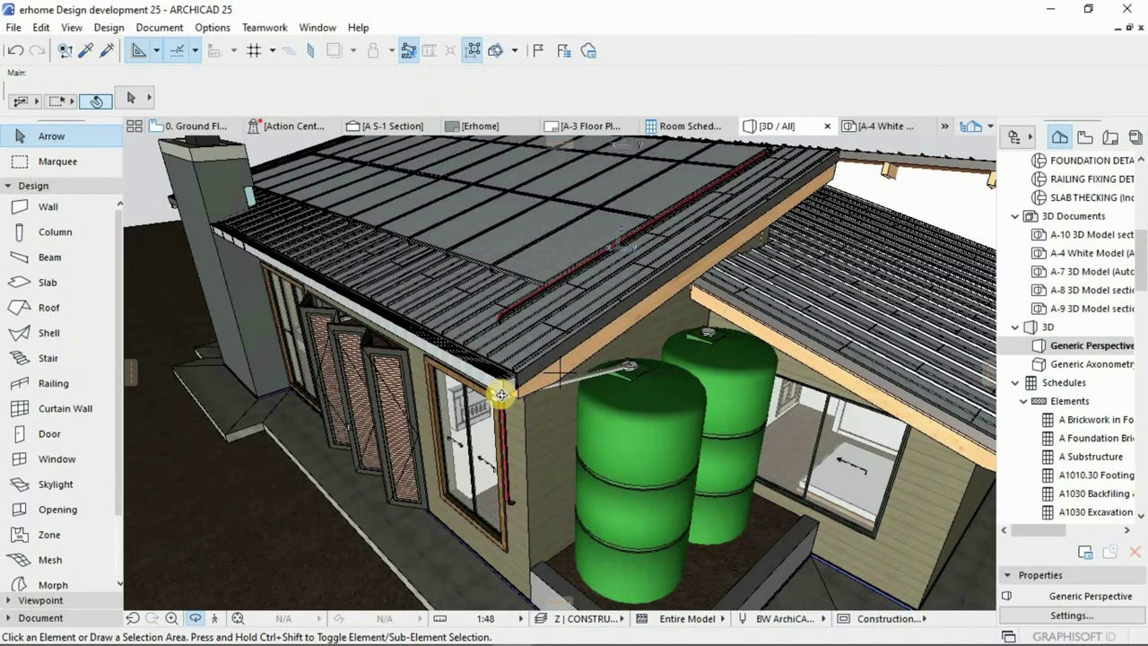
{"action": "scroll", "coordinate": [501, 404], "scroll_direction": "up", "scroll_amount": 5}
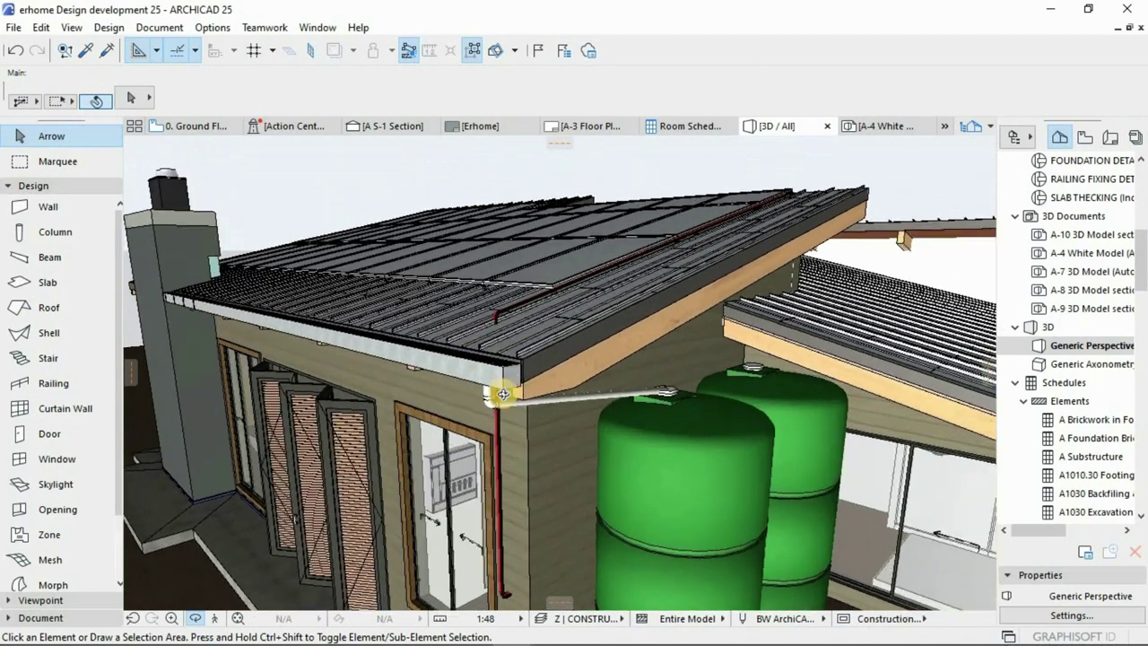
{"action": "scroll", "coordinate": [504, 394], "scroll_direction": "up", "scroll_amount": 1}
{"action": "middle_click_drag", "start_coordinate": [505, 377], "coordinate": [518, 312], "text": "shift"}
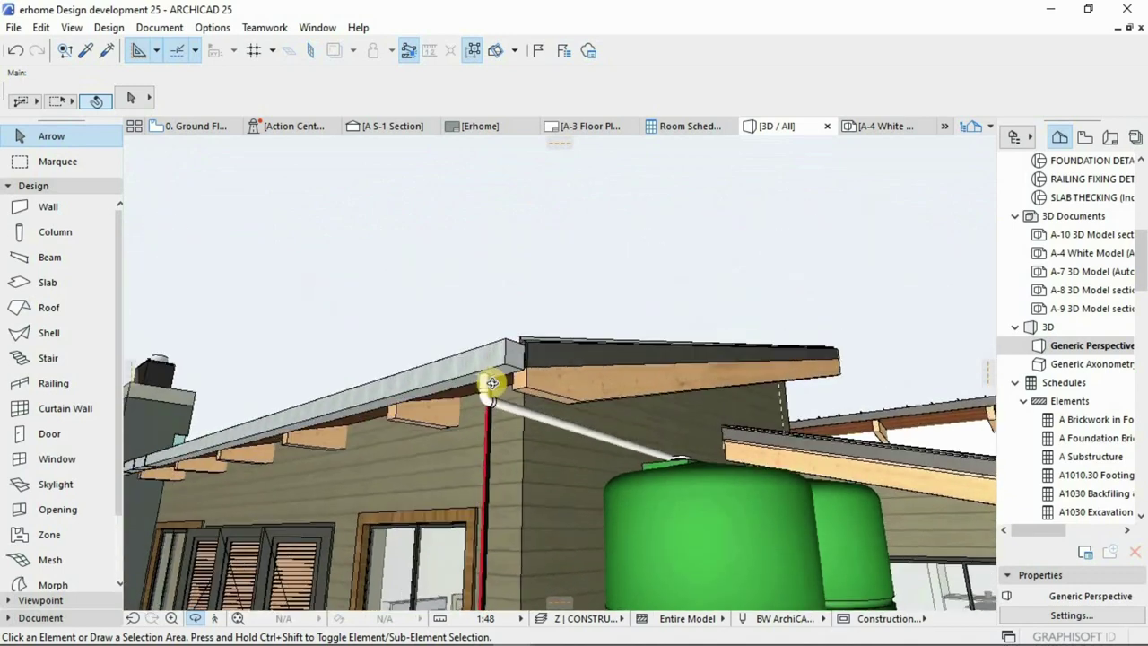
{"action": "middle_click_drag", "start_coordinate": [480, 409], "coordinate": [522, 285], "text": "shift"}
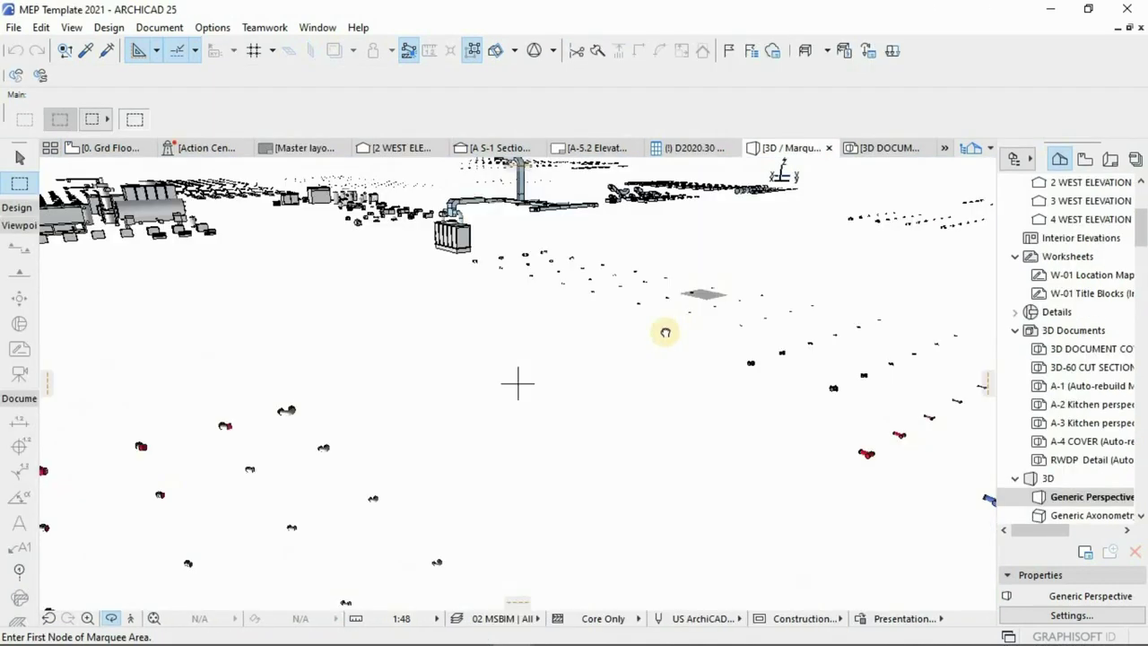
Examine the green water tank with its inlet pipe, the water heater and sinks in the MEP Template's 3D model
{"action": "middle_click_drag", "start_coordinate": [663, 331], "coordinate": [488, 459], "text": "shift"}
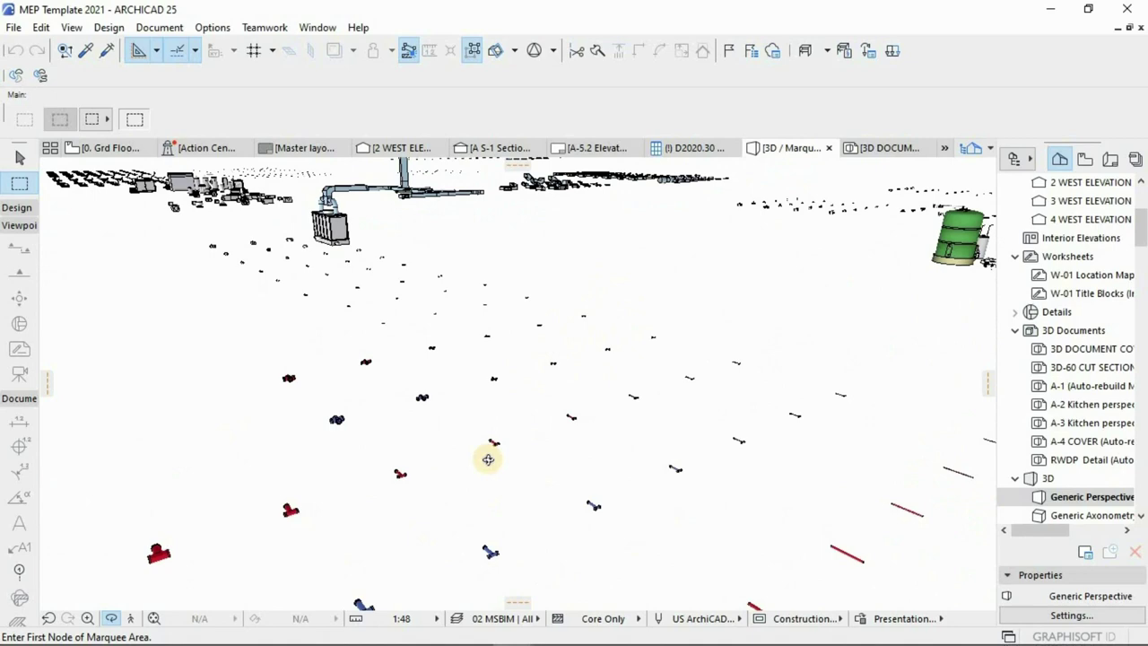
{"action": "middle_click_drag", "start_coordinate": [672, 246], "coordinate": [443, 438], "text": "shift"}
{"action": "scroll", "coordinate": [439, 431], "scroll_direction": "up", "scroll_amount": 5}
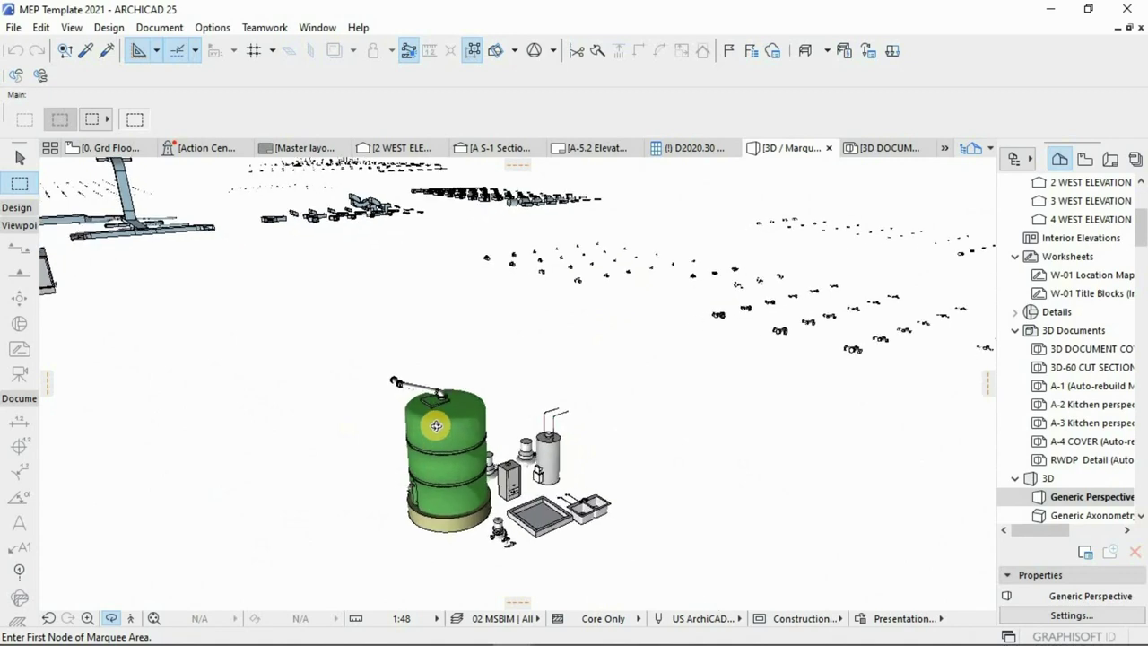
{"action": "scroll", "coordinate": [669, 434], "scroll_direction": "down", "scroll_amount": 2}
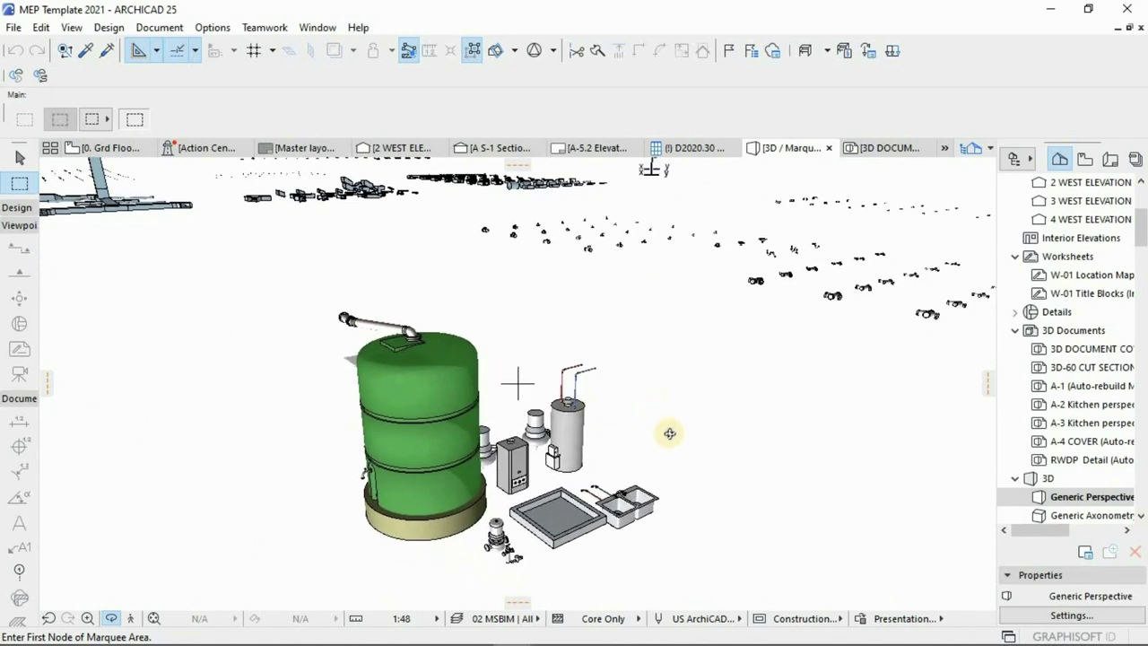
{"action": "scroll", "coordinate": [610, 454], "scroll_direction": "up", "scroll_amount": 3}
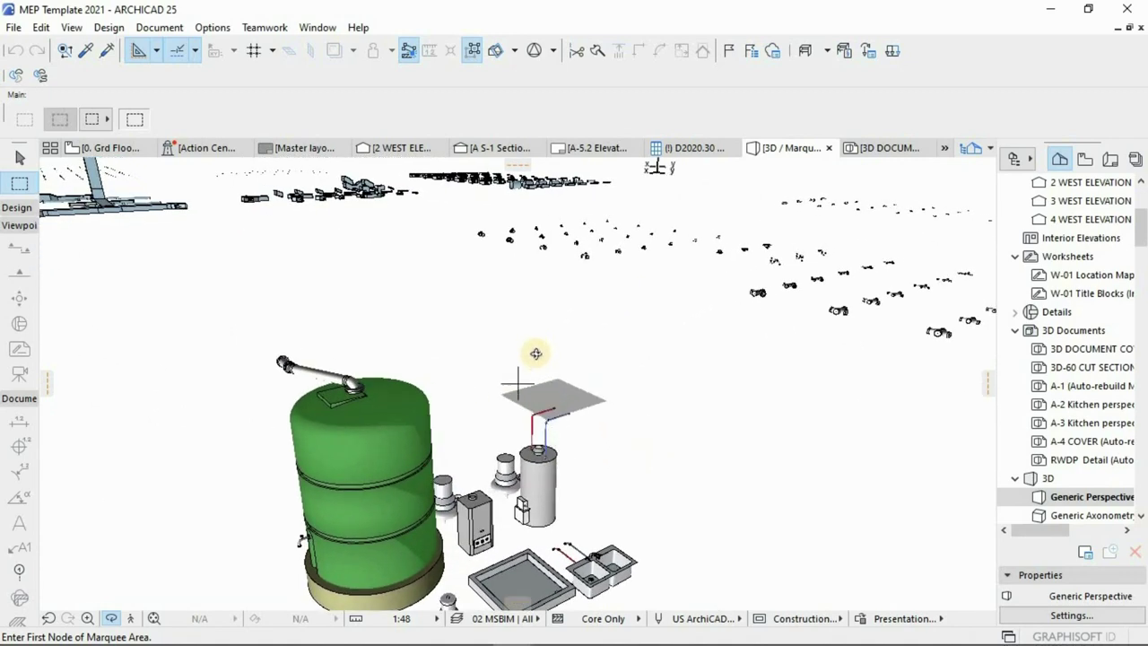
{"action": "middle_click_drag", "start_coordinate": [536, 354], "coordinate": [497, 349]}
{"action": "middle_click_drag", "start_coordinate": [520, 386], "coordinate": [524, 401]}
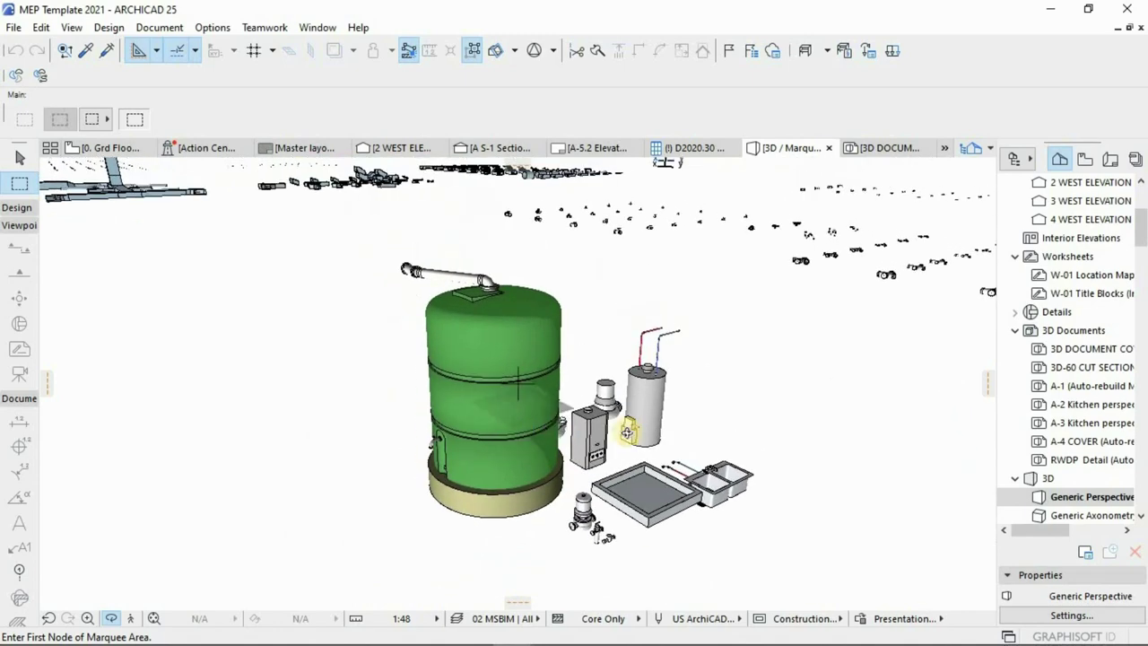
{"action": "middle_click_drag", "start_coordinate": [627, 435], "coordinate": [491, 412], "text": "shift"}
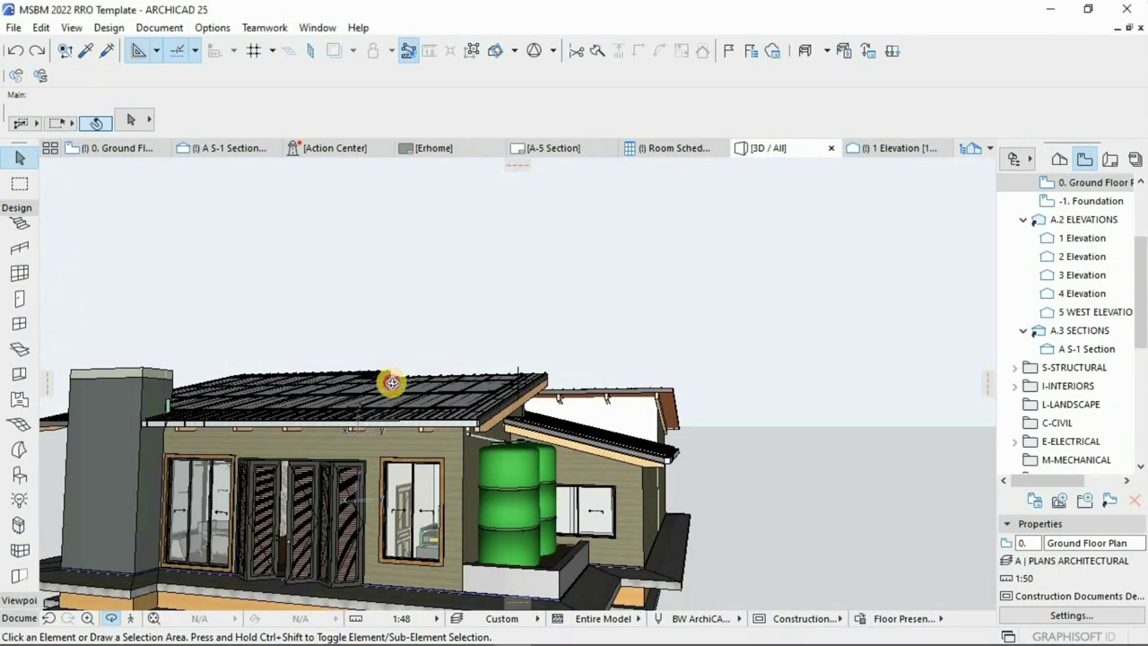
Review the style and dimension settings of one Solar Photovoltaic Panel 25 near the middle of the roof array, and deselect it
{"action": "middle_click_drag", "start_coordinate": [403, 403], "coordinate": [462, 470], "text": "shift"}
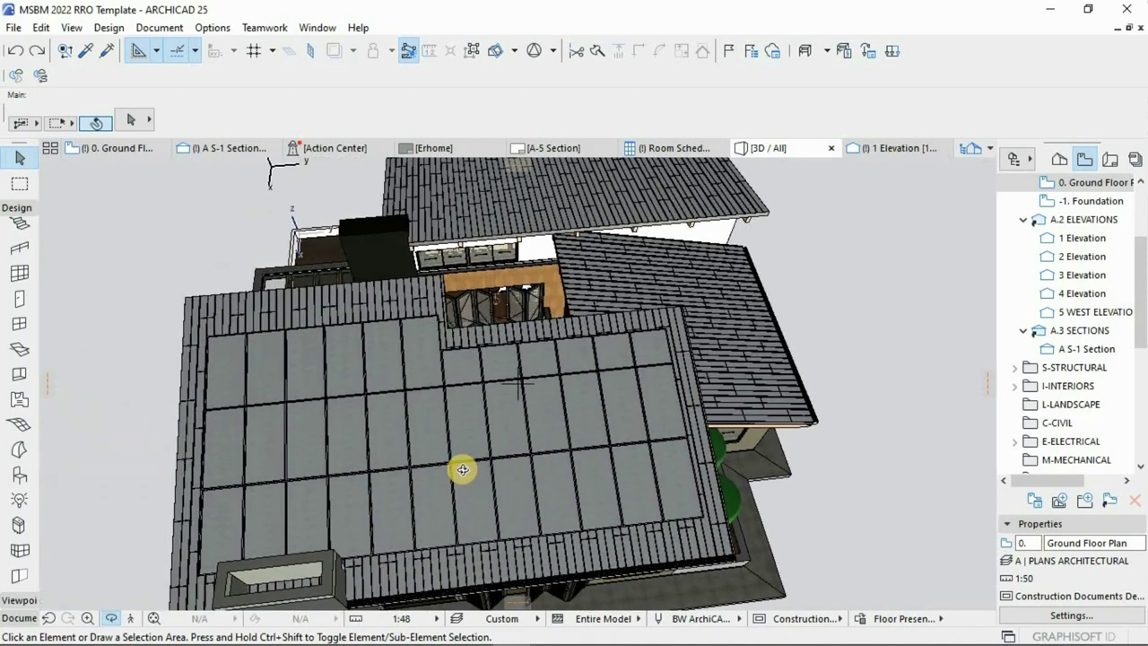
{"action": "scroll", "coordinate": [461, 469], "scroll_direction": "up", "scroll_amount": 2}
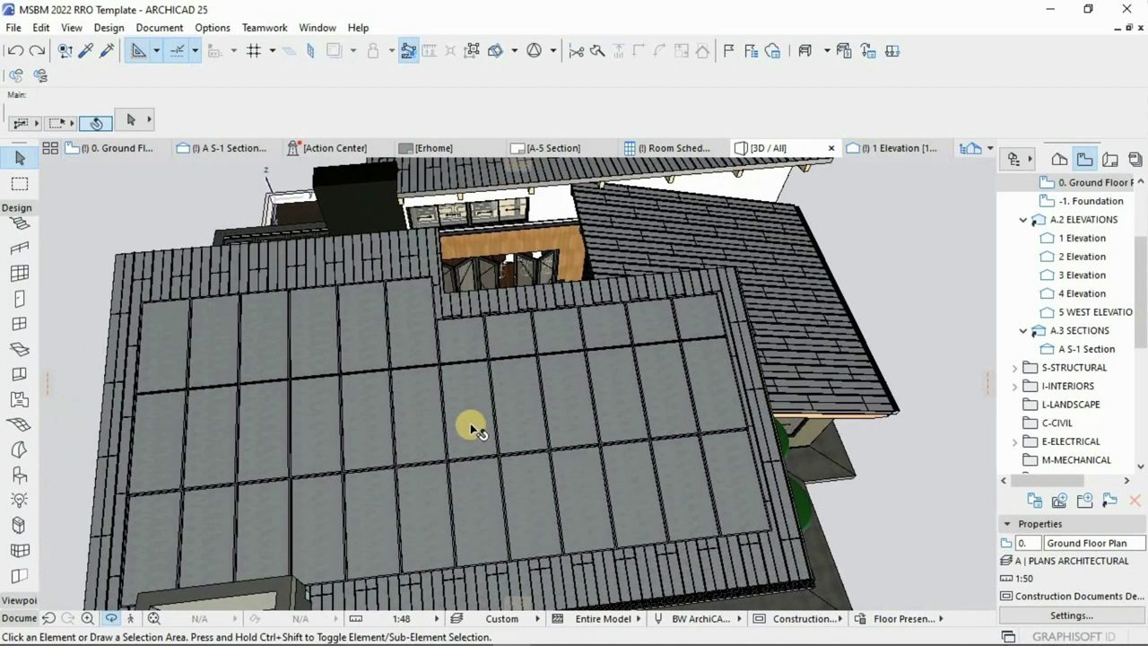
{"action": "left_click", "coordinate": [470, 425]}
{"action": "left_click", "coordinate": [473, 428]}
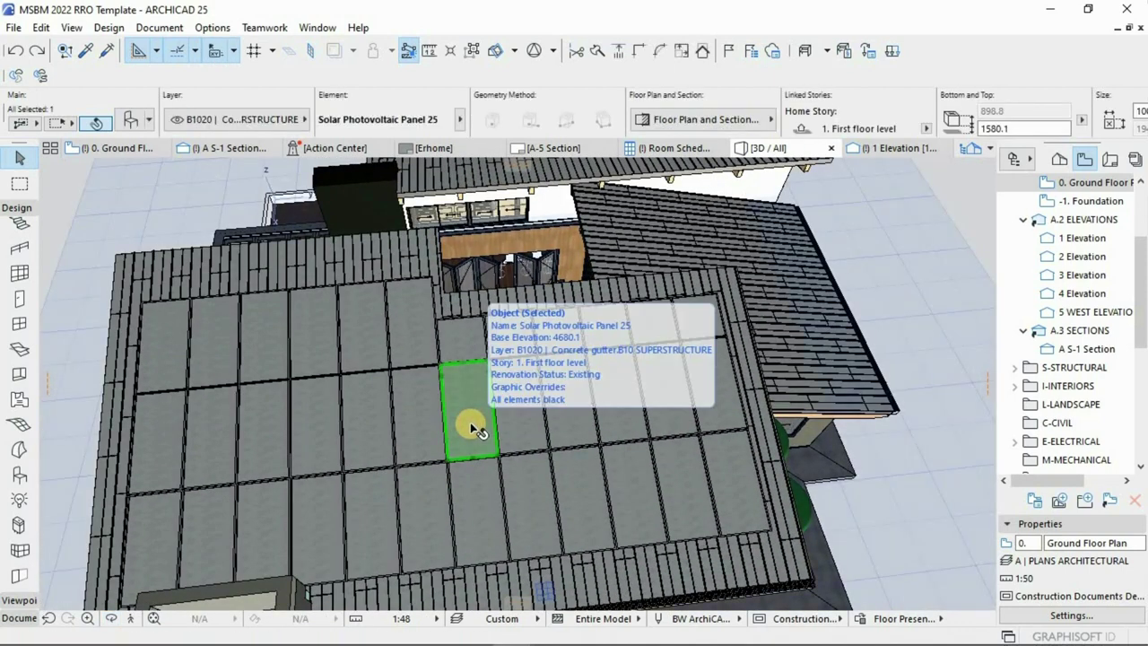
{"action": "double_click", "coordinate": [459, 408]}
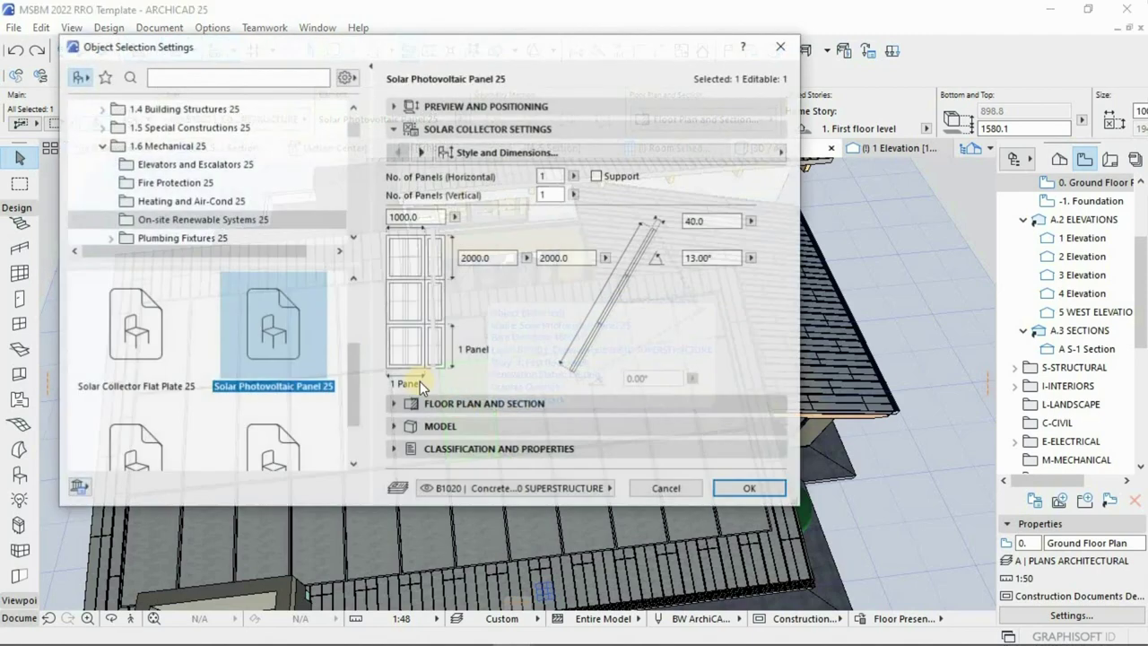
{"action": "left_click", "coordinate": [272, 347]}
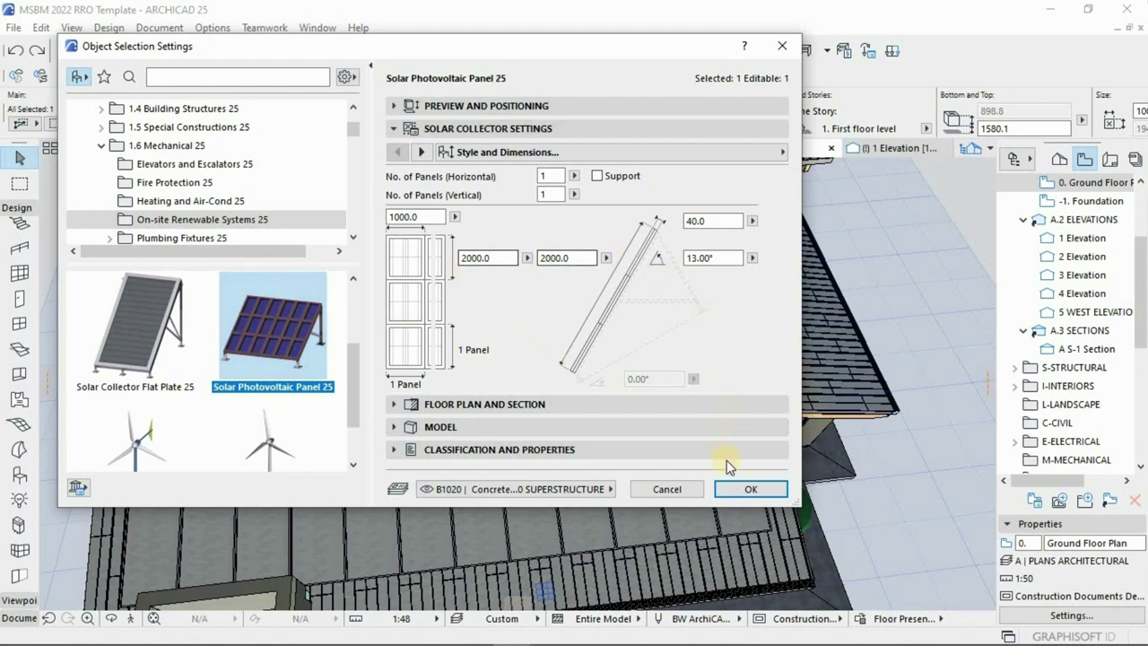
{"action": "left_click", "coordinate": [737, 489]}
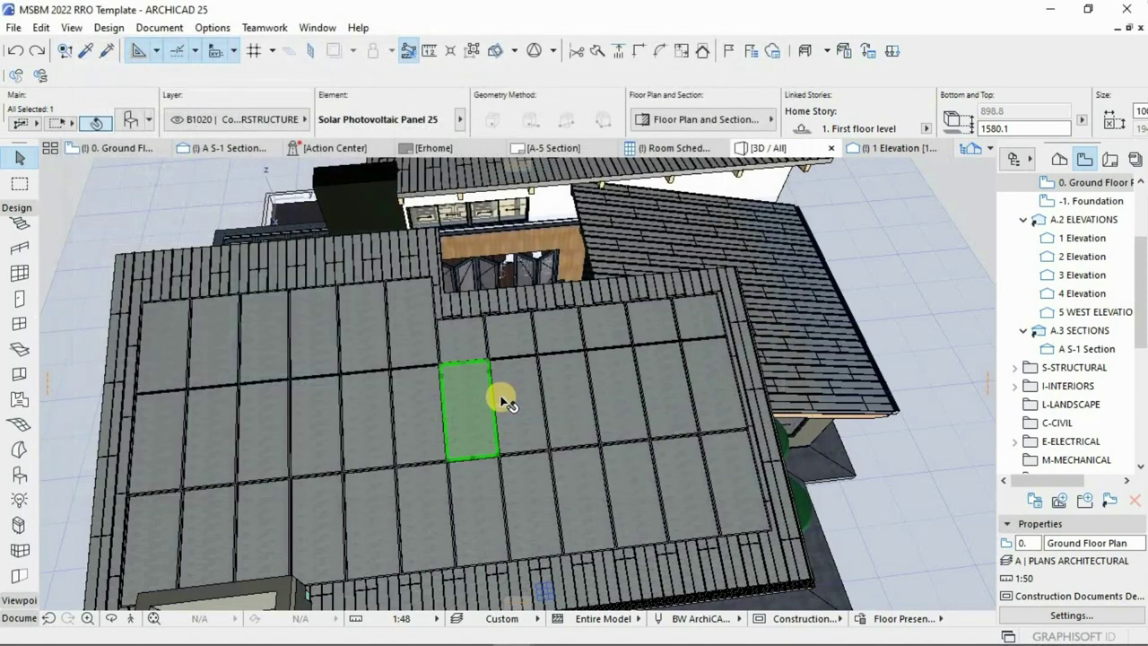
{"action": "key", "text": "Escape"}
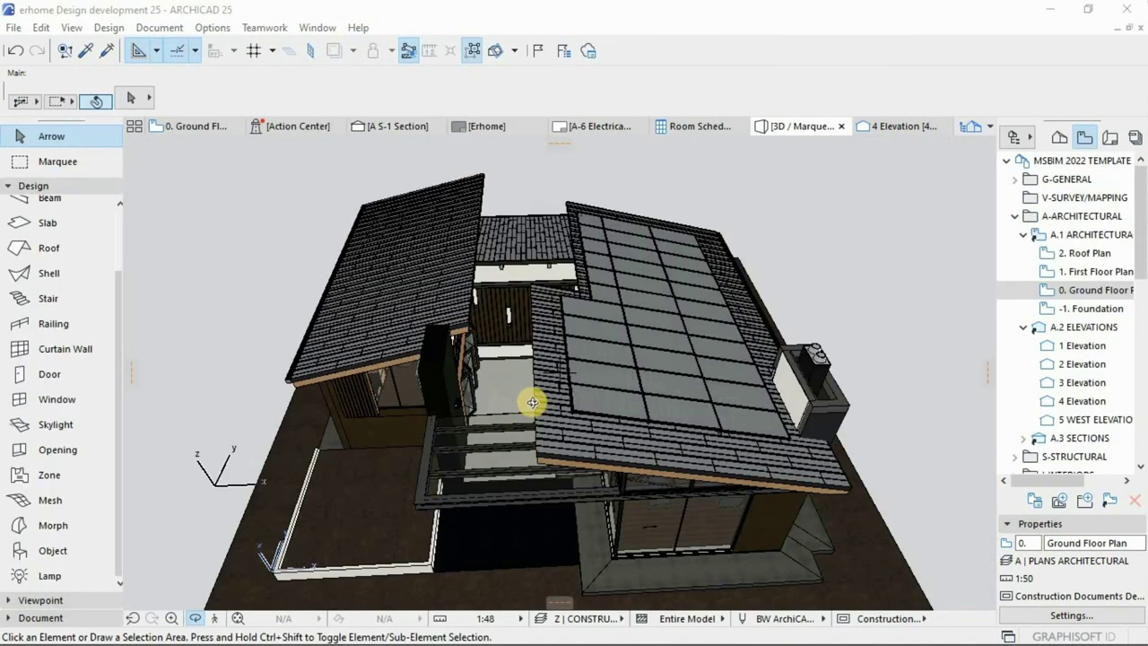
Examine the solar roof in 3D and the wall-mounted electrical units and red conduits in the section views, including A-9
{"action": "mouse_move", "coordinate": [590, 374]}
{"action": "left_mouse_down"}
{"action": "mouse_move", "coordinate": [507, 368]}
{"action": "mouse_move", "coordinate": [518, 361]}
{"action": "mouse_move", "coordinate": [579, 464]}
{"action": "mouse_move", "coordinate": [578, 377]}
{"action": "left_mouse_up"}
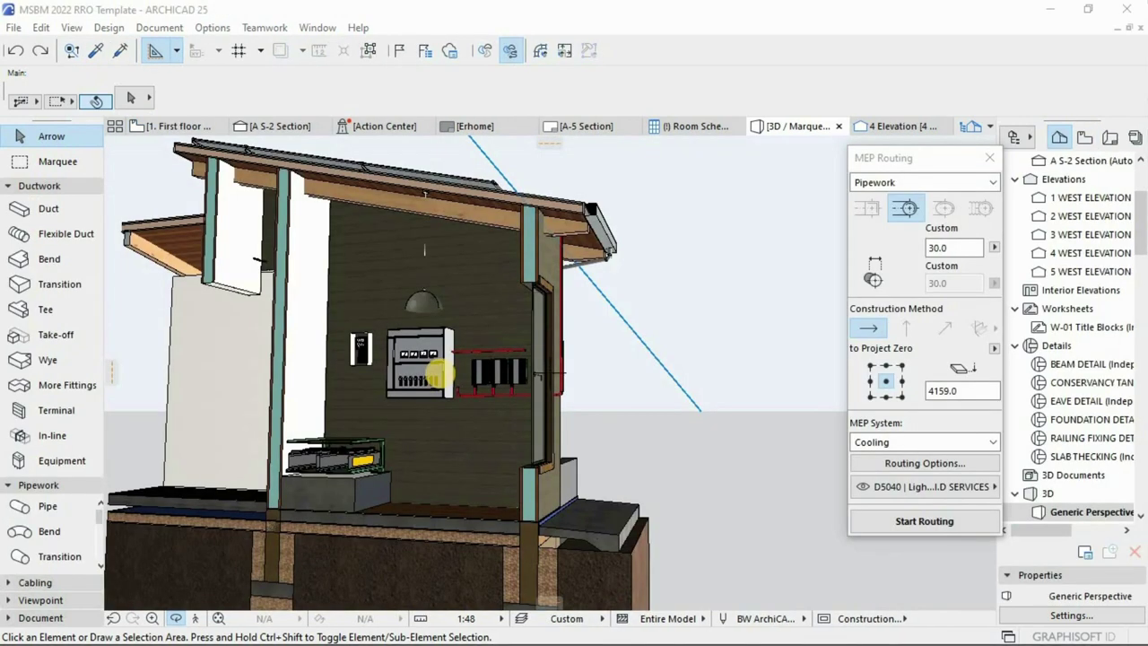
{"action": "left_click_drag", "start_coordinate": [441, 355], "coordinate": [599, 218]}
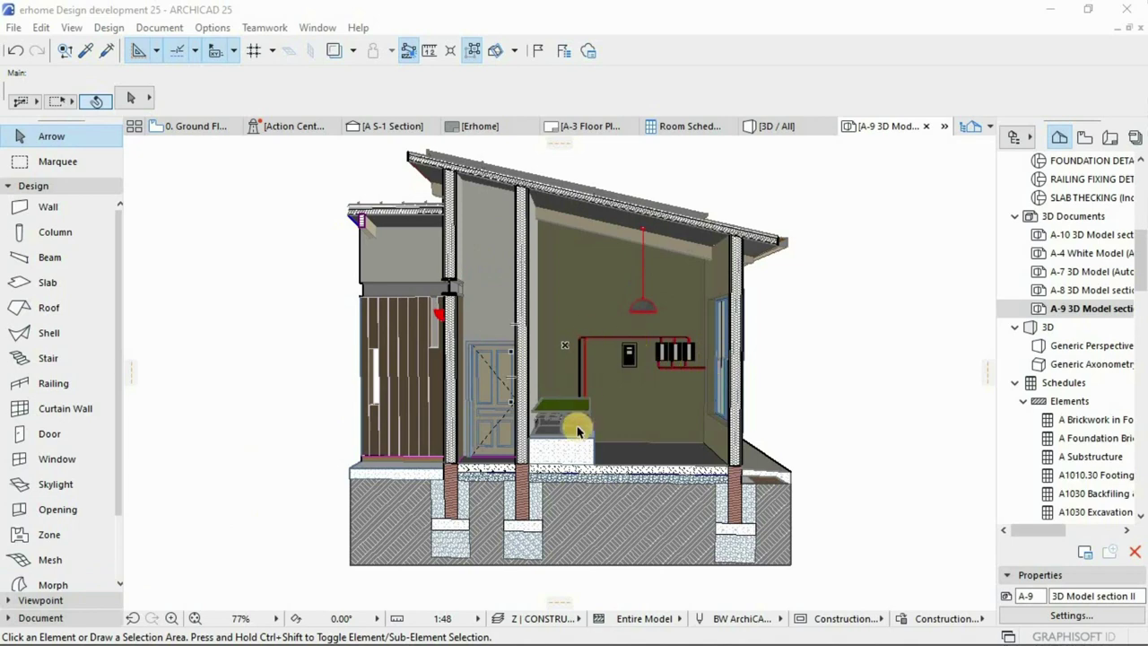
{"action": "scroll", "coordinate": [578, 405], "scroll_direction": "up", "scroll_amount": 5}
{"action": "middle_click_drag", "start_coordinate": [566, 334], "coordinate": [443, 513]}
{"action": "middle_click_drag", "start_coordinate": [520, 312], "coordinate": [254, 339]}
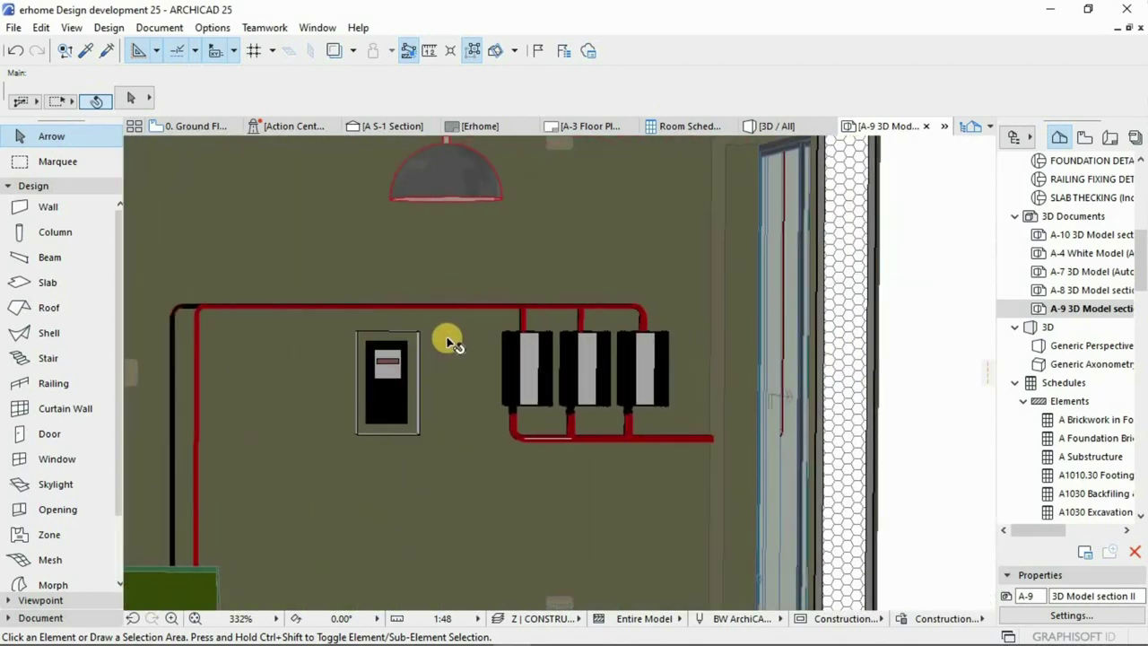
Follow the red conduits from the wall-mounted electrical units to the roof in the A-8 3D section, and view the solar roof in 3D
{"action": "scroll", "coordinate": [449, 335], "scroll_direction": "down", "scroll_amount": 5}
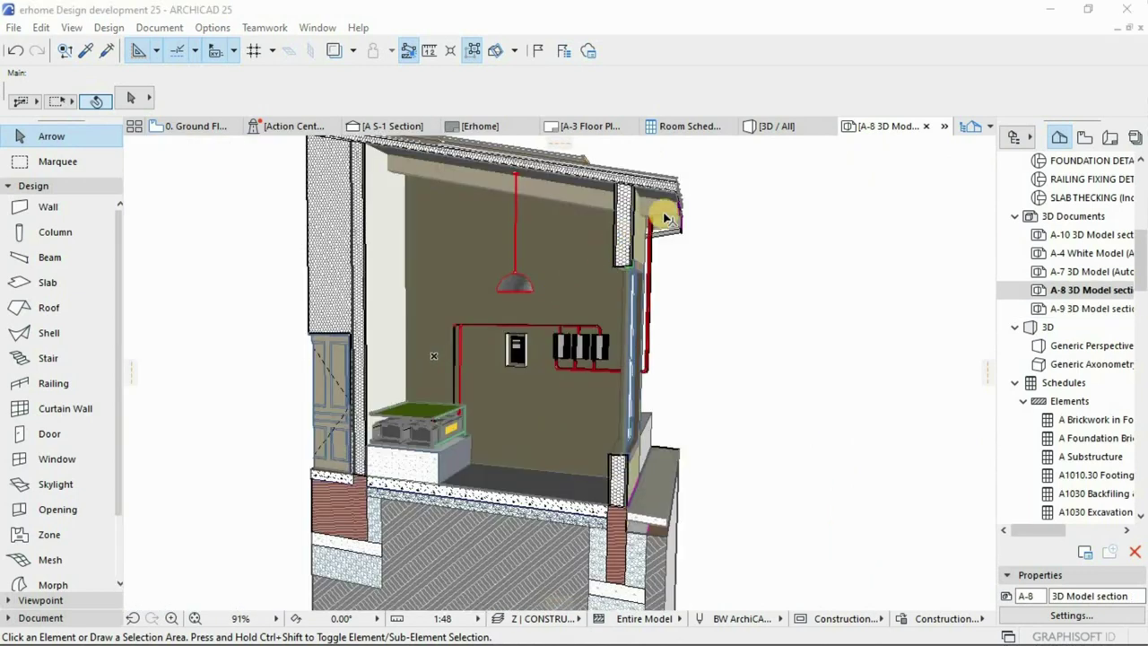
{"action": "scroll", "coordinate": [666, 218], "scroll_direction": "up", "scroll_amount": 2}
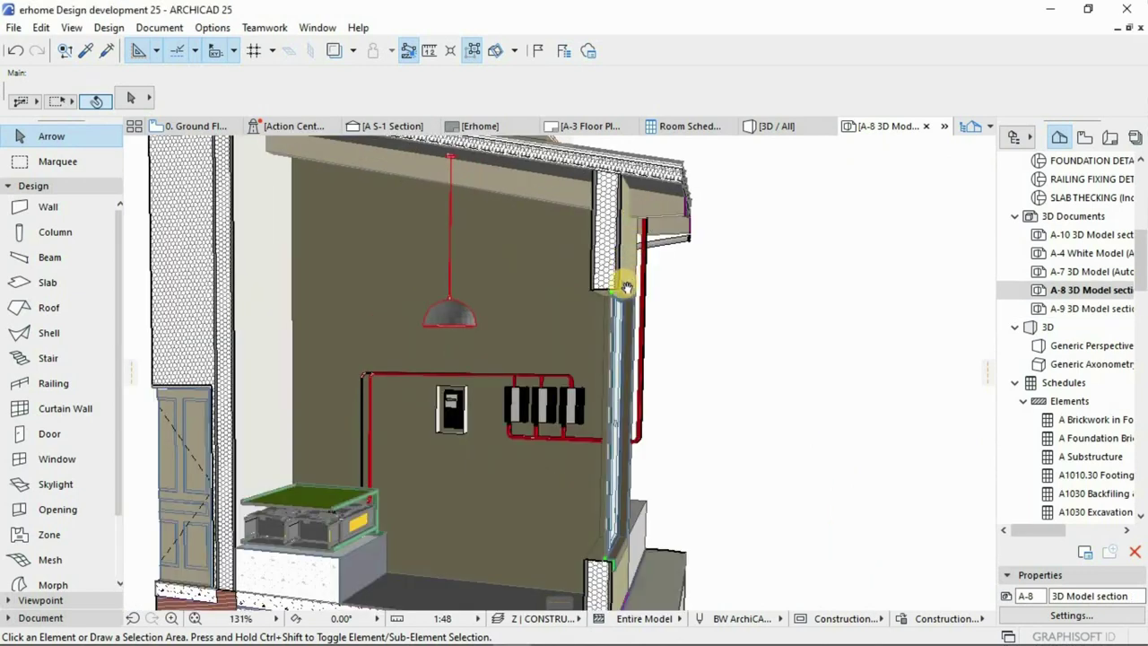
{"action": "middle_click_drag", "start_coordinate": [627, 286], "coordinate": [616, 368]}
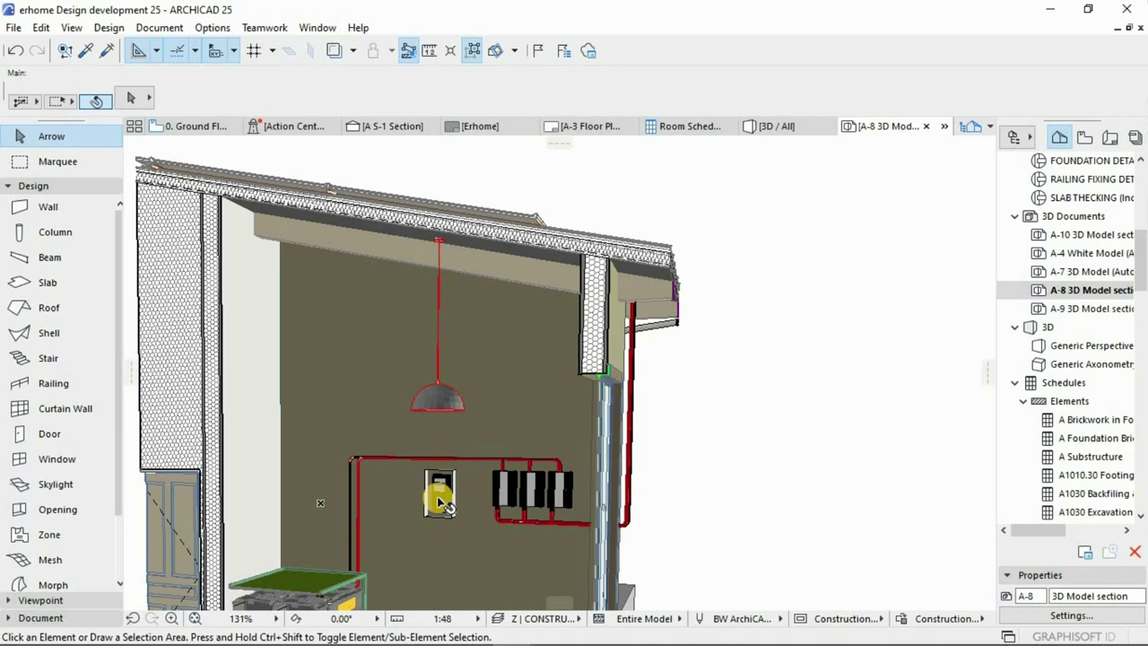
{"action": "middle_click_drag", "start_coordinate": [412, 453], "coordinate": [410, 447]}
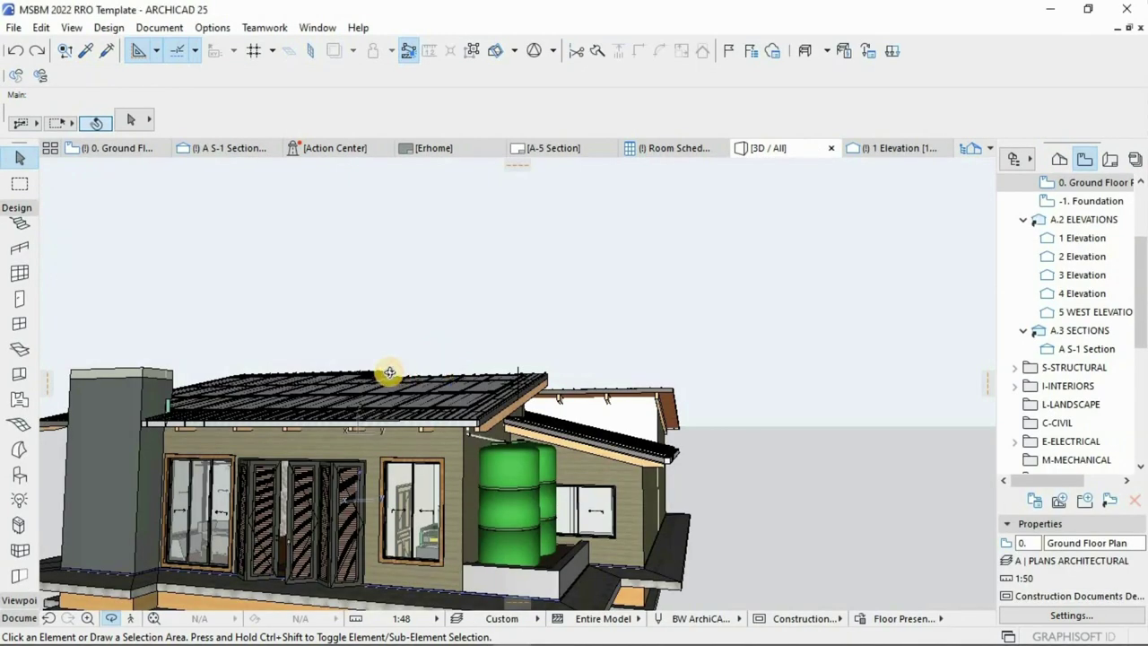
{"action": "left_click_drag", "start_coordinate": [398, 392], "coordinate": [461, 469]}
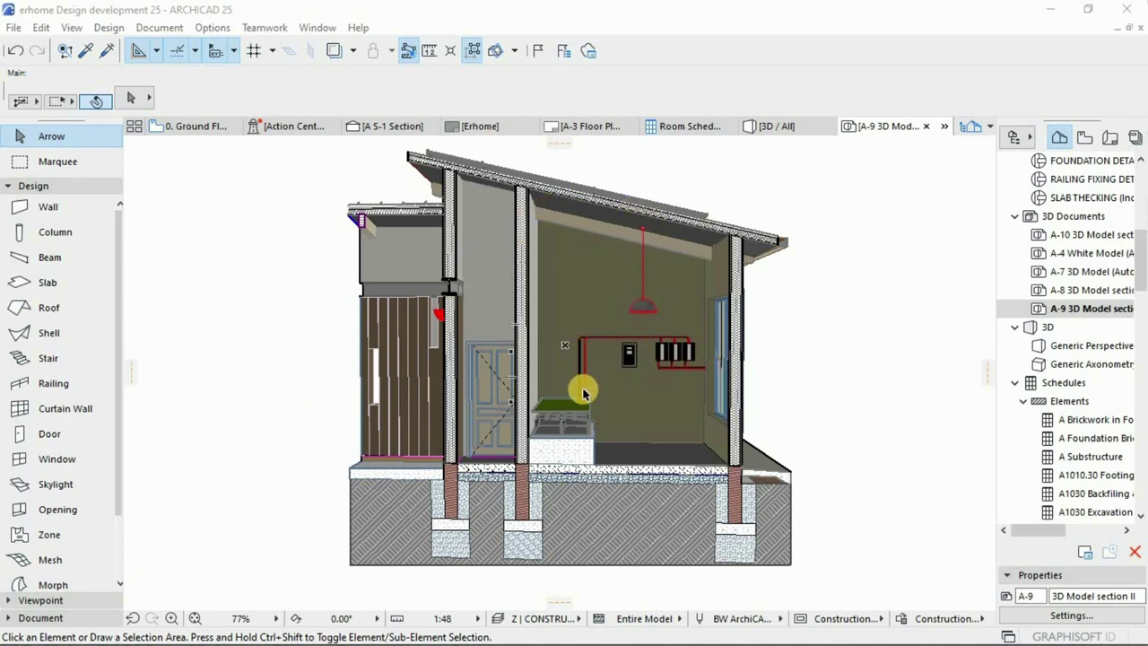
Examine the green-topped equipment on the concrete plinth and the cables running to it in the A-9 3D section
{"action": "scroll", "coordinate": [564, 410], "scroll_direction": "up", "scroll_amount": 6}
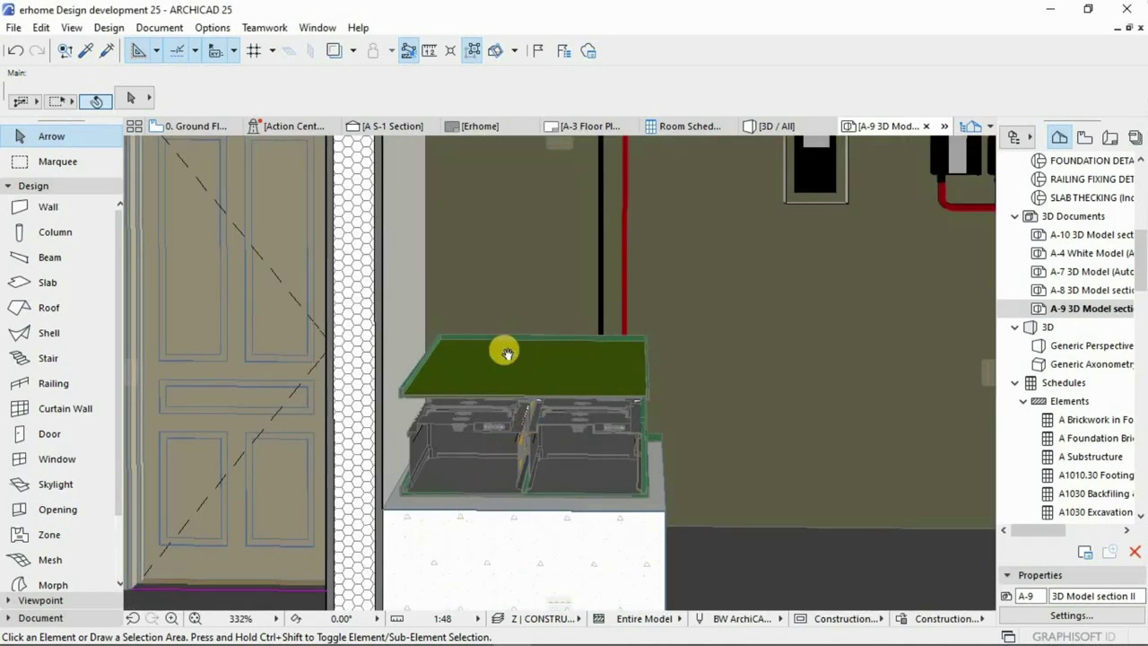
{"action": "middle_click_drag", "start_coordinate": [634, 138], "coordinate": [510, 321]}
{"action": "middle_click_drag", "start_coordinate": [427, 343], "coordinate": [206, 358]}
{"action": "scroll", "coordinate": [453, 342], "scroll_direction": "down", "scroll_amount": 6}
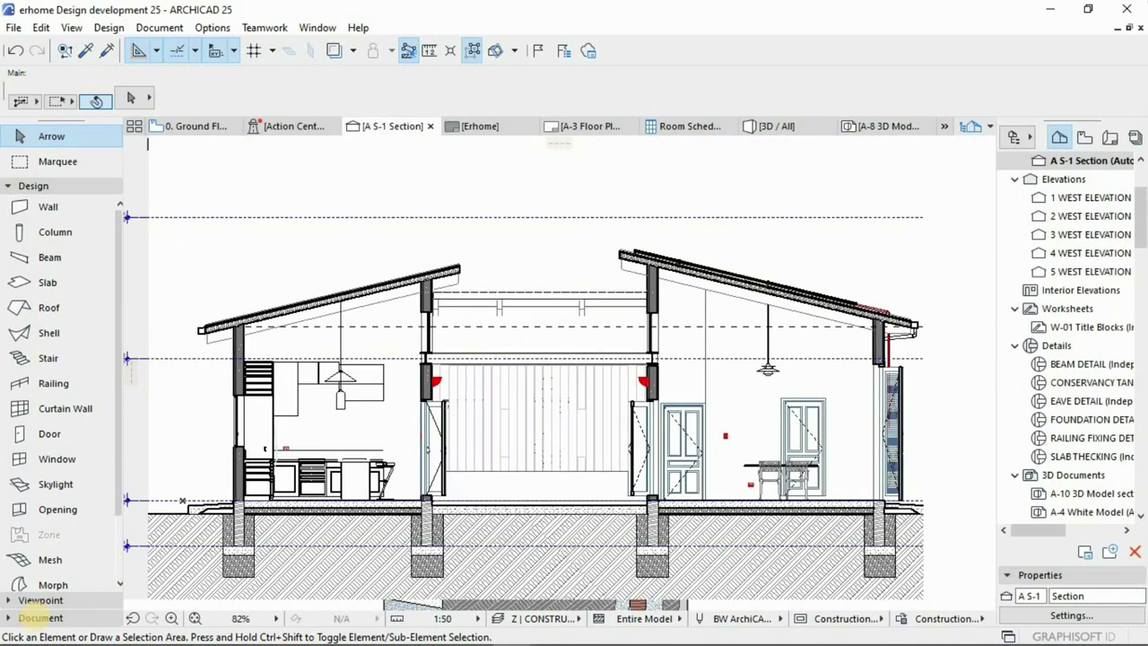
Apply the Floor Presentation - Solid graphic override to the A S-1 Section and inspect the cut walls and roof
{"action": "scroll", "coordinate": [259, 325], "scroll_direction": "up", "scroll_amount": 3}
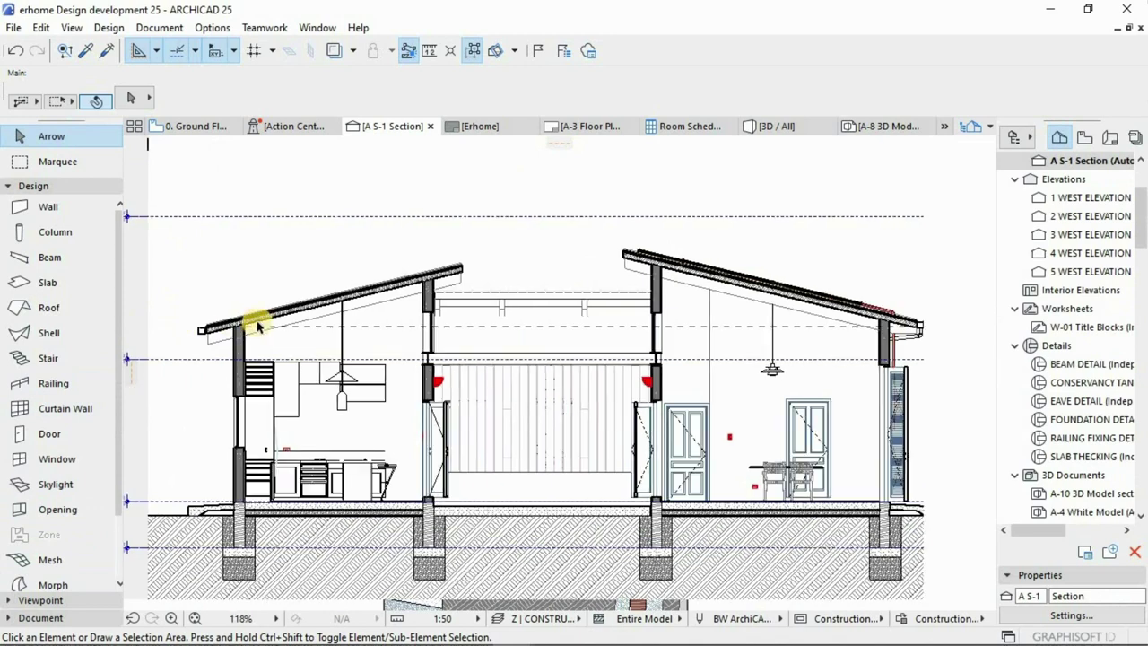
{"action": "middle_click_drag", "start_coordinate": [446, 290], "coordinate": [451, 289]}
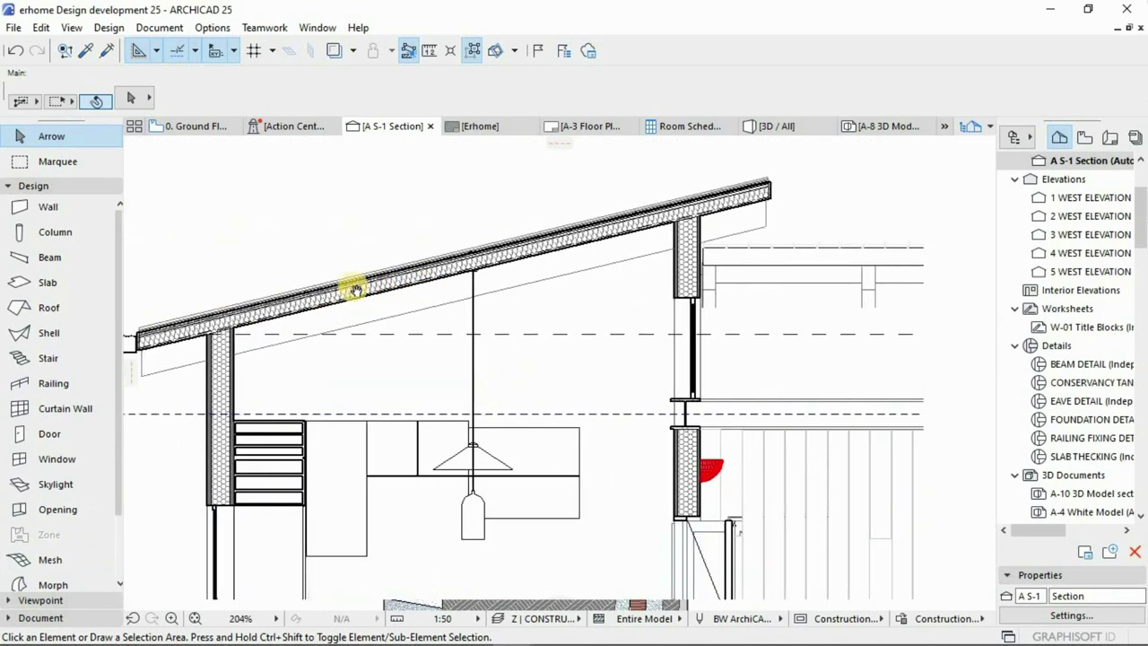
{"action": "middle_click_drag", "start_coordinate": [356, 291], "coordinate": [296, 290]}
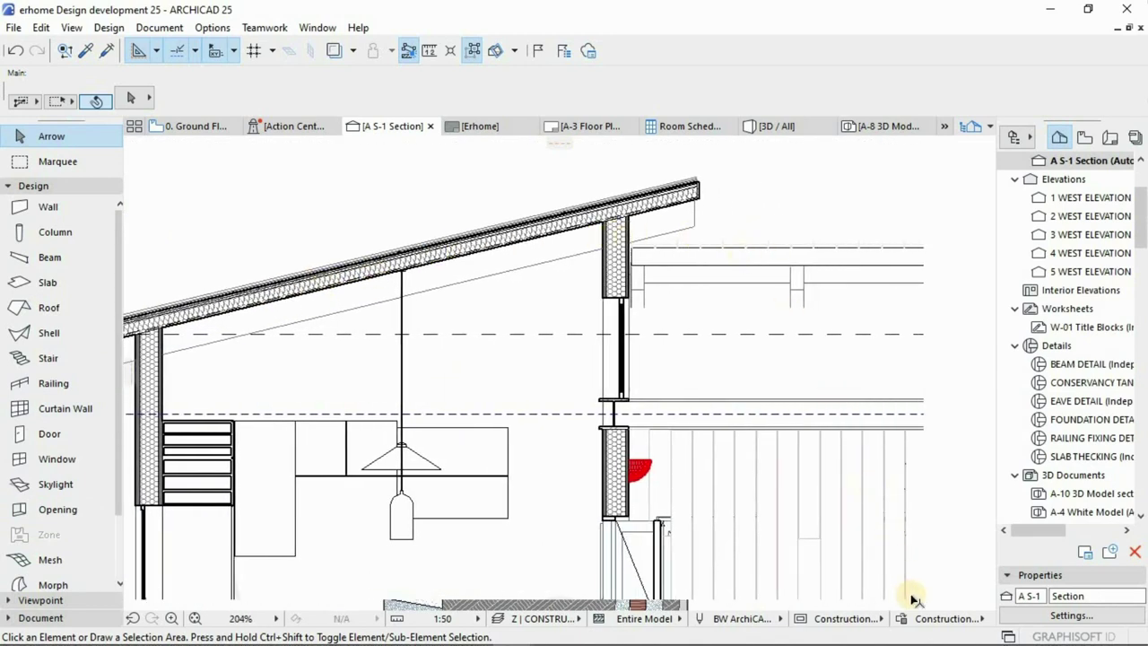
{"action": "left_click", "coordinate": [924, 622]}
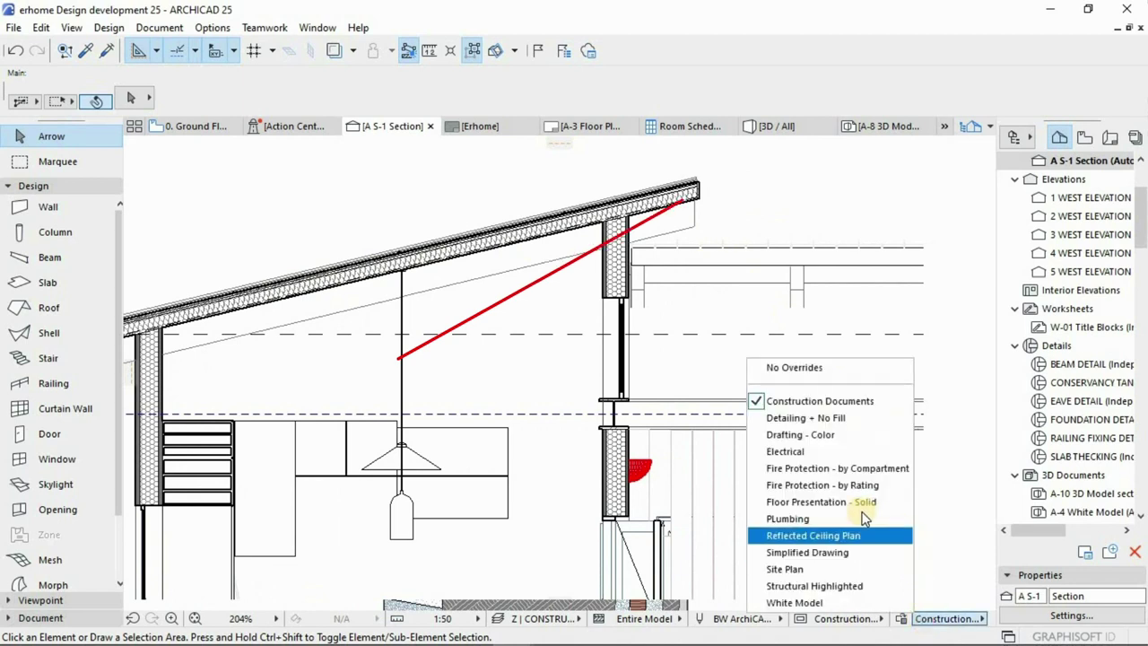
{"action": "left_click", "coordinate": [808, 501]}
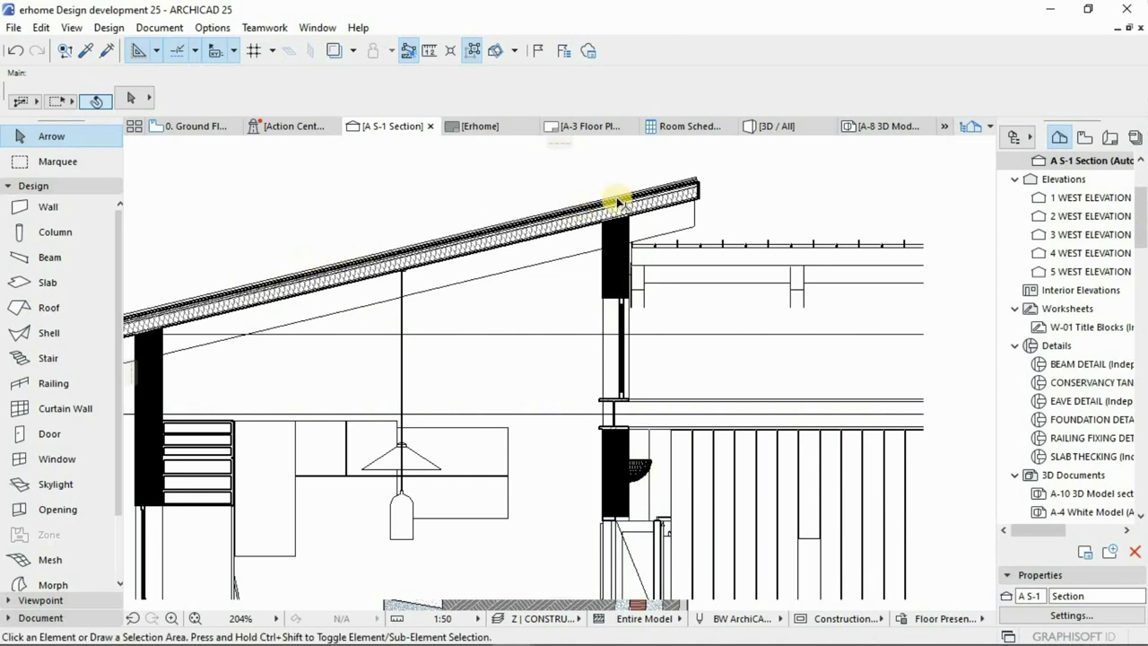
{"action": "scroll", "coordinate": [632, 204], "scroll_direction": "up", "scroll_amount": 2}
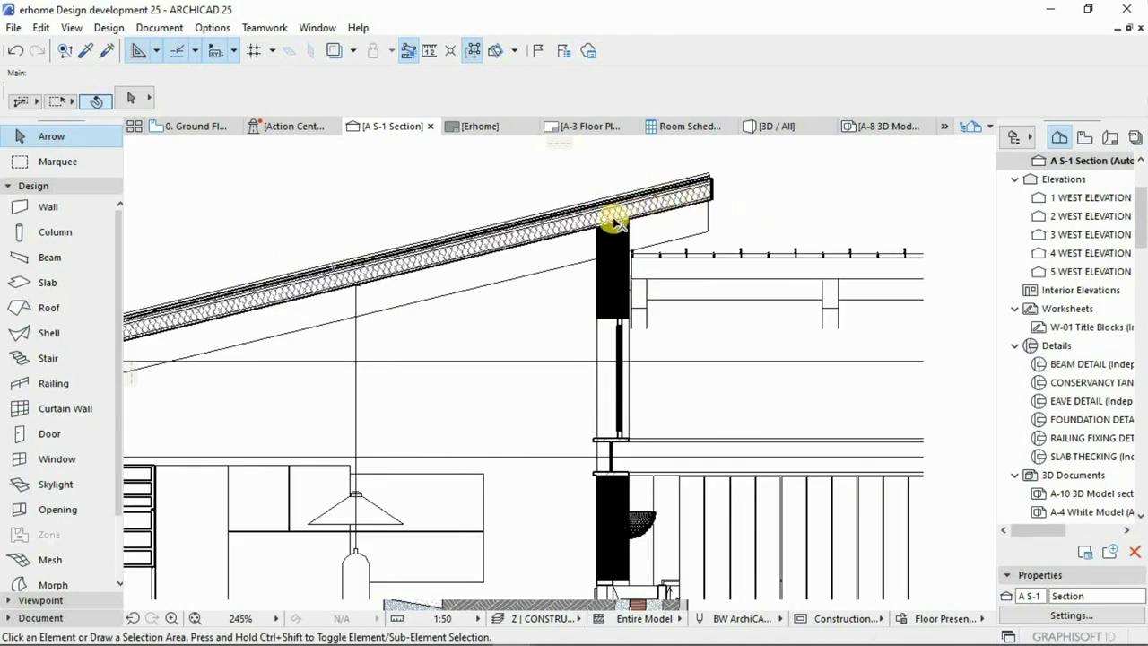
{"action": "scroll", "coordinate": [544, 386], "scroll_direction": "down", "scroll_amount": 3}
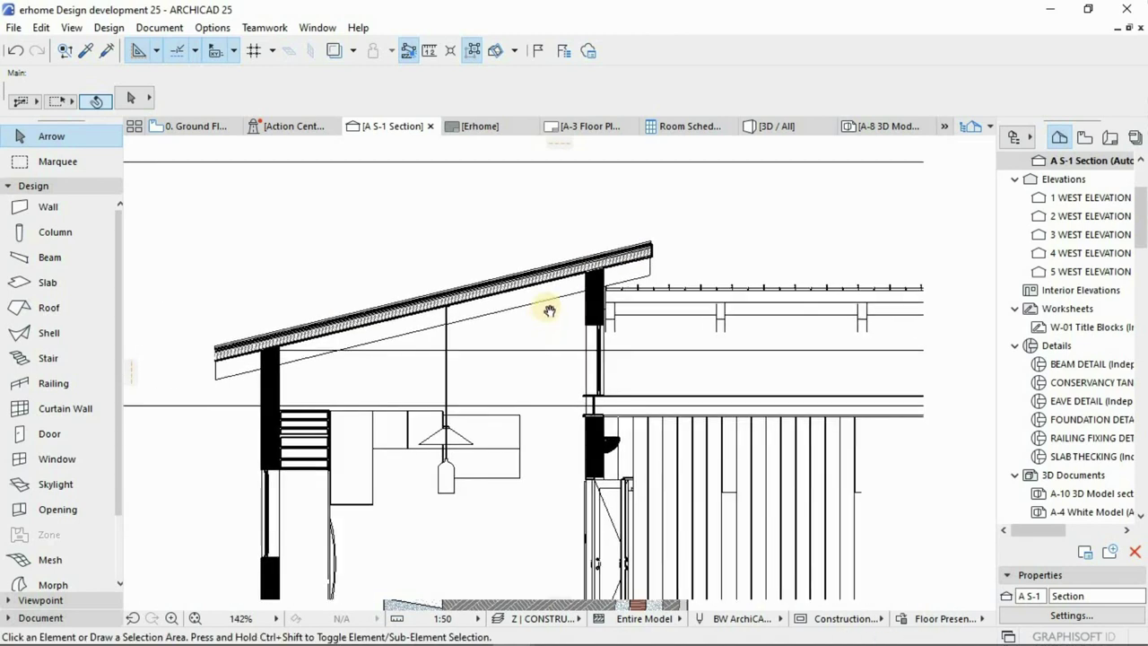
{"action": "middle_click_drag", "start_coordinate": [549, 310], "coordinate": [552, 280]}
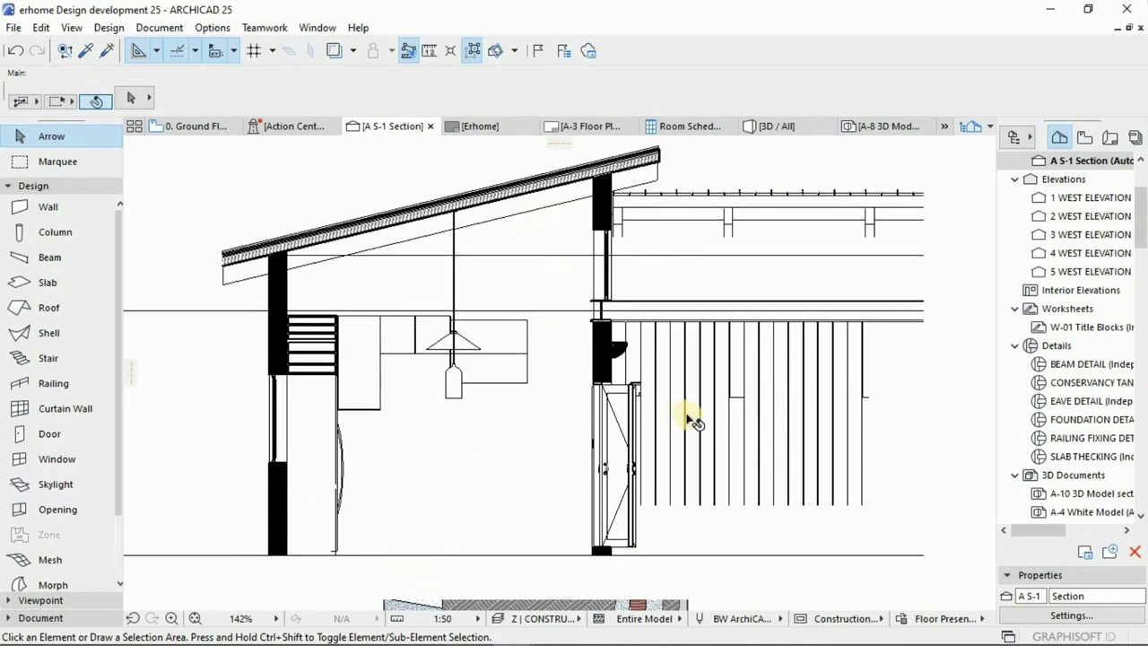
Set the A S-1 Section's graphic override to Drafting - Color and inspect the junction of wall and roof
{"action": "left_click", "coordinate": [917, 619]}
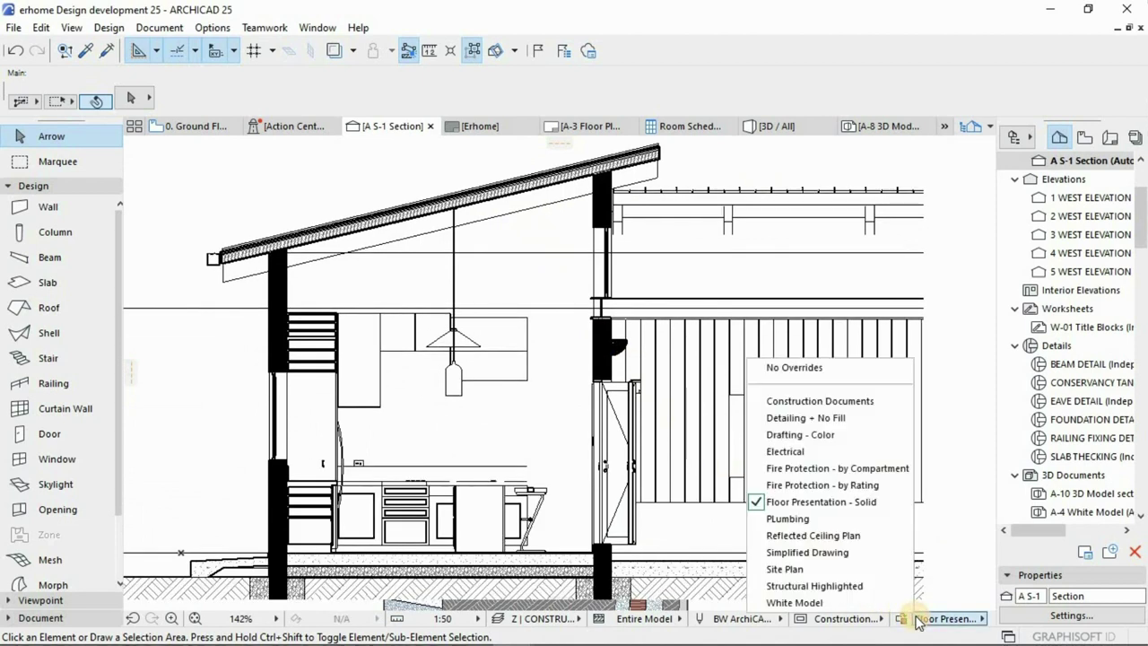
{"action": "left_click", "coordinate": [822, 436]}
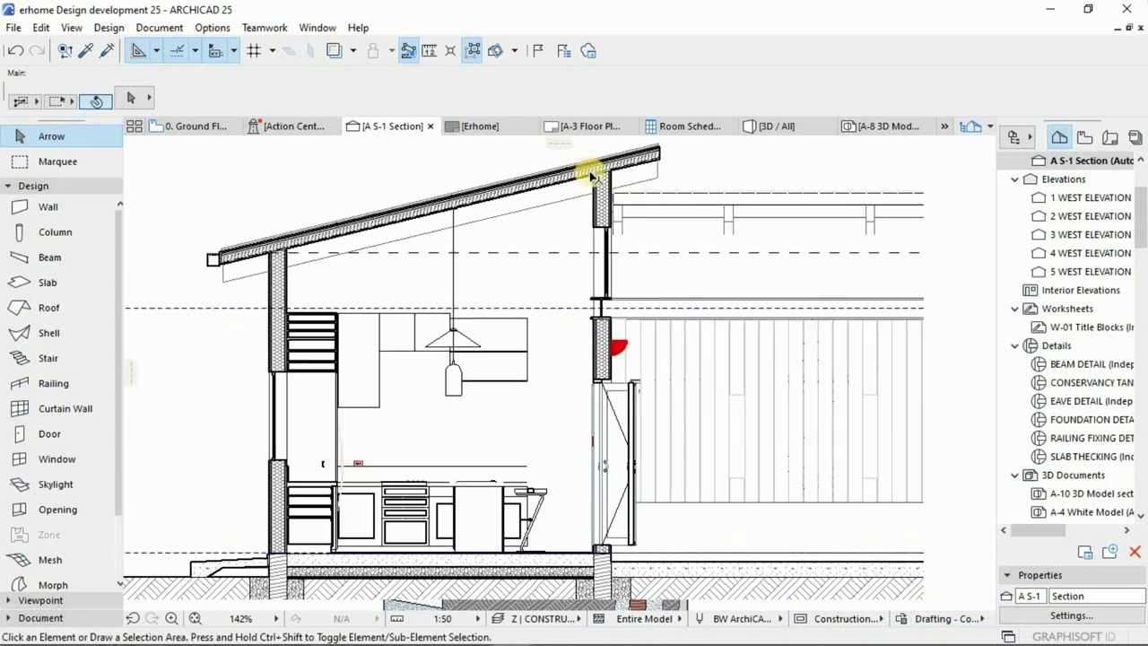
{"action": "scroll", "coordinate": [592, 177], "scroll_direction": "up", "scroll_amount": 3}
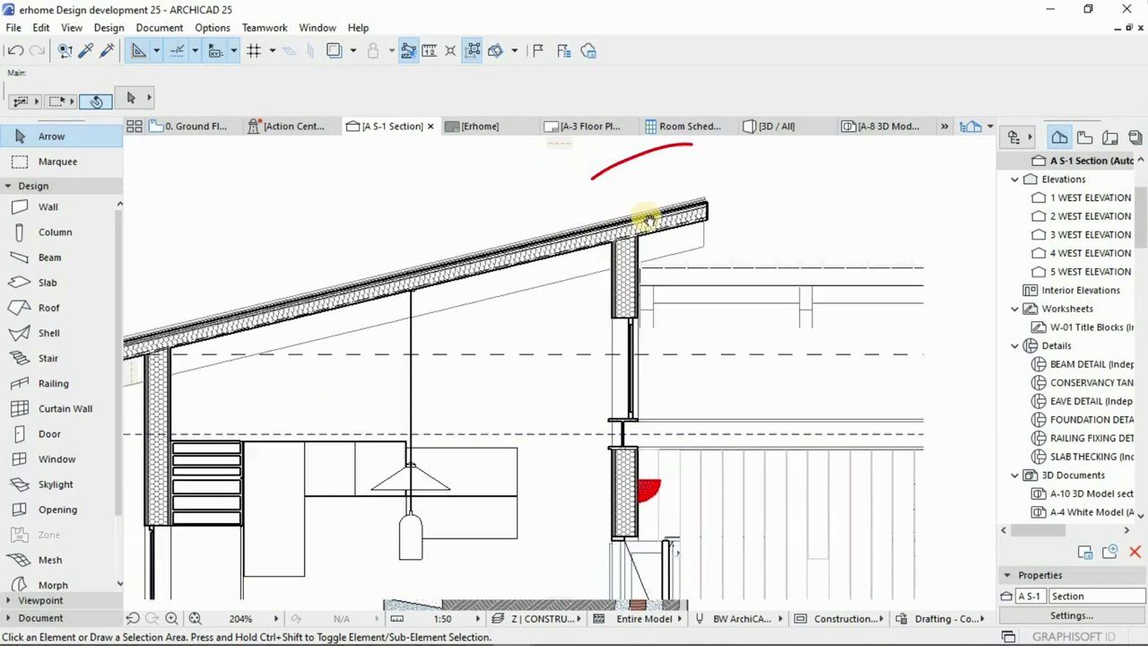
{"action": "middle_click_drag", "start_coordinate": [649, 220], "coordinate": [677, 208]}
Select the wall around the high window under the roof's upper end and browse the composites available for it
{"action": "left_click", "coordinate": [680, 258]}
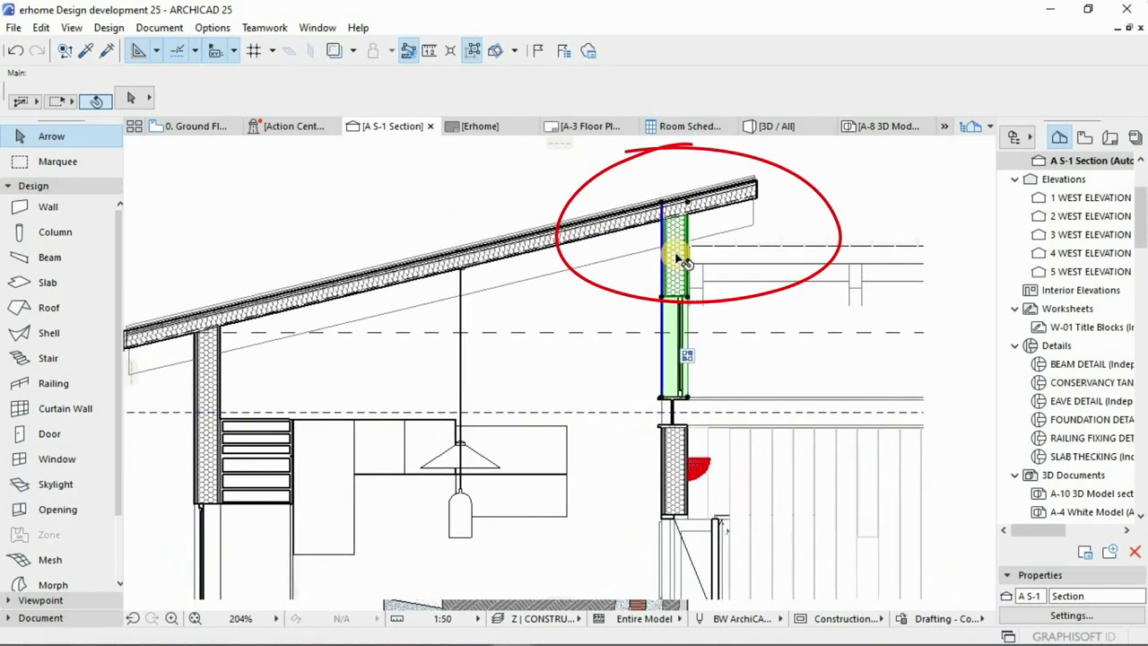
{"action": "left_click", "coordinate": [709, 99]}
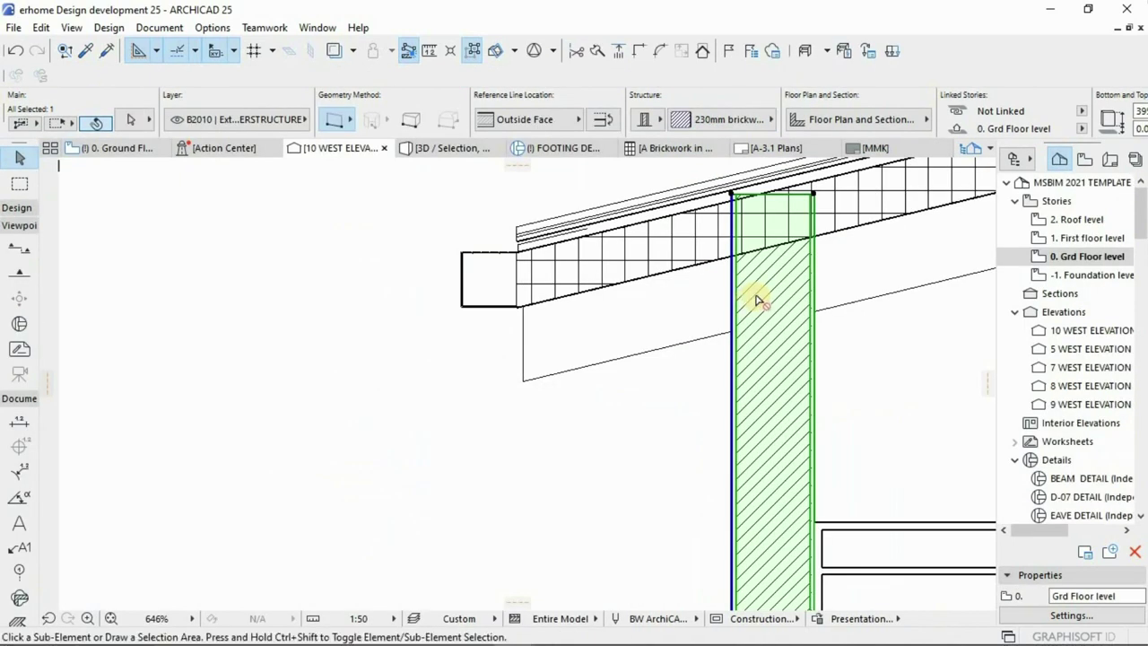
{"action": "left_click", "coordinate": [754, 296]}
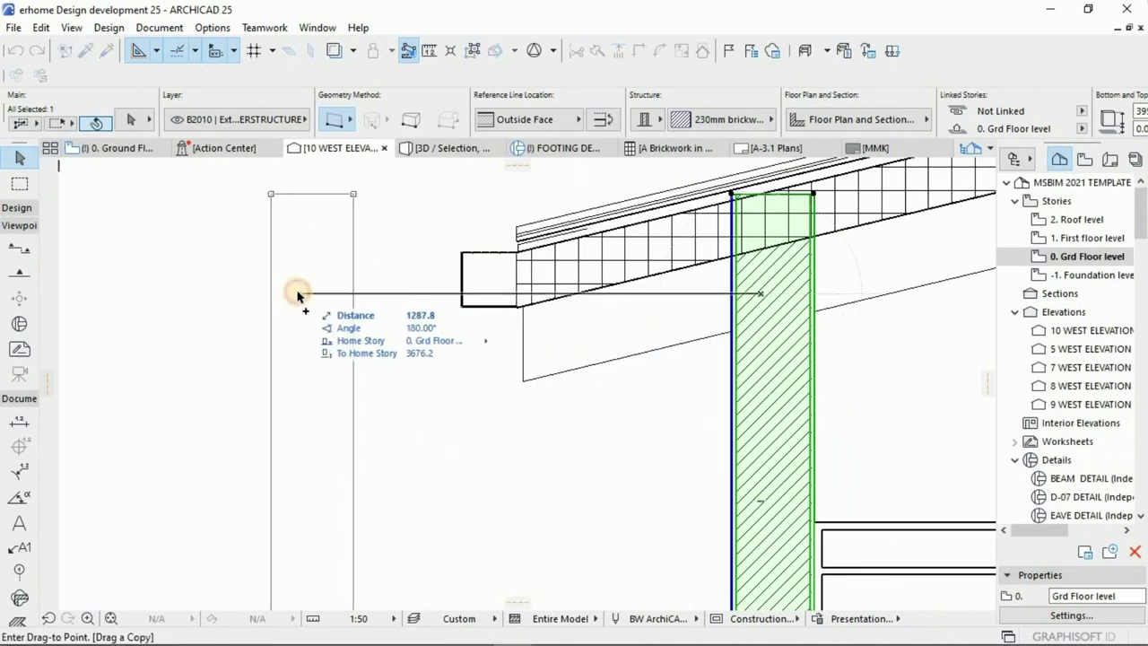
Place a copy of the 230mm brick wall about 1290 mm outward beyond the eave in the west elevation, and clear the selection
{"action": "left_click", "coordinate": [303, 298]}
{"action": "left_click", "coordinate": [389, 266]}
{"action": "left_click", "coordinate": [354, 238]}
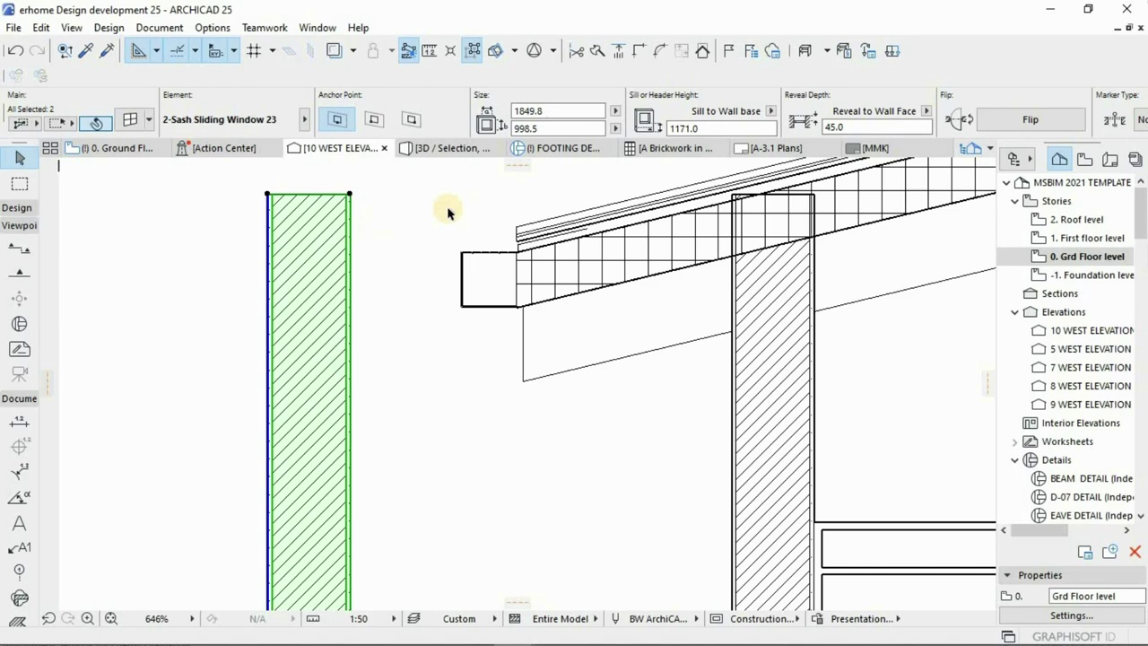
{"action": "key", "text": "Escape"}
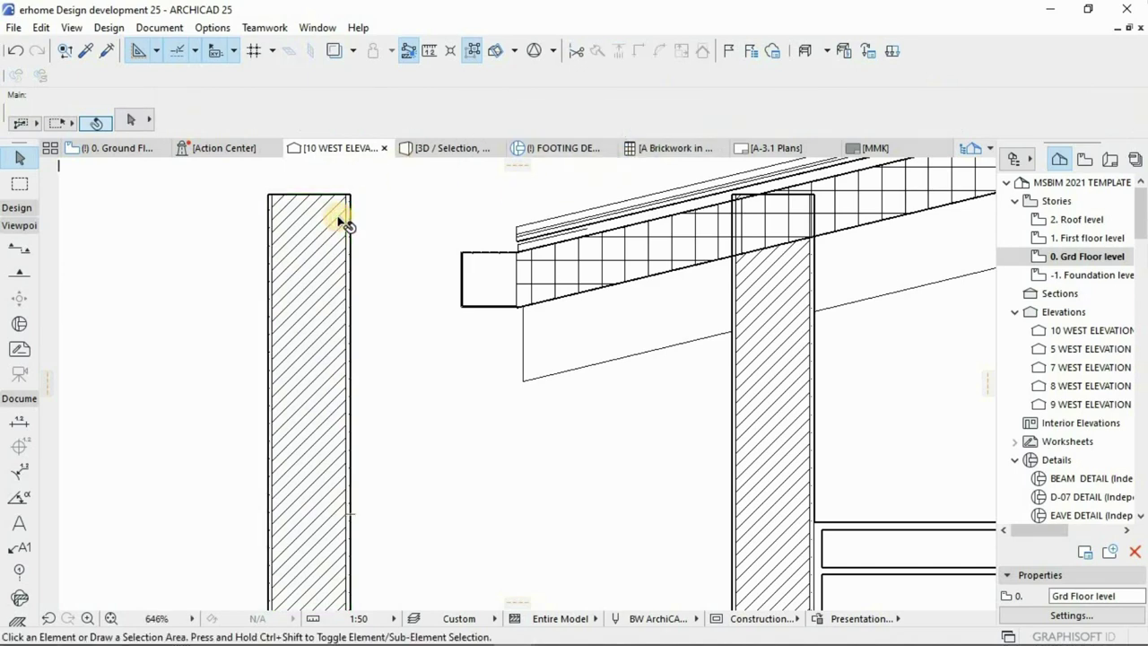
Select the copied brick wall and open its composite structure for editing
{"action": "left_click", "coordinate": [340, 217]}
{"action": "right_click", "coordinate": [338, 217]}
{"action": "key", "text": "Escape"}
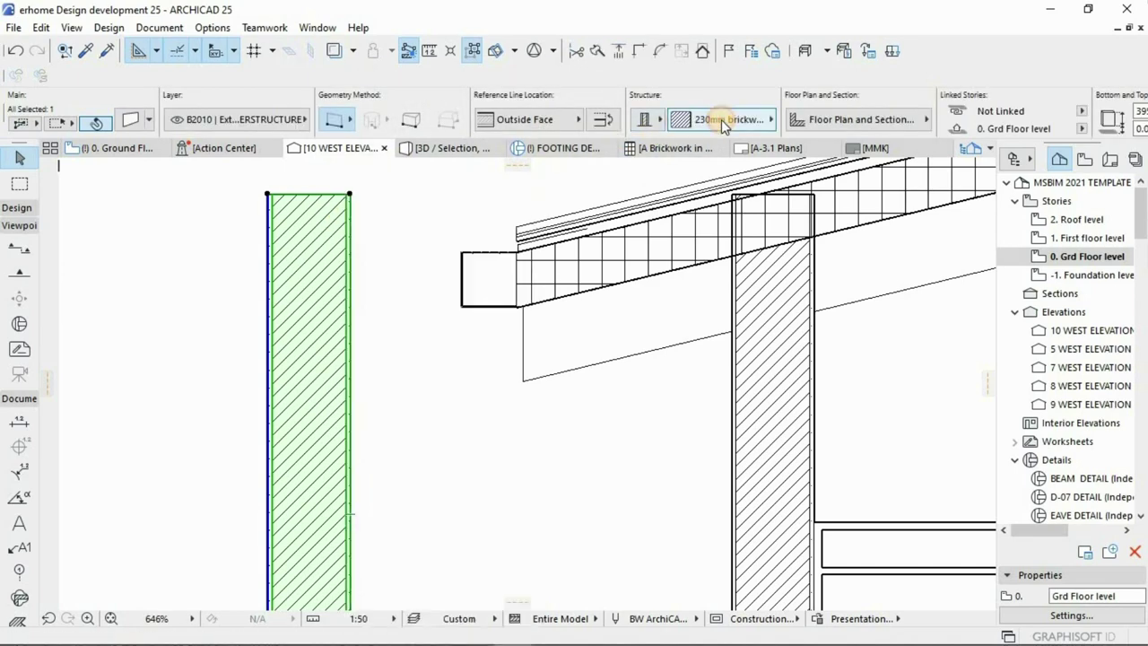
{"action": "left_click", "coordinate": [721, 119]}
{"action": "left_click", "coordinate": [751, 139]}
{"action": "right_click", "coordinate": [323, 231]}
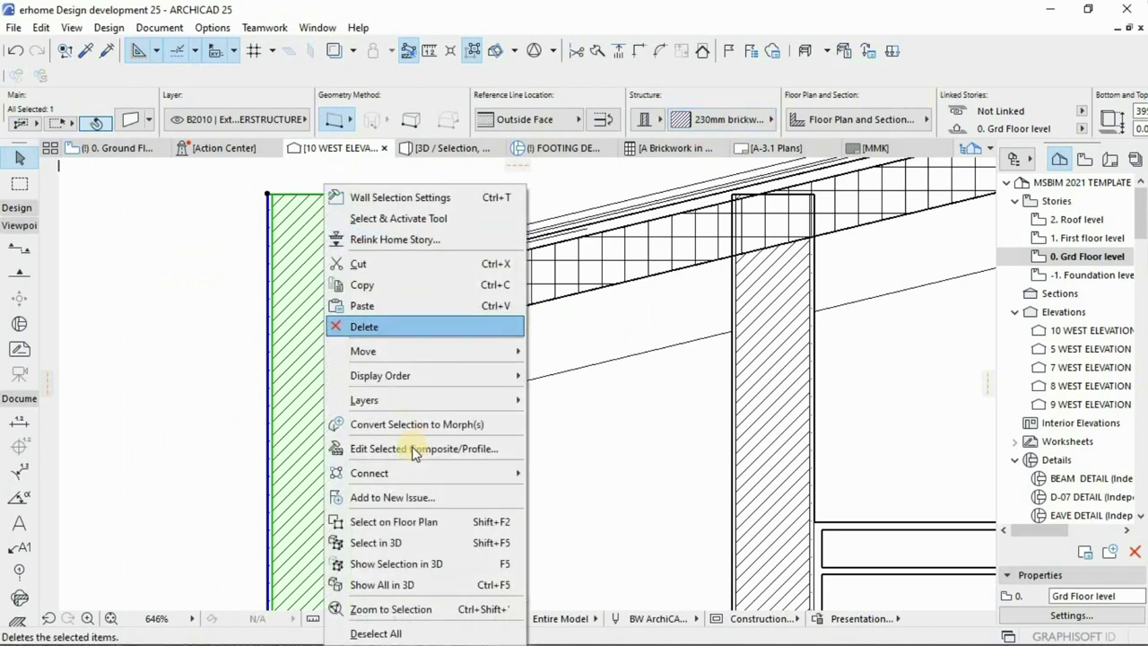
{"action": "left_click", "coordinate": [414, 448]}
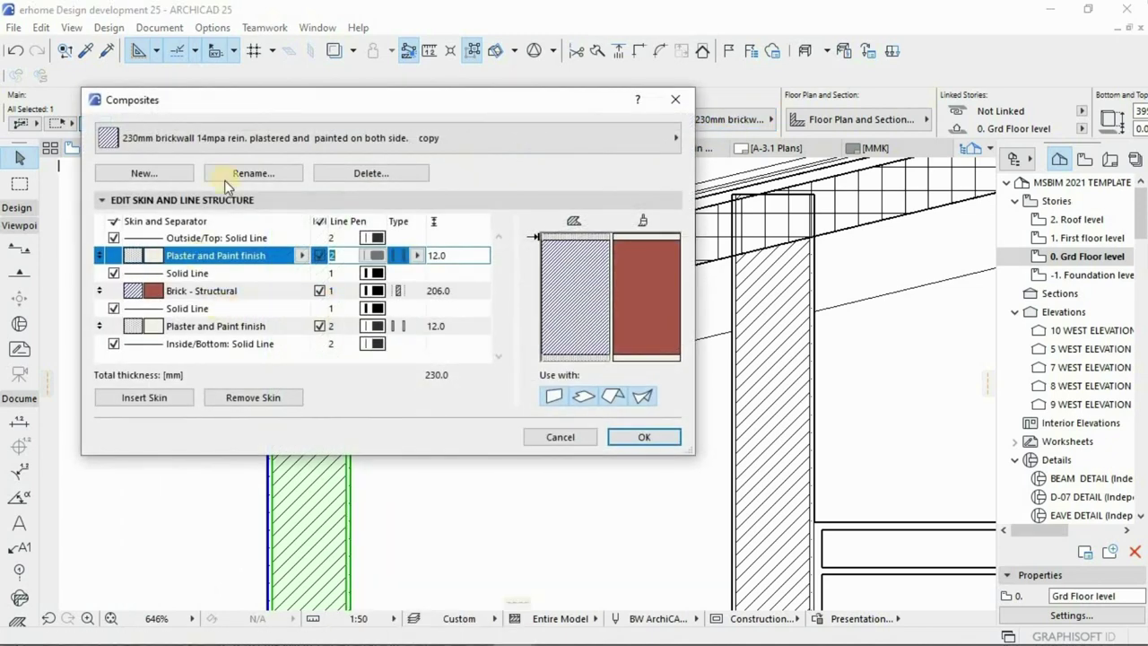
Load the 215 Block Insulated Cavity Plastered composite and review all of its skins
{"action": "left_click", "coordinate": [244, 139]}
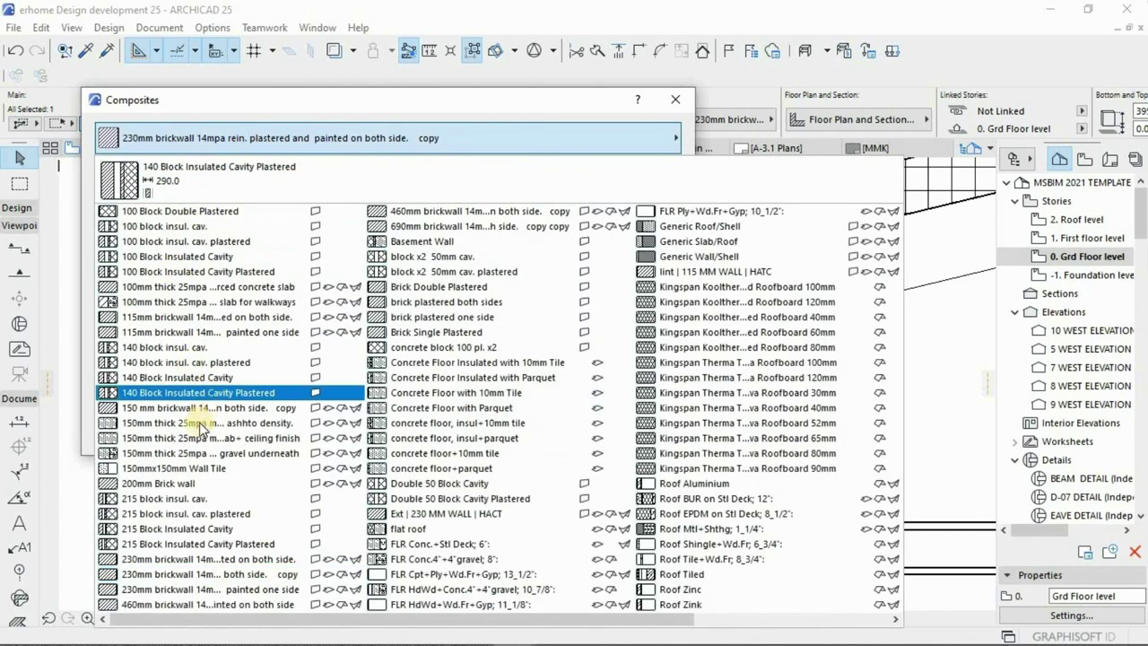
{"action": "left_click", "coordinate": [151, 545]}
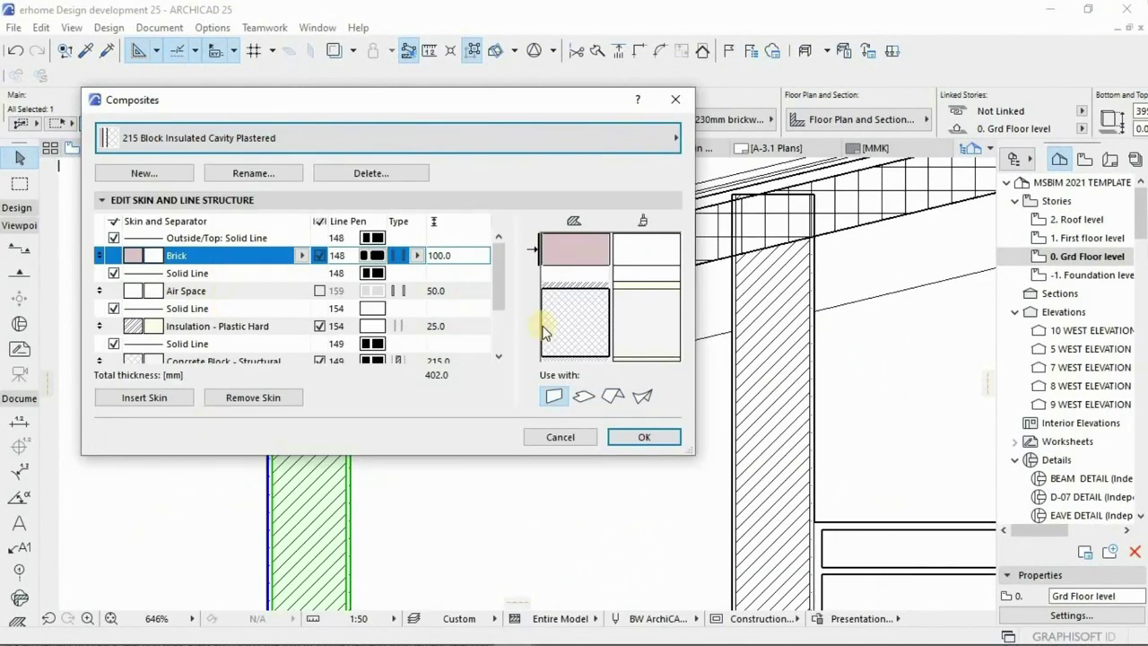
{"action": "scroll", "coordinate": [196, 321], "scroll_direction": "down", "scroll_amount": 3}
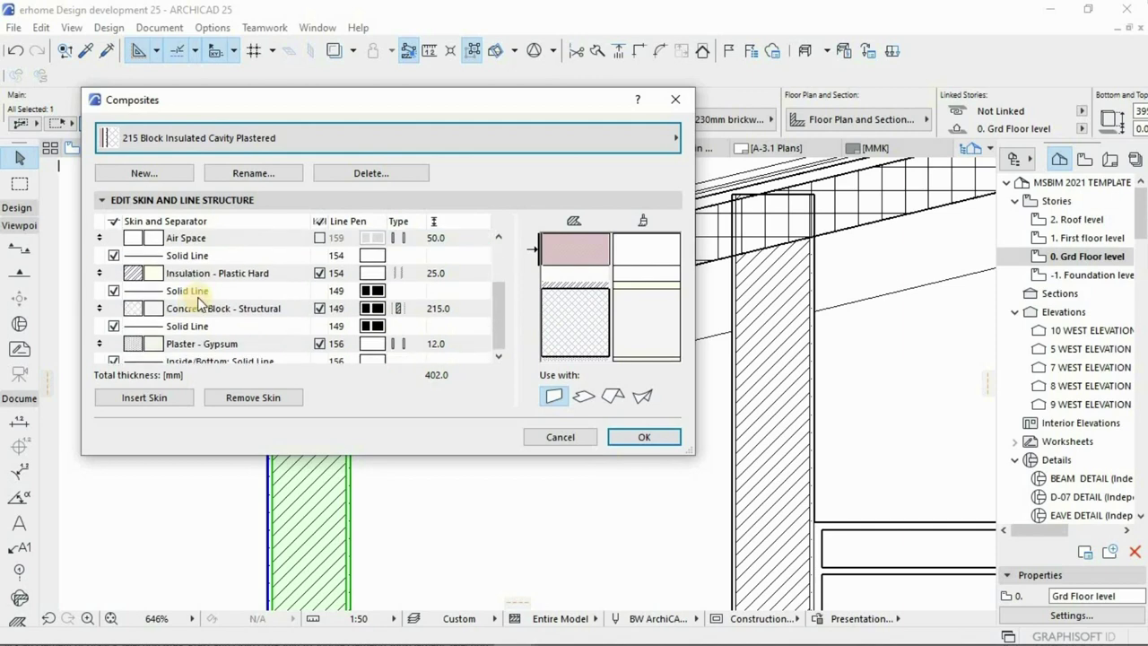
Browse the composite list without changing the choice, and check the material options for the Plaster - Gypsum skin
{"action": "left_click", "coordinate": [221, 139]}
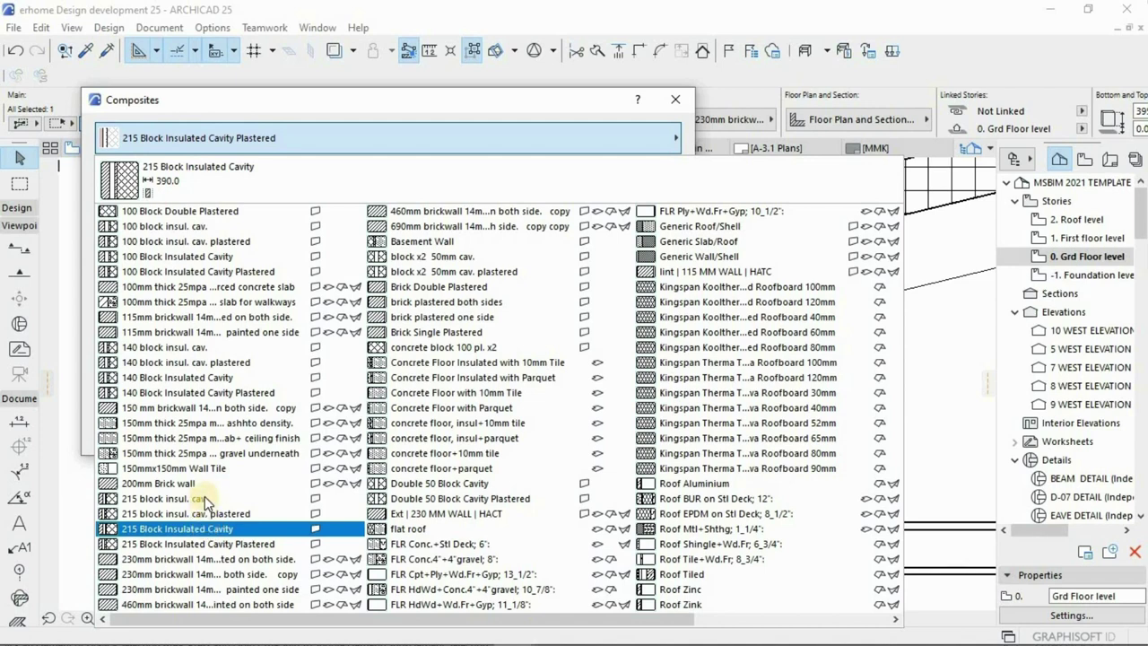
{"action": "key", "text": "Escape"}
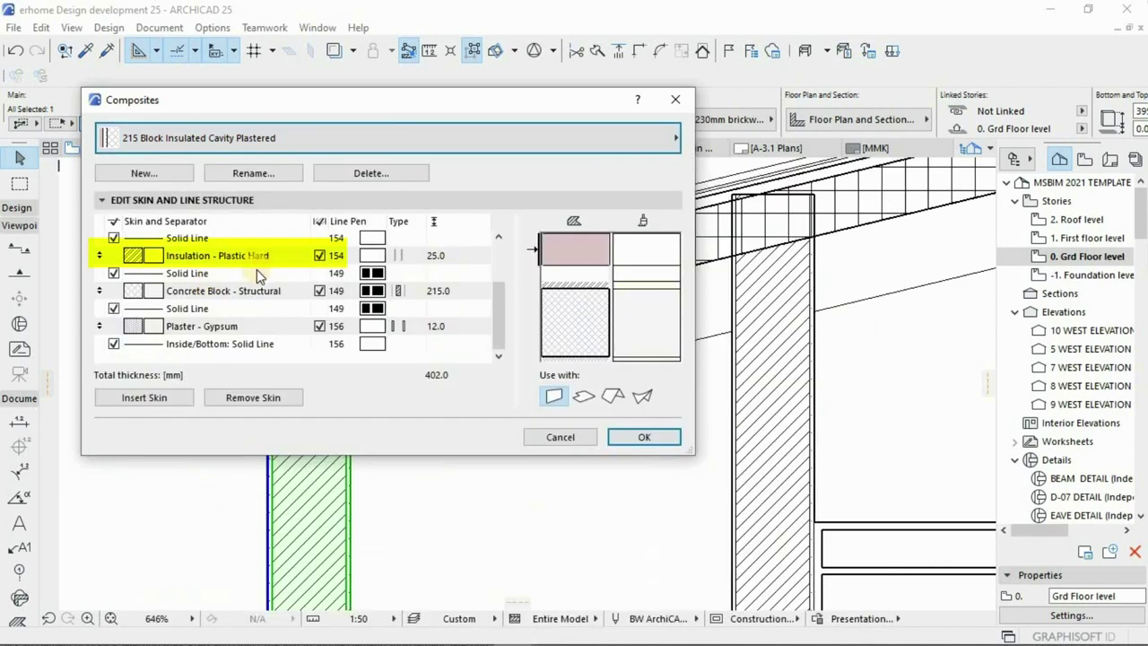
{"action": "left_click", "coordinate": [210, 330]}
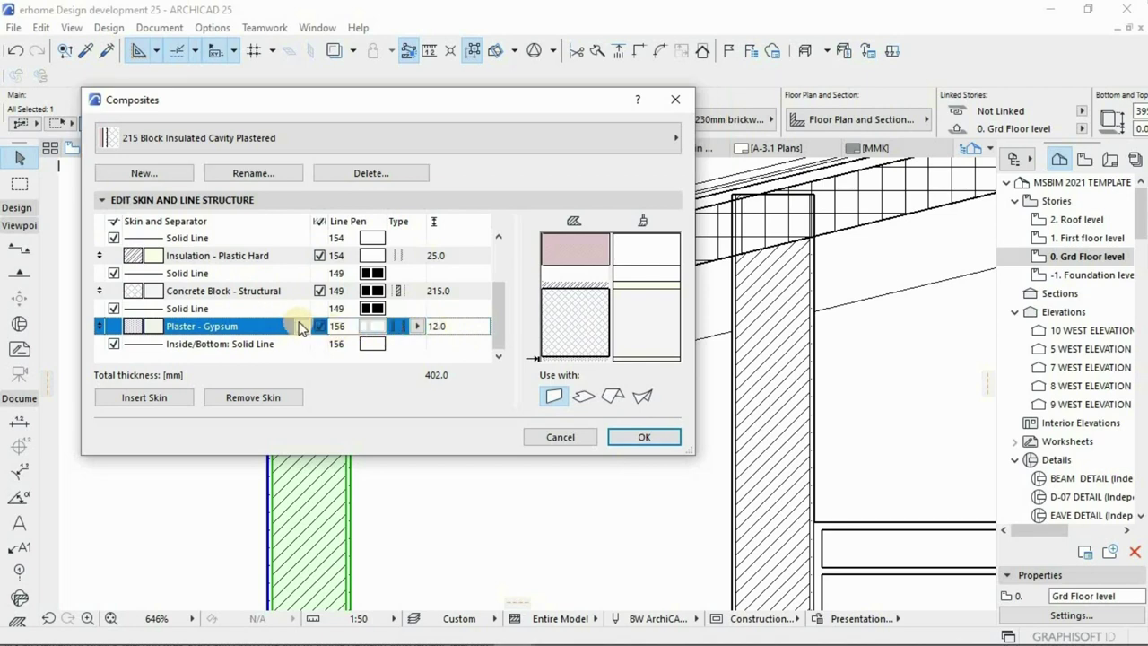
{"action": "left_click", "coordinate": [300, 327]}
{"action": "left_click", "coordinate": [363, 257]}
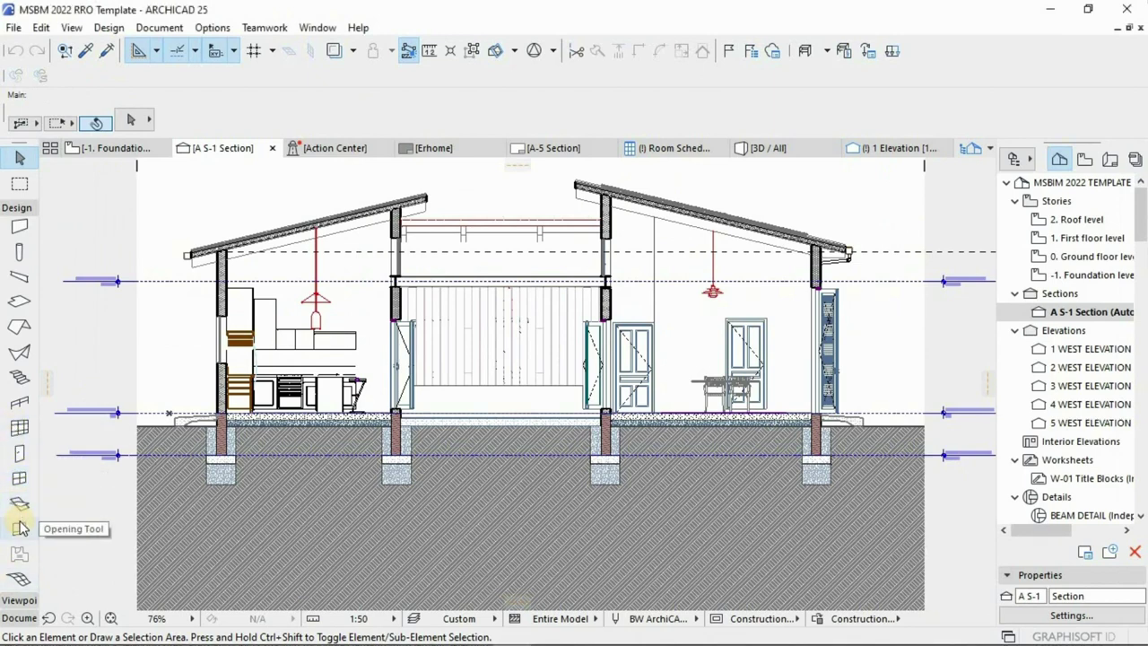
Examine the insulated roof and wall composites where they meet at the kitchen-side eave in section A S-1
{"action": "scroll", "coordinate": [20, 529], "scroll_direction": "down", "scroll_amount": 1}
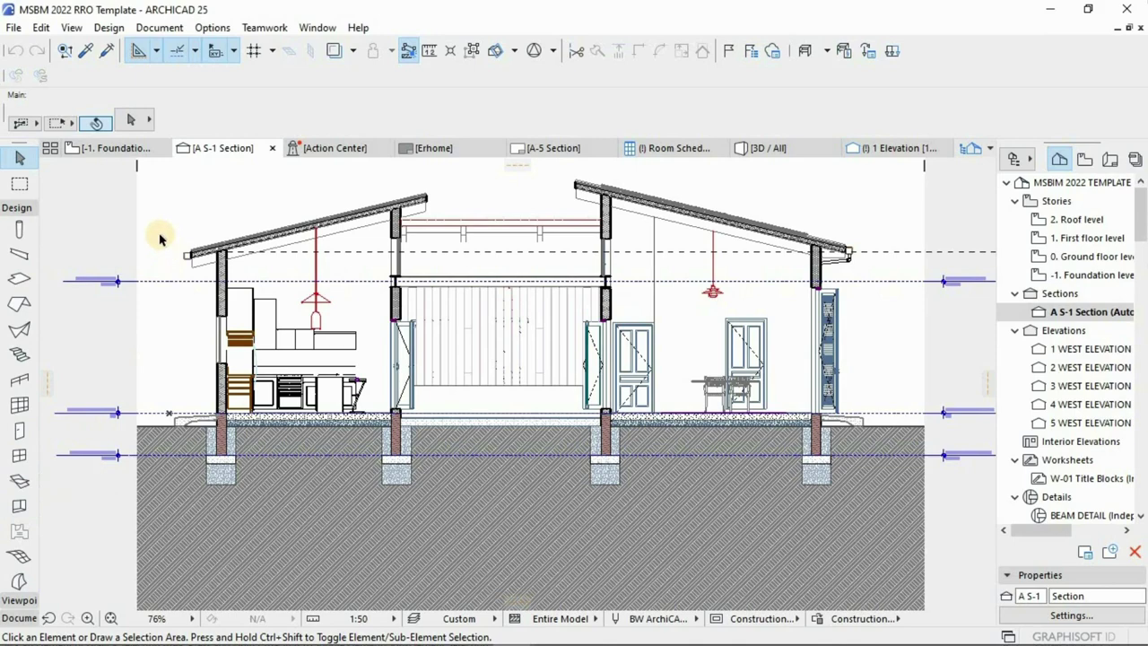
{"action": "scroll", "coordinate": [161, 231], "scroll_direction": "up", "scroll_amount": 2}
{"action": "scroll", "coordinate": [215, 269], "scroll_direction": "up", "scroll_amount": 6}
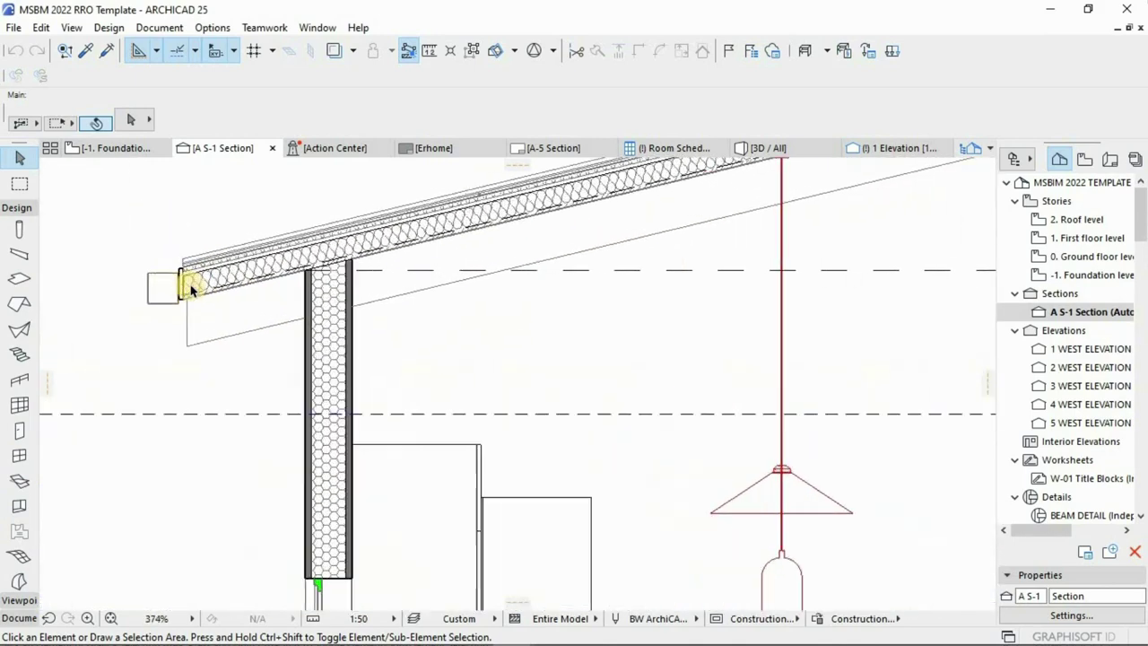
{"action": "scroll", "coordinate": [188, 296], "scroll_direction": "up", "scroll_amount": 2}
{"action": "scroll", "coordinate": [180, 303], "scroll_direction": "up", "scroll_amount": 1}
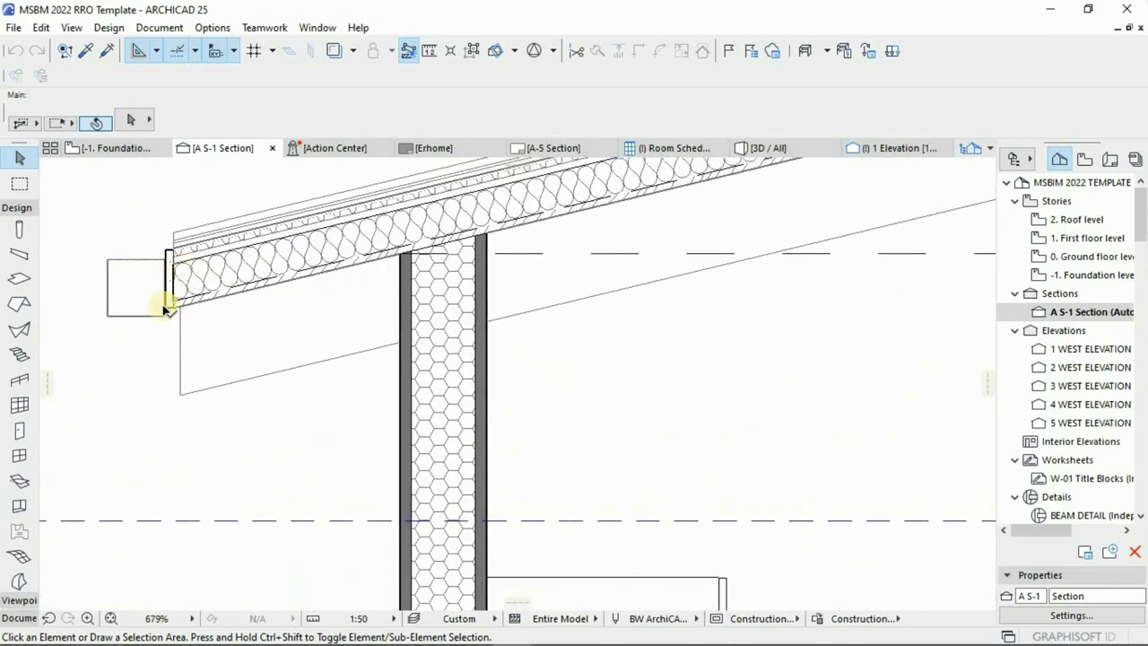
{"action": "scroll", "coordinate": [166, 288], "scroll_direction": "down", "scroll_amount": 10}
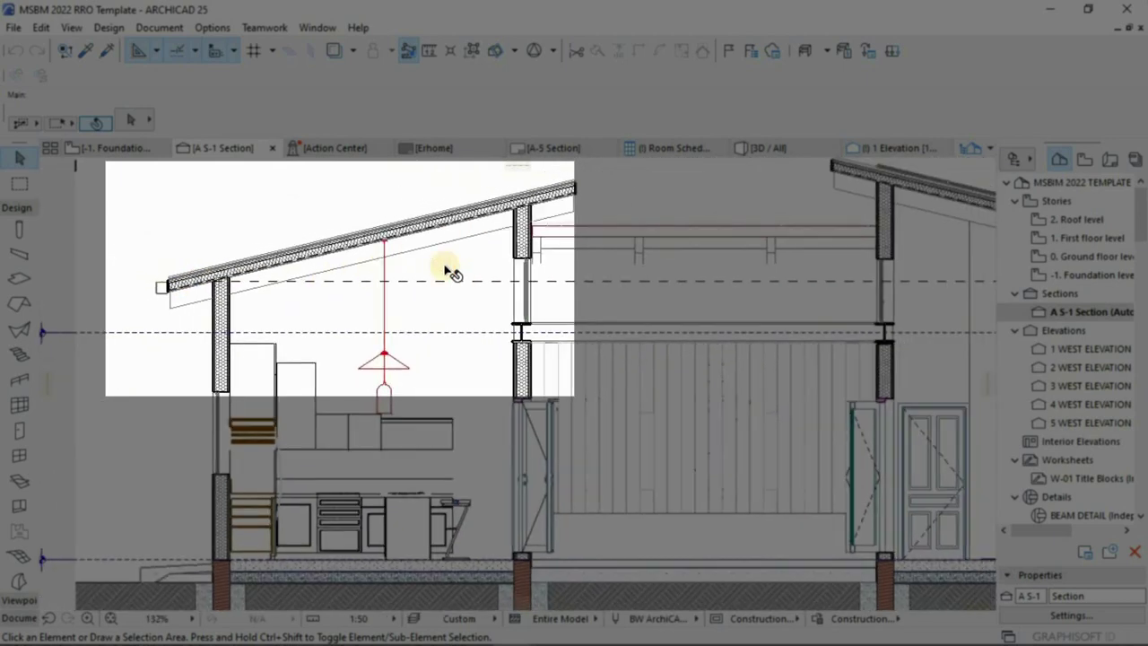
Examine the ground floor slab layers above the foundation, and the upper roof and wall junction beside the courtyard
{"action": "scroll", "coordinate": [269, 440], "scroll_direction": "up", "scroll_amount": 6}
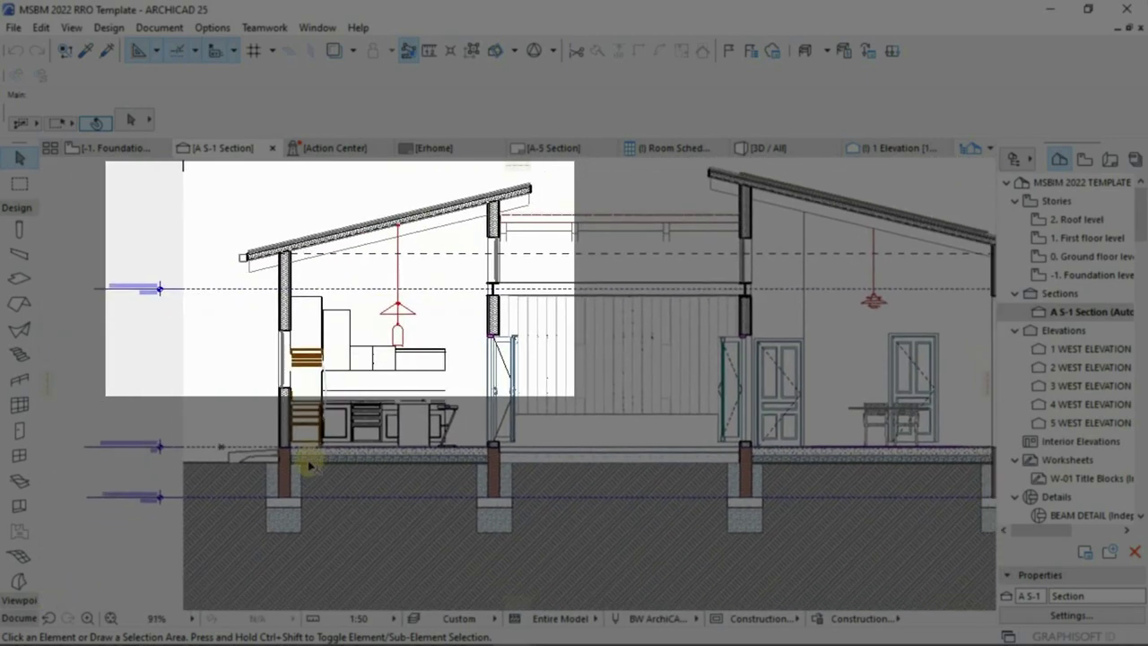
{"action": "scroll", "coordinate": [255, 440], "scroll_direction": "up", "scroll_amount": 5}
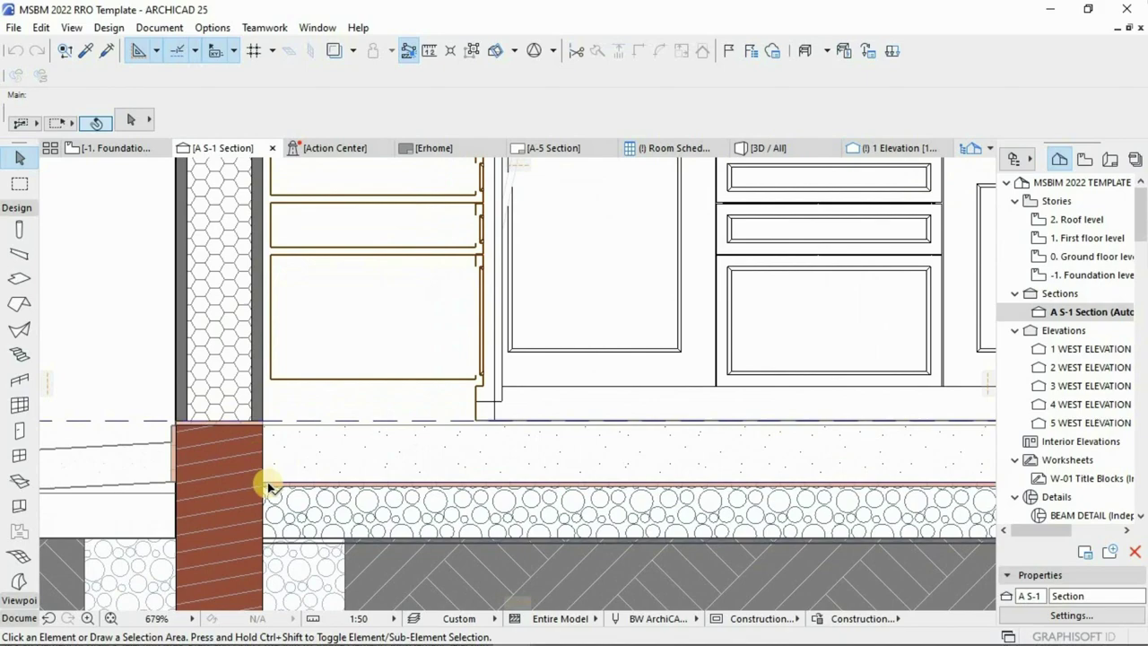
{"action": "scroll", "coordinate": [279, 413], "scroll_direction": "down", "scroll_amount": 2}
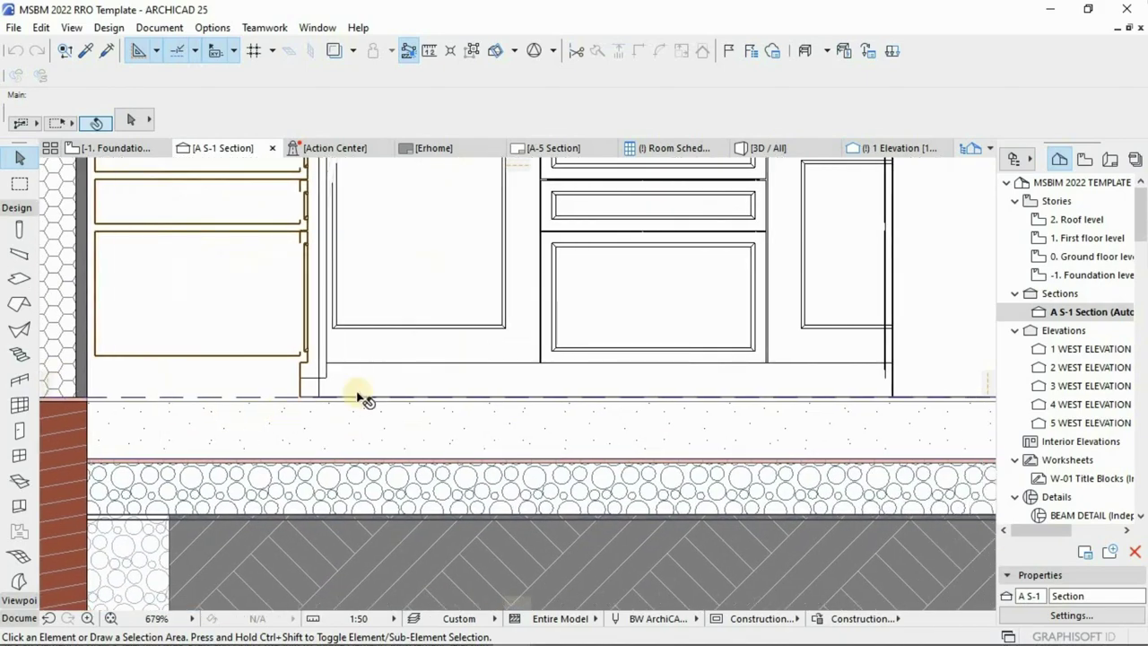
{"action": "scroll", "coordinate": [451, 267], "scroll_direction": "down", "scroll_amount": 4}
{"action": "middle_click_drag", "start_coordinate": [451, 271], "coordinate": [254, 374]}
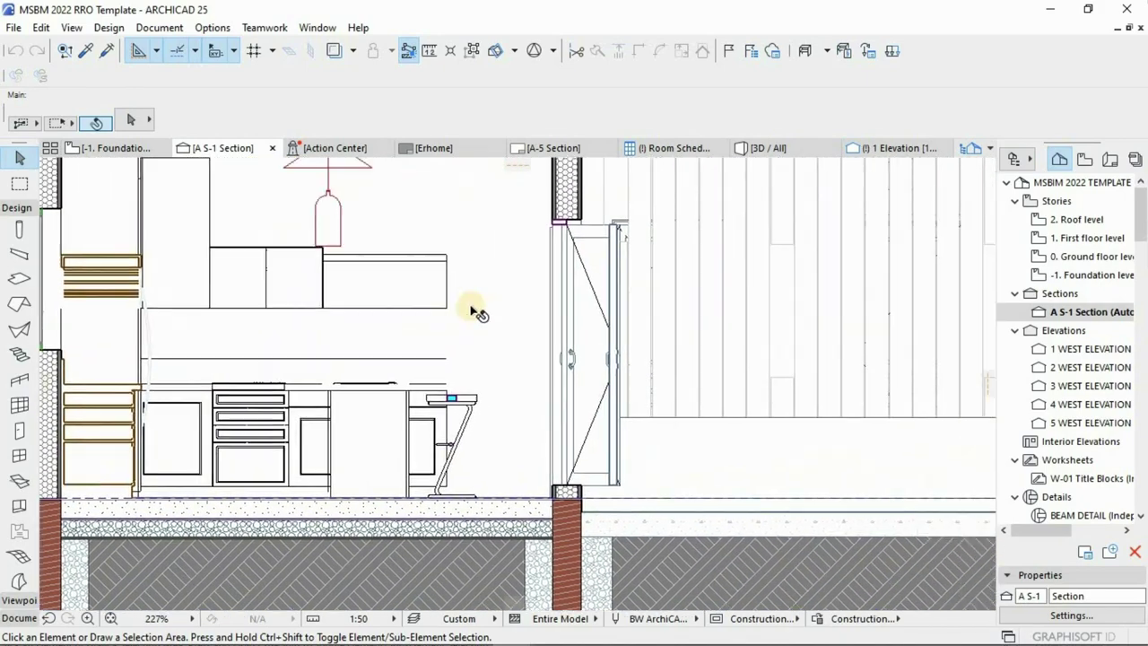
{"action": "scroll", "coordinate": [472, 310], "scroll_direction": "down", "scroll_amount": 3}
{"action": "middle_click_drag", "start_coordinate": [472, 310], "coordinate": [357, 529]}
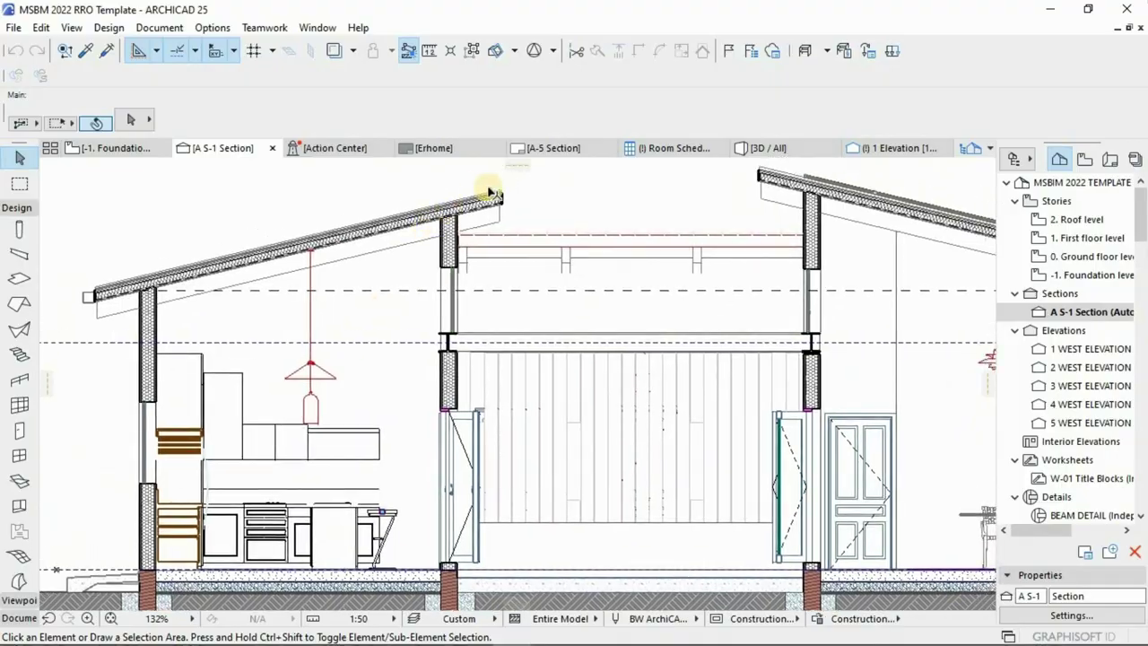
{"action": "scroll", "coordinate": [491, 192], "scroll_direction": "up", "scroll_amount": 4}
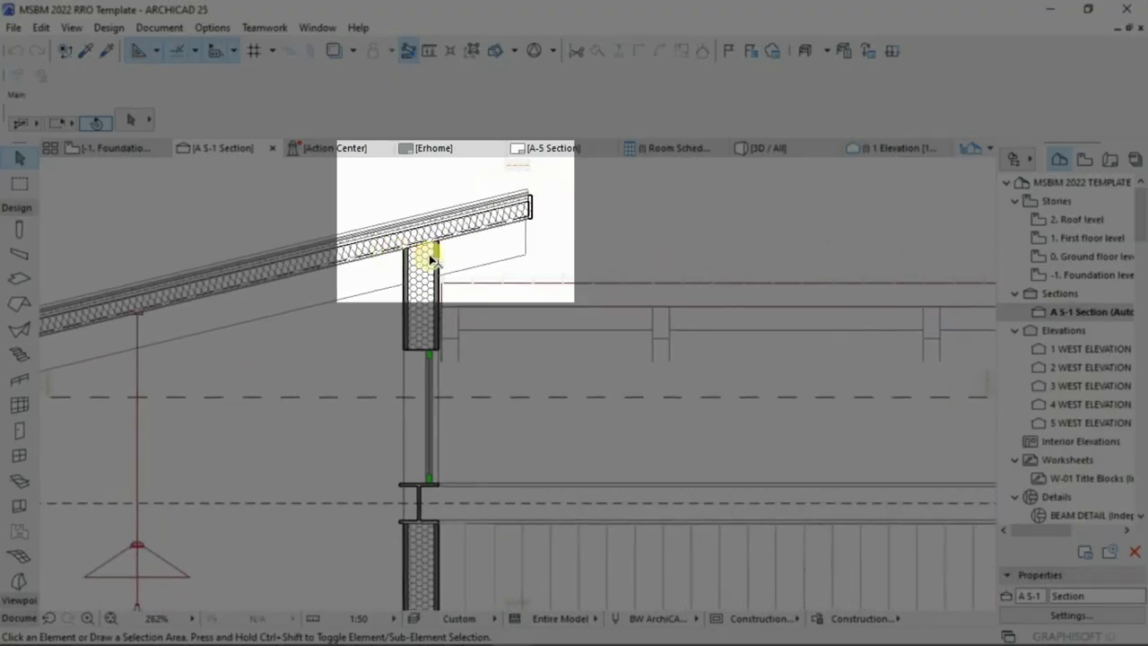
{"action": "scroll", "coordinate": [628, 239], "scroll_direction": "down", "scroll_amount": 8}
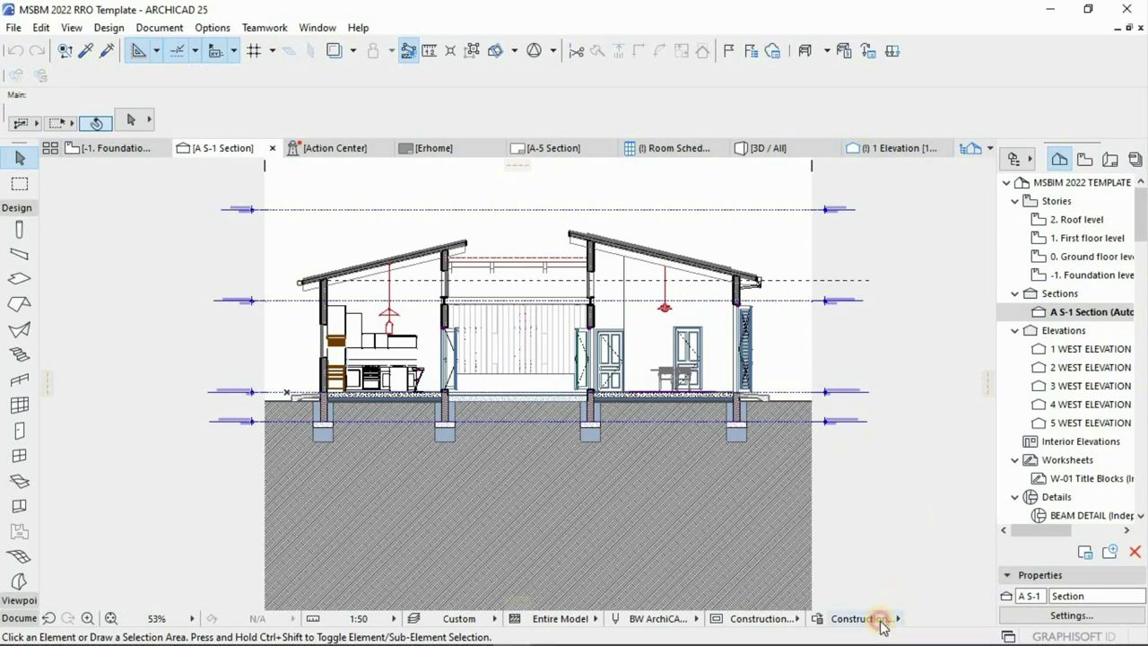
Try the Drafting - Color graphic override combination on section A S-1 and inspect the drawing
{"action": "left_click", "coordinate": [881, 621]}
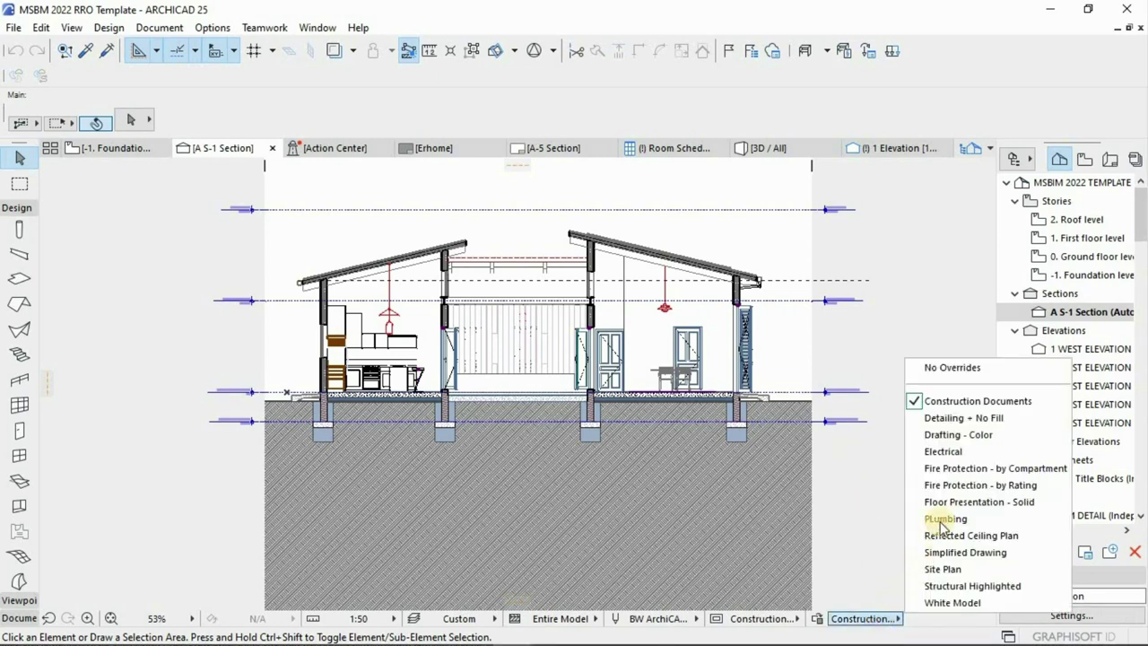
{"action": "left_click", "coordinate": [955, 434]}
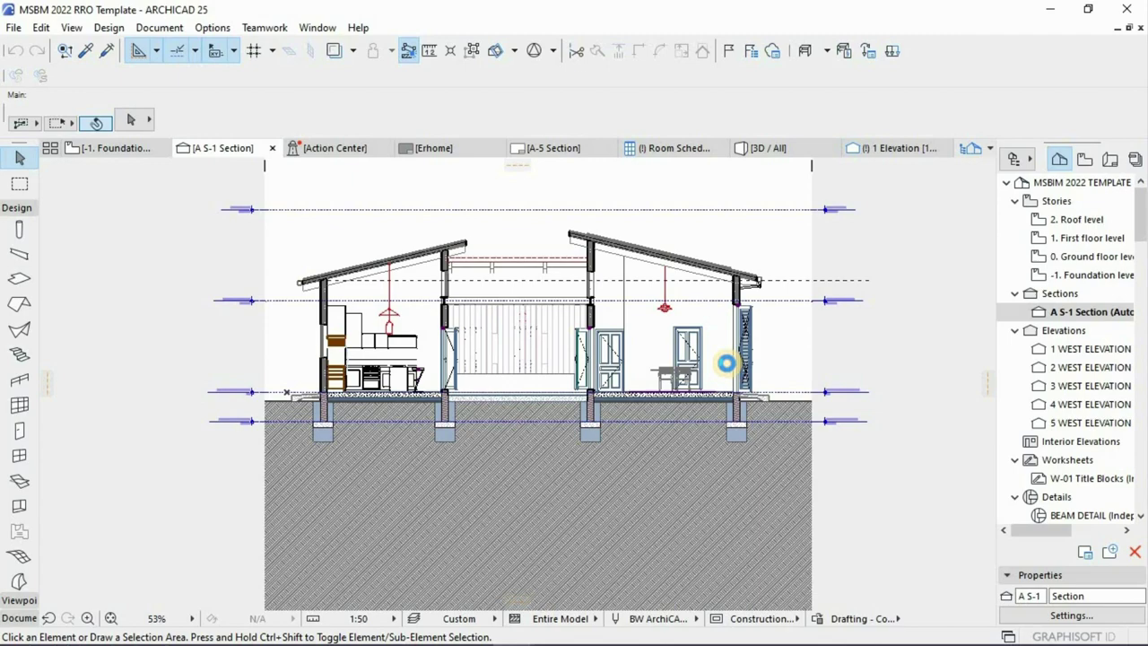
{"action": "left_click", "coordinate": [424, 260]}
{"action": "scroll", "coordinate": [449, 251], "scroll_direction": "up", "scroll_amount": 5}
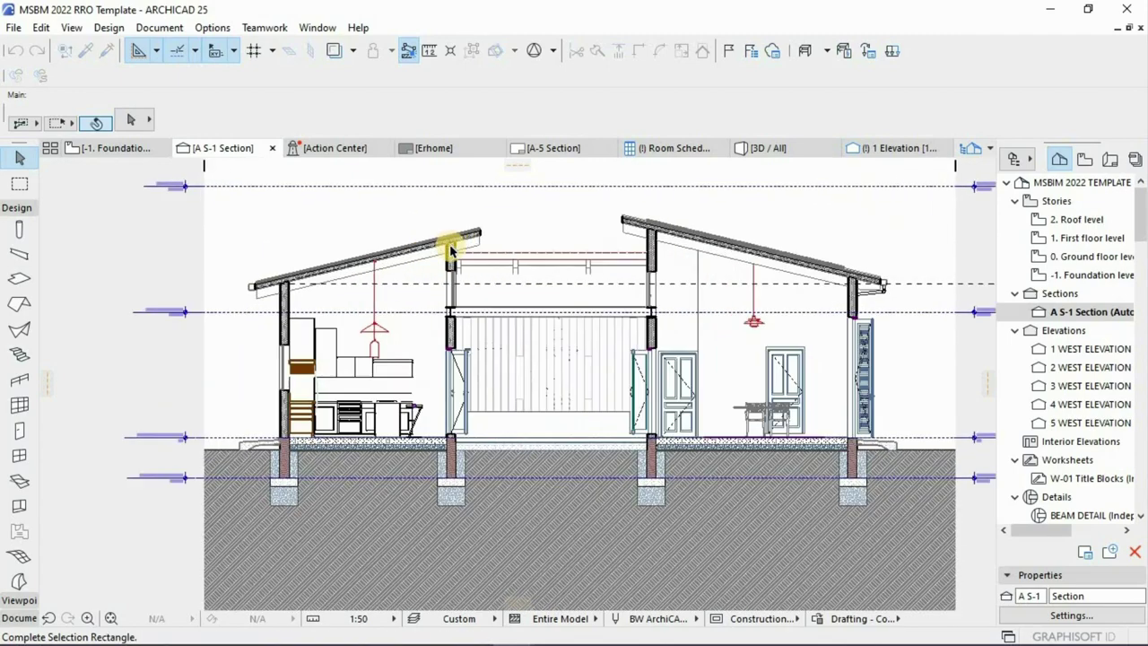
{"action": "scroll", "coordinate": [458, 260], "scroll_direction": "down", "scroll_amount": 6}
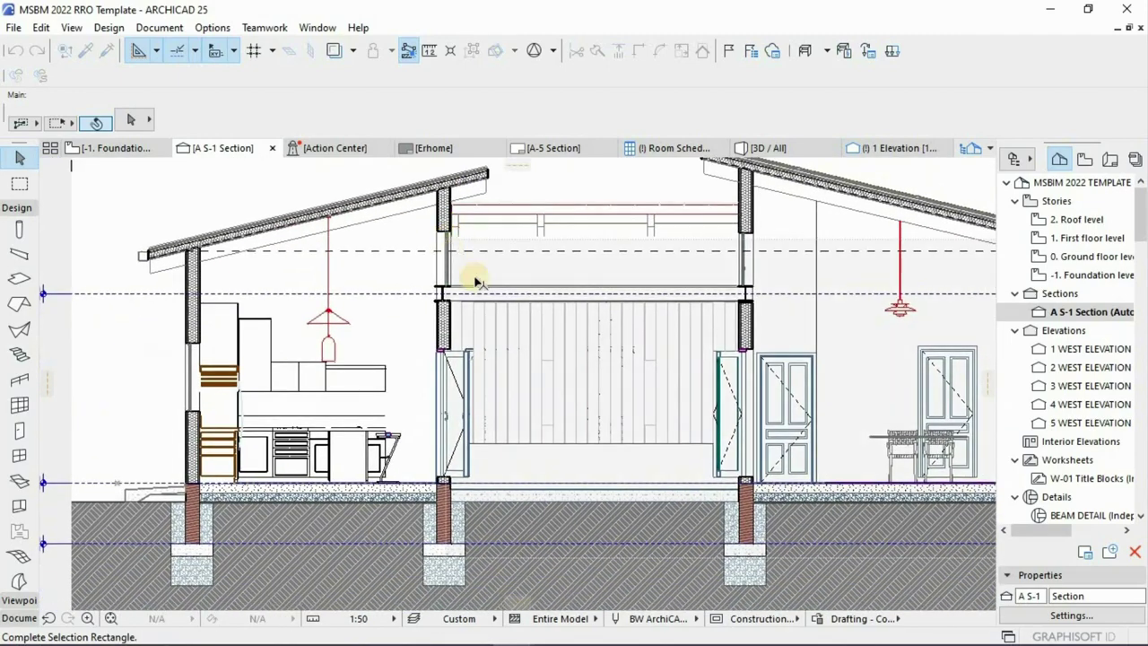
{"action": "key", "text": "Escape"}
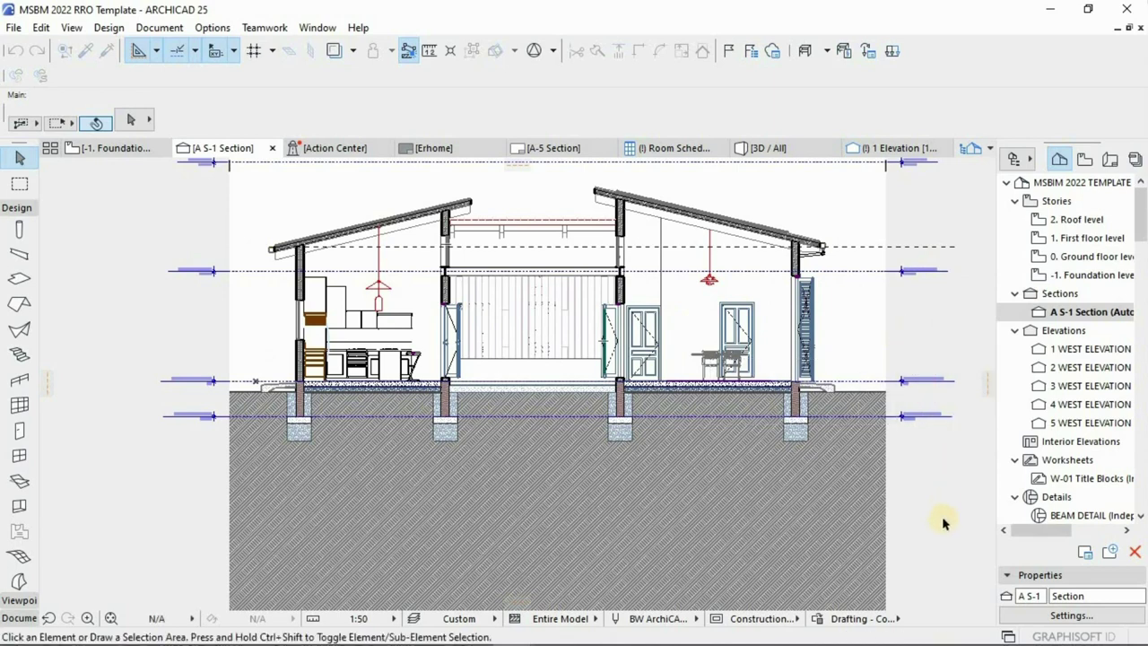
{"action": "left_click", "coordinate": [949, 518]}
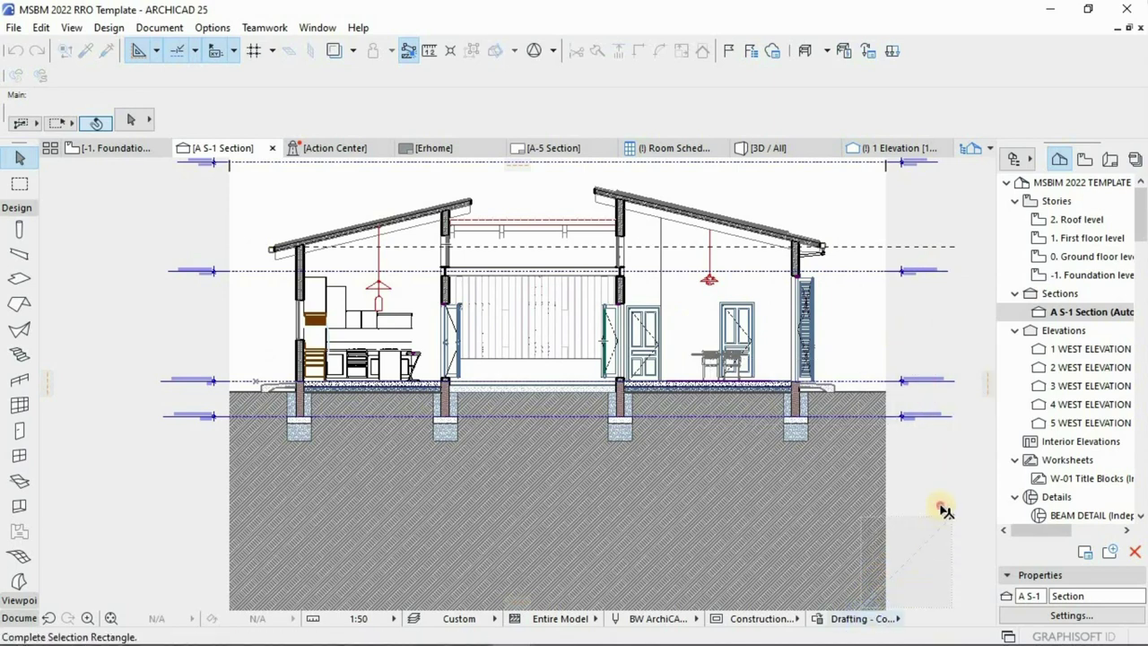
{"action": "key", "text": "Escape"}
Try the Simplified Drawing graphic override combination on the section and inspect the walls and roof
{"action": "left_click", "coordinate": [857, 619]}
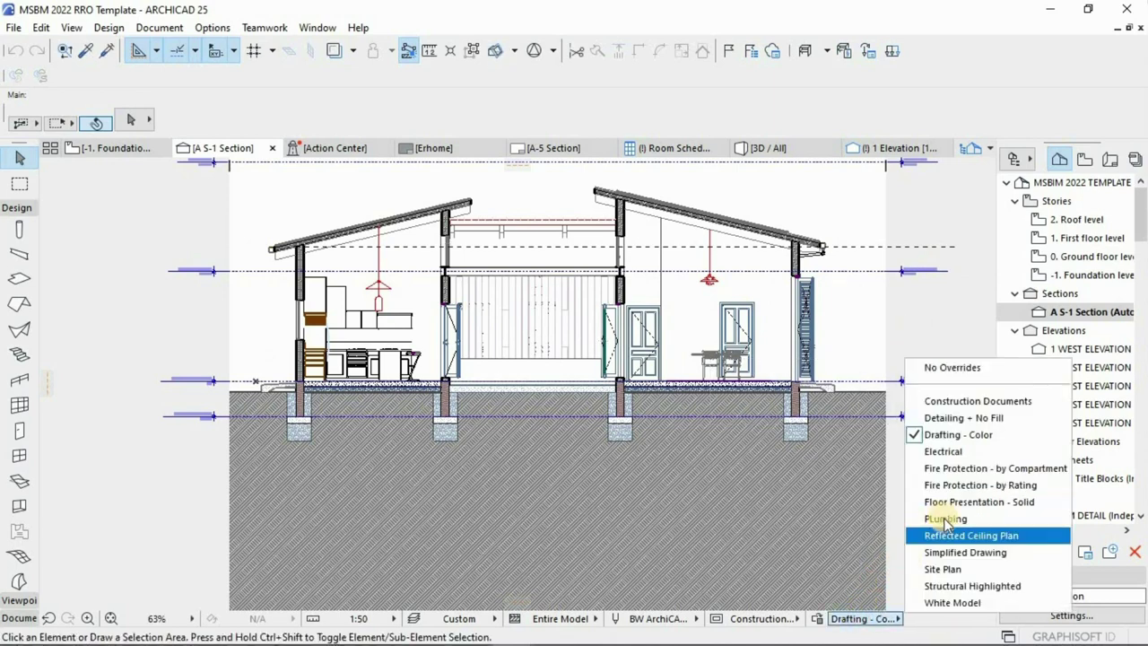
{"action": "left_click", "coordinate": [953, 554]}
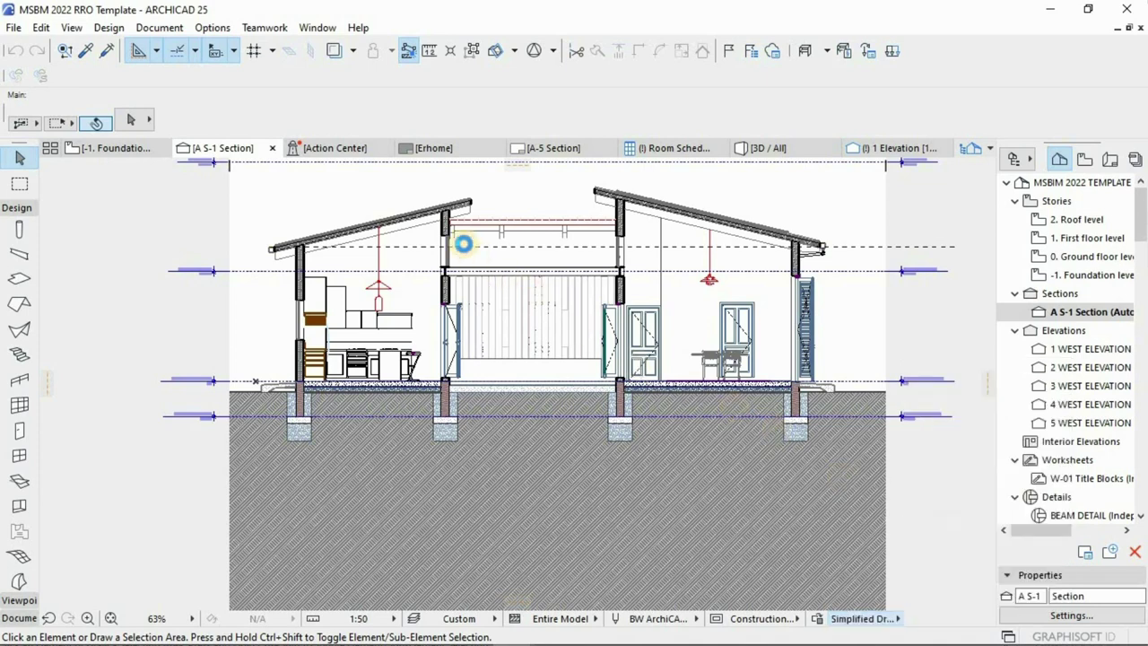
{"action": "scroll", "coordinate": [456, 229], "scroll_direction": "up", "scroll_amount": 3}
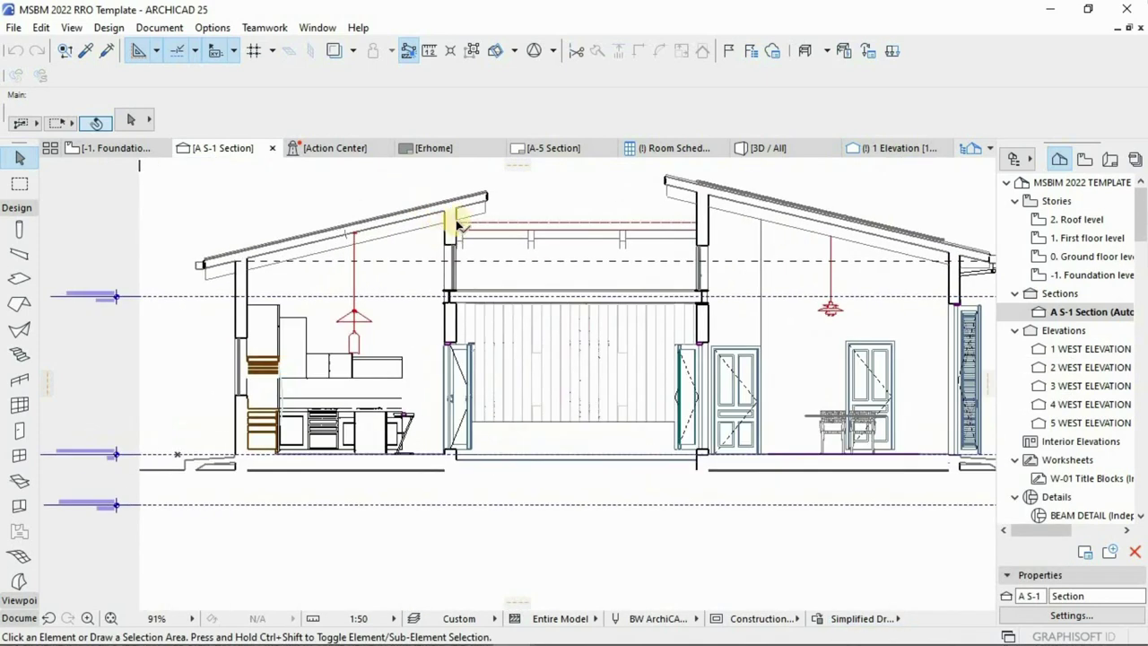
{"action": "scroll", "coordinate": [467, 208], "scroll_direction": "up", "scroll_amount": 1}
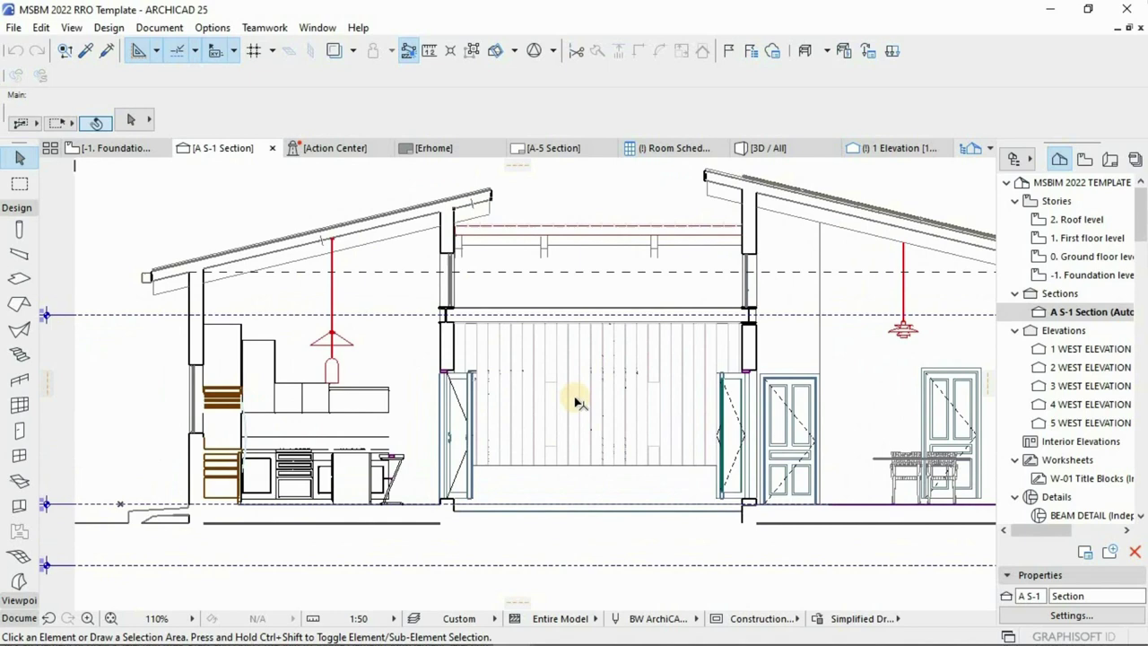
{"action": "scroll", "coordinate": [576, 403], "scroll_direction": "down", "scroll_amount": 1}
Apply the White Model graphic override combination to the section and inspect the roof, wall and window junction
{"action": "left_click", "coordinate": [873, 619]}
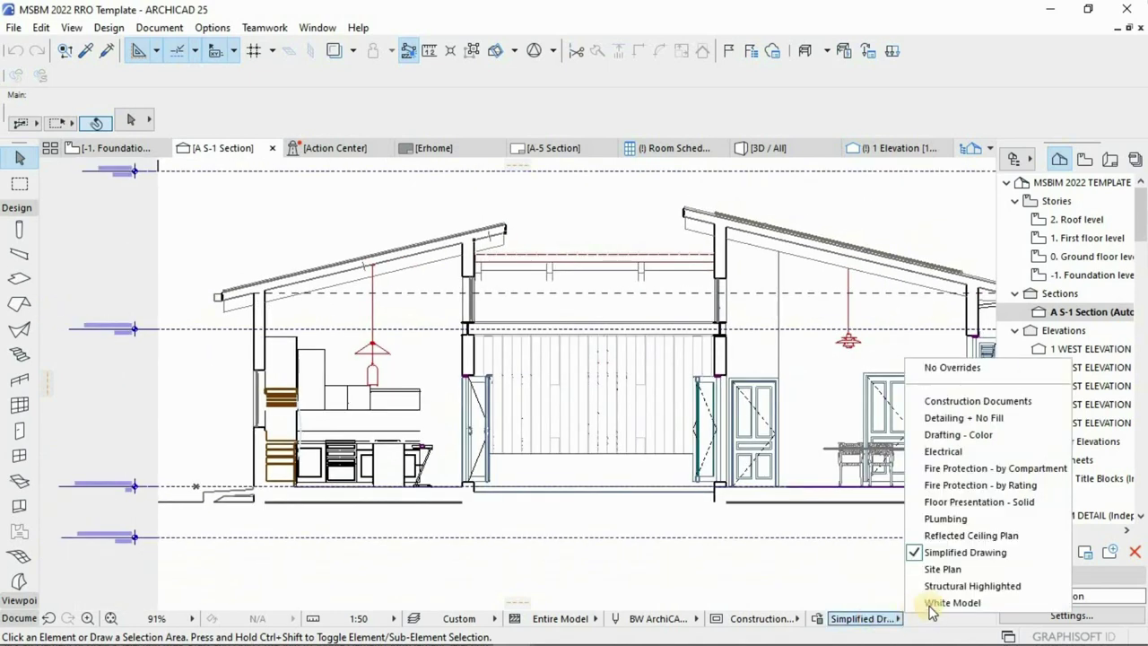
{"action": "left_click", "coordinate": [949, 603]}
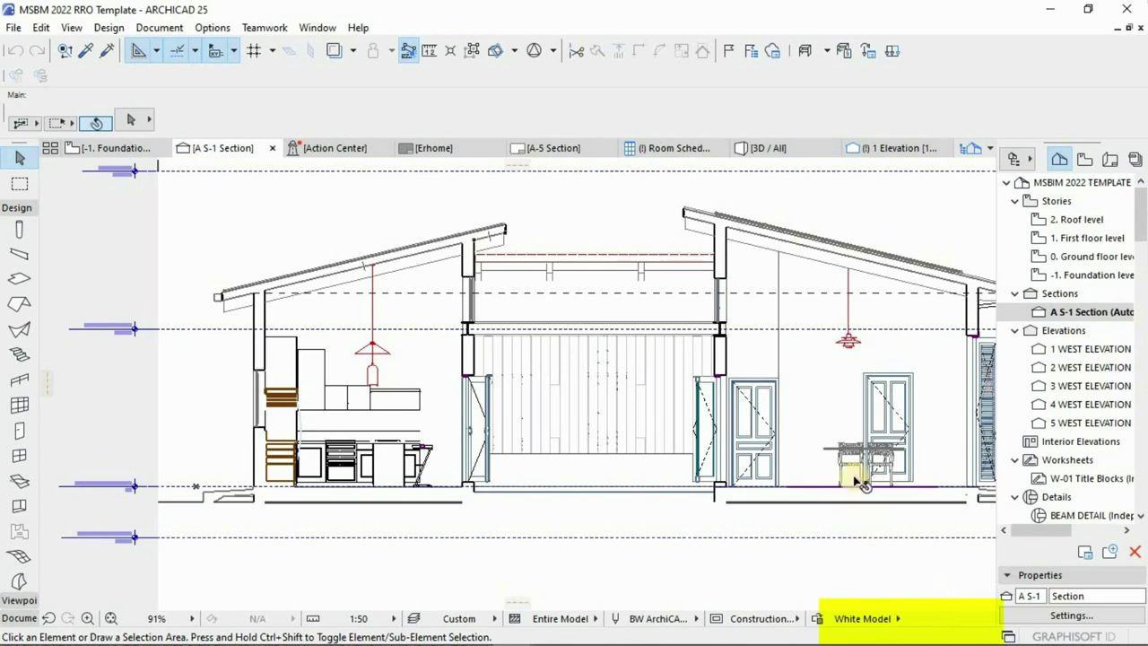
{"action": "scroll", "coordinate": [482, 242], "scroll_direction": "up", "scroll_amount": 5}
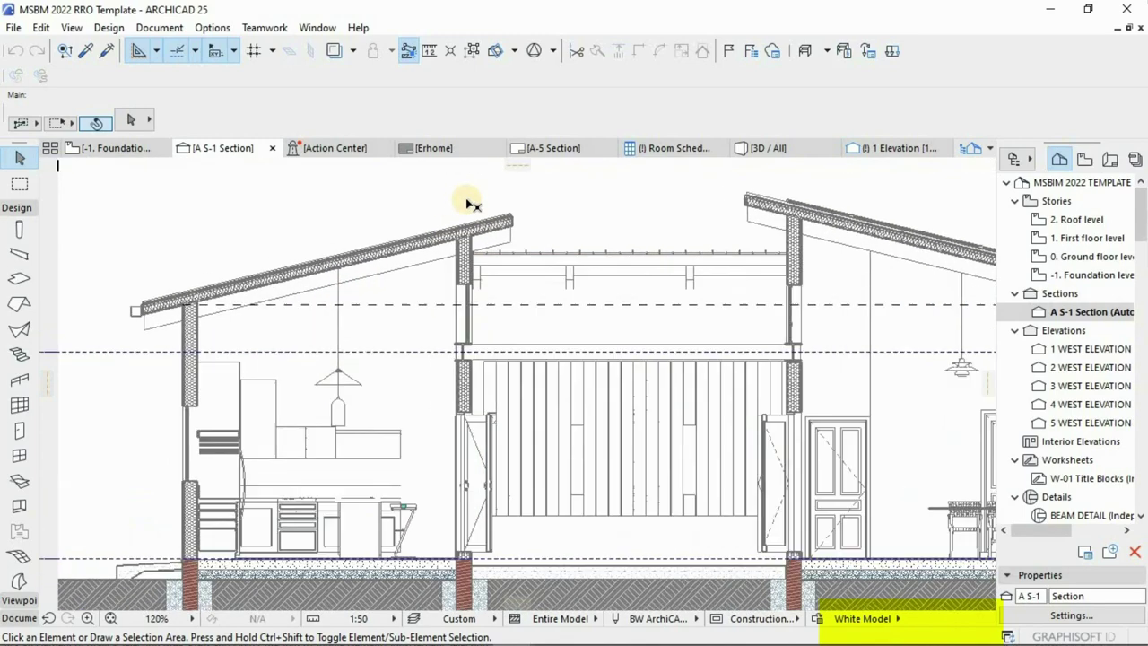
{"action": "scroll", "coordinate": [446, 278], "scroll_direction": "down", "scroll_amount": 5}
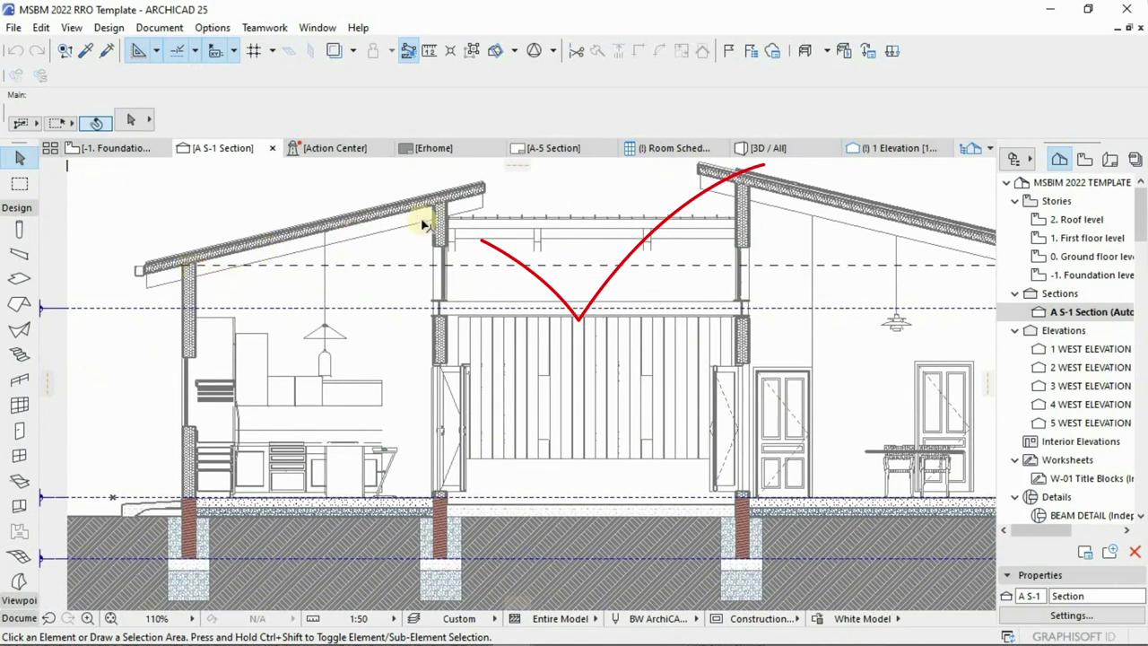
{"action": "scroll", "coordinate": [460, 220], "scroll_direction": "up", "scroll_amount": 7}
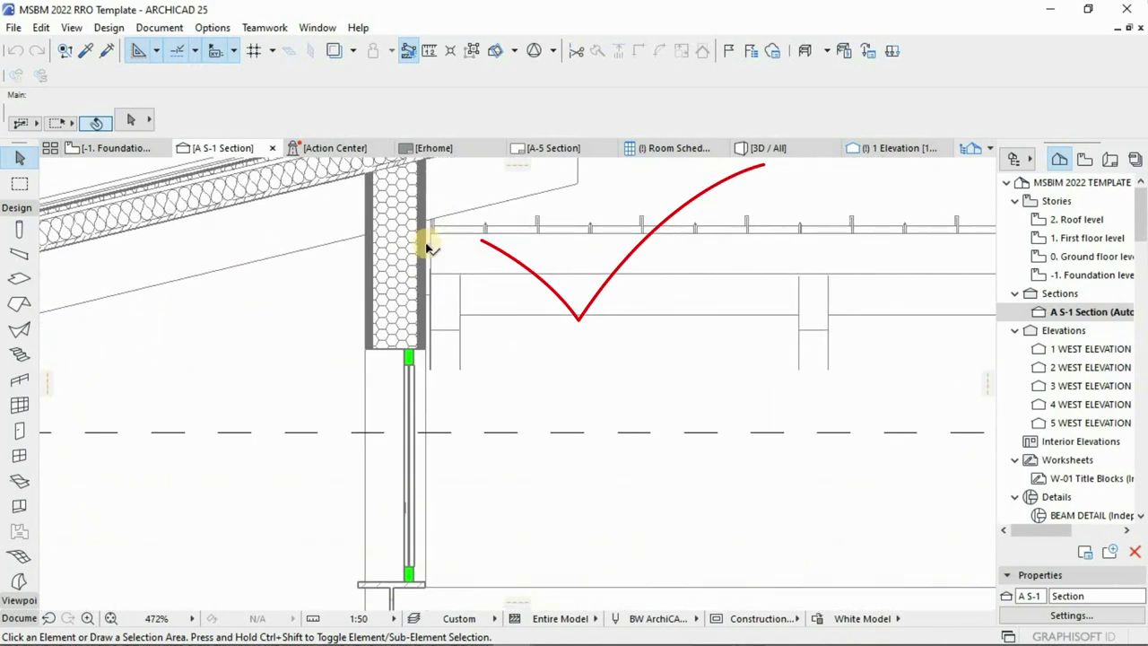
{"action": "scroll", "coordinate": [643, 408], "scroll_direction": "down", "scroll_amount": 8}
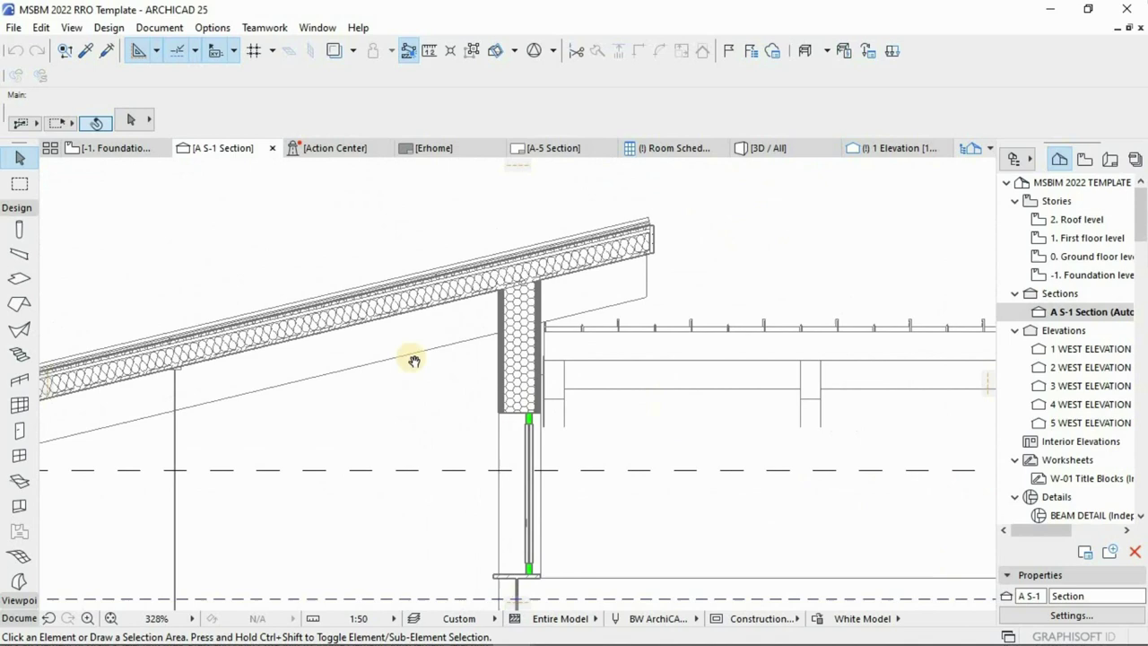
{"action": "scroll", "coordinate": [596, 403], "scroll_direction": "down", "scroll_amount": 3}
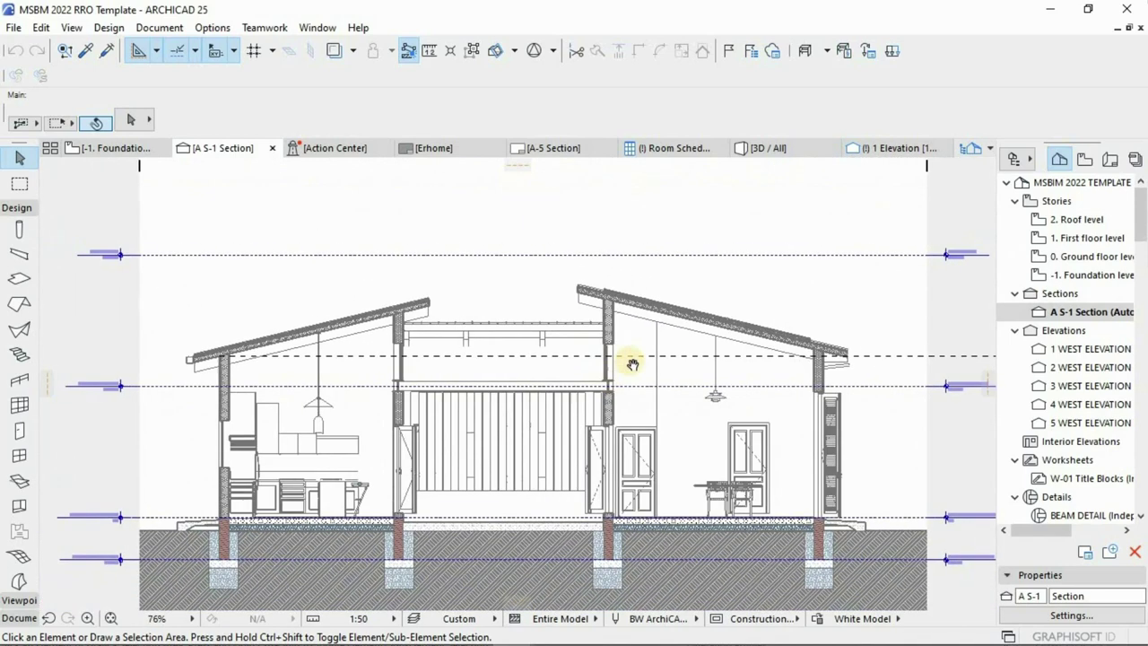
{"action": "left_click", "coordinate": [874, 619]}
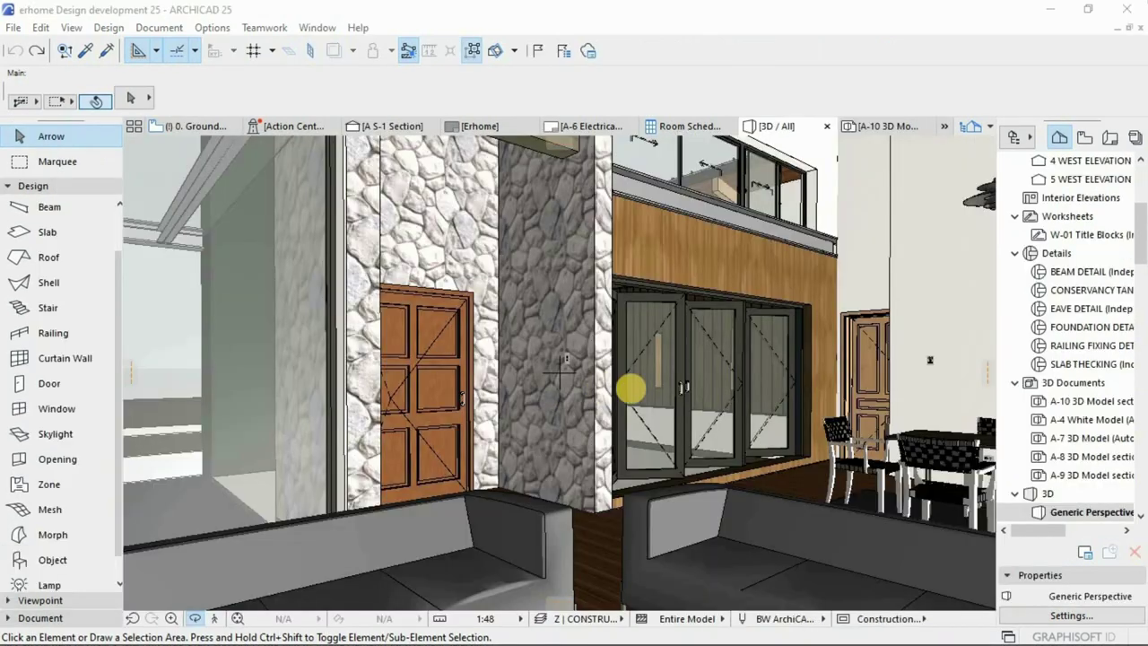
Select the sliding window above the courtyard folding doors in 3D and review its sliding window settings
{"action": "middle_click_drag", "start_coordinate": [663, 368], "coordinate": [584, 375]}
{"action": "scroll", "coordinate": [584, 375], "scroll_direction": "up", "scroll_amount": 5}
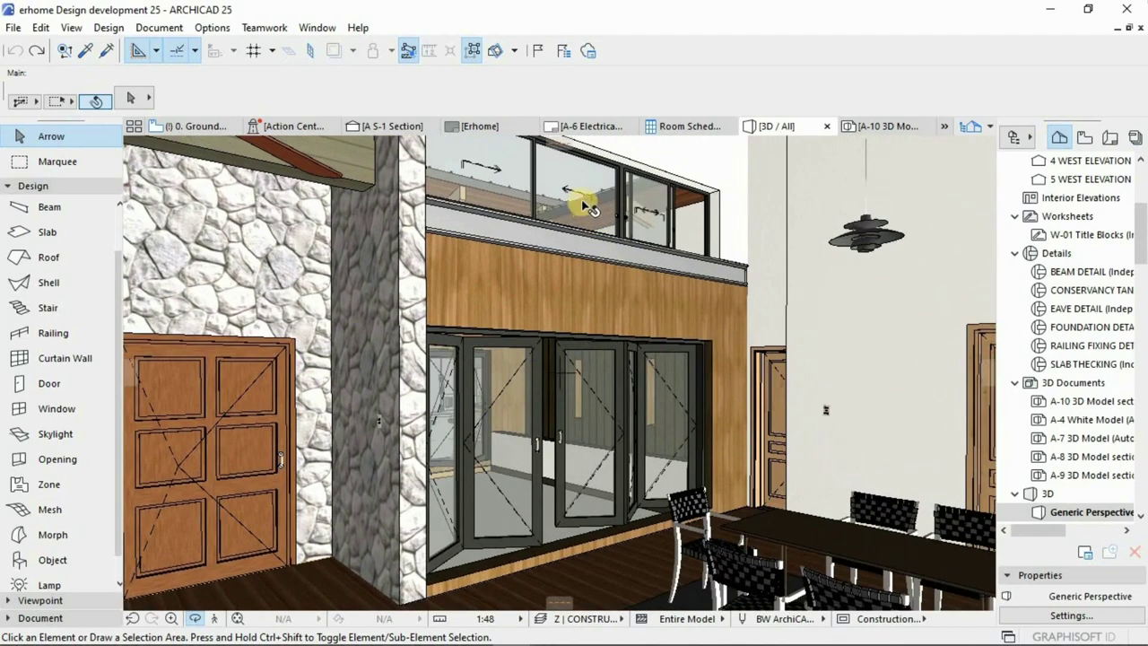
{"action": "left_click", "coordinate": [584, 206]}
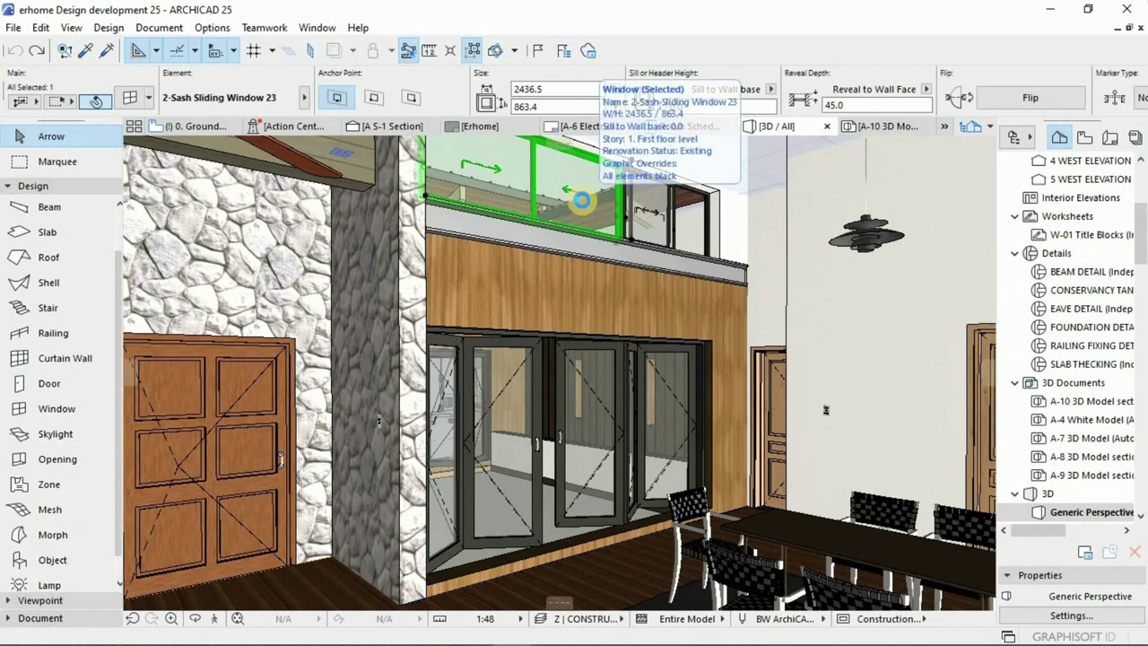
{"action": "double_click", "coordinate": [583, 200]}
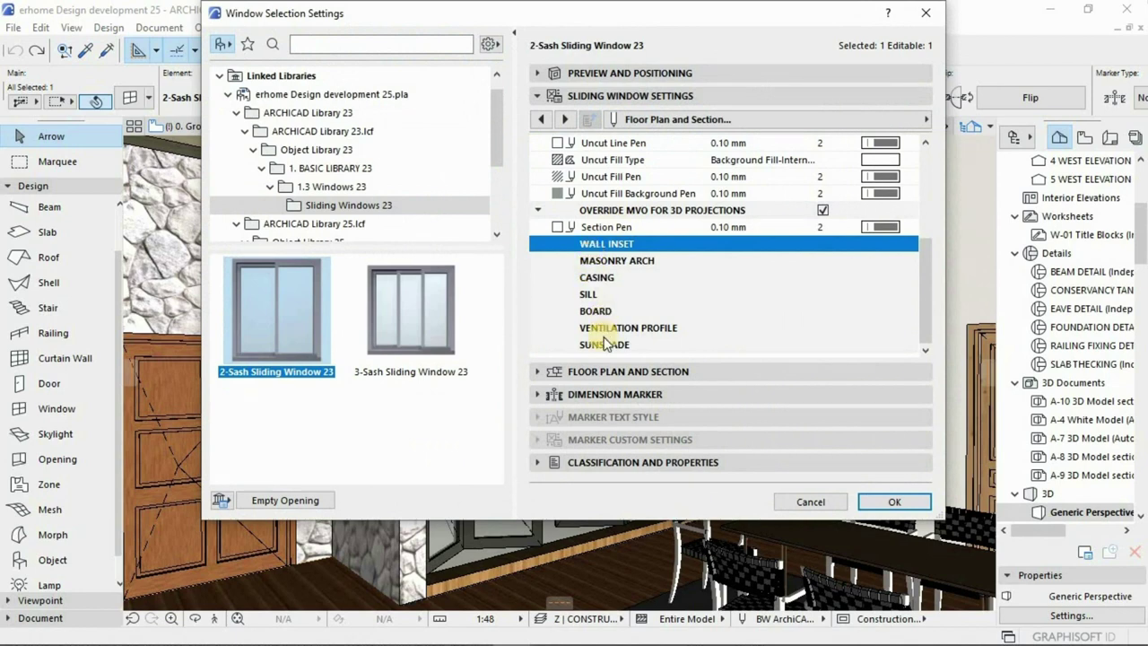
{"action": "scroll", "coordinate": [610, 323], "scroll_direction": "up", "scroll_amount": 3}
{"action": "scroll", "coordinate": [610, 323], "scroll_direction": "down", "scroll_amount": 3}
{"action": "left_click", "coordinate": [563, 123]}
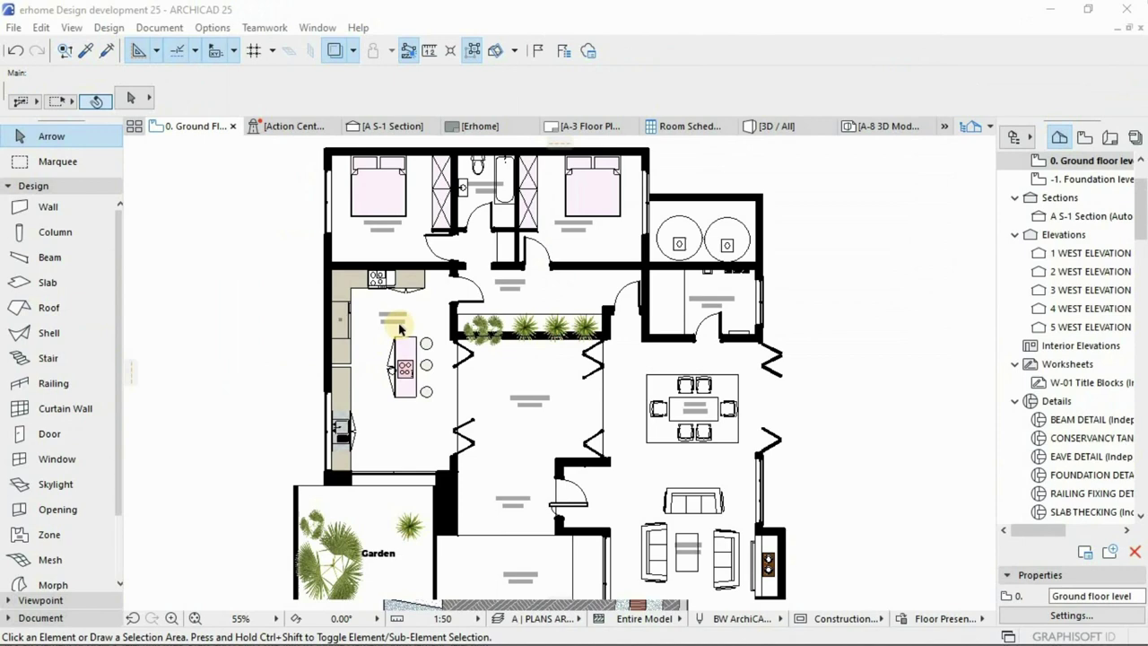
Check the kitchen zone on the ground floor plan, leaving nothing selected
{"action": "scroll", "coordinate": [401, 328], "scroll_direction": "up", "scroll_amount": 3}
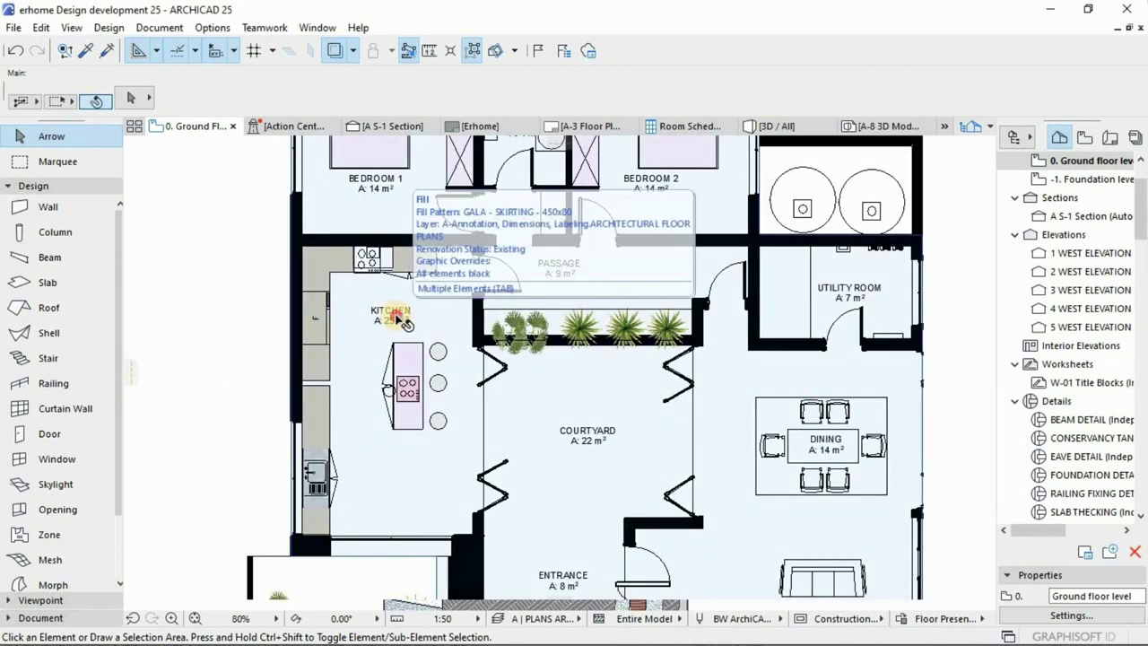
{"action": "left_click", "coordinate": [397, 320]}
{"action": "key", "text": "Escape"}
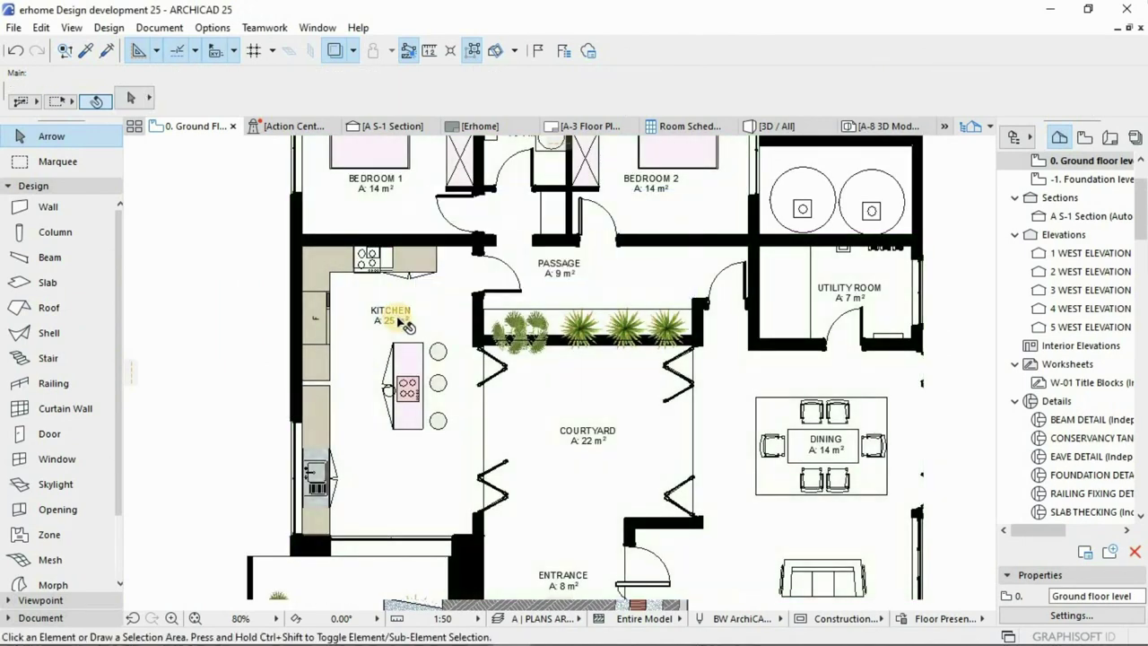
Select all zones on the ground floor plan and inspect them isolated in 3D from a raised angle
{"action": "left_click", "coordinate": [415, 325]}
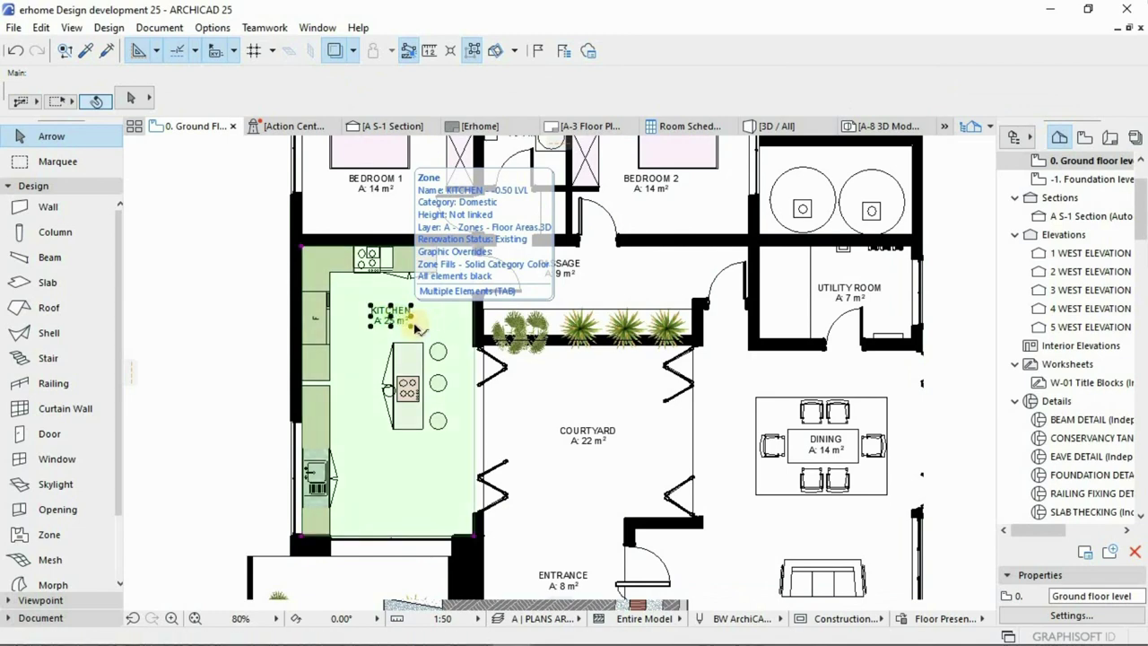
{"action": "key", "text": "ctrl+a"}
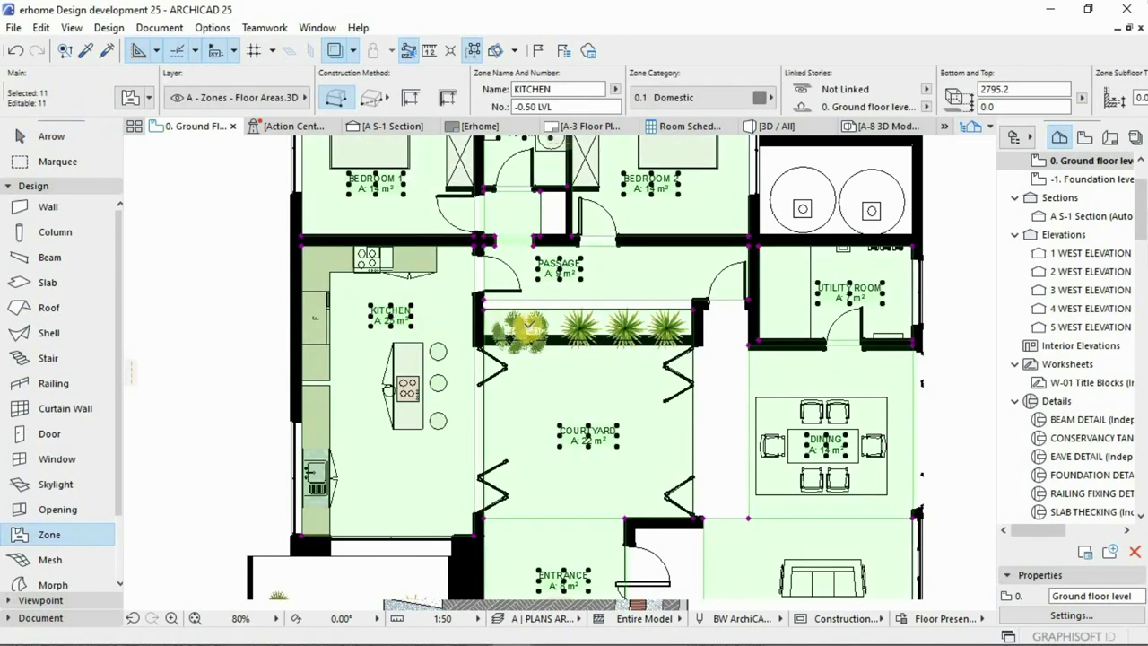
{"action": "middle_click_drag", "start_coordinate": [514, 342], "coordinate": [492, 362]}
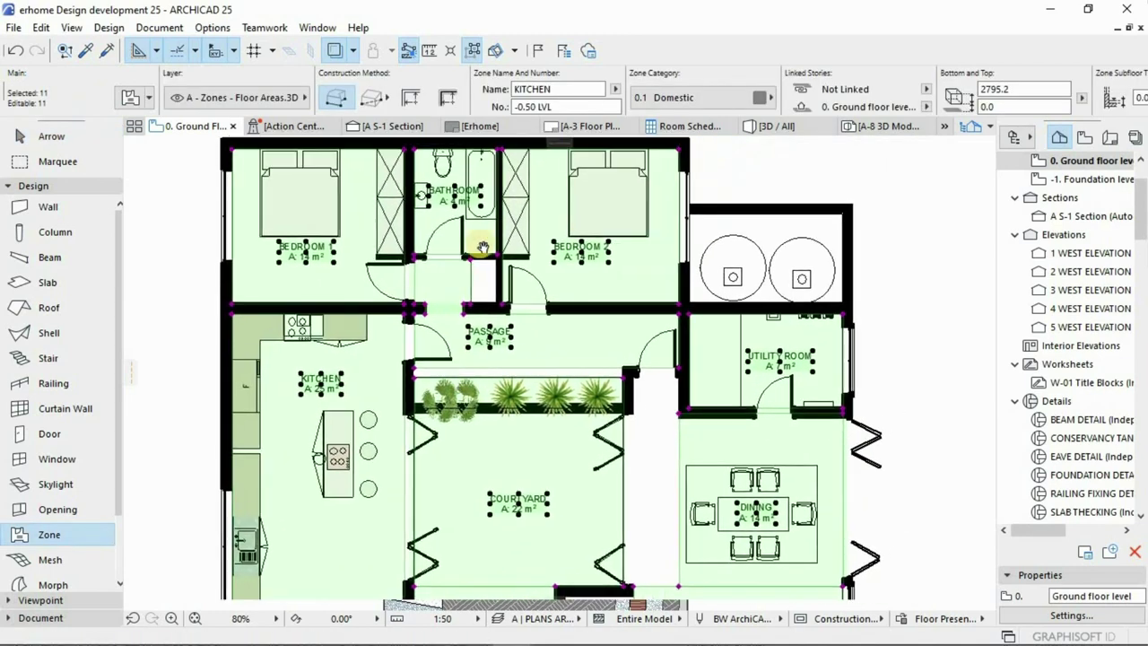
{"action": "scroll", "coordinate": [771, 392], "scroll_direction": "down", "scroll_amount": 5}
{"action": "scroll", "coordinate": [772, 392], "scroll_direction": "left", "scroll_amount": 1}
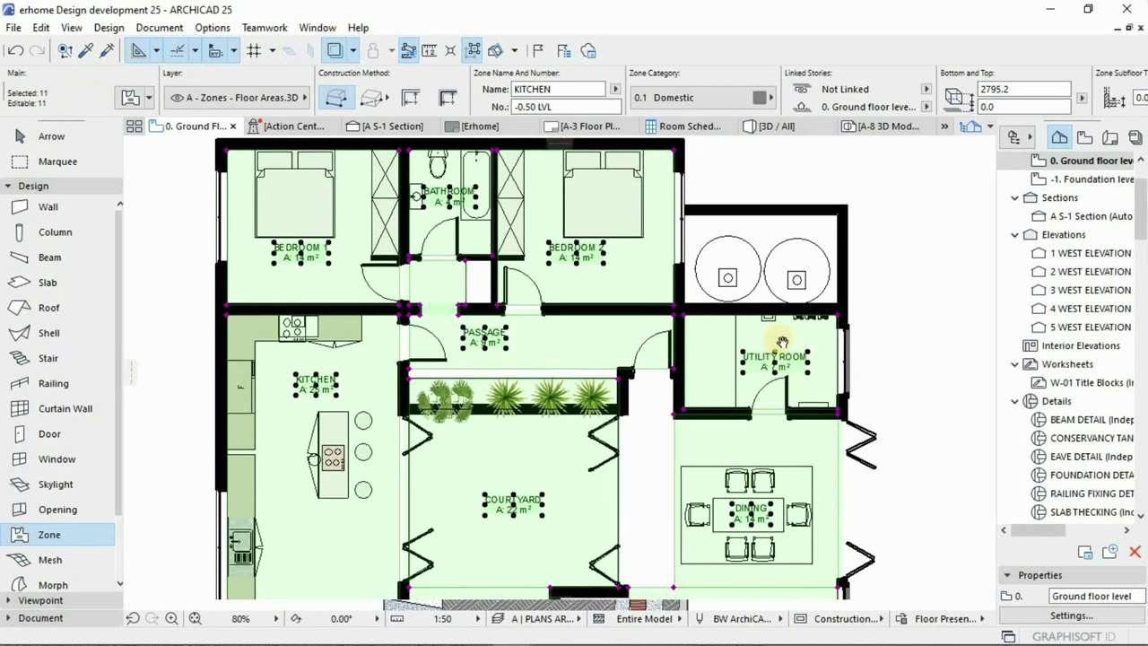
{"action": "key", "text": "F5"}
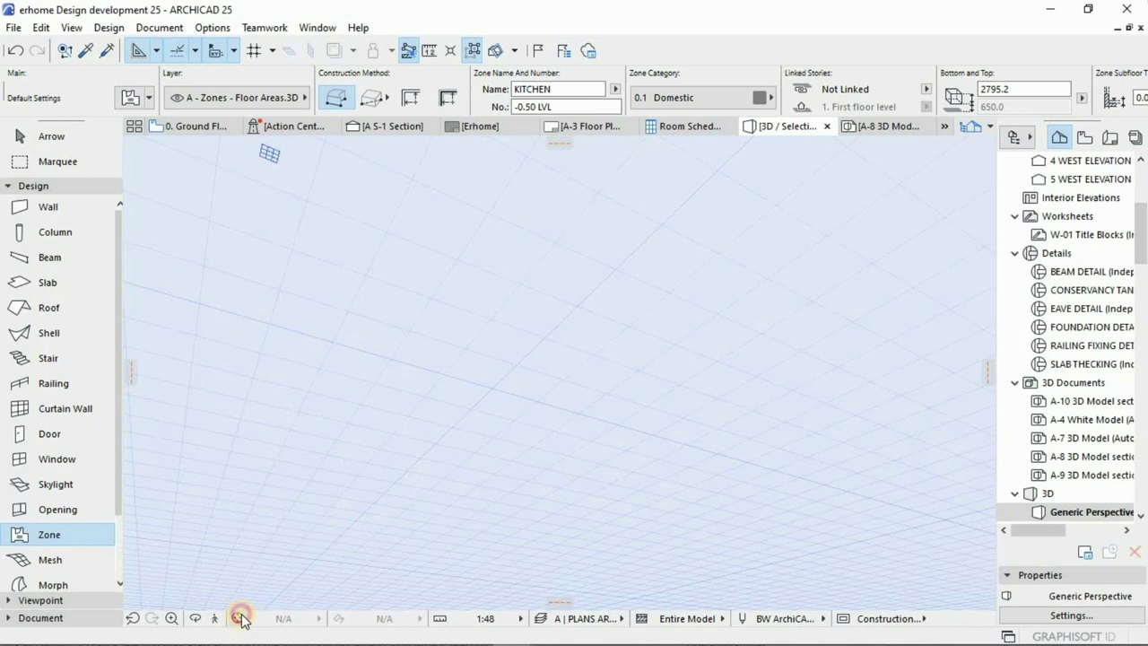
{"action": "left_click", "coordinate": [239, 619]}
{"action": "middle_click_drag", "start_coordinate": [604, 351], "coordinate": [628, 325], "text": "shift"}
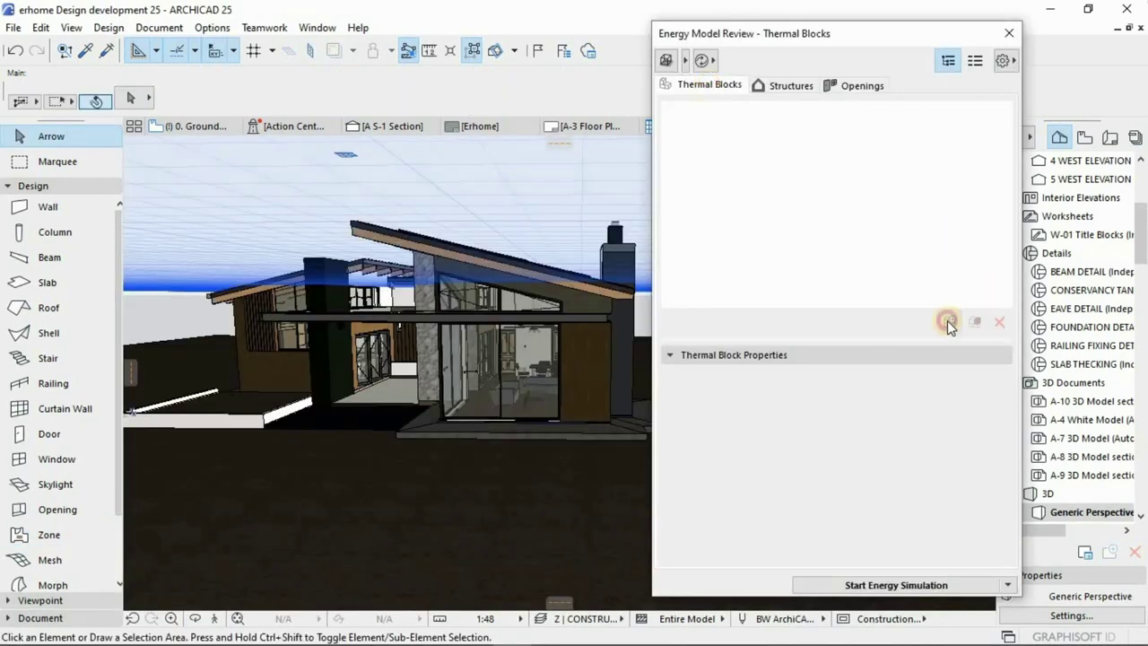
Add two thermal blocks to the energy model and name them Varandar and Lounge
{"action": "left_click", "coordinate": [949, 322]}
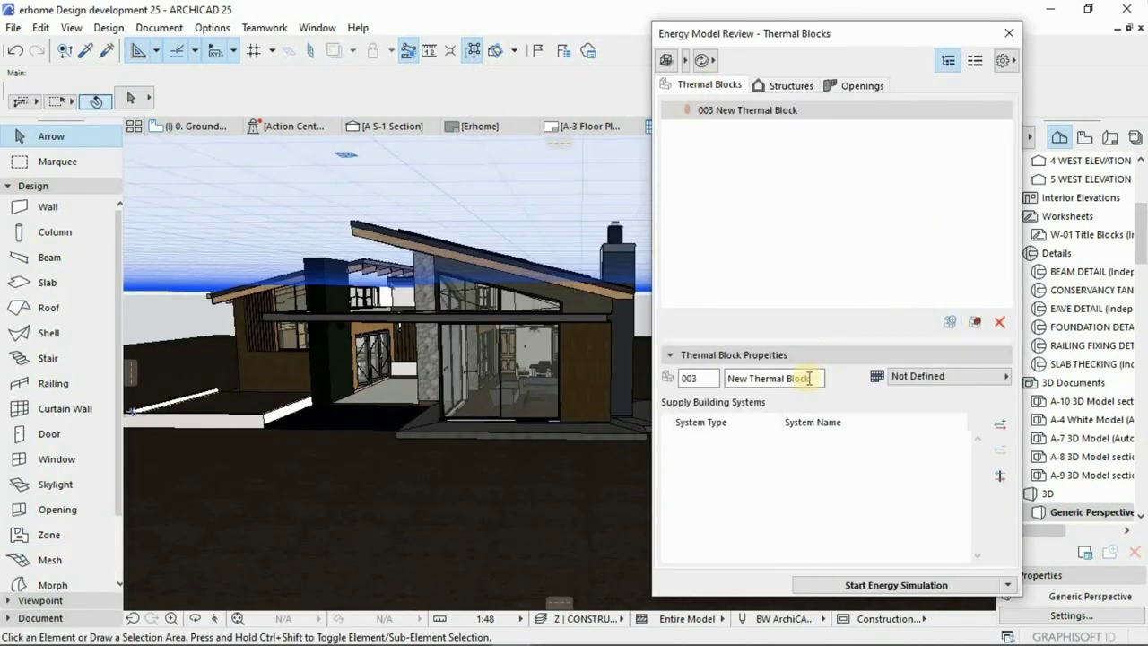
{"action": "key", "text": "BackSpace"}
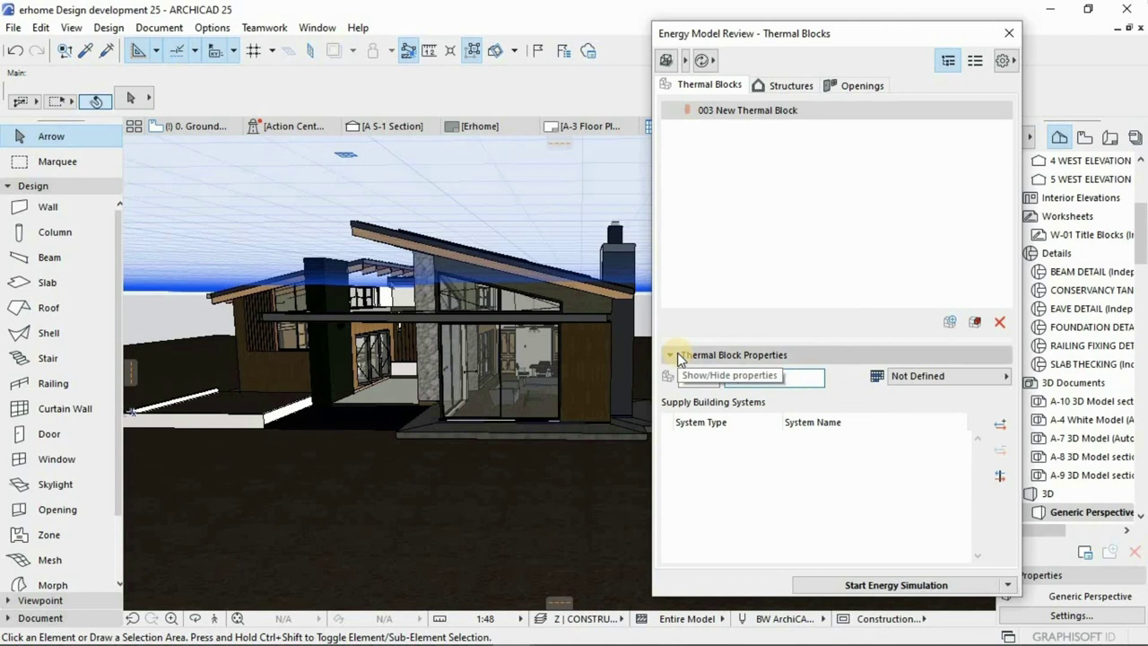
{"action": "type", "text": "Varandar"}
{"action": "key", "text": "Return"}
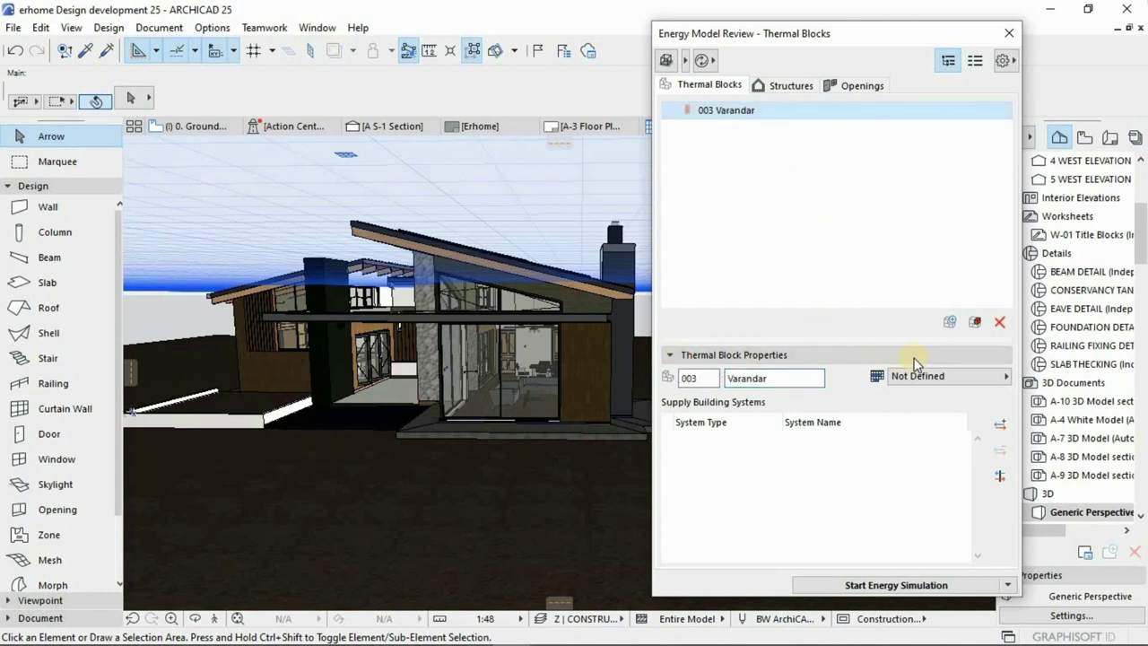
{"action": "left_click", "coordinate": [950, 322]}
{"action": "left_click_drag", "start_coordinate": [813, 378], "coordinate": [718, 384]}
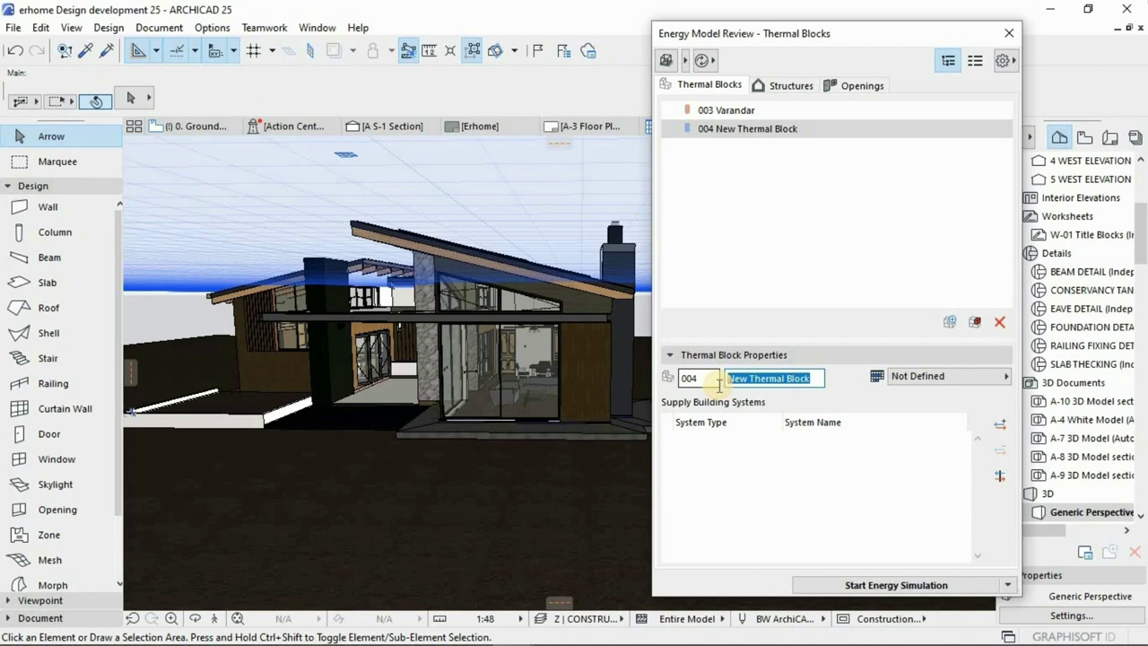
{"action": "key", "text": "Return"}
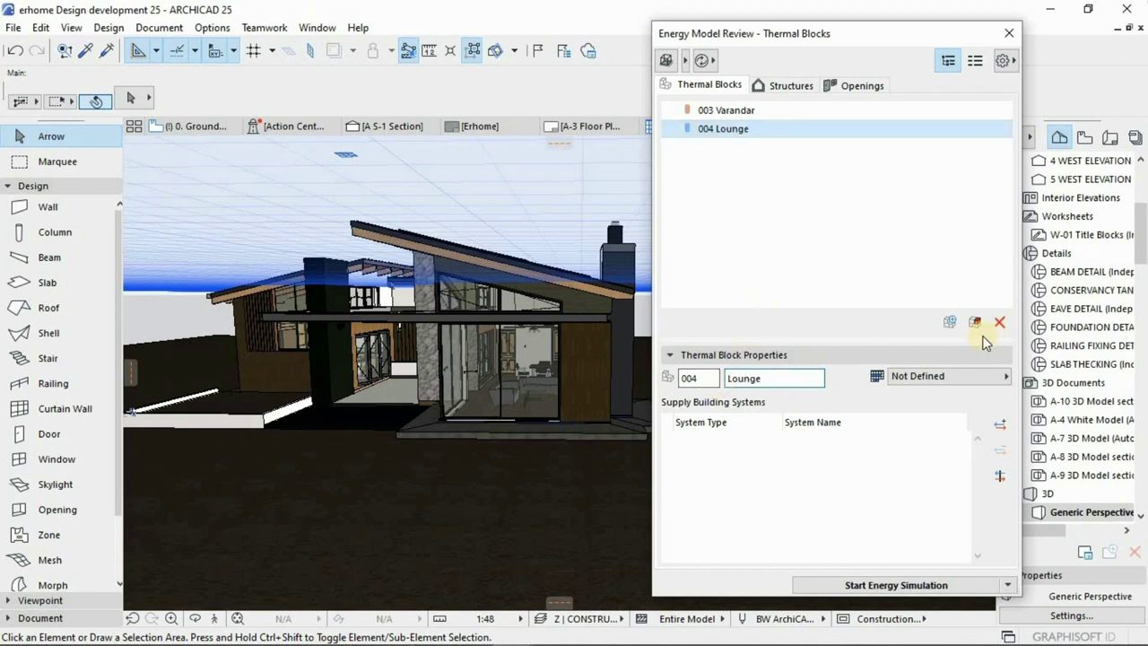
Add two more thermal blocks to the energy model, named Dining and Utility
{"action": "left_click", "coordinate": [952, 324]}
{"action": "left_click_drag", "start_coordinate": [812, 378], "coordinate": [679, 378]}
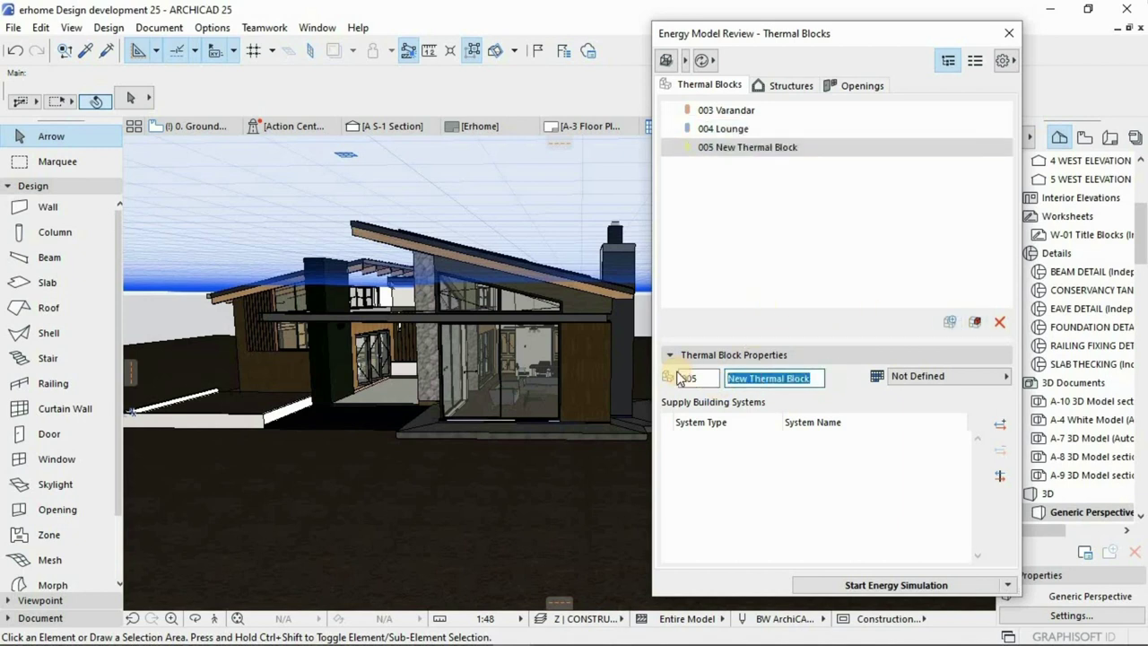
{"action": "type", "text": "Dining"}
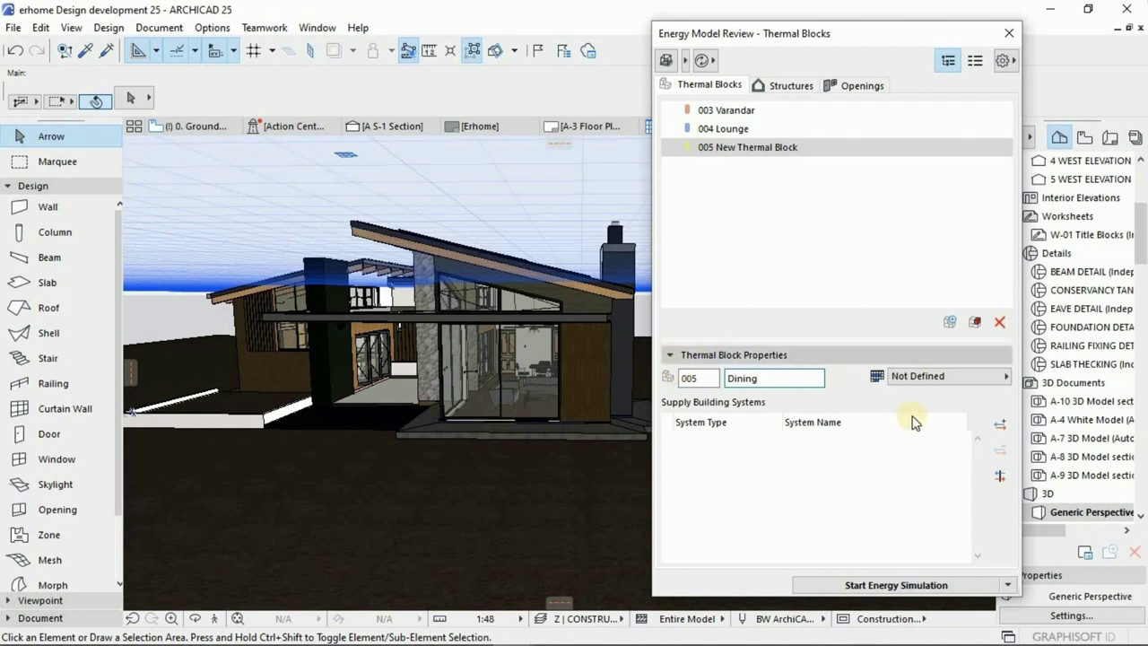
{"action": "key", "text": "Return"}
{"action": "left_click", "coordinate": [950, 321]}
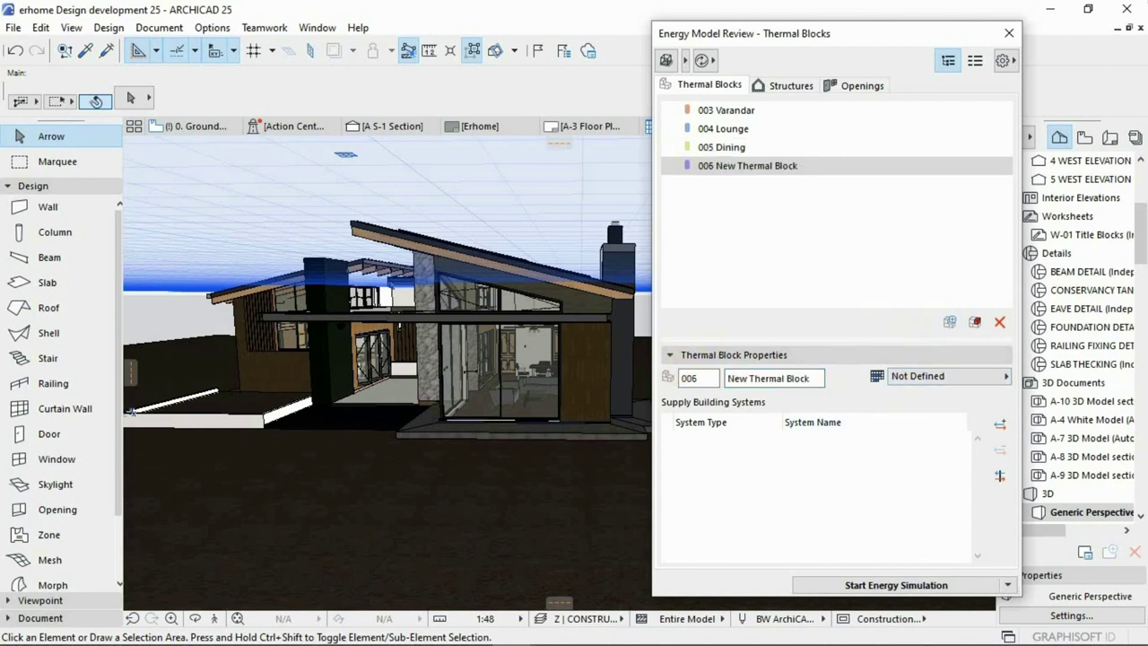
{"action": "left_click_drag", "start_coordinate": [813, 378], "coordinate": [671, 384]}
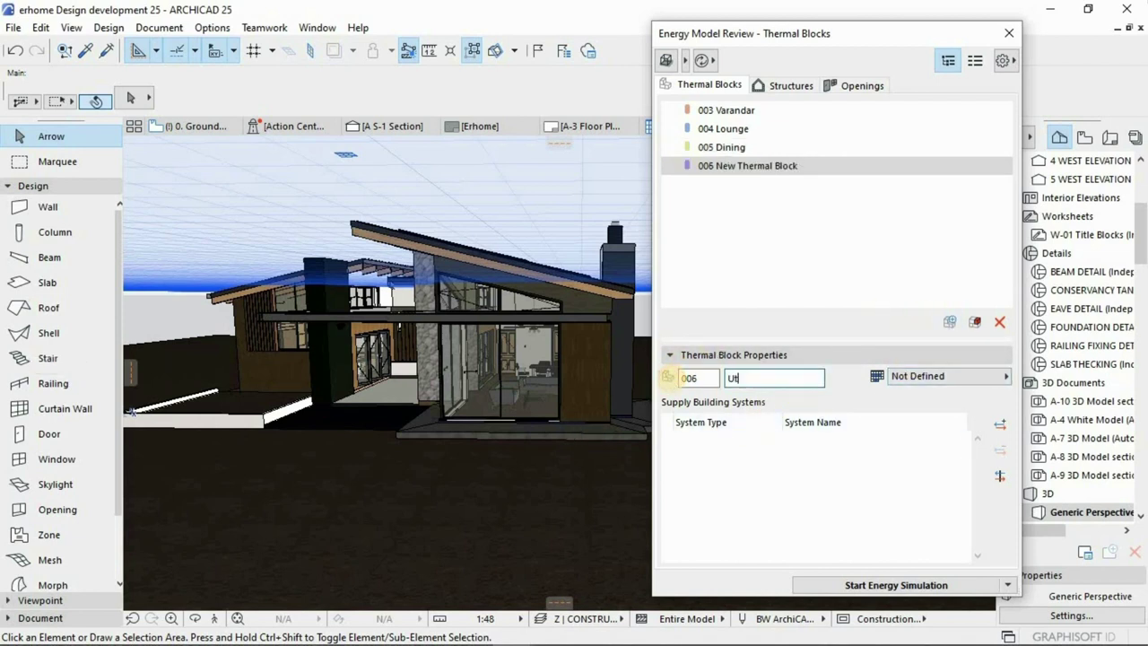
{"action": "key", "text": "Return"}
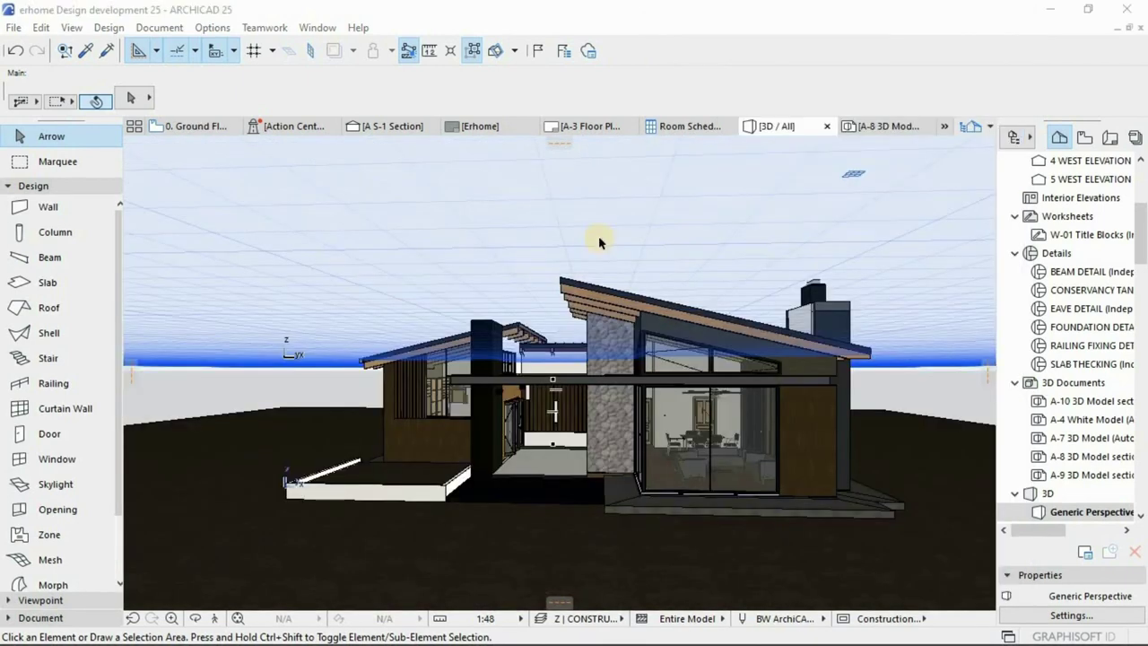
Open the Energy Model Review and add thermal blocks named Kitchen, Bedroom 1, Bedroom 2, Bathroom and Courtyard
{"action": "left_click", "coordinate": [109, 28]}
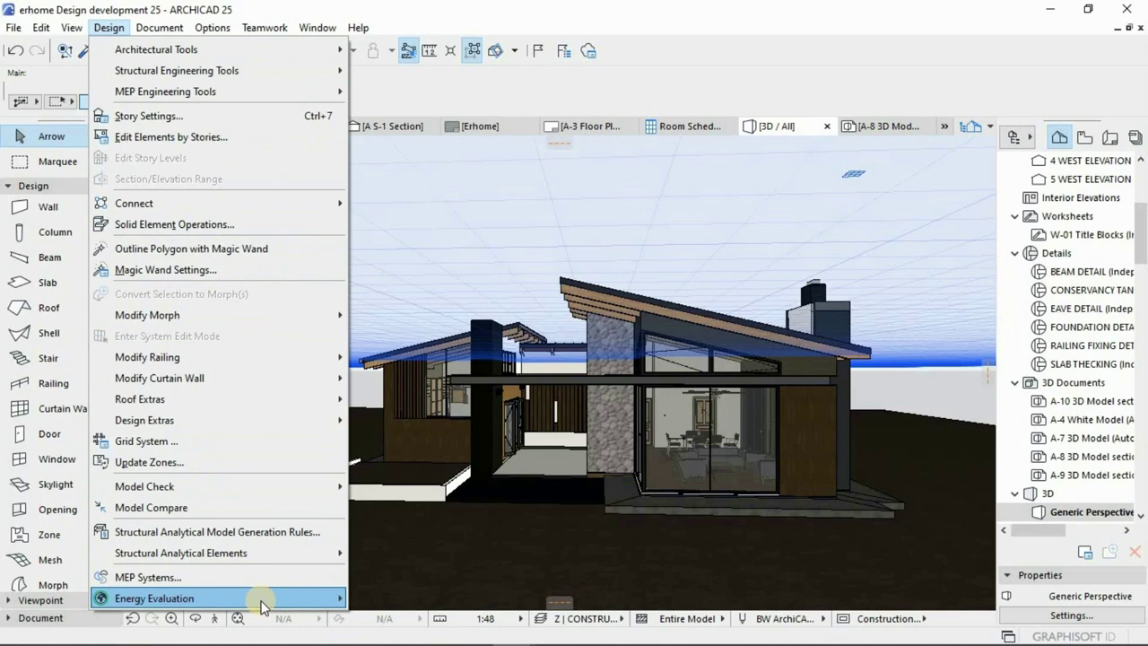
{"action": "mouse_move", "coordinate": [323, 601]}
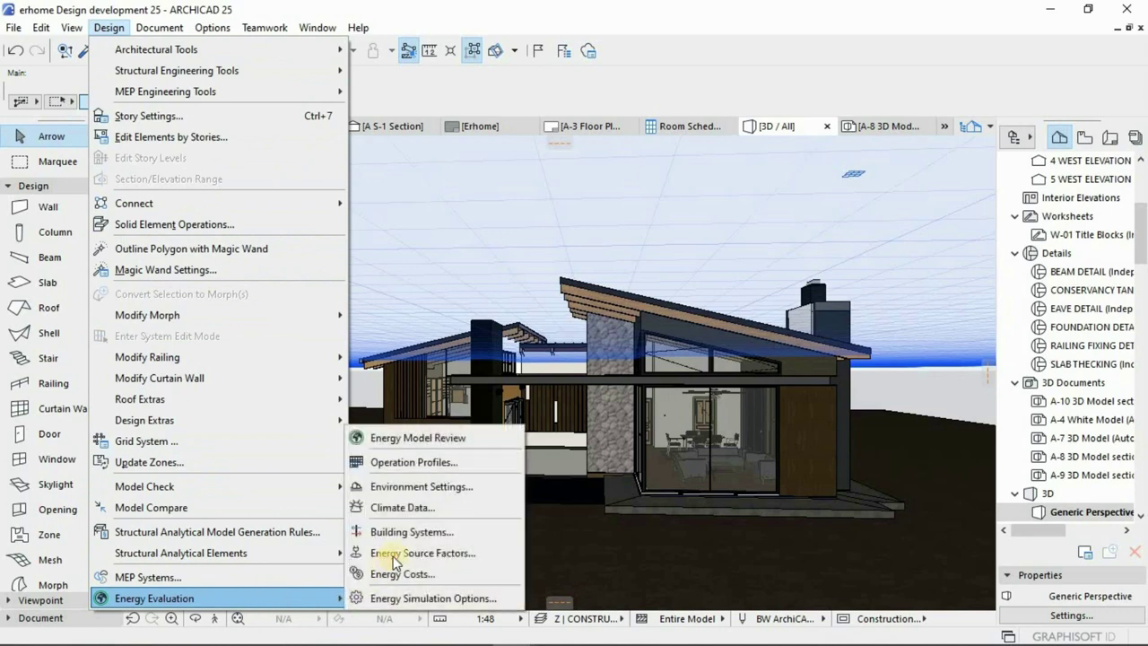
{"action": "left_click", "coordinate": [412, 439]}
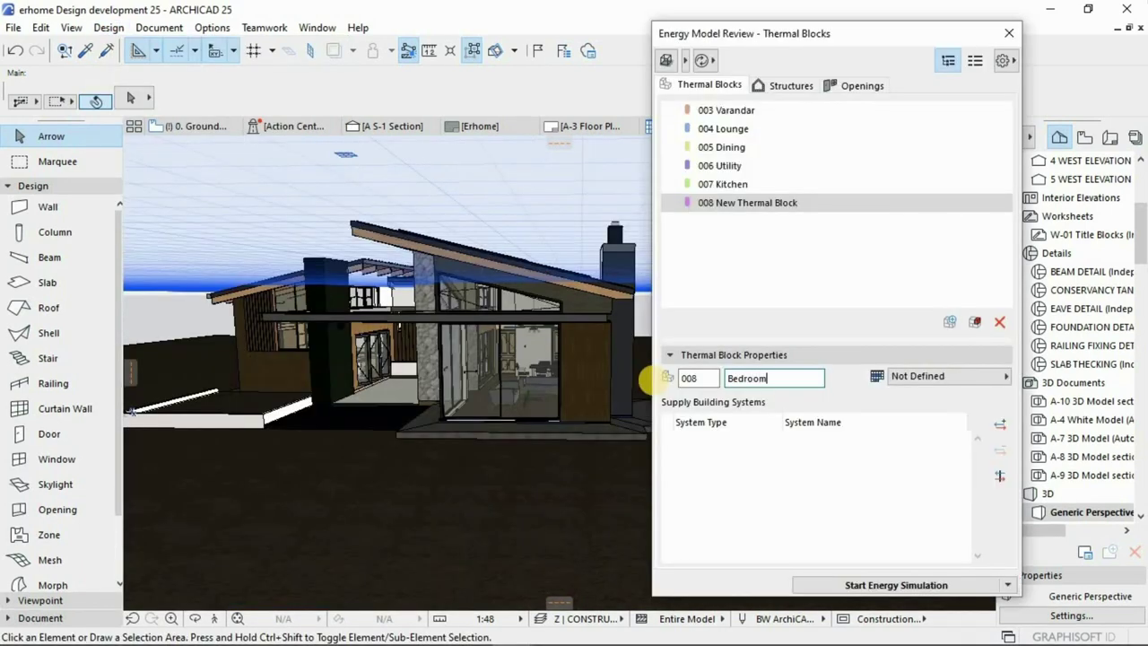
{"action": "type", "text": "1"}
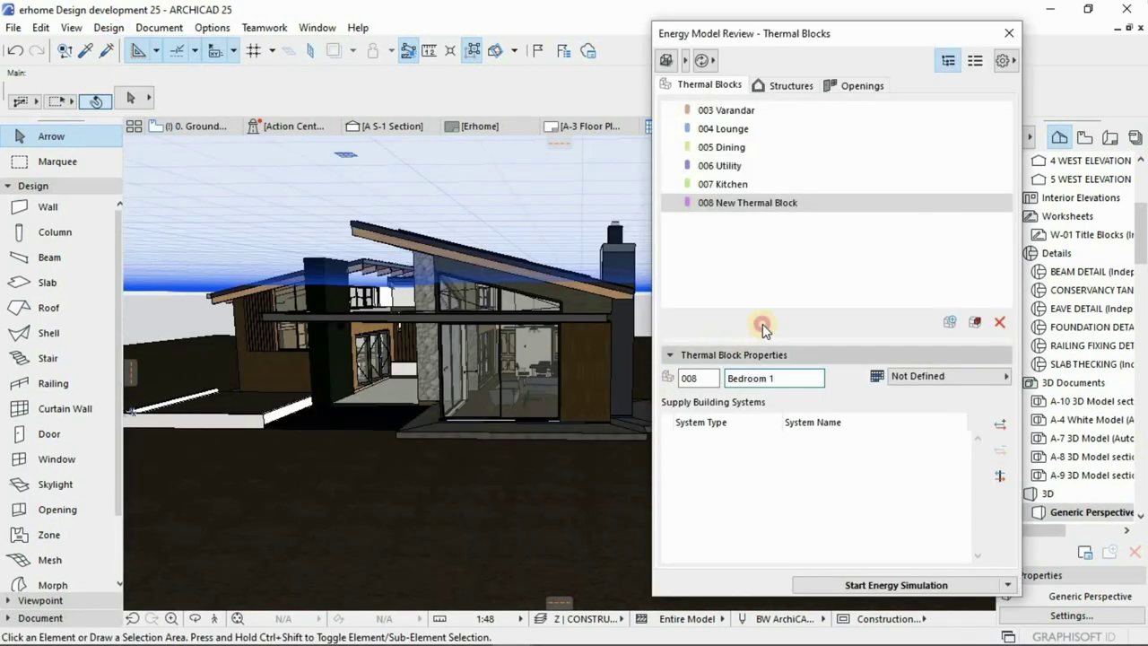
{"action": "left_click", "coordinate": [951, 322]}
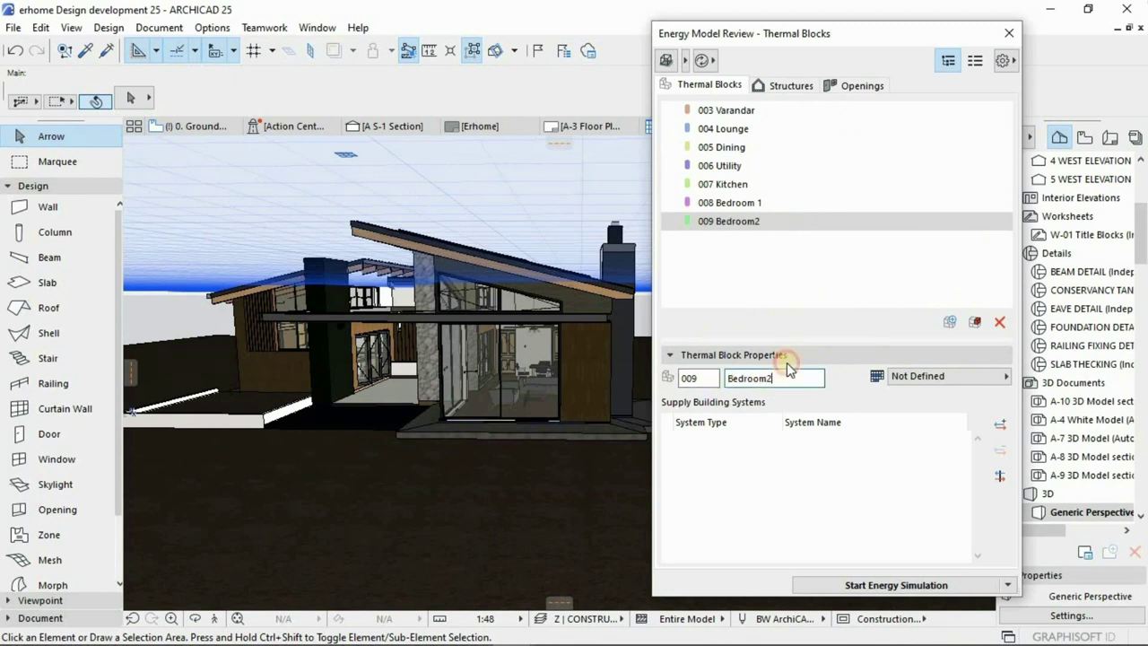
{"action": "left_click", "coordinate": [953, 321]}
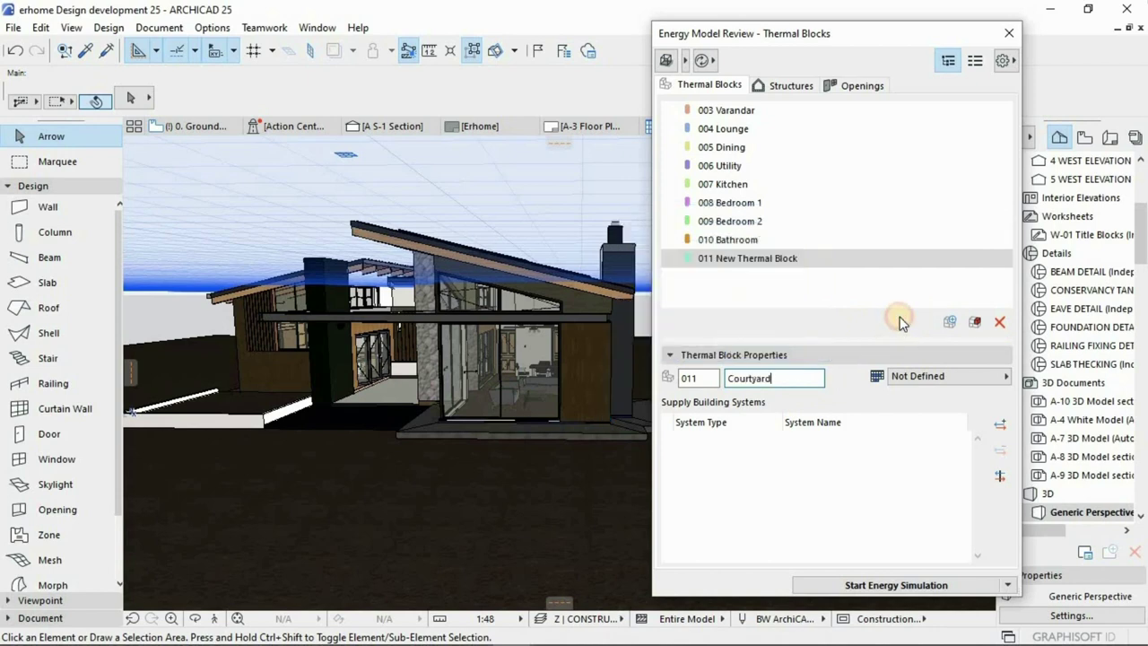
Assign the Residential operation profile to the Varandar and Lounge thermal blocks
{"action": "left_click", "coordinate": [731, 110]}
{"action": "left_click", "coordinate": [952, 377]}
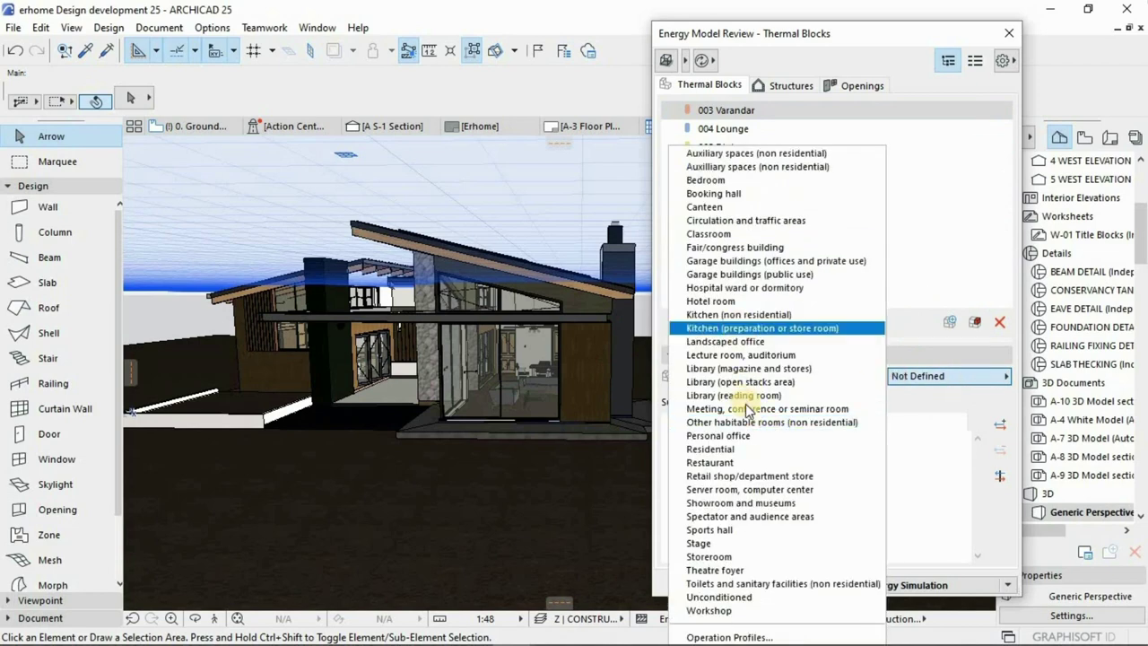
{"action": "left_click", "coordinate": [718, 448]}
{"action": "left_click", "coordinate": [727, 129]}
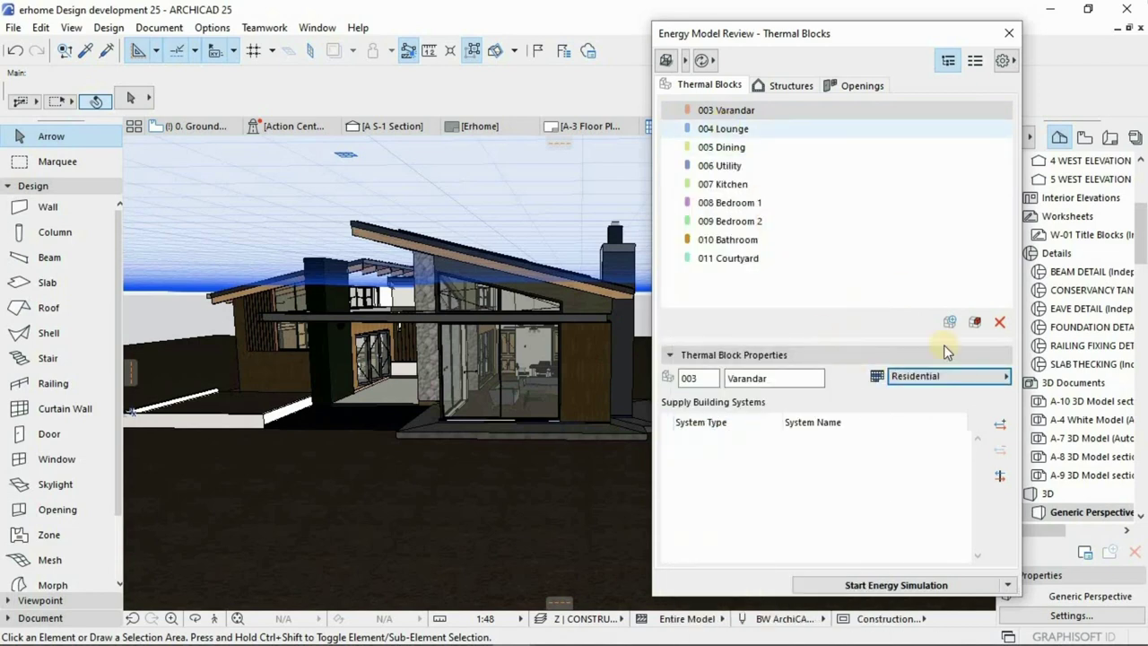
{"action": "left_click", "coordinate": [953, 376]}
{"action": "left_click", "coordinate": [718, 449]}
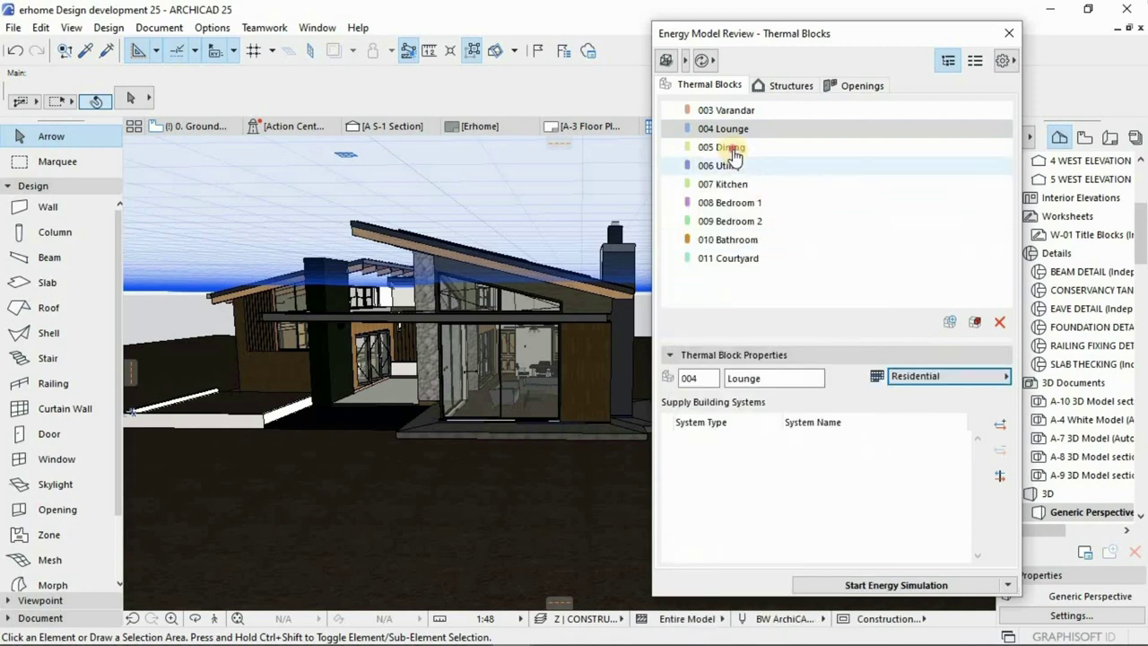
Look through the available operation profiles for the Dining, Lounge and Utility thermal blocks
{"action": "left_click", "coordinate": [727, 146]}
{"action": "left_click", "coordinate": [909, 375]}
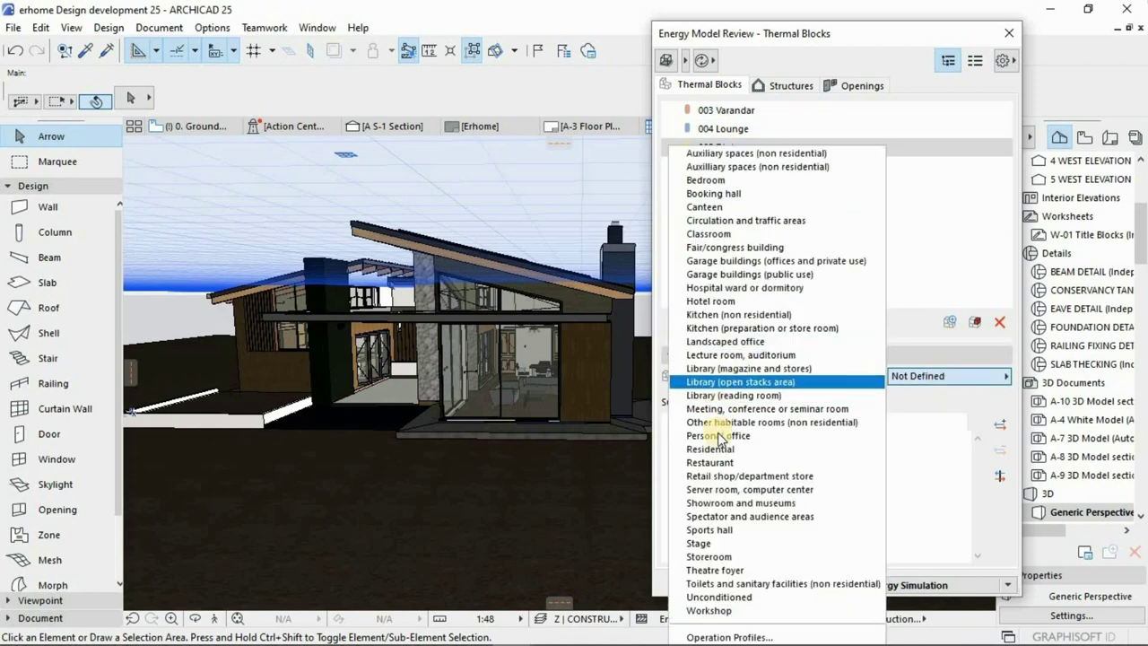
{"action": "left_click", "coordinate": [920, 377]}
{"action": "left_click", "coordinate": [920, 377]}
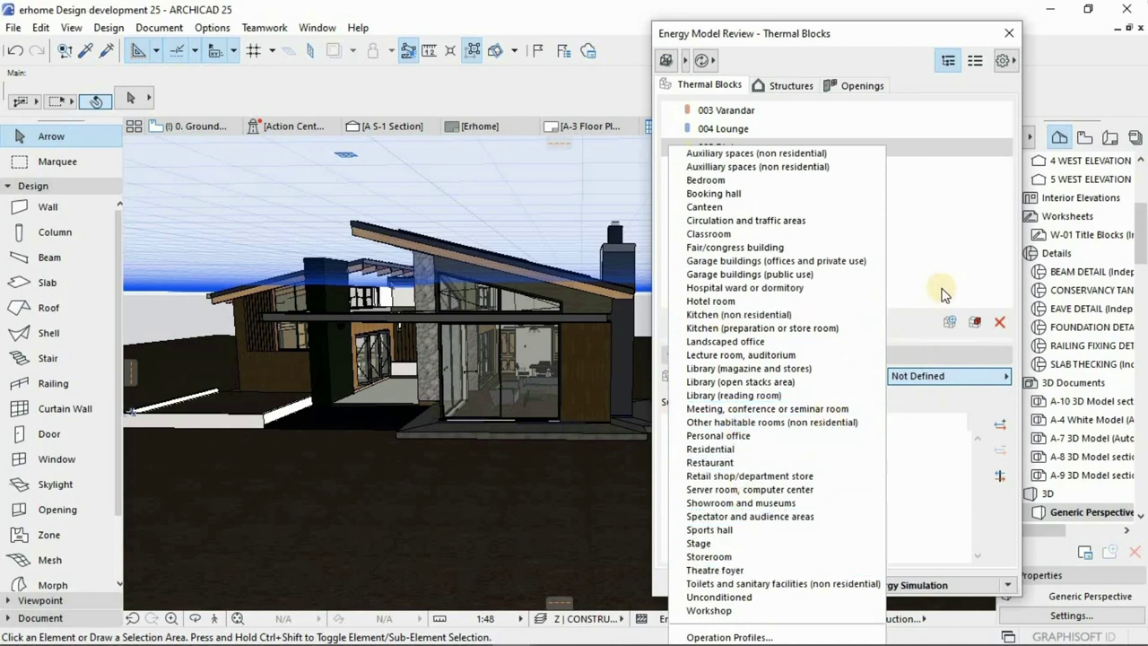
{"action": "left_click", "coordinate": [896, 250]}
{"action": "left_click", "coordinate": [726, 128]}
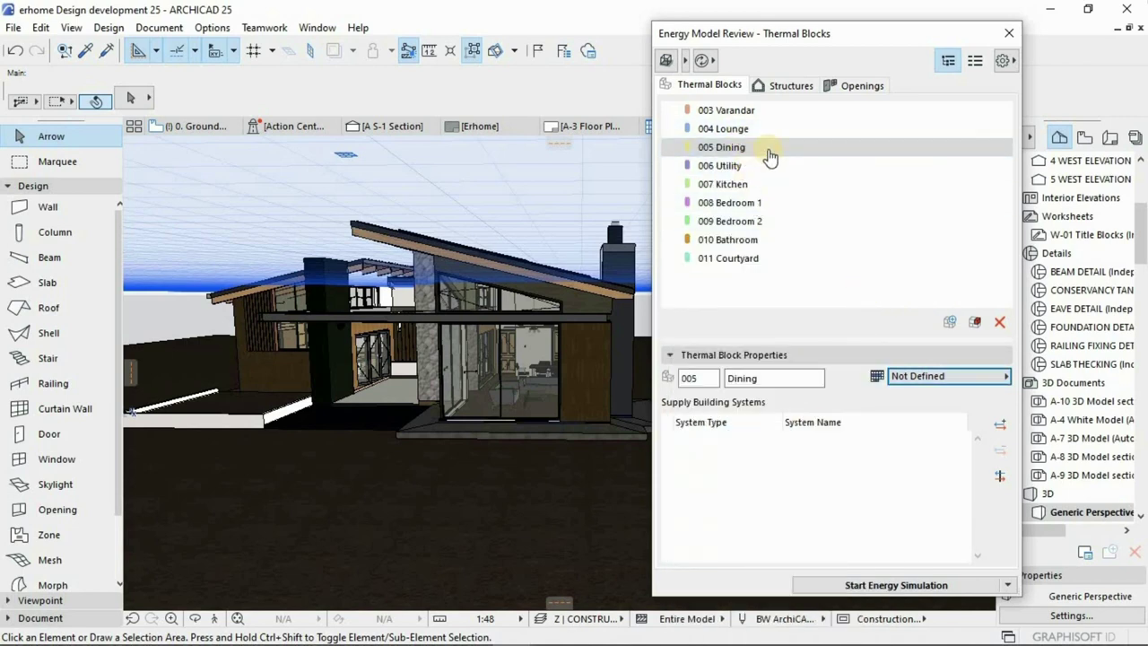
{"action": "left_click", "coordinate": [924, 376]}
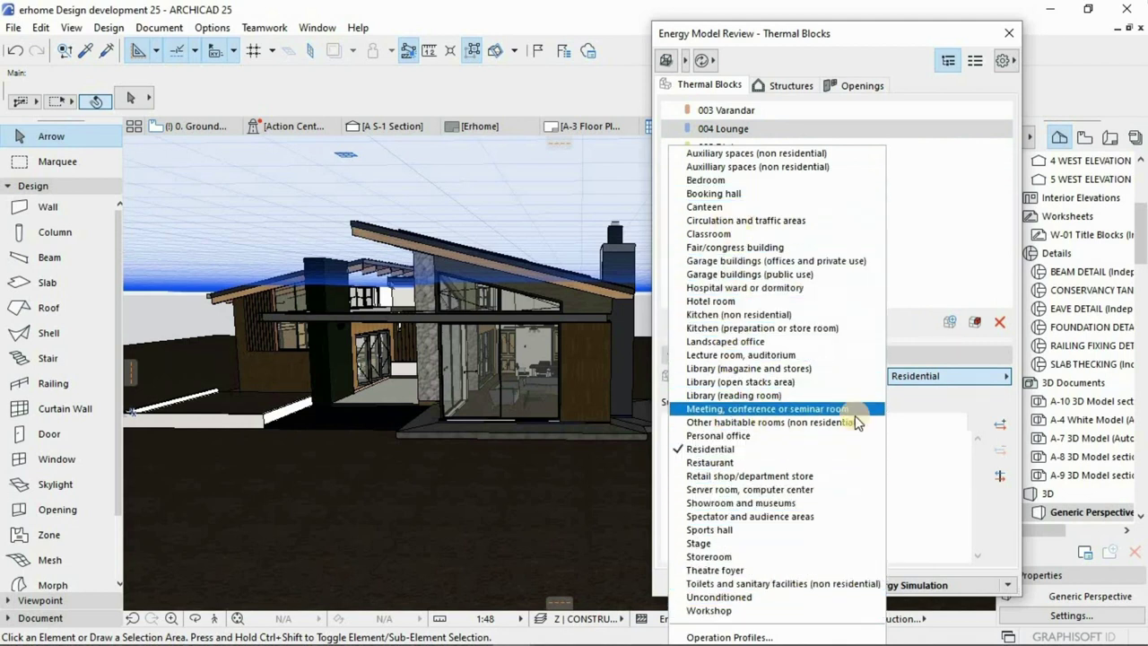
{"action": "left_click", "coordinate": [901, 289]}
{"action": "left_click", "coordinate": [714, 165]}
{"action": "left_click", "coordinate": [927, 378]}
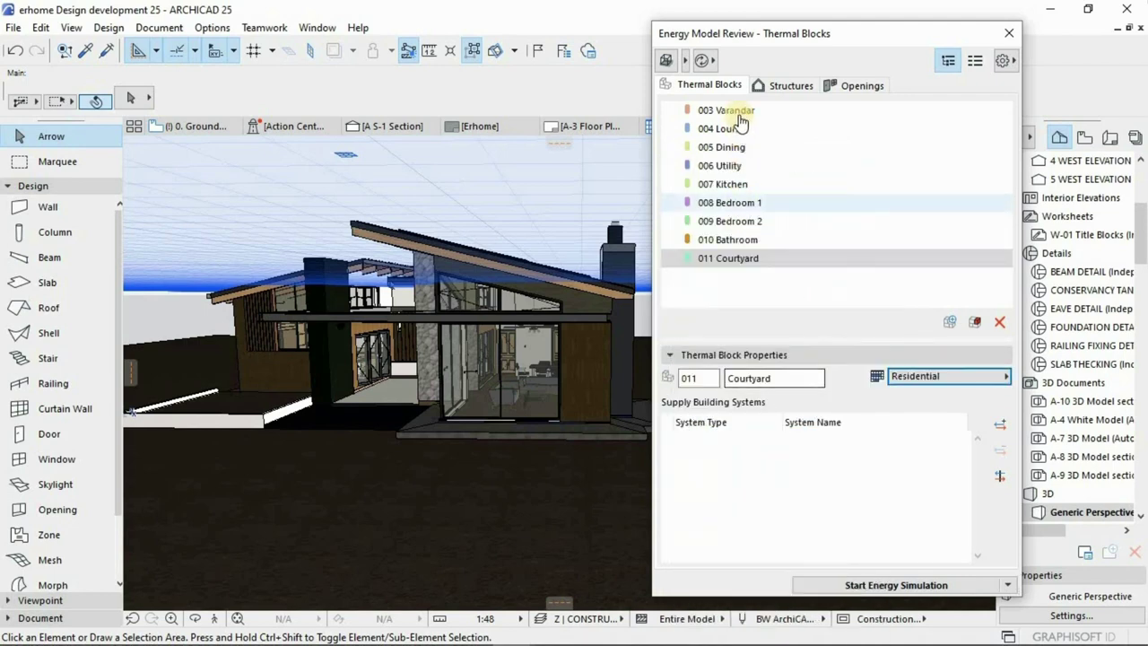
Add the VARANDAR ground floor zone to the Varandar thermal block
{"action": "left_click", "coordinate": [738, 111]}
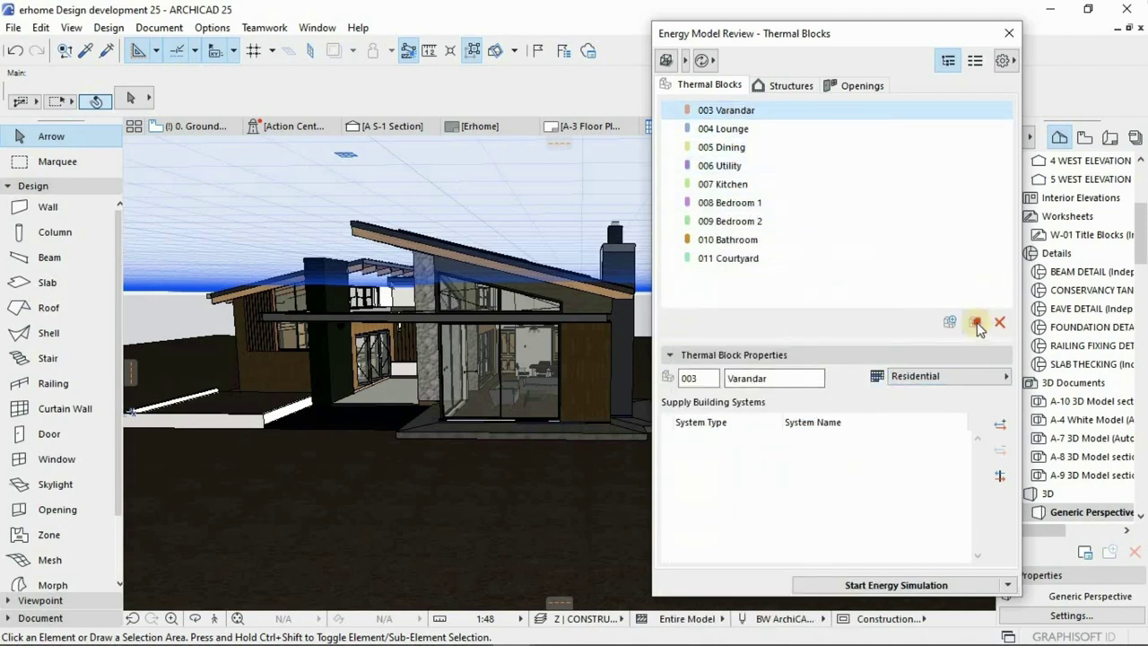
{"action": "left_click", "coordinate": [976, 322]}
{"action": "scroll", "coordinate": [299, 296], "scroll_direction": "down", "scroll_amount": 1}
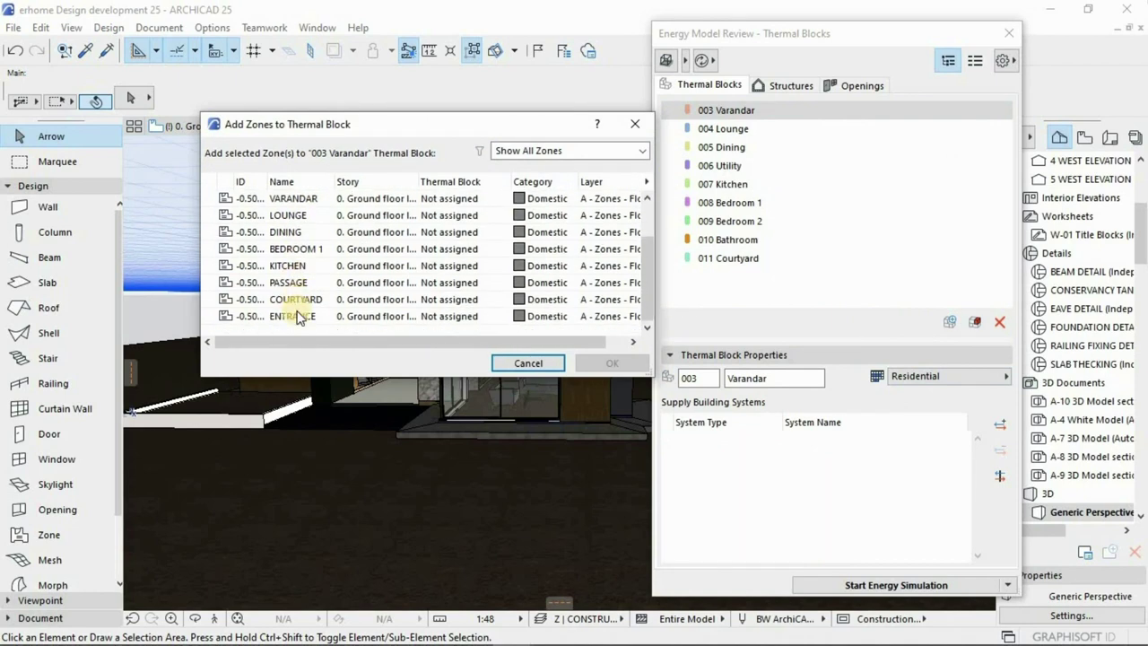
{"action": "scroll", "coordinate": [299, 318], "scroll_direction": "up", "scroll_amount": 1}
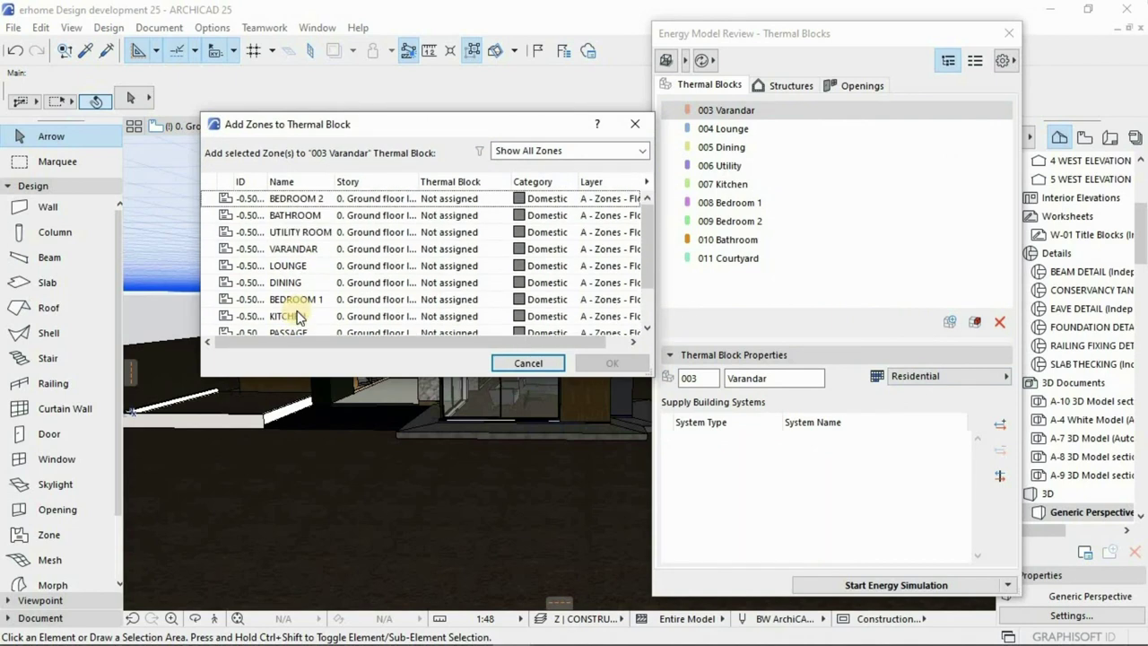
{"action": "left_click", "coordinate": [293, 248]}
{"action": "left_click", "coordinate": [612, 362]}
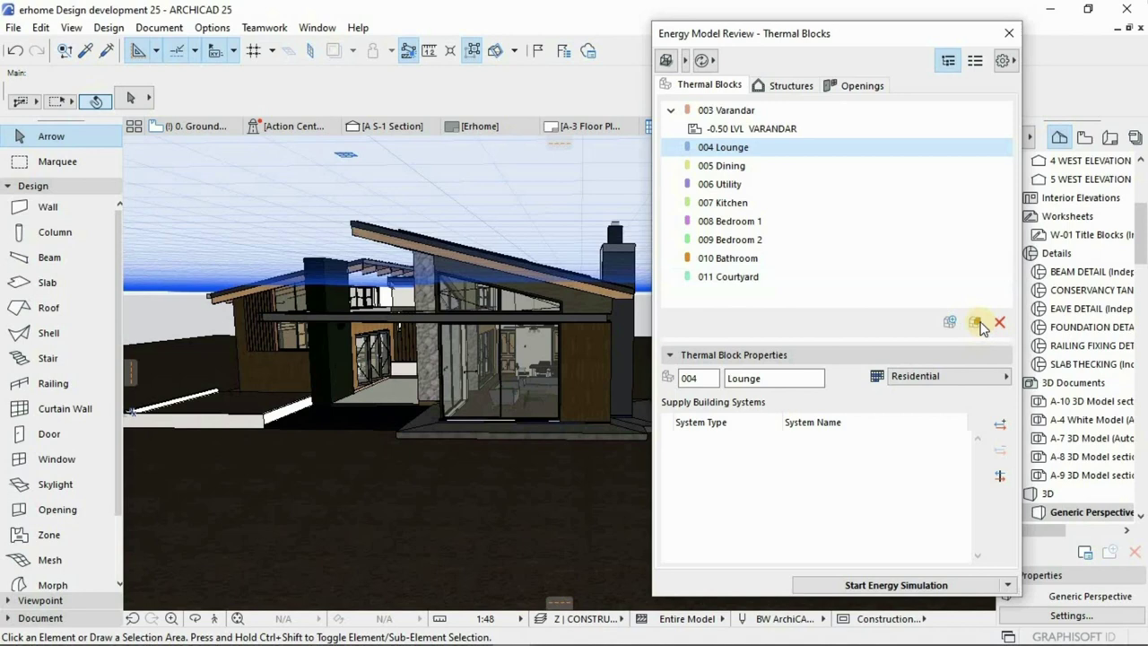
Add the LOUNGE zone to the Lounge thermal block and the DINING zone to the Dining thermal block
{"action": "left_click", "coordinate": [976, 322]}
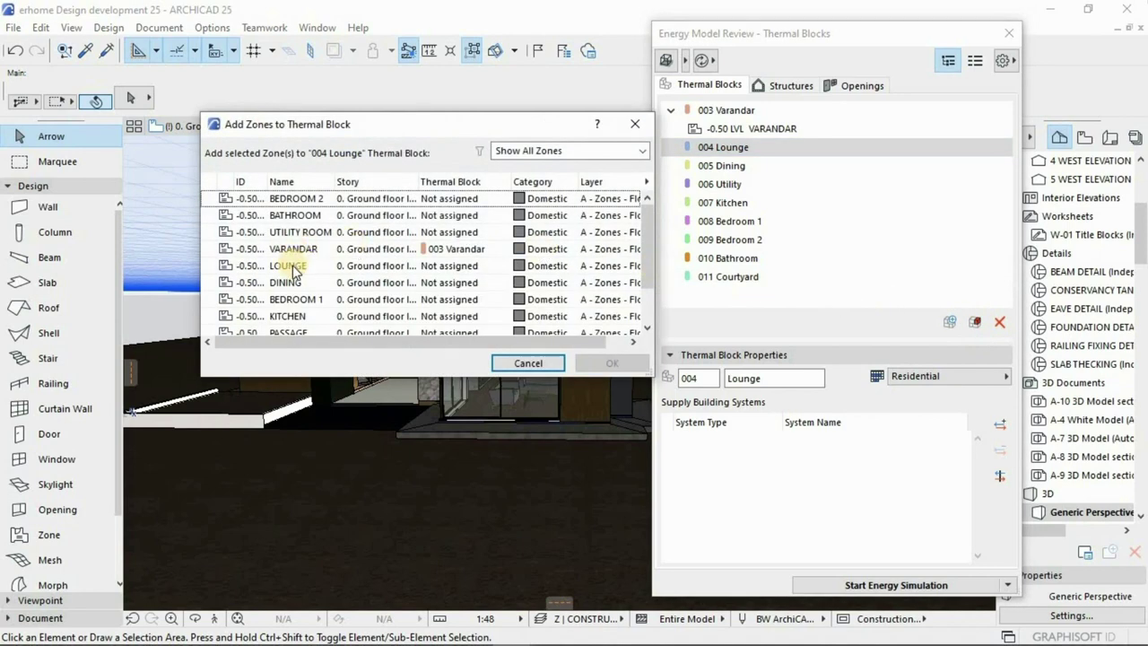
{"action": "left_click", "coordinate": [289, 266]}
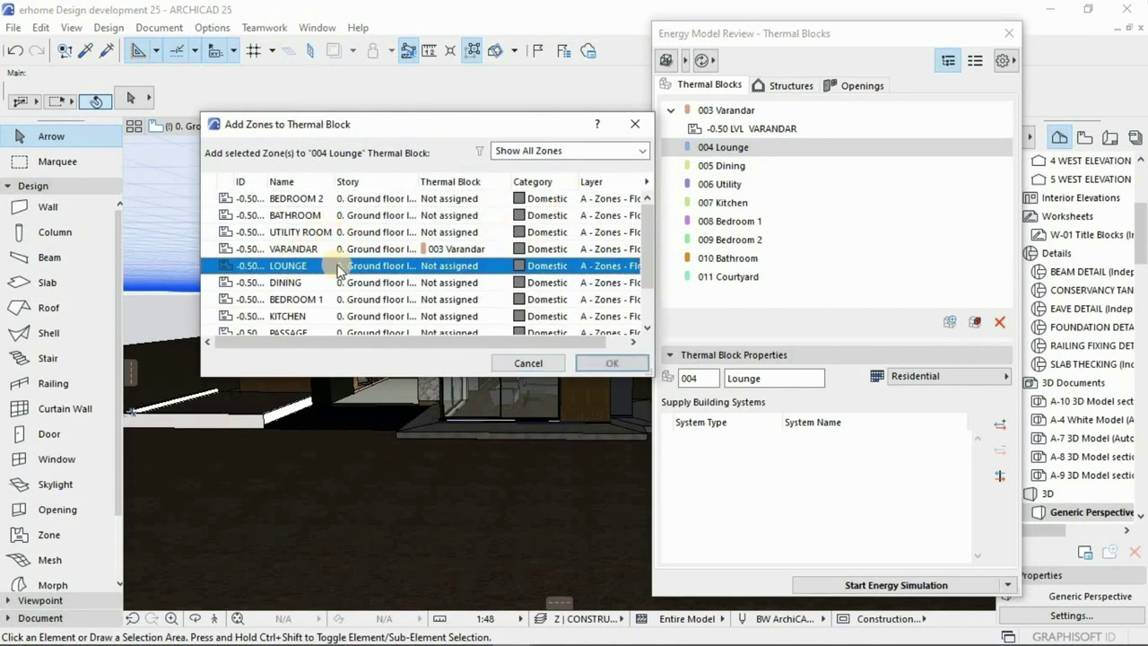
{"action": "left_click", "coordinate": [612, 363]}
{"action": "left_click", "coordinate": [731, 183]}
{"action": "left_click", "coordinate": [975, 316]}
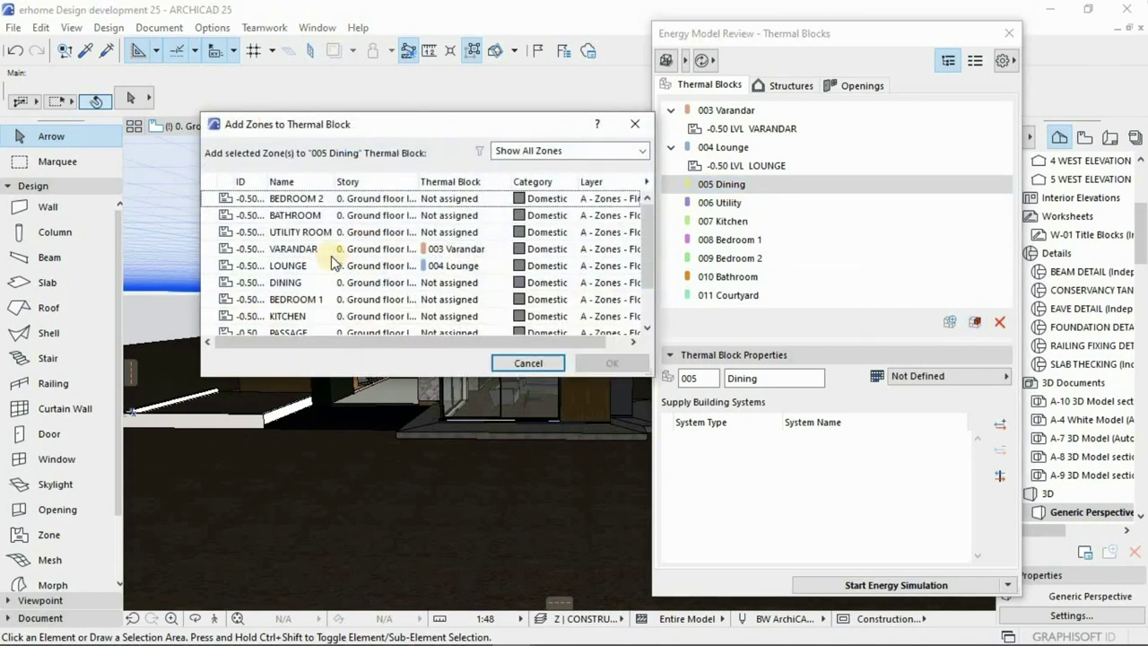
{"action": "left_click", "coordinate": [285, 283]}
{"action": "left_click", "coordinate": [607, 364]}
Add the UTILITY ROOM zone to the Utility thermal block and the KITCHEN zone to the Kitchen thermal block
{"action": "left_click", "coordinate": [721, 221]}
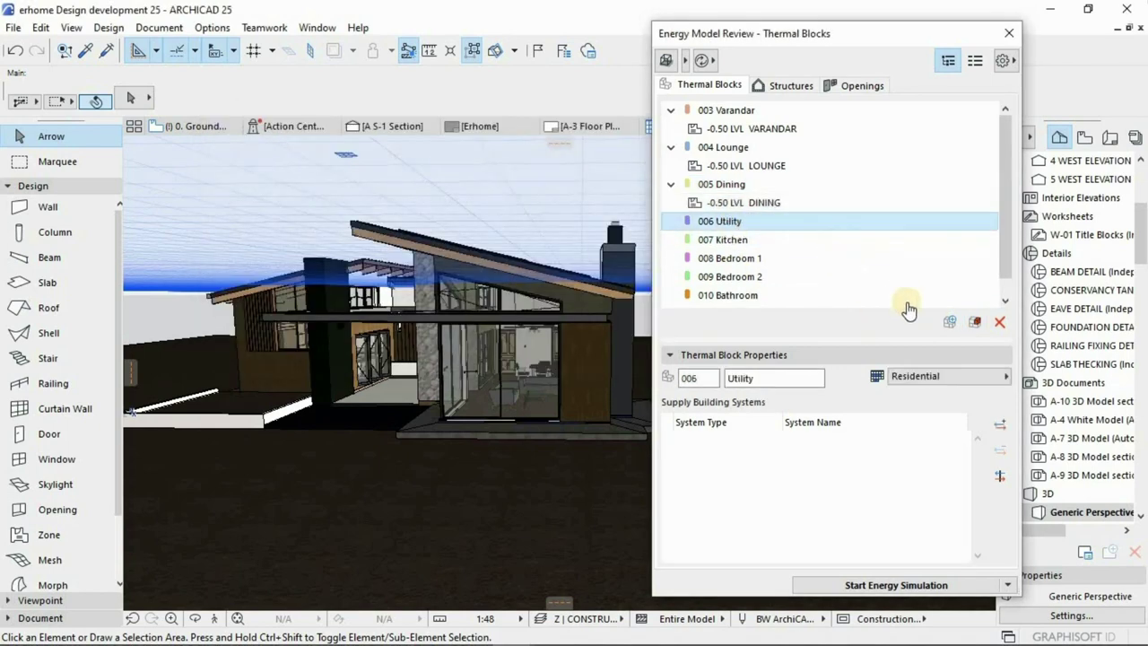
{"action": "left_click", "coordinate": [972, 323]}
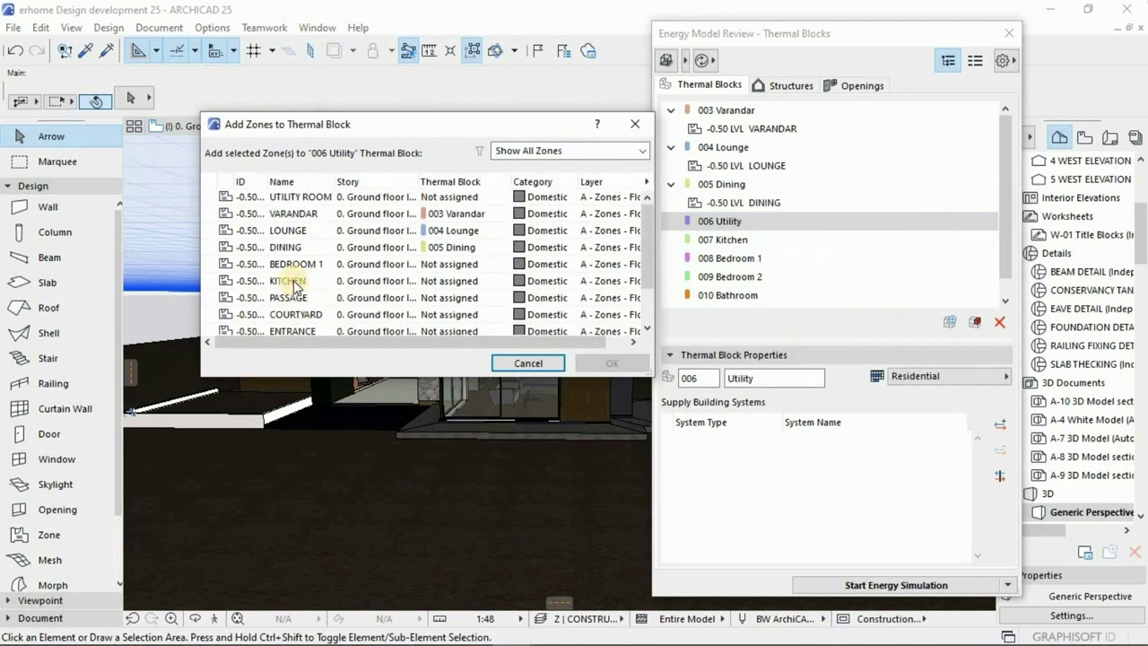
{"action": "left_click", "coordinate": [301, 231]}
{"action": "left_click", "coordinate": [611, 364]}
{"action": "left_click", "coordinate": [722, 258]}
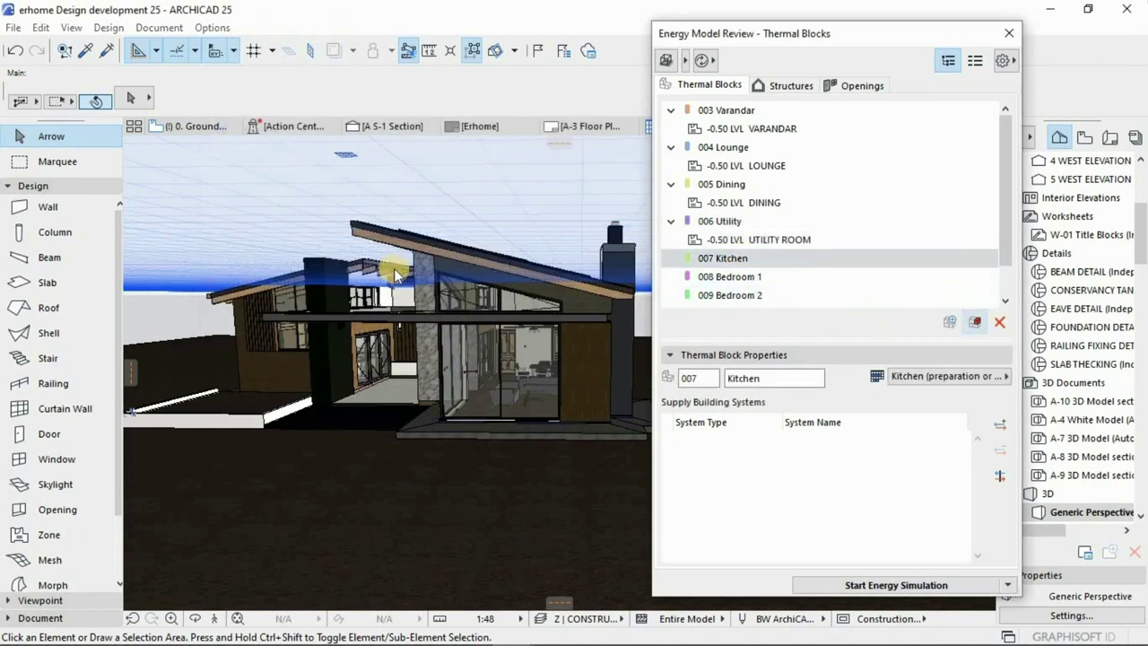
{"action": "left_click", "coordinate": [976, 321]}
{"action": "scroll", "coordinate": [298, 286], "scroll_direction": "down", "scroll_amount": 1}
{"action": "left_click", "coordinate": [287, 265]}
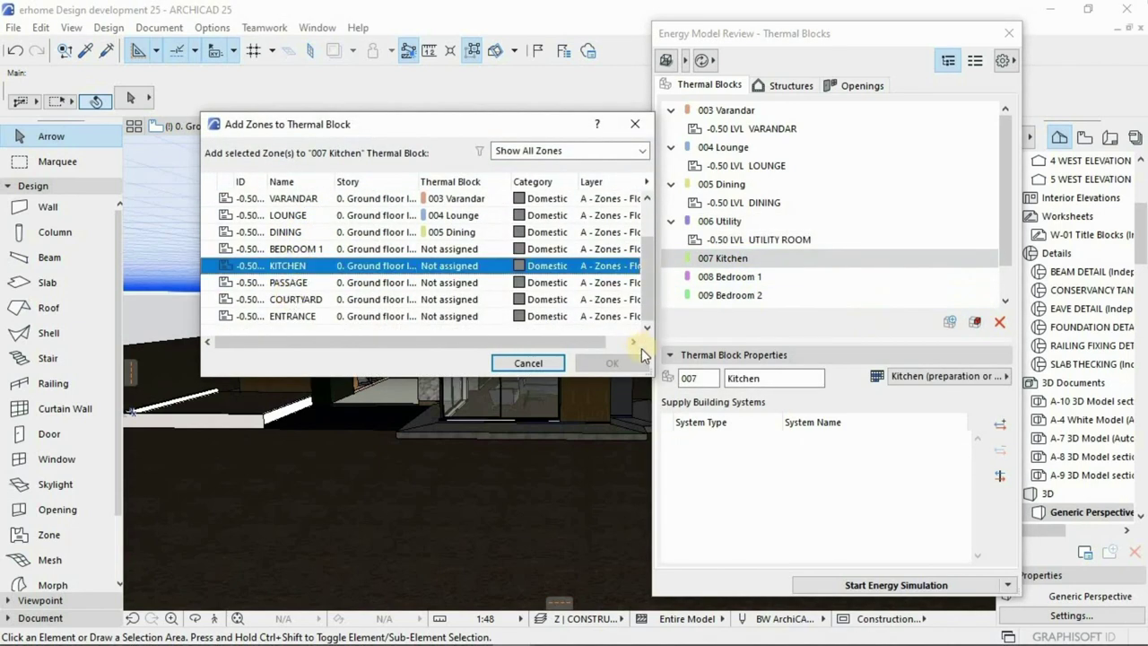
{"action": "left_click", "coordinate": [612, 364]}
Assign the BEDROOM 1 and BEDROOM 2 zones to their matching Bedroom 1 and Bedroom 2 thermal blocks
{"action": "left_click", "coordinate": [732, 296]}
{"action": "left_click", "coordinate": [972, 323]}
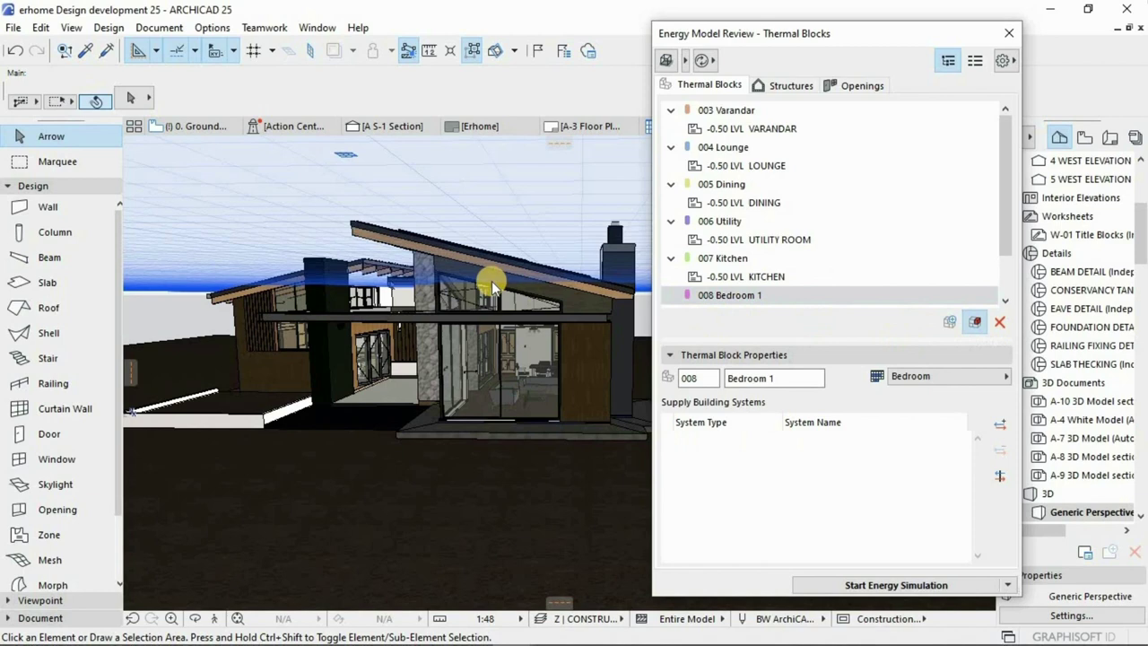
{"action": "left_click", "coordinate": [296, 299]}
{"action": "left_click", "coordinate": [612, 363]}
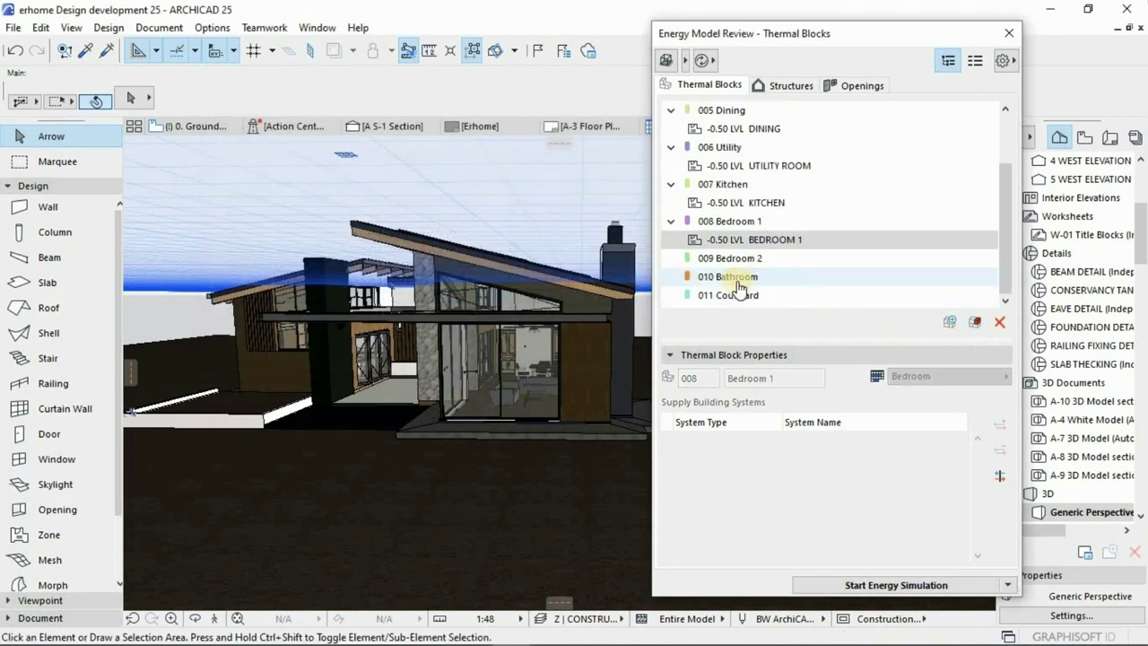
{"action": "left_click", "coordinate": [731, 276]}
{"action": "left_click", "coordinate": [758, 261]}
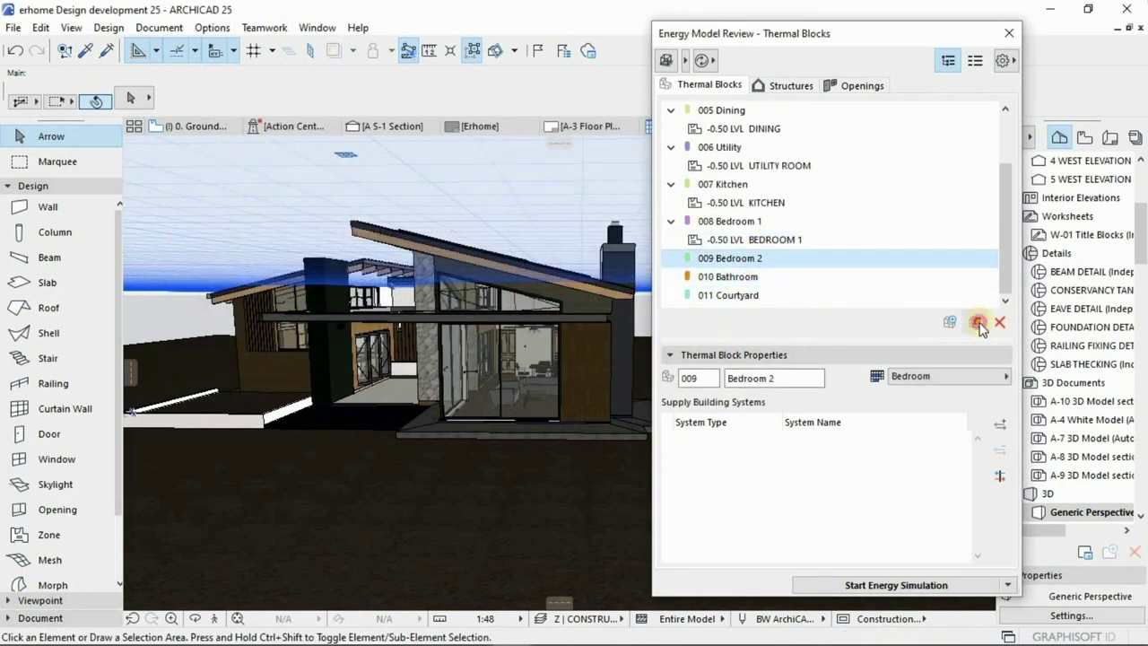
{"action": "left_click", "coordinate": [974, 321]}
{"action": "scroll", "coordinate": [303, 302], "scroll_direction": "down", "scroll_amount": 2}
{"action": "scroll", "coordinate": [304, 261], "scroll_direction": "up", "scroll_amount": 2}
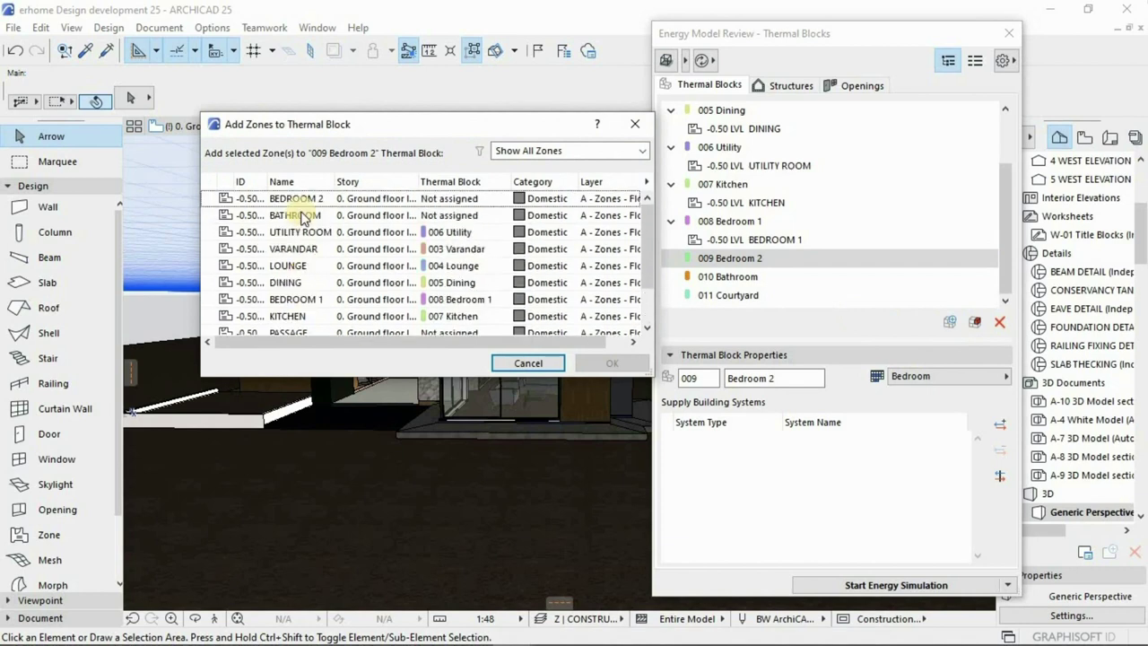
{"action": "left_click", "coordinate": [296, 199]}
{"action": "left_click", "coordinate": [612, 363]}
Add the BATHROOM zone to the Bathroom thermal block and the COURTYARD zone to the Courtyard thermal block
{"action": "left_click", "coordinate": [812, 277]}
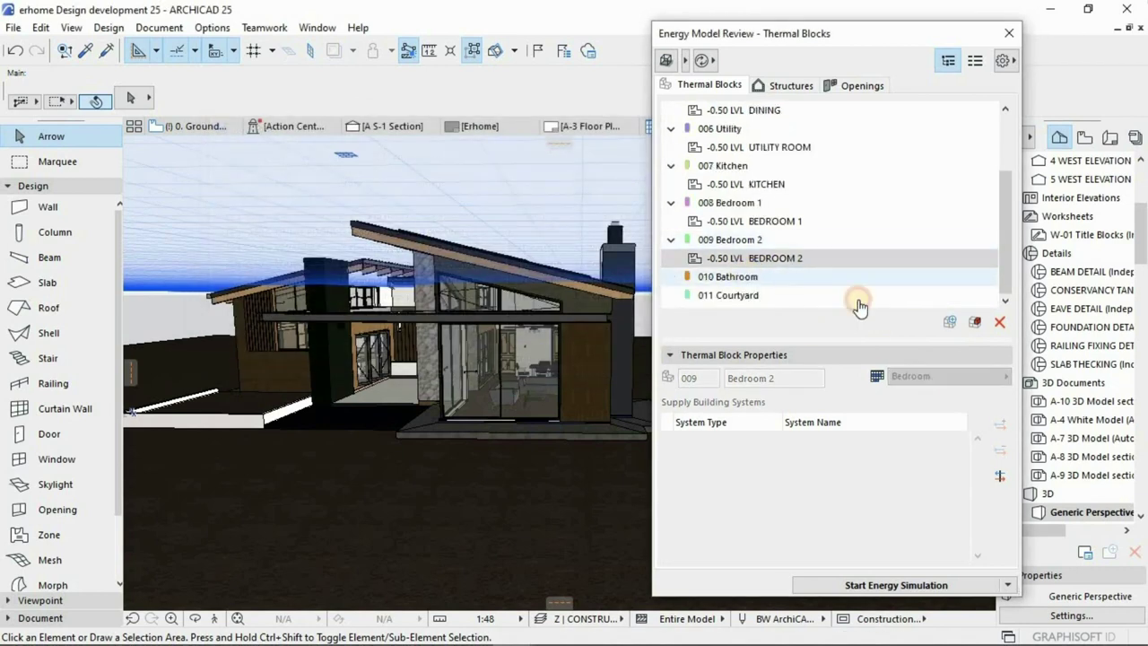
{"action": "left_click", "coordinate": [974, 321]}
{"action": "left_click", "coordinate": [296, 218]}
{"action": "left_click", "coordinate": [612, 363]}
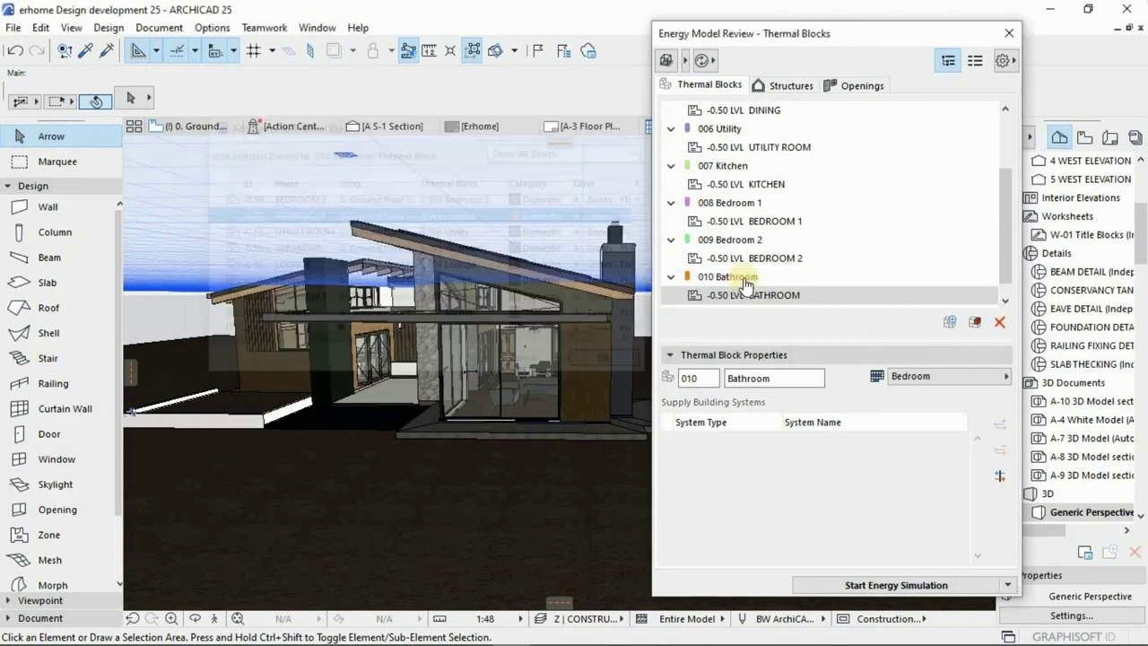
{"action": "left_click", "coordinate": [805, 296]}
{"action": "left_click", "coordinate": [974, 322]}
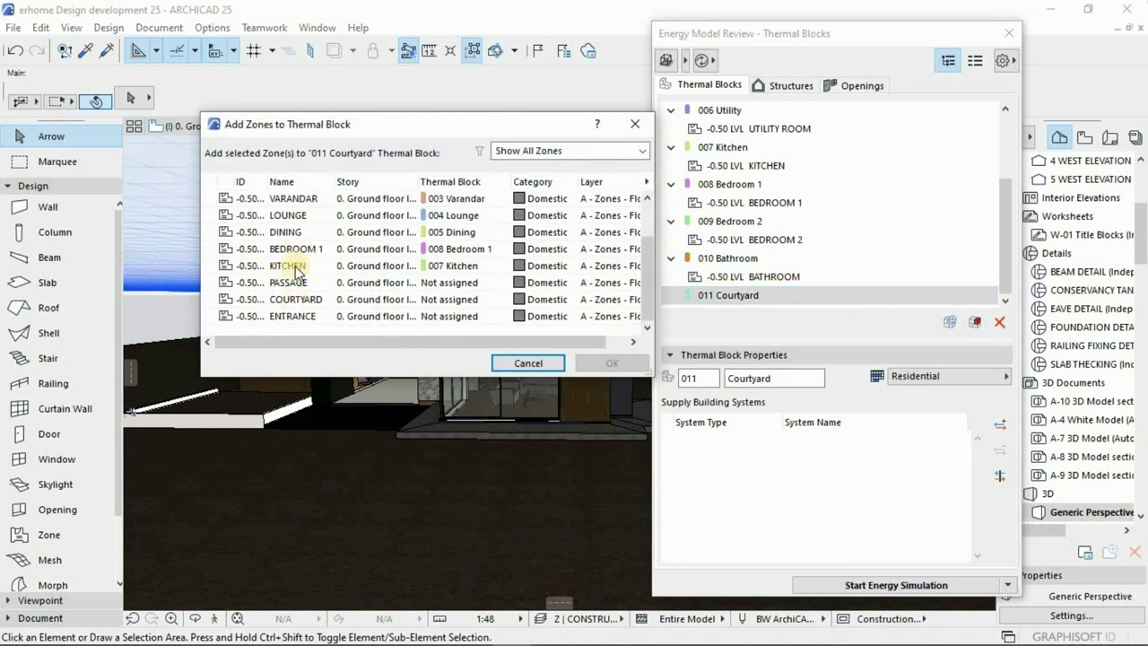
{"action": "left_click", "coordinate": [463, 299]}
{"action": "left_click", "coordinate": [611, 364]}
Collapse all thermal blocks from Courtyard up to Varandar so that only the block names are listed
{"action": "left_click", "coordinate": [671, 276]}
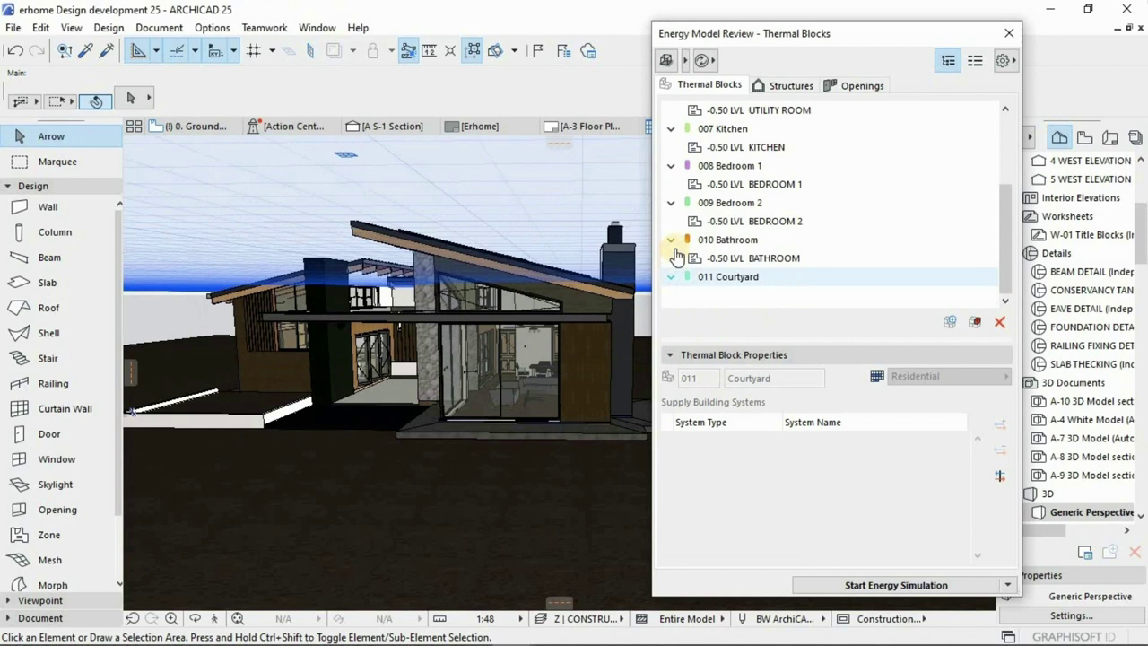
{"action": "left_click", "coordinate": [668, 259]}
{"action": "left_click", "coordinate": [671, 239]}
{"action": "left_click", "coordinate": [673, 220]}
{"action": "left_click", "coordinate": [673, 203]}
{"action": "left_click", "coordinate": [673, 184]}
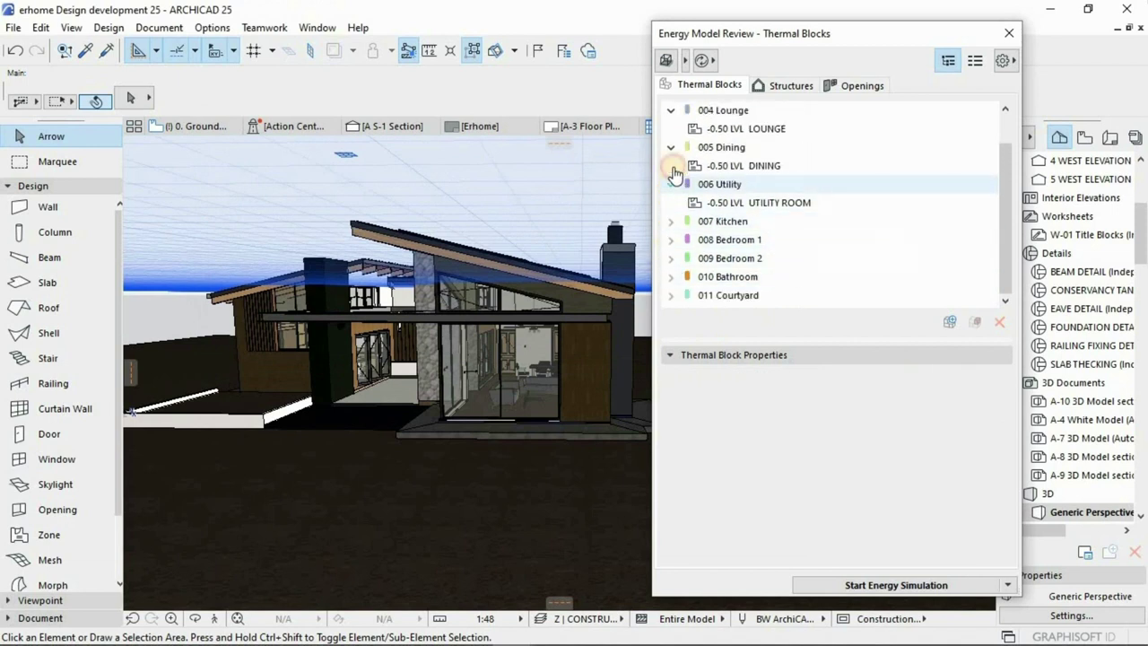
{"action": "left_click", "coordinate": [674, 165]}
{"action": "left_click", "coordinate": [674, 150]}
{"action": "left_click", "coordinate": [671, 109]}
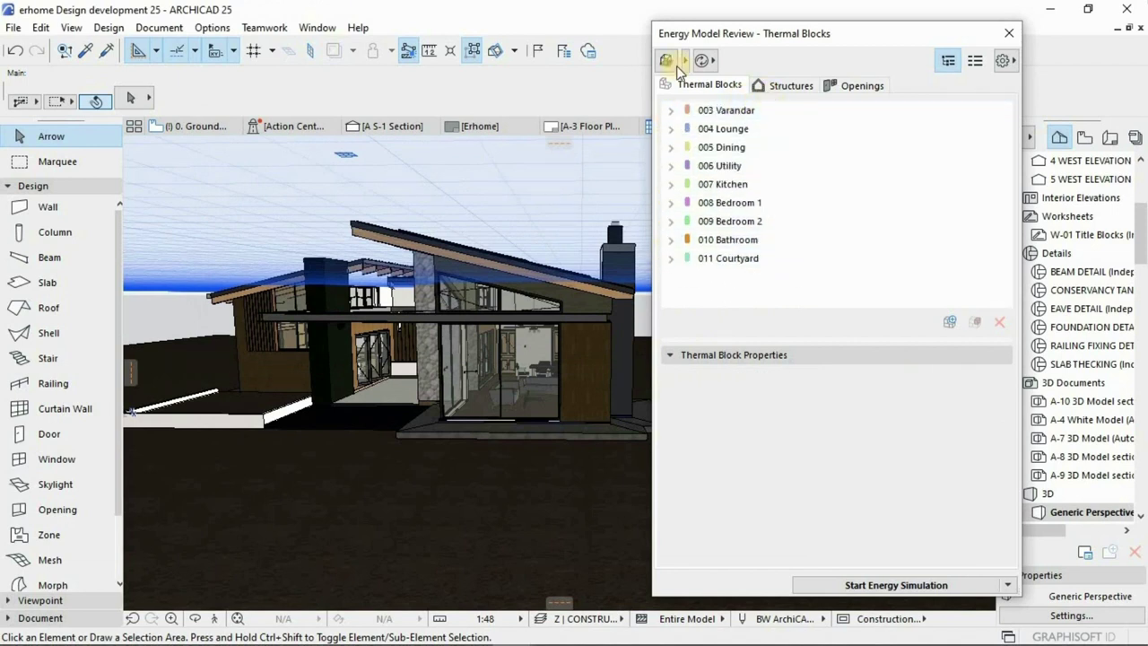
Open the Update Zones dialog from the Energy Model Review
{"action": "left_click", "coordinate": [703, 61]}
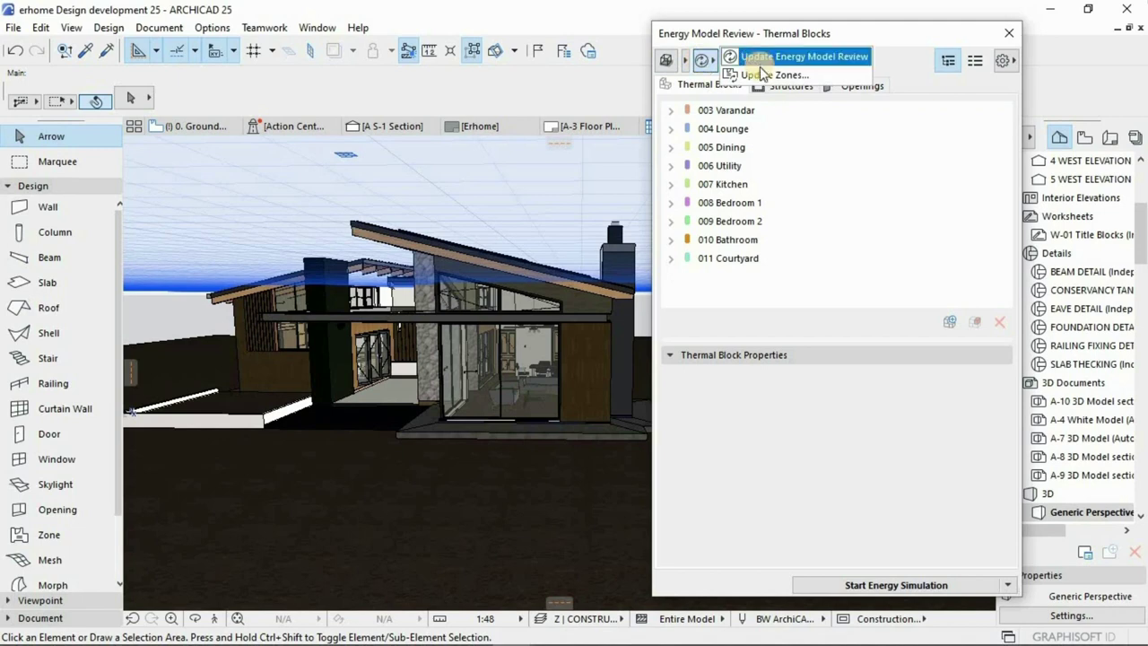
{"action": "left_click", "coordinate": [761, 75]}
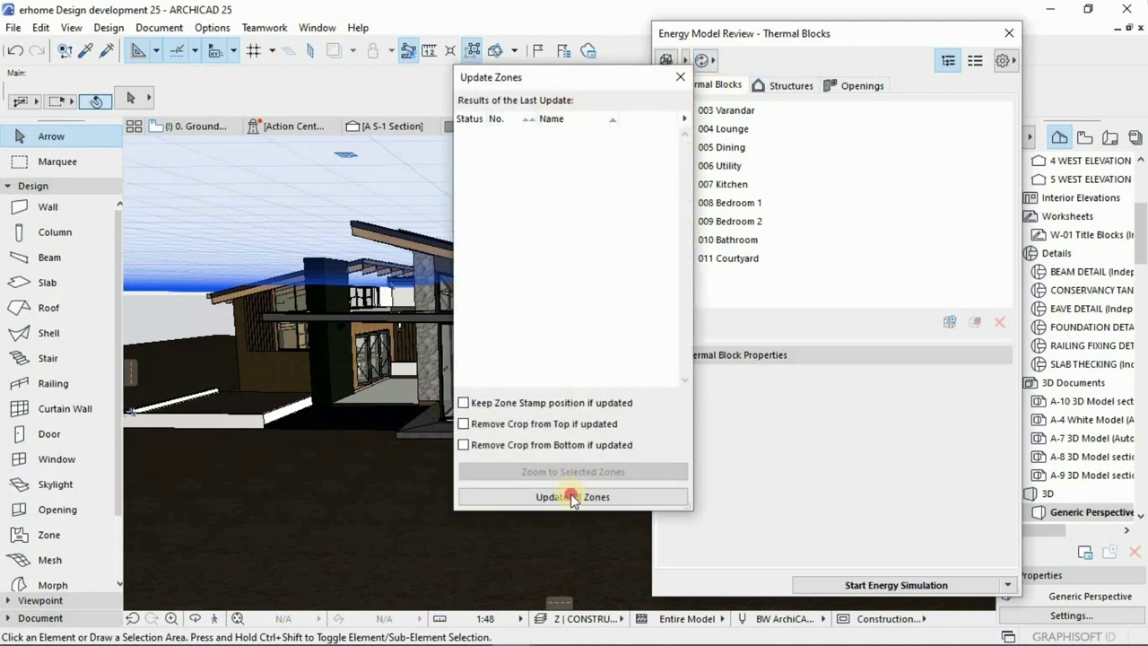
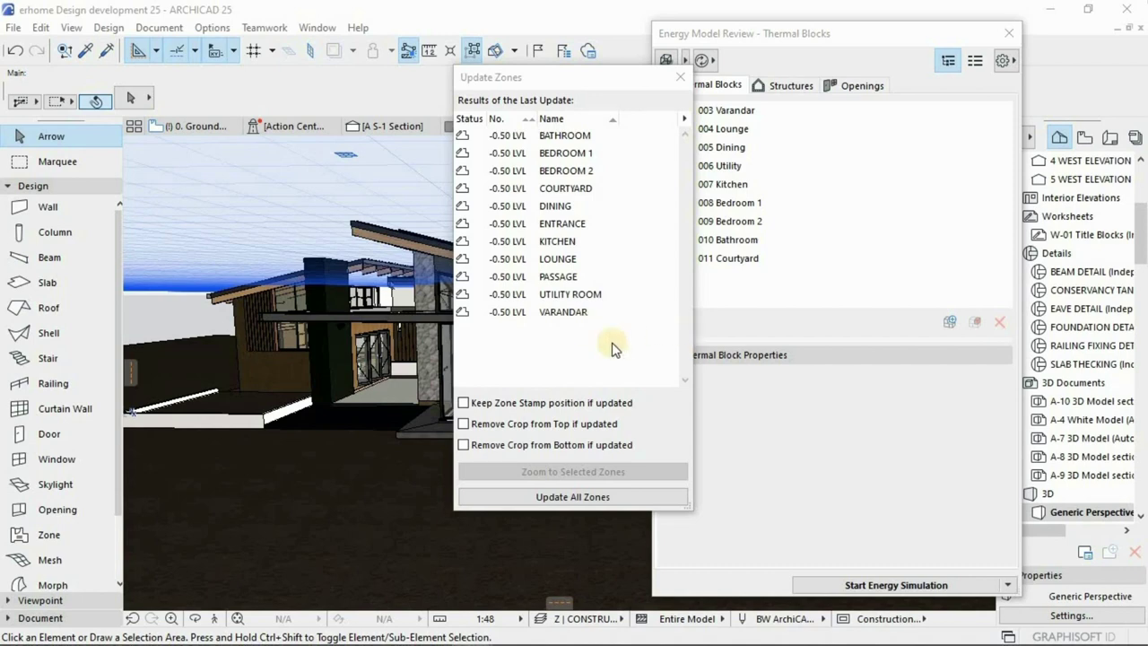
Close the Update Zones dialog and show the properties of Varandar's external straight wall in the structures list
{"action": "left_click", "coordinate": [689, 77]}
{"action": "left_click", "coordinate": [763, 85]}
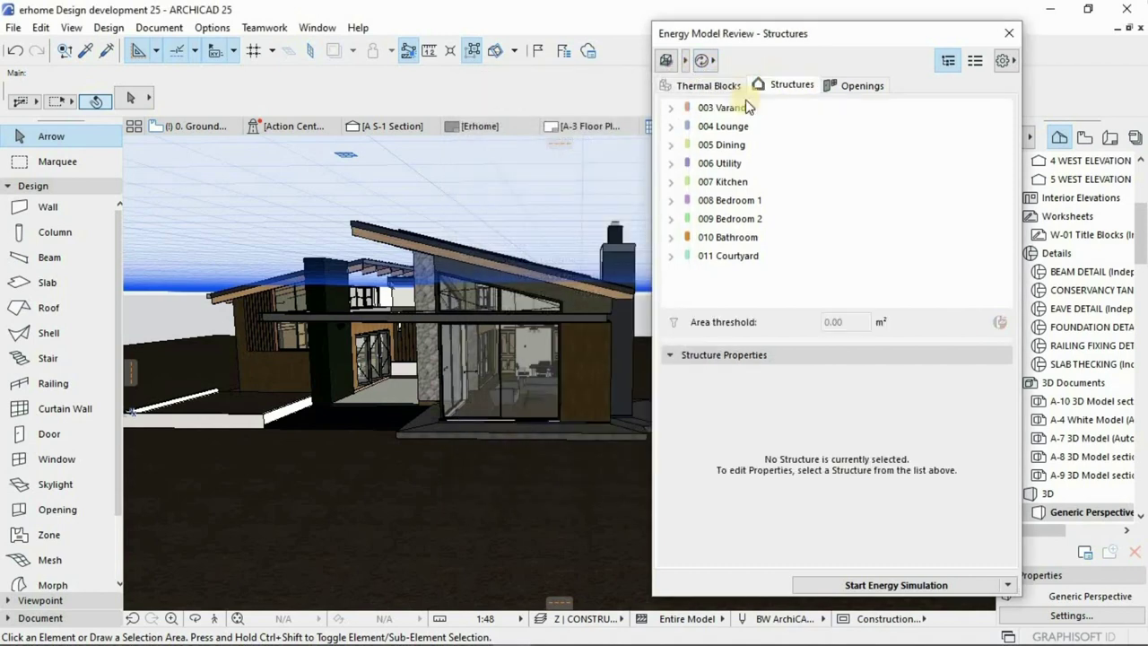
{"action": "left_click", "coordinate": [671, 108]}
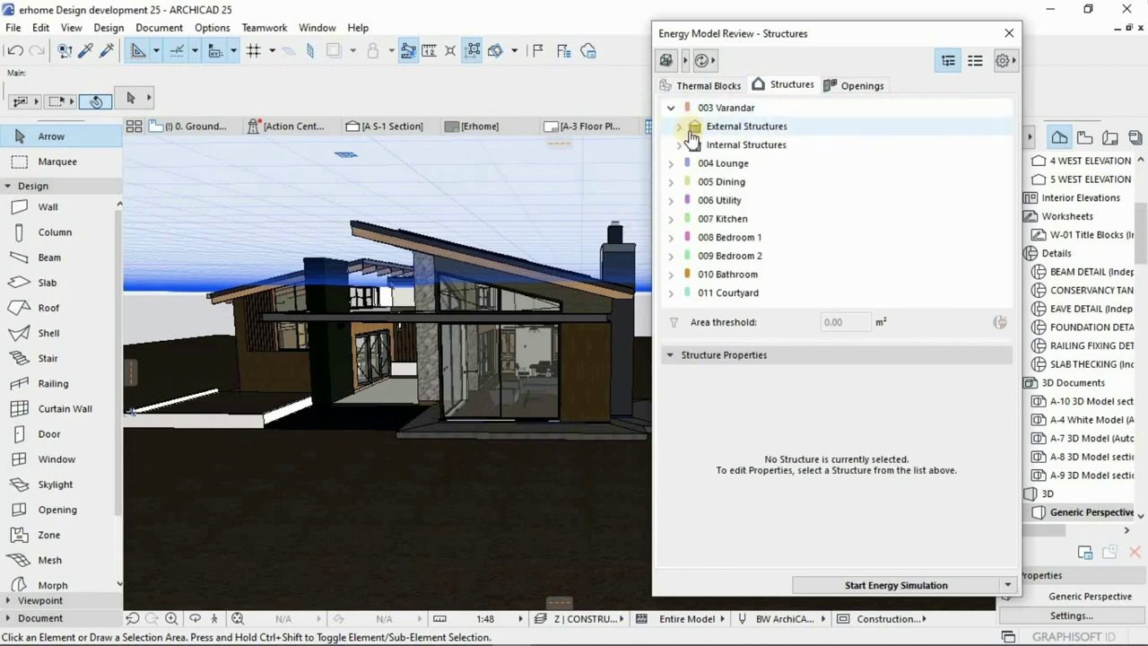
{"action": "left_click", "coordinate": [679, 126]}
{"action": "left_click", "coordinate": [718, 144]}
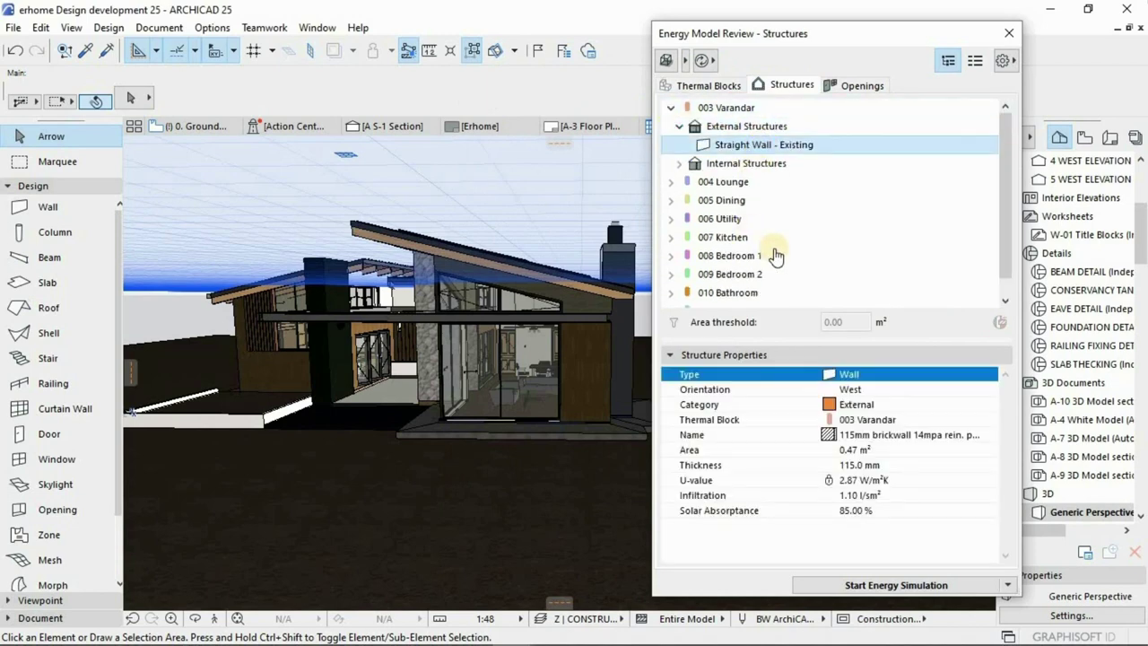
Override the U-value of Varandar's external straight wall with 1.90 W/m²K
{"action": "left_click", "coordinate": [831, 481]}
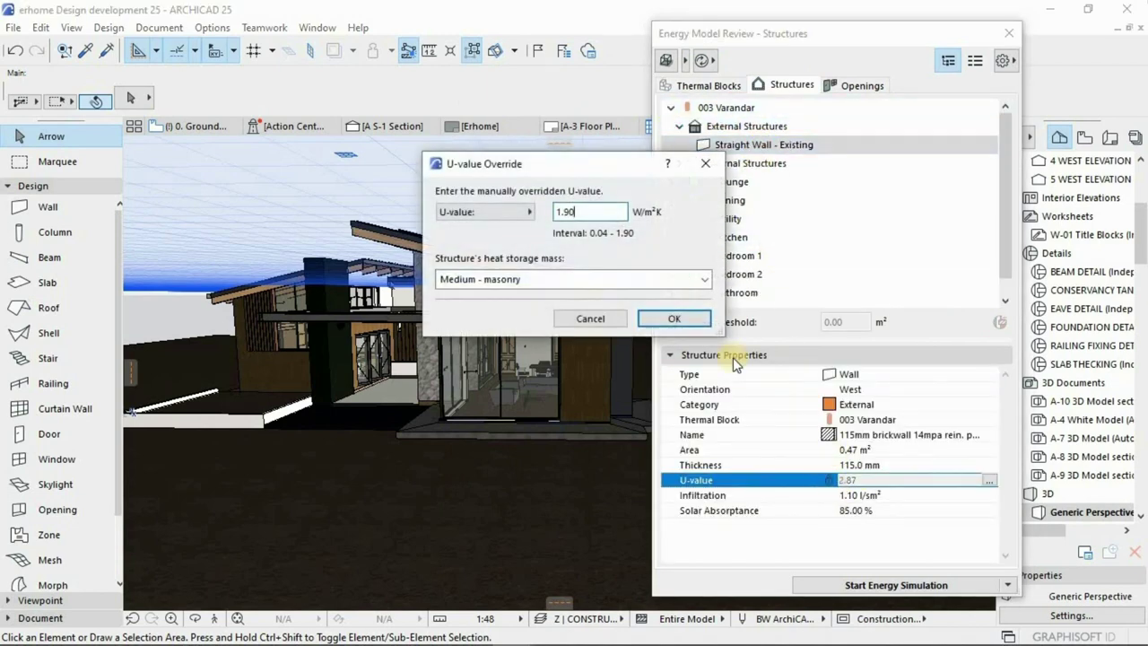
{"action": "right_click", "coordinate": [585, 212]}
{"action": "left_click", "coordinate": [602, 256]}
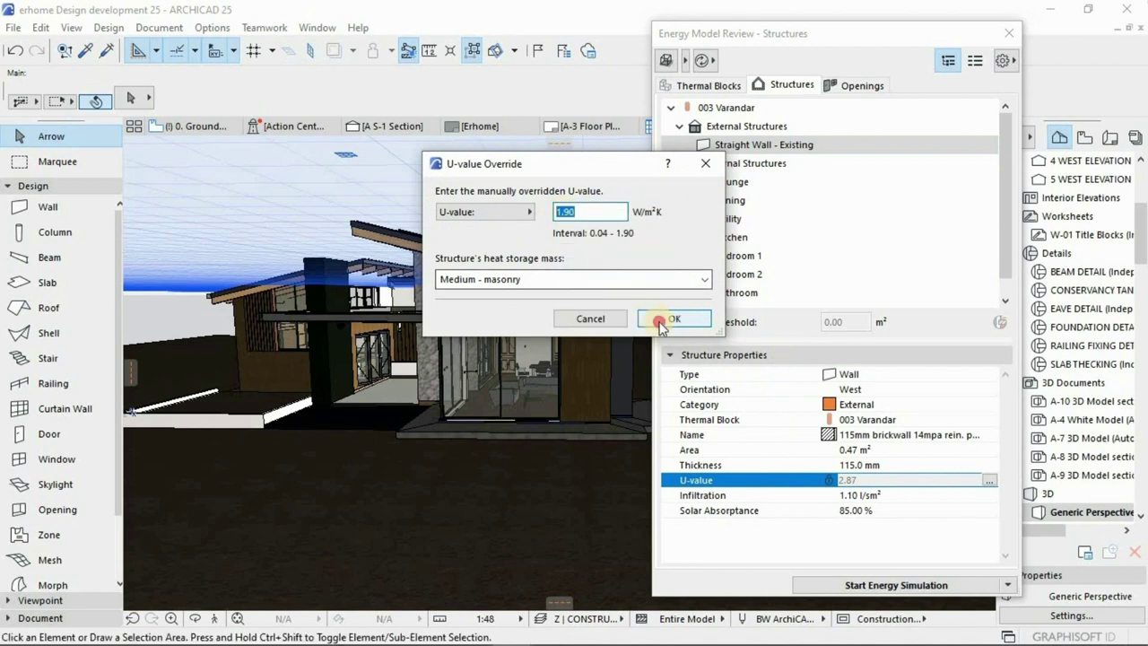
{"action": "left_click", "coordinate": [674, 319]}
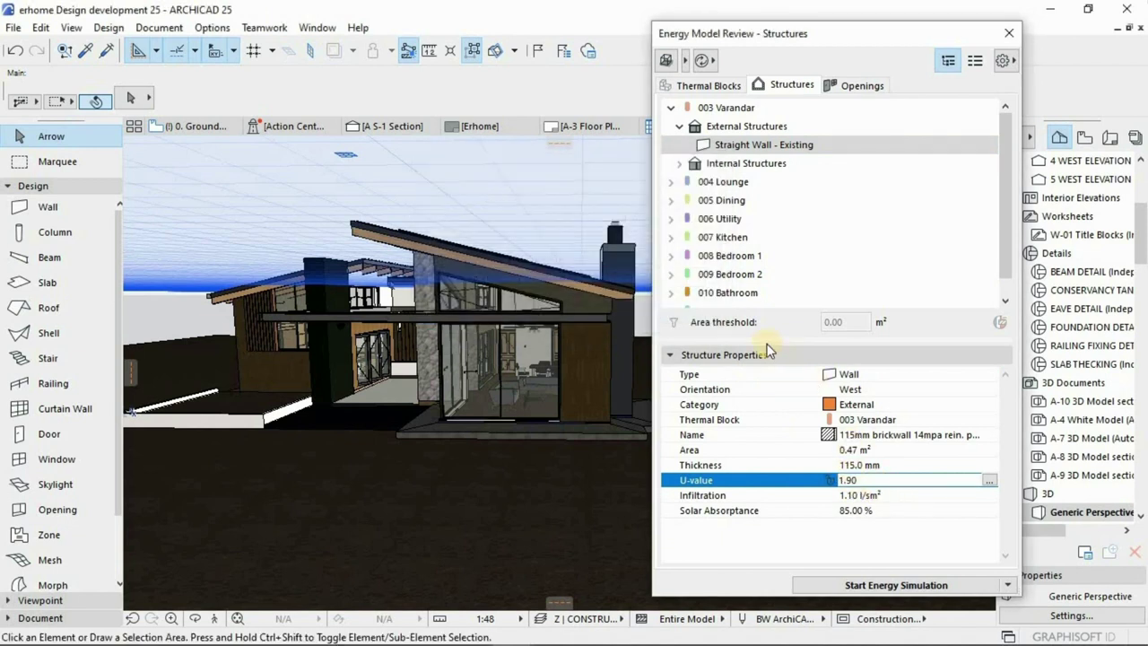
Examine the properties of Varandar's internal virtual structure and straight wall, and collapse its internal structures
{"action": "left_click", "coordinate": [679, 163]}
{"action": "left_click", "coordinate": [747, 200]}
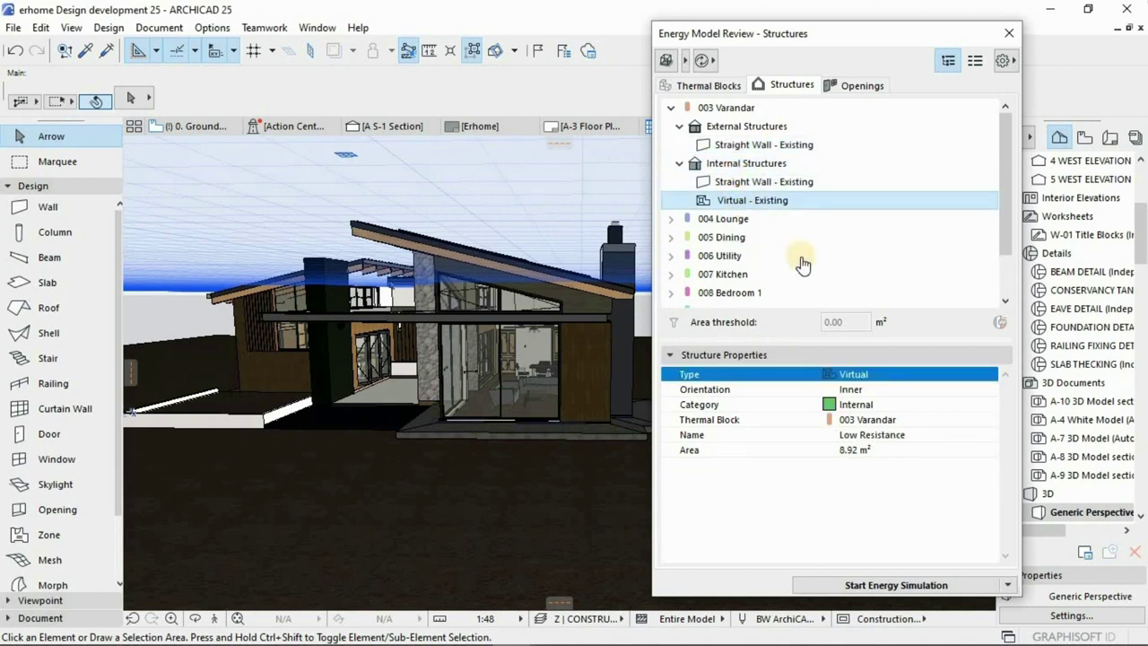
{"action": "left_click", "coordinate": [739, 181]}
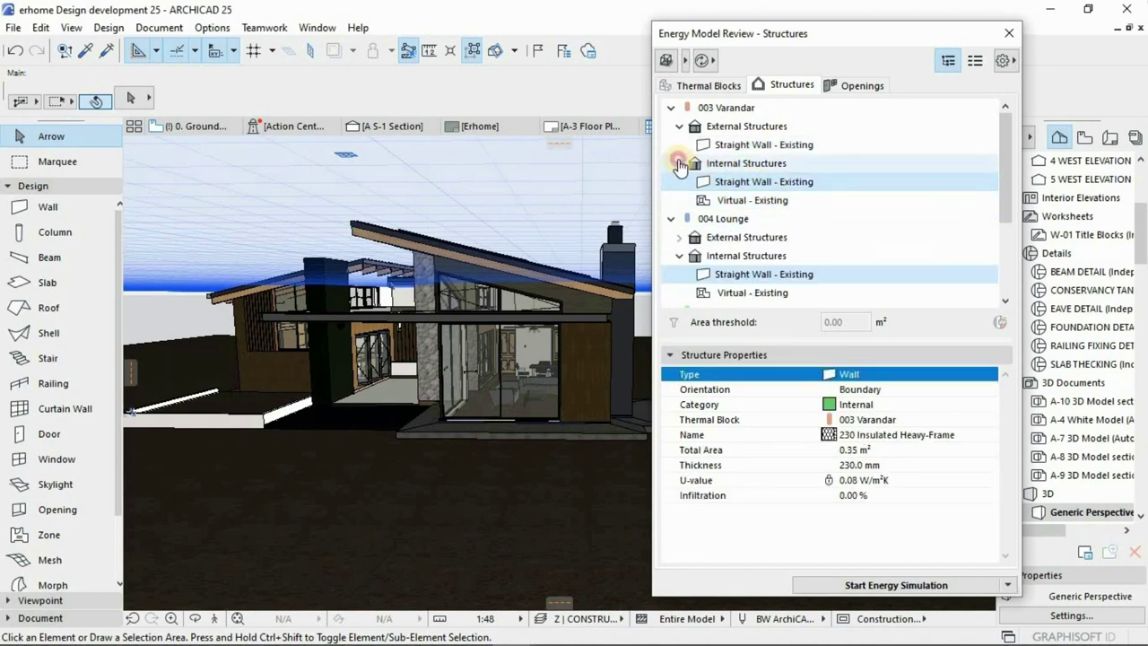
{"action": "left_click", "coordinate": [679, 163]}
Examine the properties of the Lounge's external straight wall and slab, and collapse the Lounge block
{"action": "left_click", "coordinate": [679, 200]}
{"action": "left_click", "coordinate": [754, 218]}
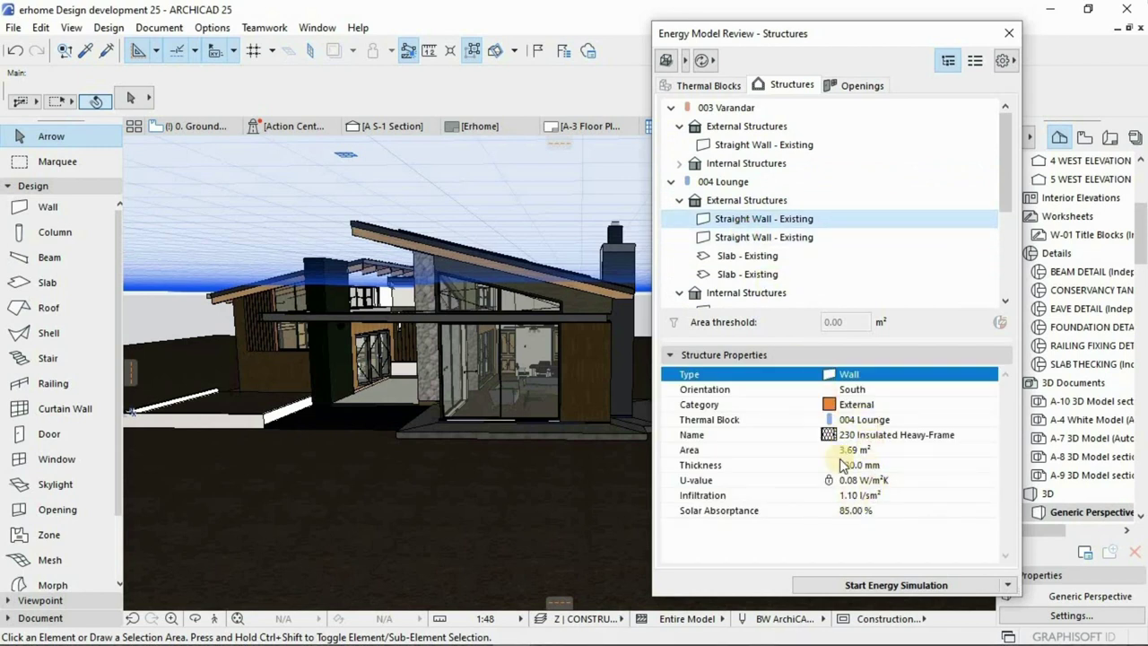
{"action": "left_click", "coordinate": [679, 200]}
{"action": "left_click", "coordinate": [679, 200]}
{"action": "left_click", "coordinate": [747, 256]}
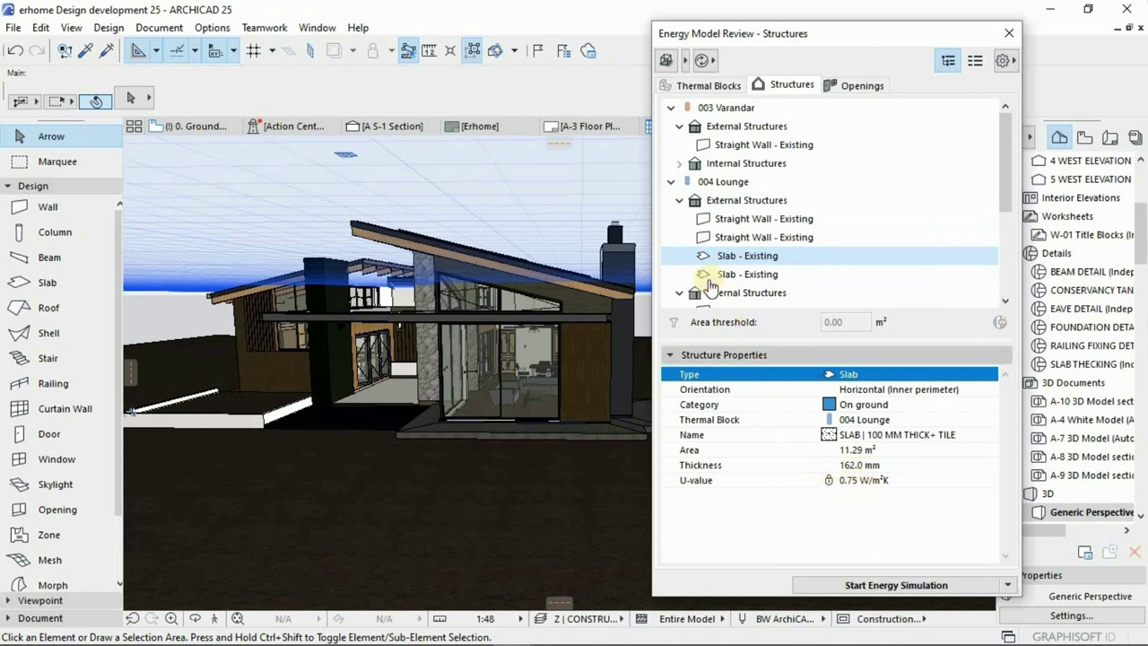
{"action": "left_click", "coordinate": [679, 200]}
{"action": "left_click", "coordinate": [671, 182]}
Examine the properties of the outer perimeter slab among Bedroom 1's external structures
{"action": "left_click", "coordinate": [671, 255]}
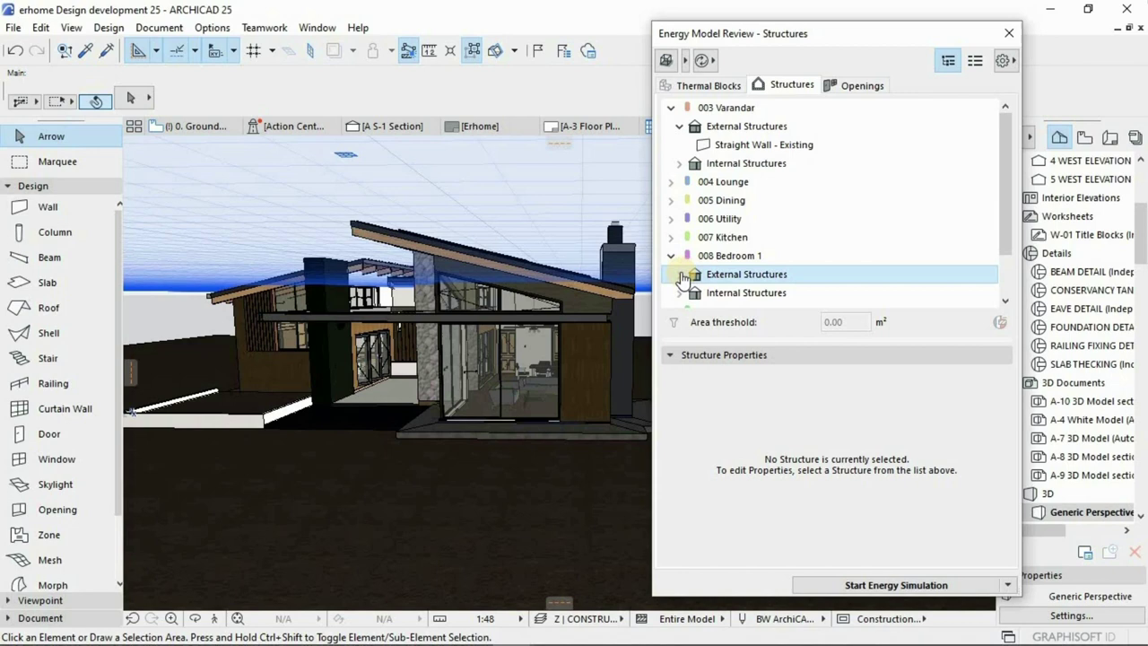
{"action": "left_click", "coordinate": [679, 274]}
{"action": "scroll", "coordinate": [744, 251], "scroll_direction": "down", "scroll_amount": 1}
{"action": "left_click", "coordinate": [748, 237]}
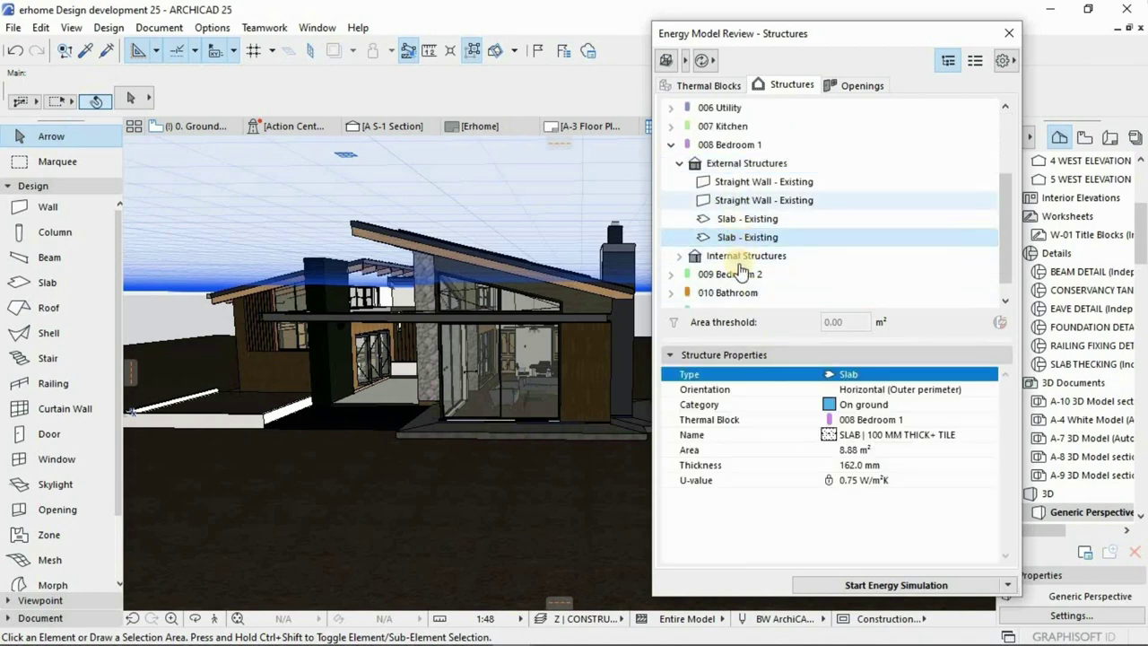
{"action": "scroll", "coordinate": [508, 331], "scroll_direction": "up", "scroll_amount": 1}
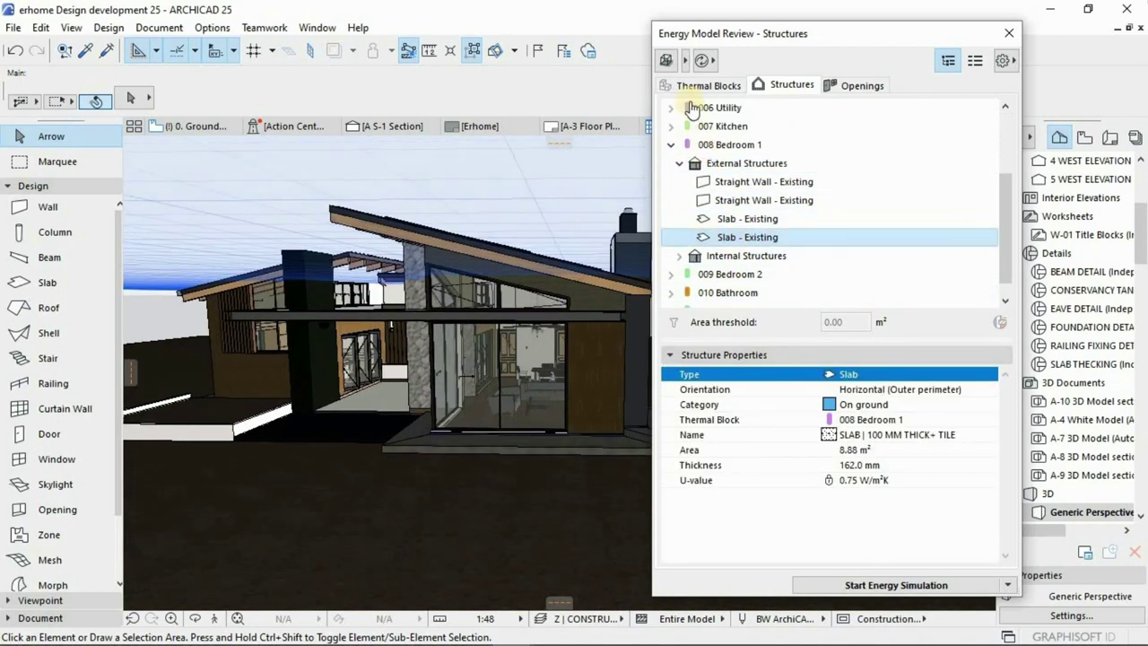
Turn on the 3D model review display and examine Bedroom 1's inner perimeter slab and external straight walls
{"action": "left_click", "coordinate": [666, 60]}
{"action": "left_click", "coordinate": [734, 221]}
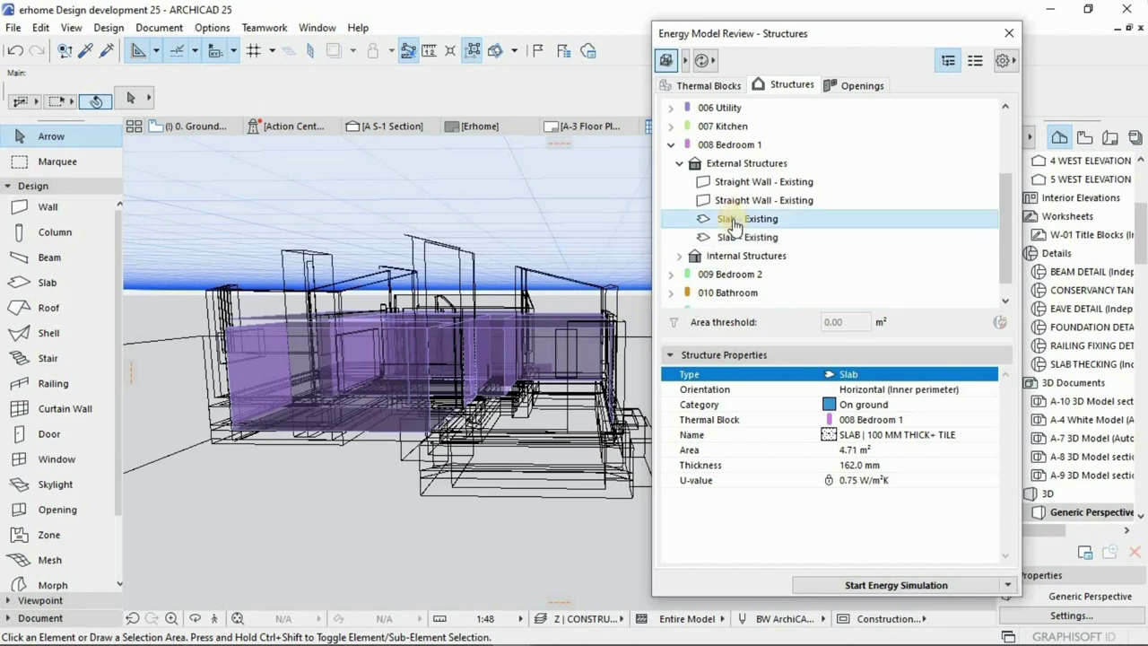
{"action": "left_click", "coordinate": [734, 201]}
{"action": "left_click", "coordinate": [729, 182]}
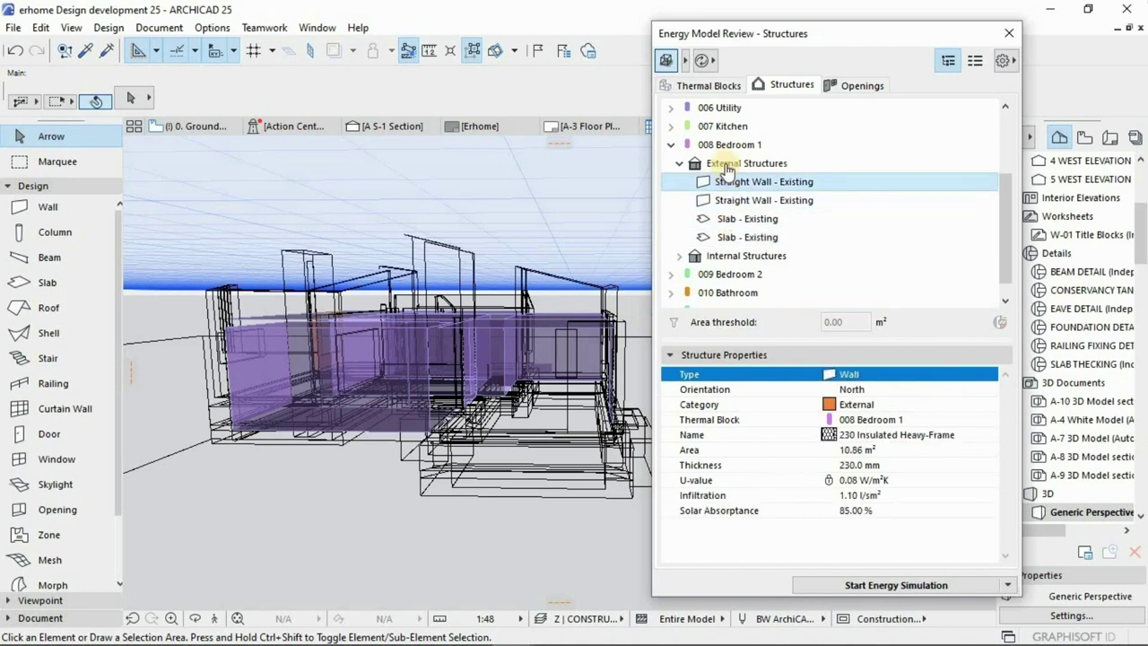
Expand Bedroom 1's internal structures to examine the straight wall, and collapse them
{"action": "left_click", "coordinate": [729, 259]}
{"action": "left_click", "coordinate": [679, 256]}
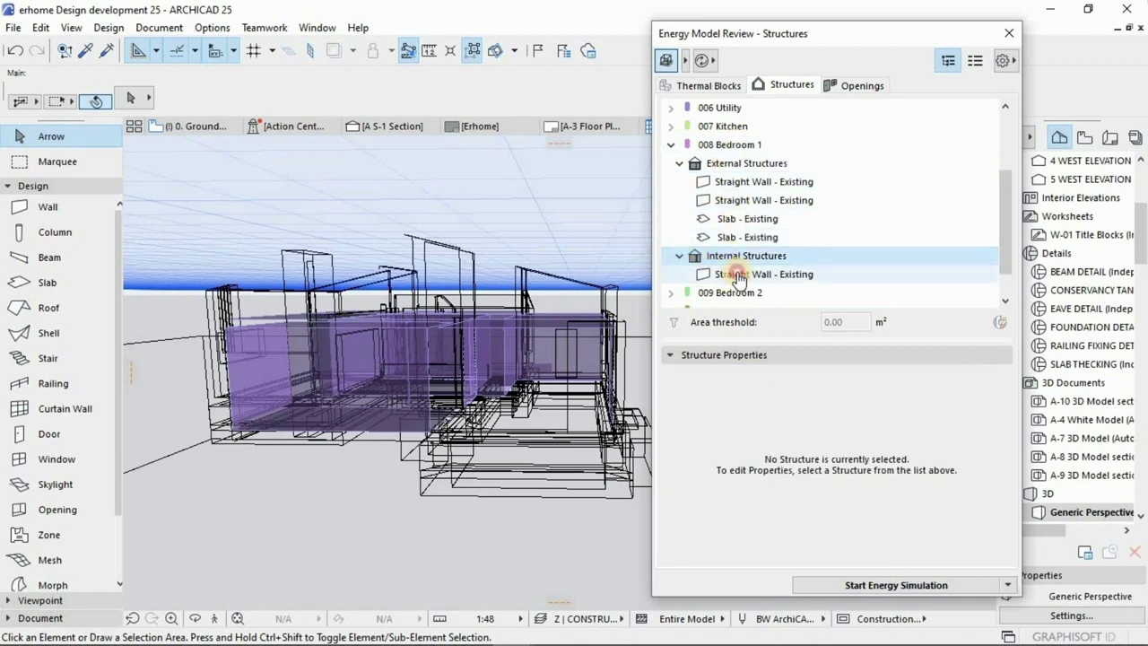
{"action": "left_click", "coordinate": [731, 273]}
{"action": "left_click", "coordinate": [696, 276]}
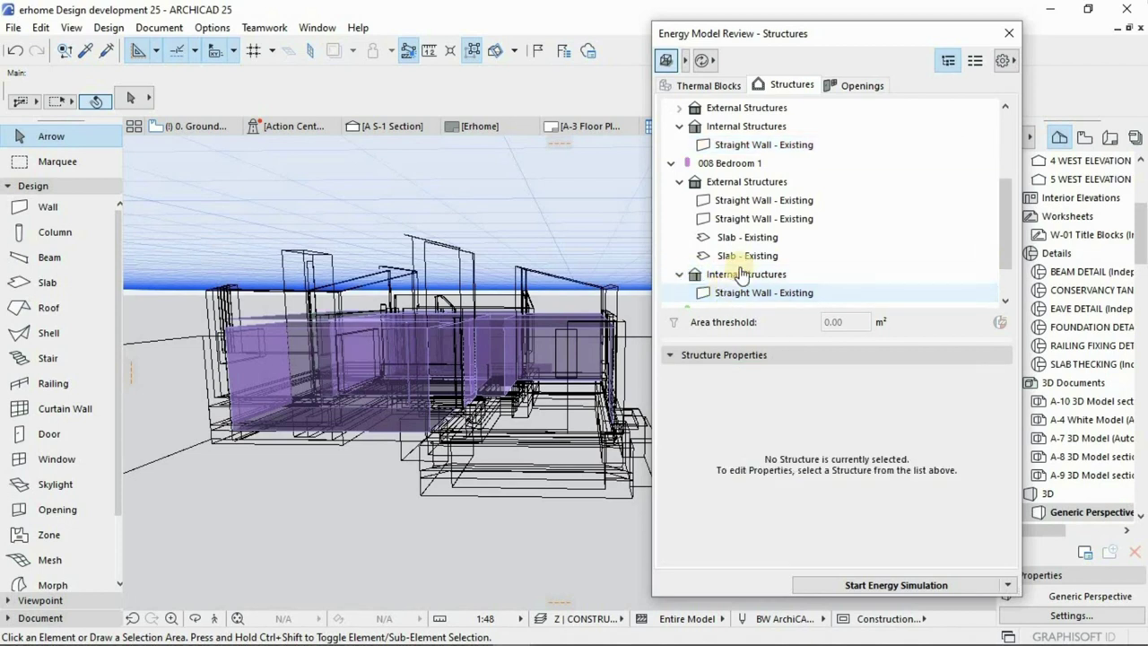
{"action": "left_click", "coordinate": [679, 274]}
{"action": "scroll", "coordinate": [689, 285], "scroll_direction": "down", "scroll_amount": 1}
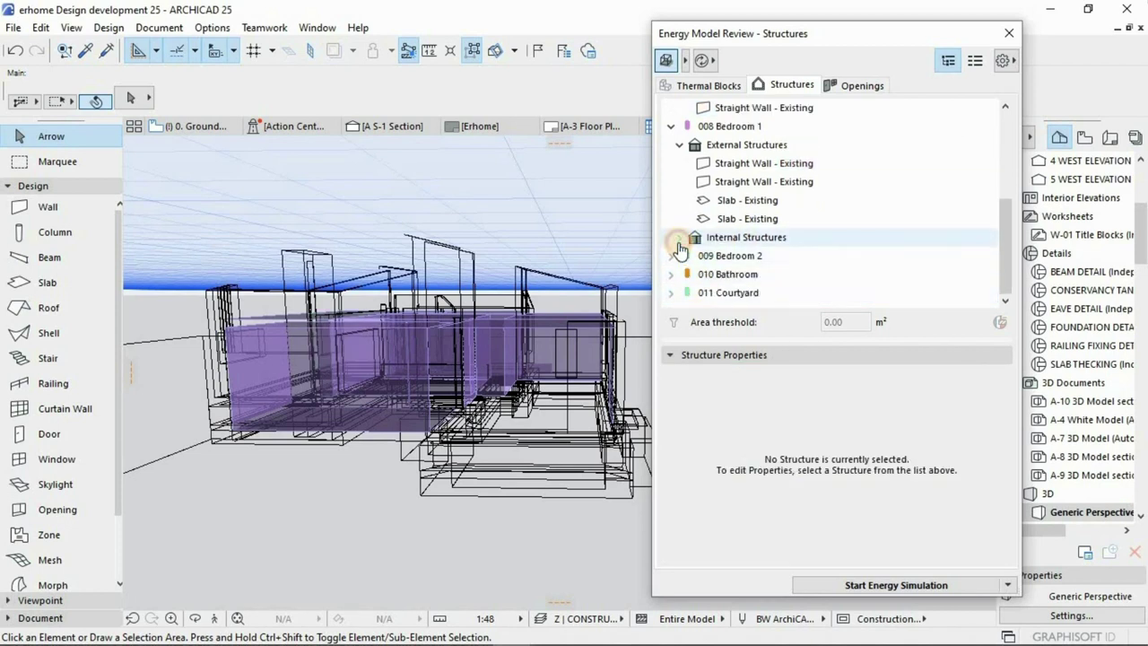
{"action": "left_click", "coordinate": [680, 238]}
Open the openings list and examine the windows of the Varandar and Lounge blocks, including the Lounge's *1527 window
{"action": "left_click", "coordinate": [863, 85]}
{"action": "left_click", "coordinate": [671, 107]}
{"action": "left_click", "coordinate": [695, 127]}
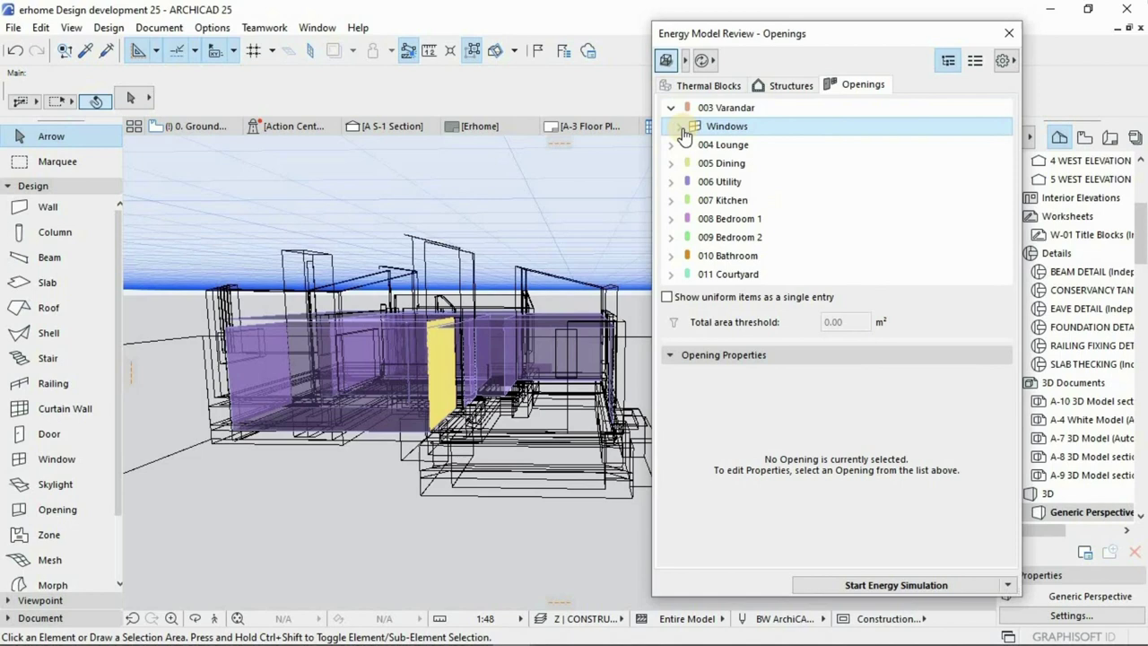
{"action": "left_click", "coordinate": [671, 144]}
{"action": "double_click", "coordinate": [727, 163]}
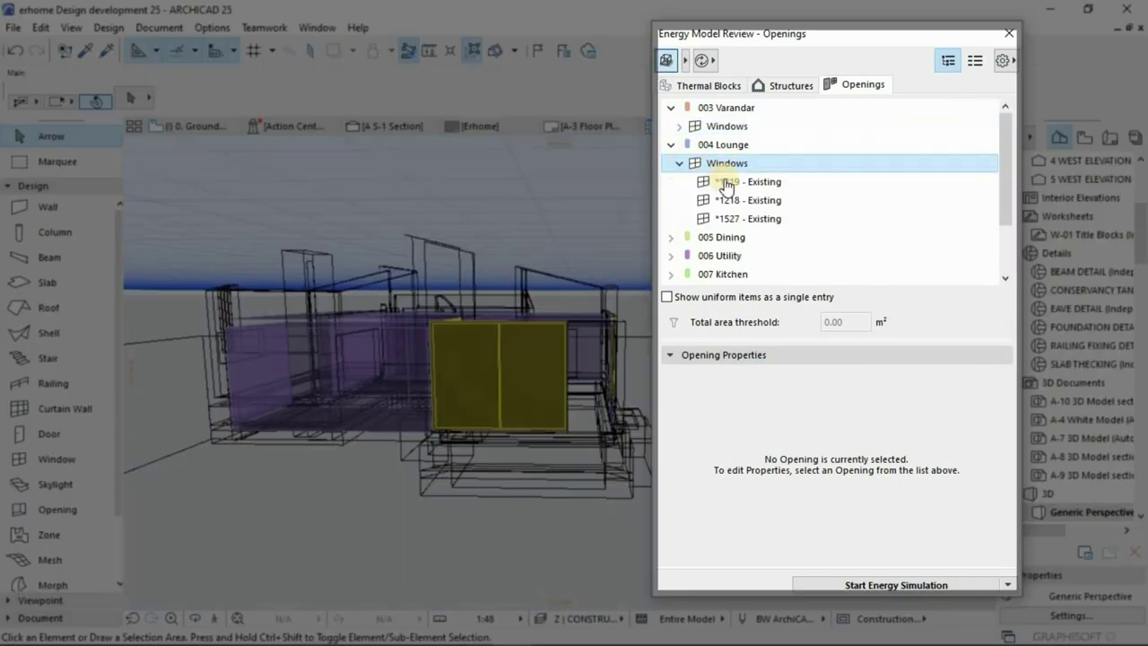
{"action": "left_click", "coordinate": [723, 182]}
{"action": "left_click", "coordinate": [729, 224]}
{"action": "left_click", "coordinate": [731, 237]}
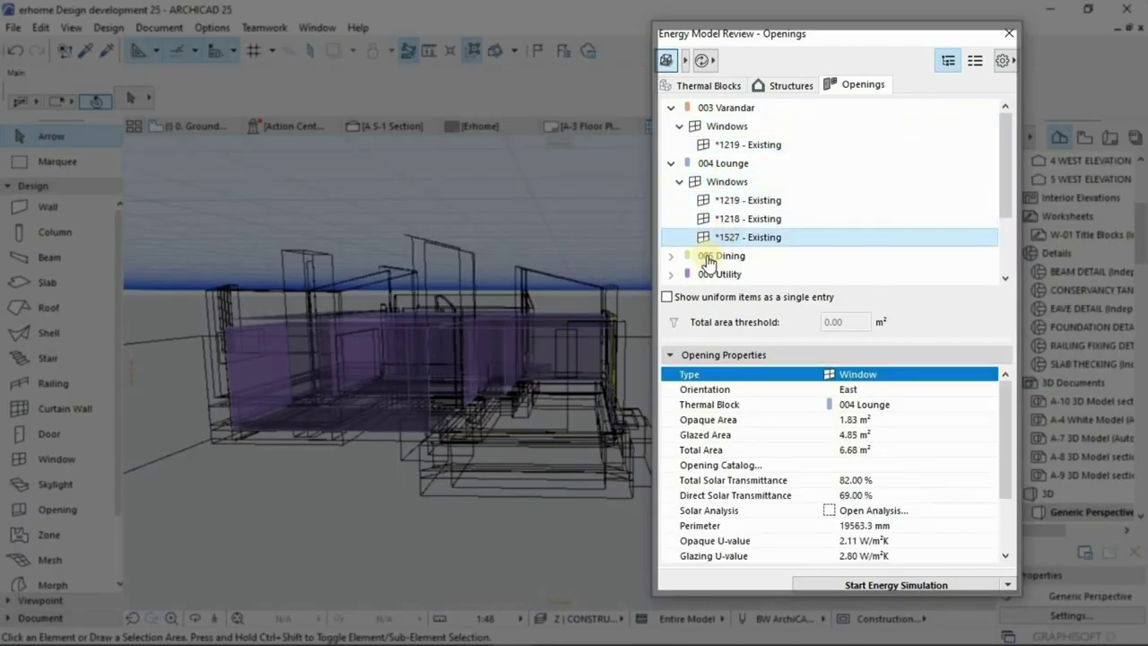
Examine the properties of the Dining block's D16 door and the Utility block's D05 door
{"action": "left_click", "coordinate": [671, 256]}
{"action": "double_click", "coordinate": [702, 276]}
{"action": "left_click", "coordinate": [722, 274]}
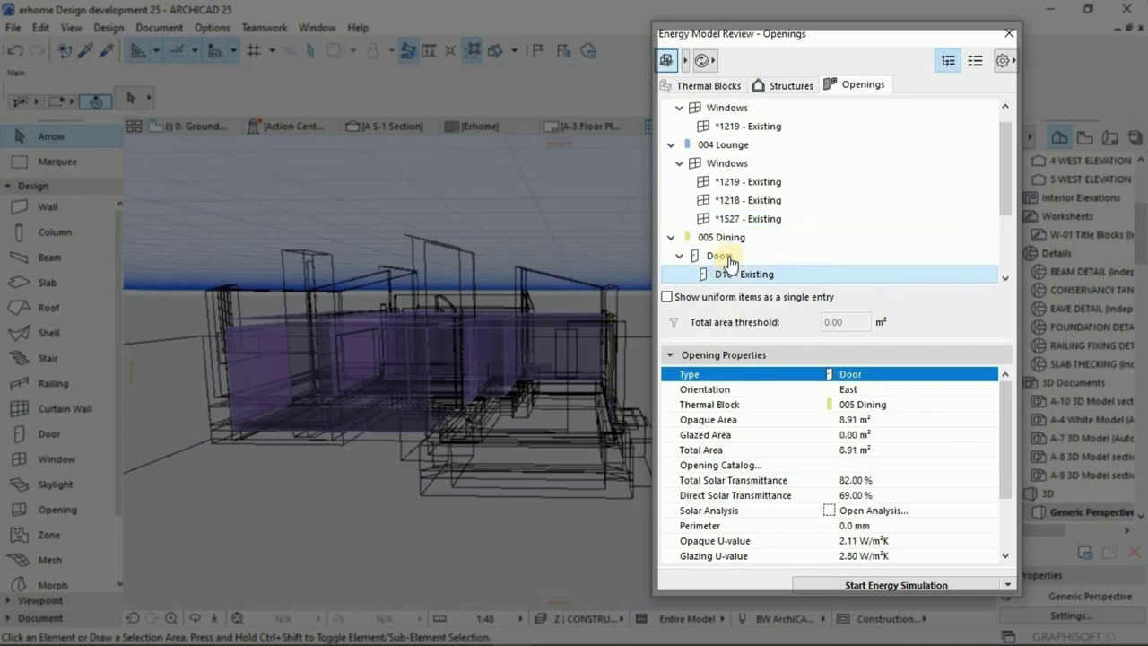
{"action": "scroll", "coordinate": [713, 260], "scroll_direction": "down", "scroll_amount": 1}
{"action": "left_click", "coordinate": [671, 237]}
{"action": "left_click", "coordinate": [678, 257]}
{"action": "left_click", "coordinate": [732, 275]}
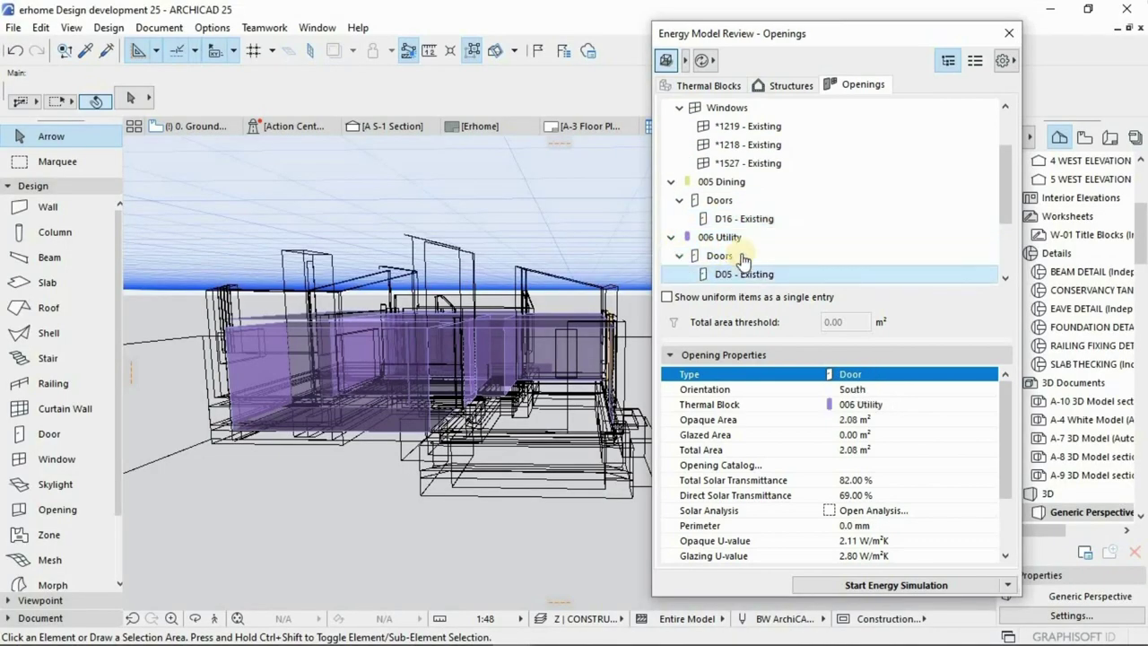
Review the U-values and infiltration of the Utility block's D05 door and its HS1518 window
{"action": "scroll", "coordinate": [741, 259], "scroll_direction": "down", "scroll_amount": 1}
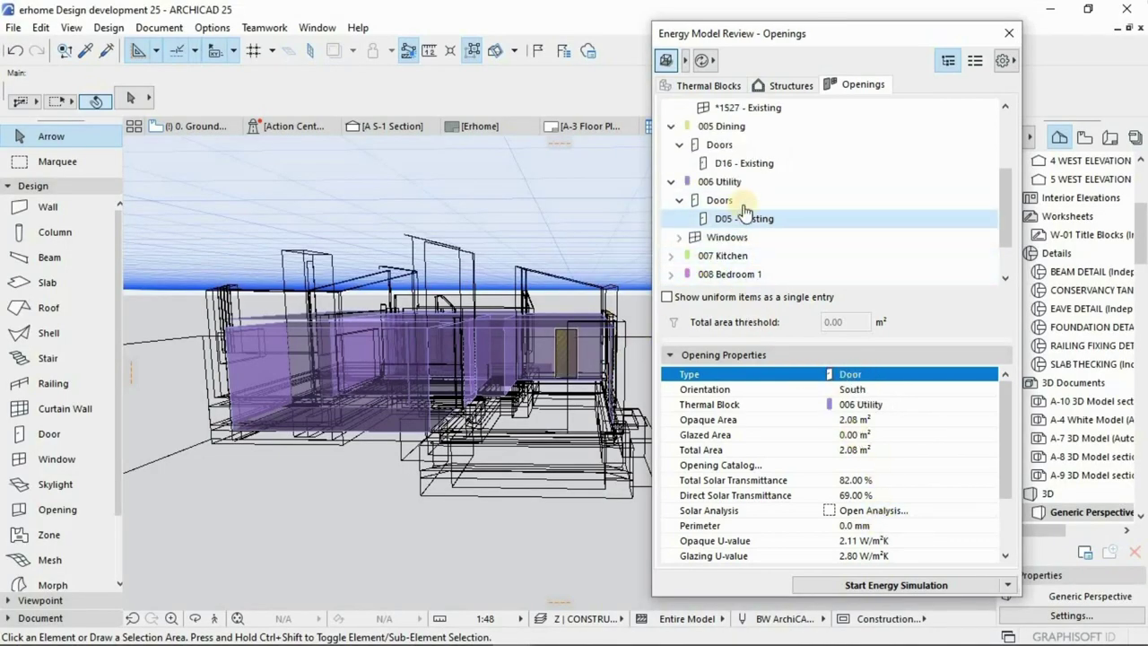
{"action": "scroll", "coordinate": [856, 516], "scroll_direction": "down", "scroll_amount": 1}
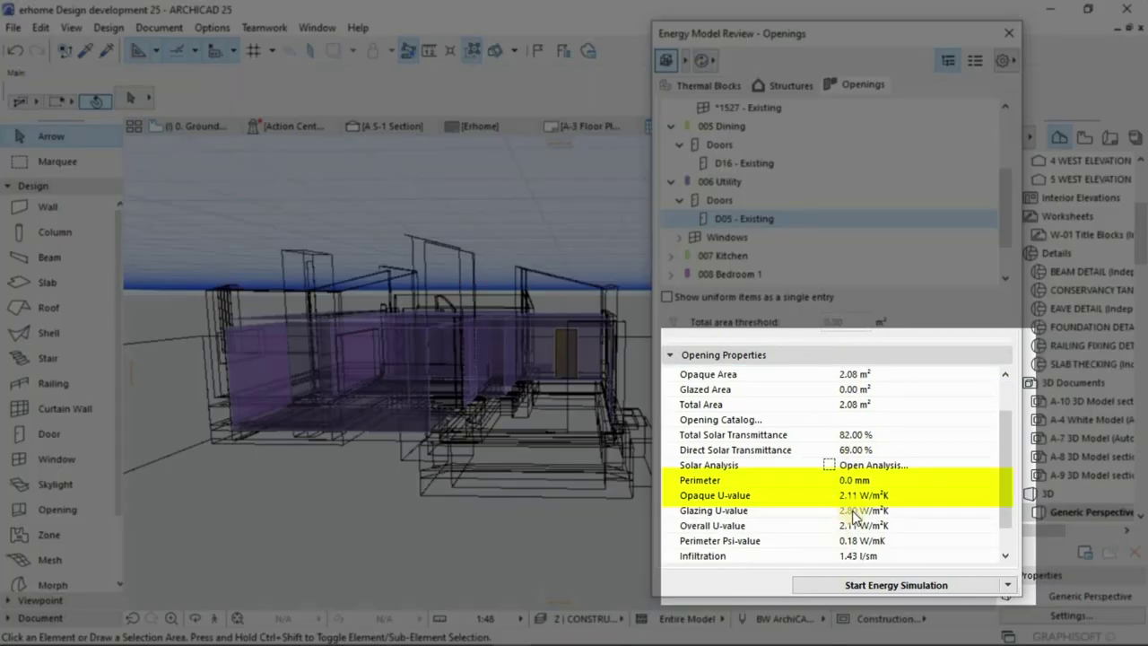
{"action": "scroll", "coordinate": [849, 513], "scroll_direction": "down", "scroll_amount": 1}
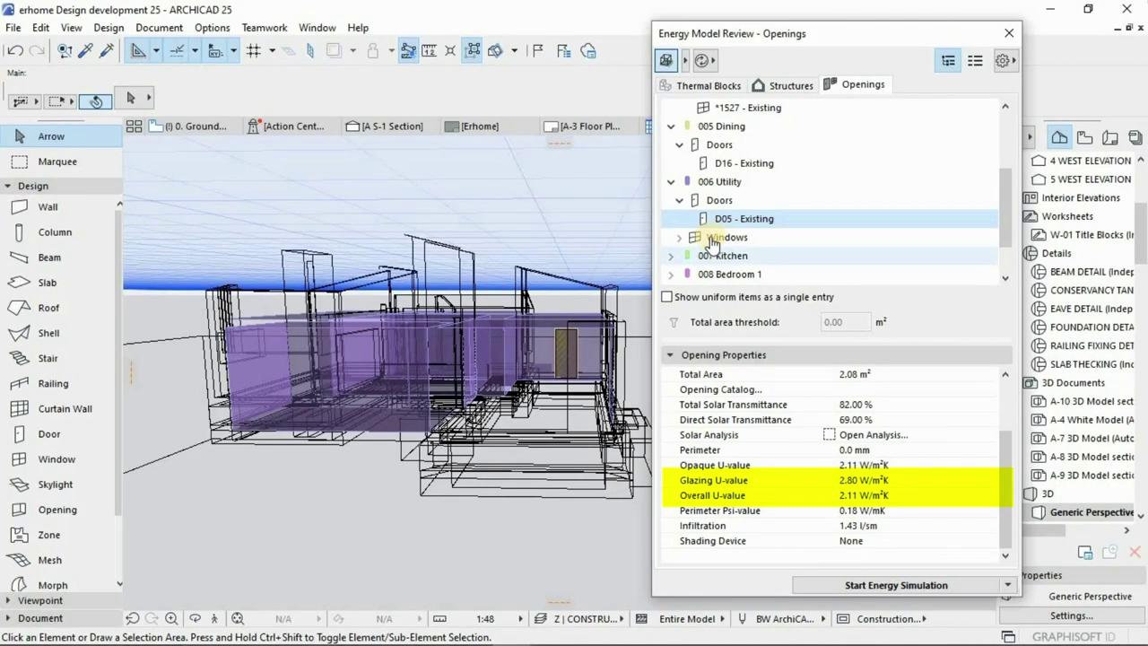
{"action": "left_click", "coordinate": [680, 237]}
{"action": "left_click", "coordinate": [724, 254]}
Show the zone volumes in the 3D model review, try the unused zones option and reselect the HS1518 window
{"action": "left_click", "coordinate": [703, 61]}
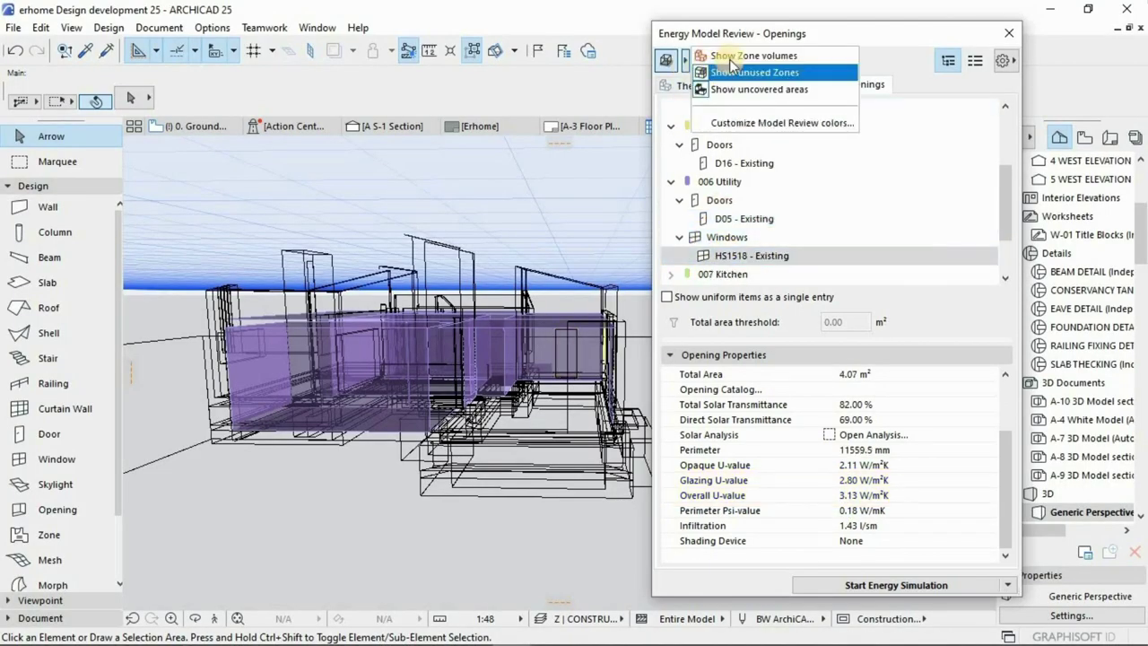
{"action": "left_click", "coordinate": [725, 53]}
{"action": "left_click", "coordinate": [686, 63]}
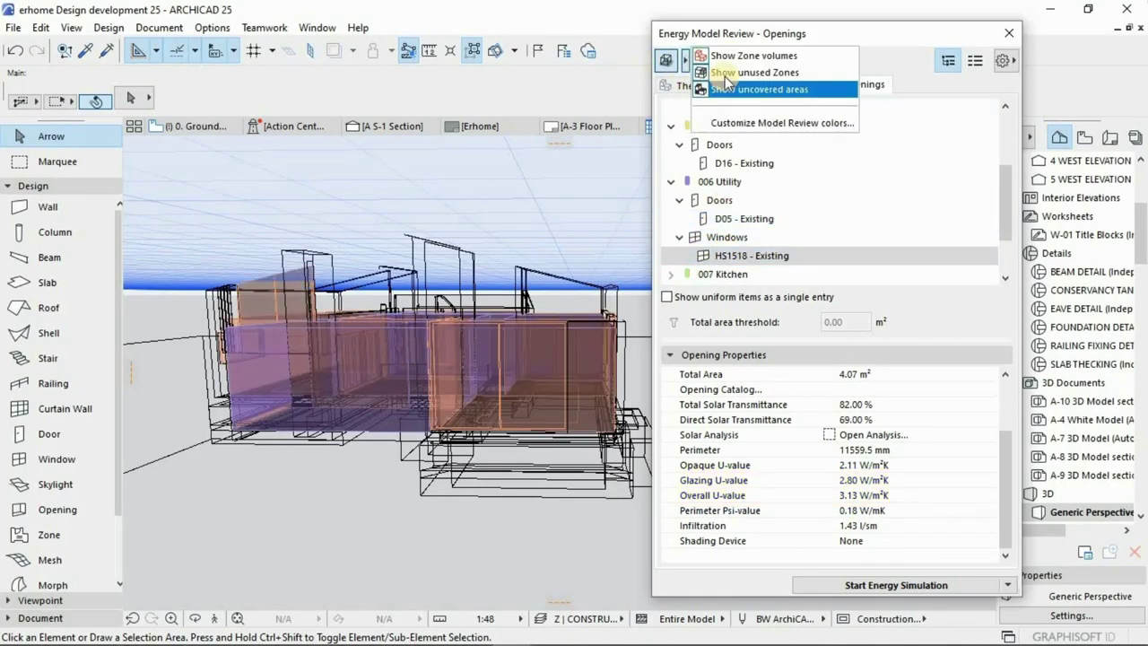
{"action": "left_click", "coordinate": [707, 75]}
{"action": "left_click", "coordinate": [729, 255]}
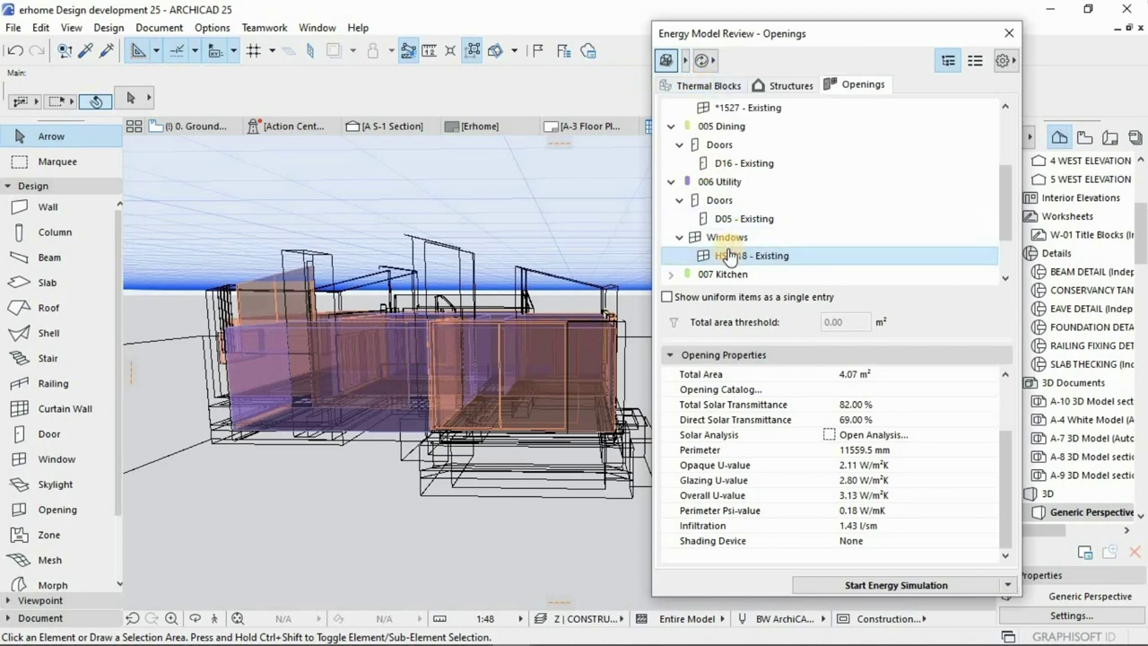
Switch the 3D model review display off and on, and hide the zone volumes
{"action": "left_click", "coordinate": [667, 61]}
{"action": "left_click", "coordinate": [667, 61]}
{"action": "left_click", "coordinate": [685, 60]}
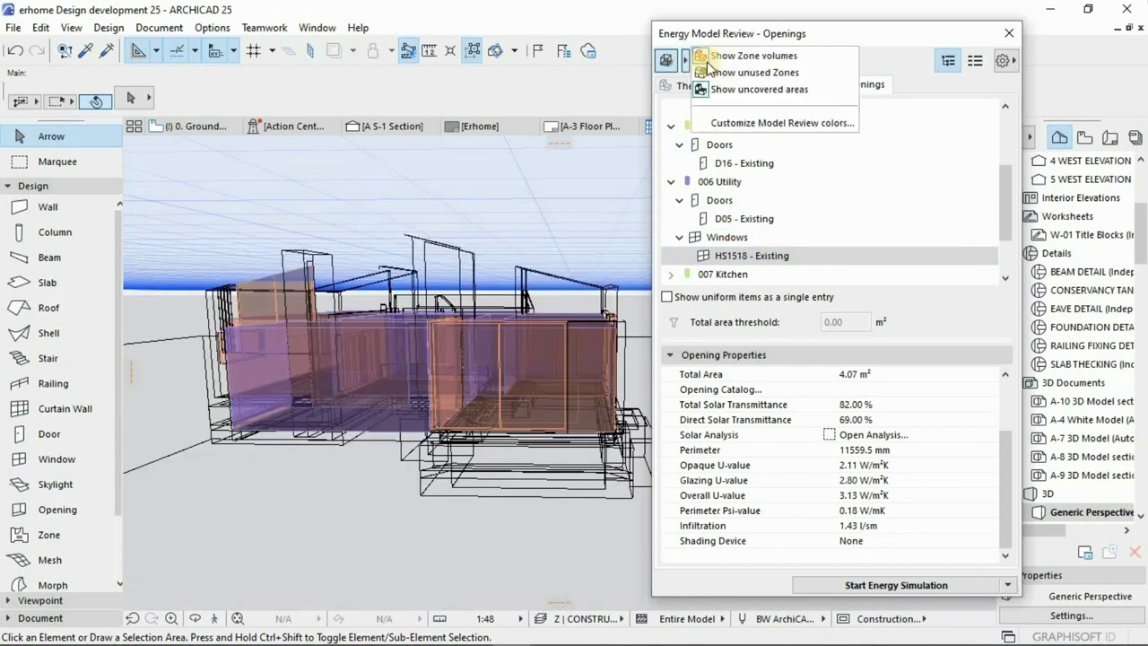
{"action": "left_click", "coordinate": [723, 56]}
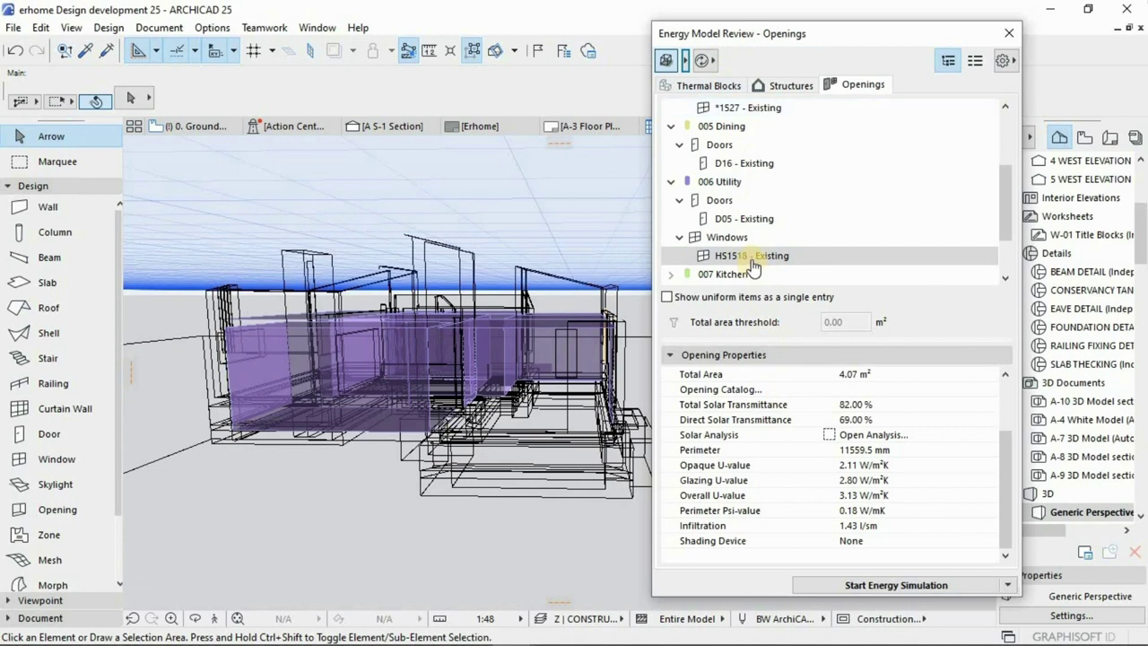
Recheck the Utility block's door and window, and examine the glazing U-value of the Kitchen's *1218 window
{"action": "left_click", "coordinate": [744, 222]}
{"action": "left_click", "coordinate": [736, 256]}
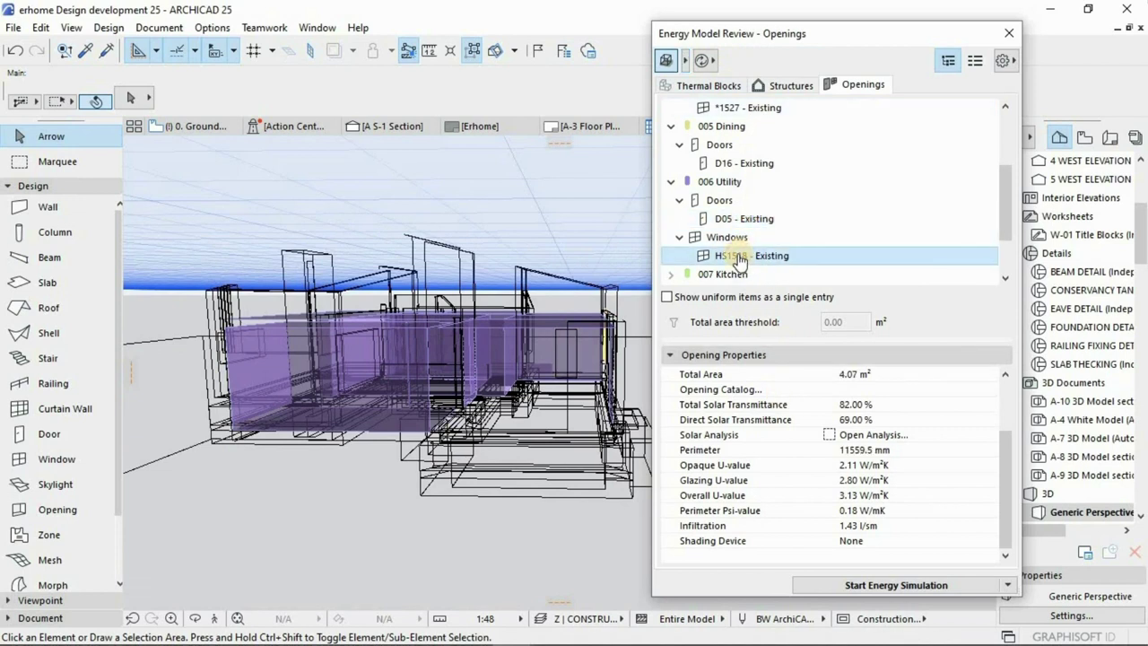
{"action": "left_click", "coordinate": [668, 282]}
{"action": "scroll", "coordinate": [726, 260], "scroll_direction": "down", "scroll_amount": 1}
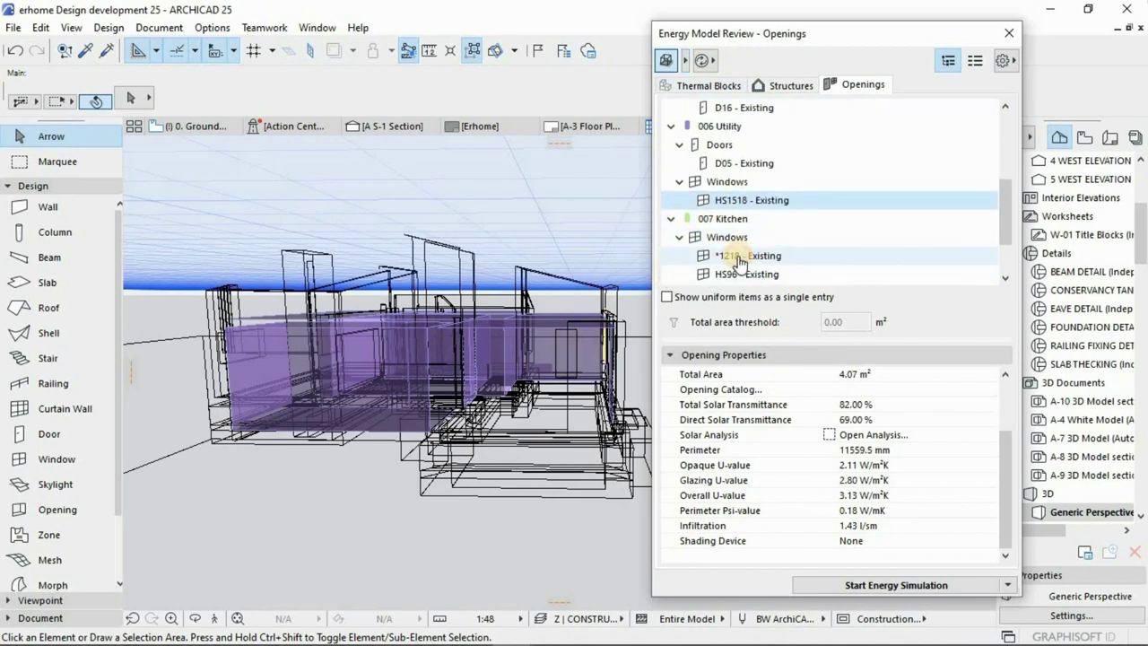
{"action": "left_click", "coordinate": [742, 257]}
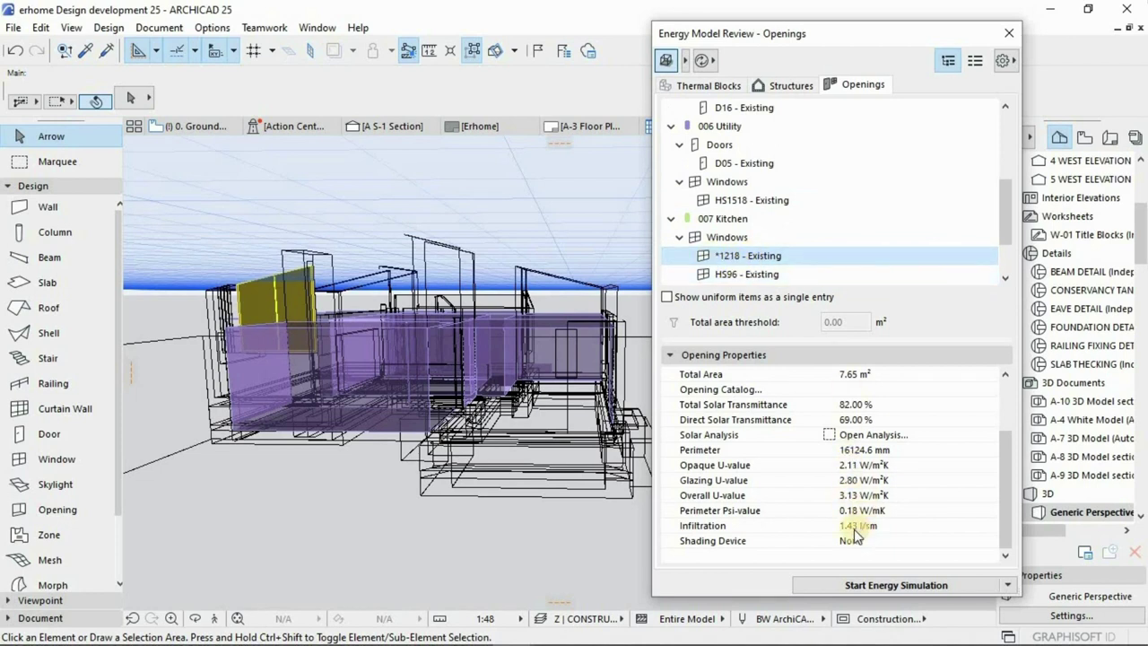
{"action": "left_click", "coordinate": [860, 481]}
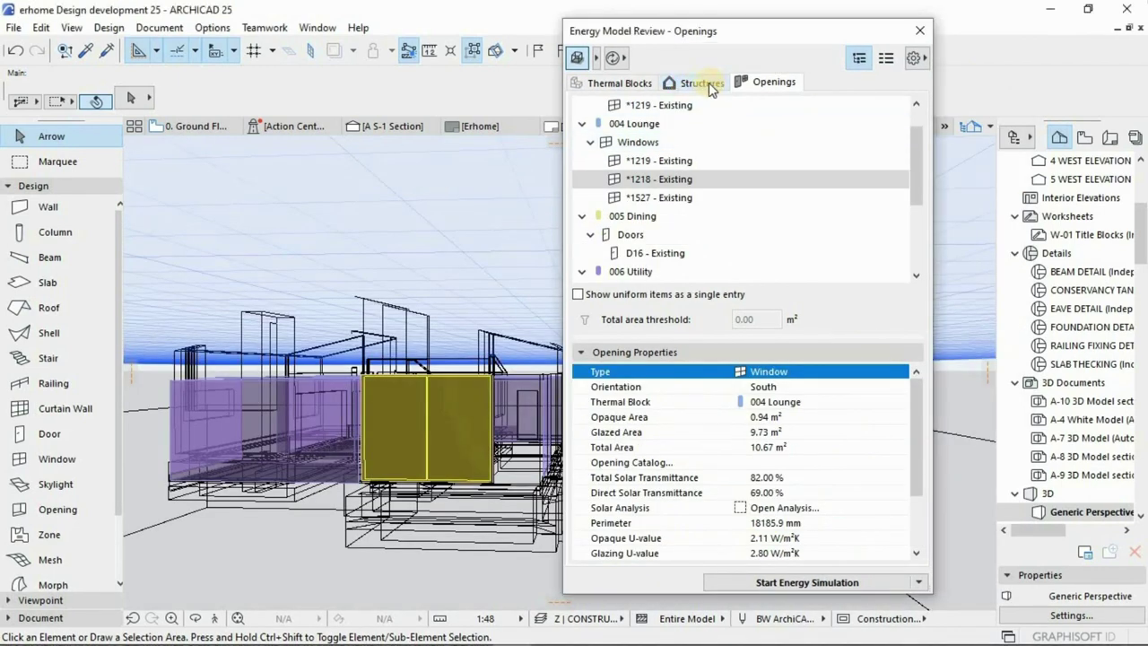
Browse the openings list and inspect the properties of the Lounge's *1219 window
{"action": "left_click", "coordinate": [727, 83]}
{"action": "left_click", "coordinate": [750, 85]}
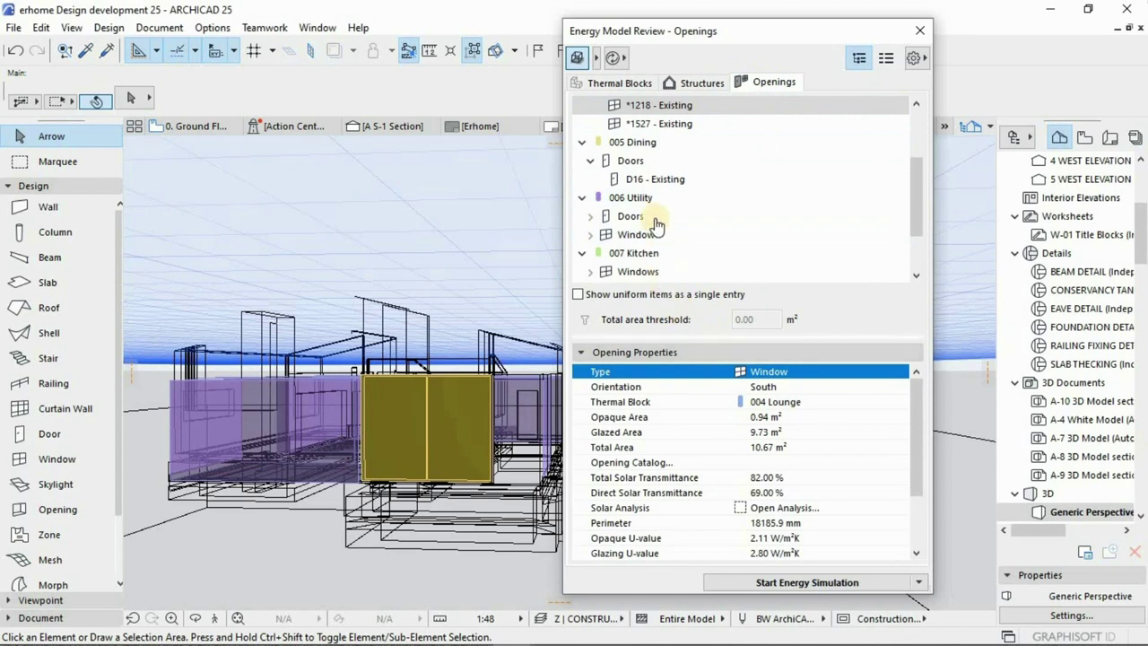
{"action": "scroll", "coordinate": [642, 152], "scroll_direction": "up", "scroll_amount": 2}
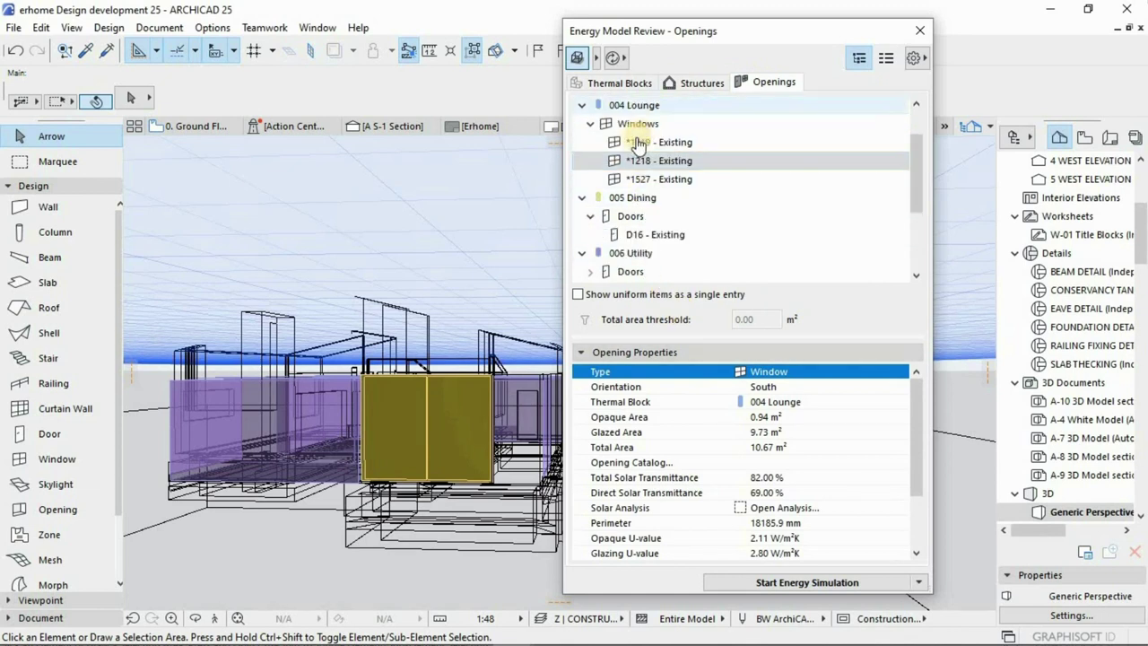
{"action": "left_click", "coordinate": [638, 142]}
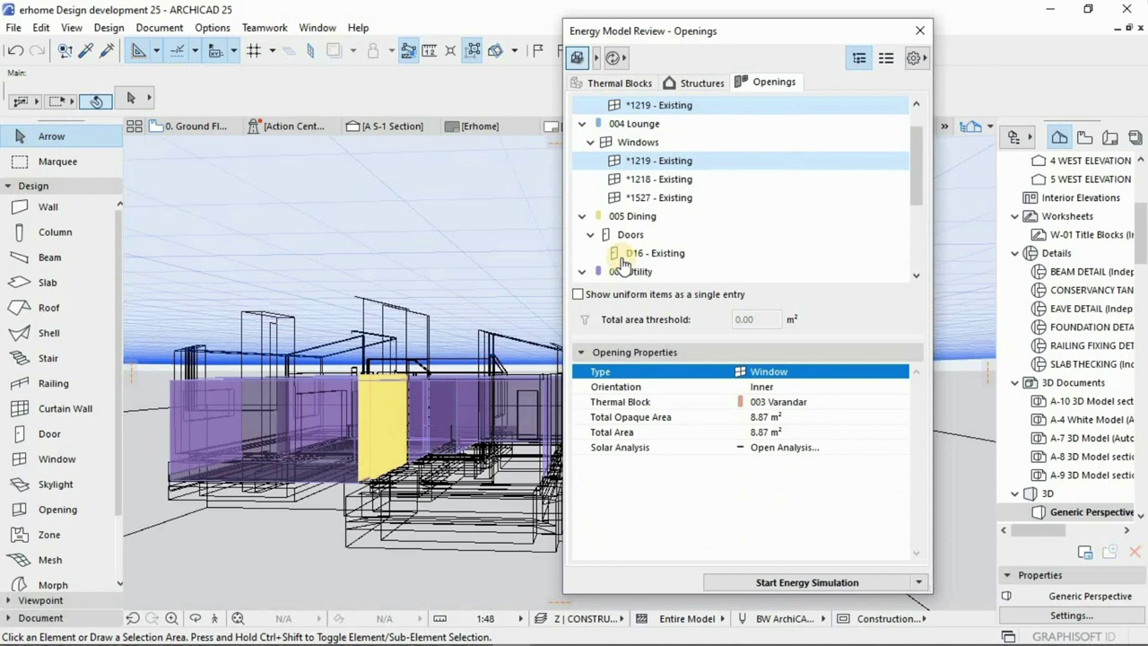
Set the glazing U-value of the Lounge's *1218 window to 1.4 W/m²K
{"action": "left_click", "coordinate": [653, 179]}
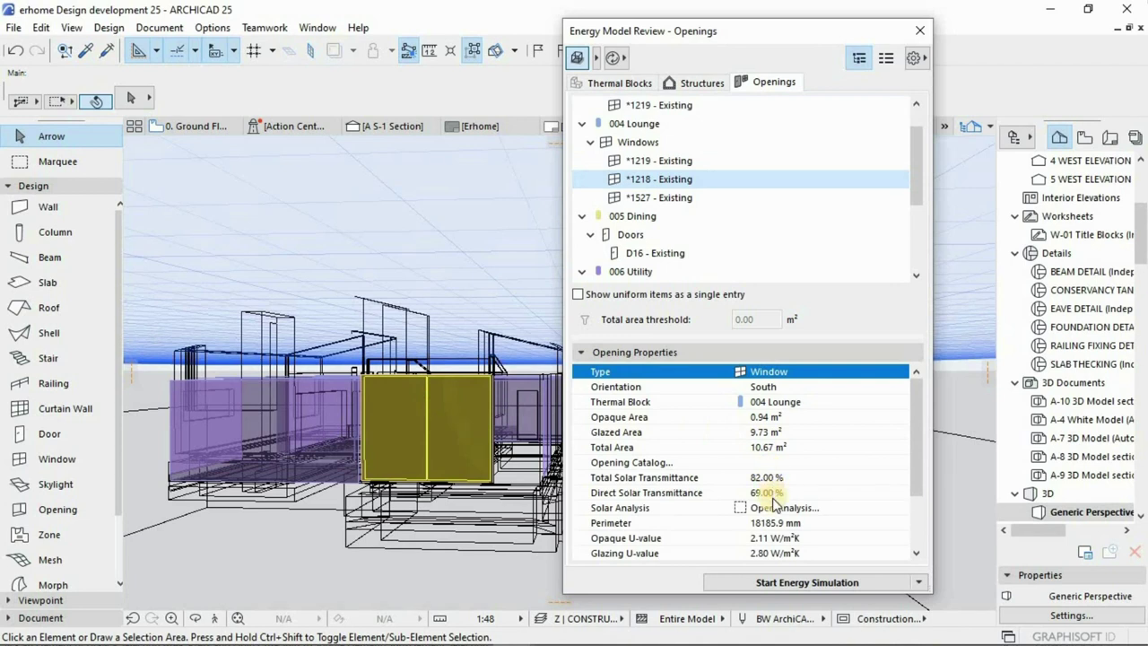
{"action": "scroll", "coordinate": [697, 498], "scroll_direction": "down", "scroll_amount": 1}
{"action": "left_click", "coordinate": [696, 495]}
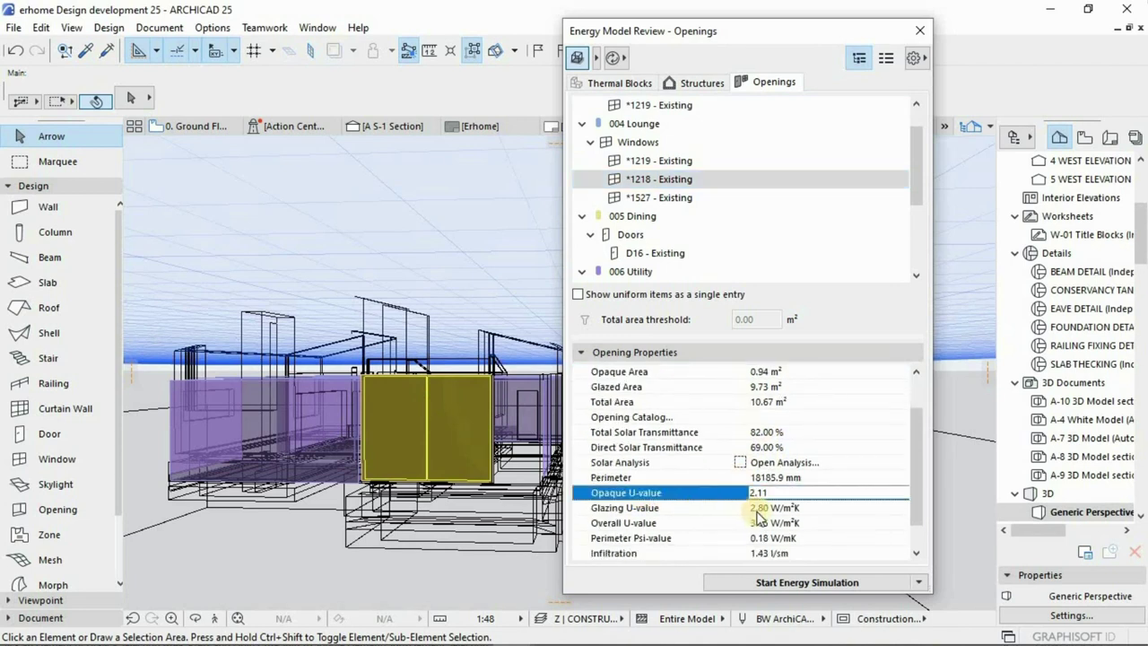
{"action": "left_click", "coordinate": [759, 508]}
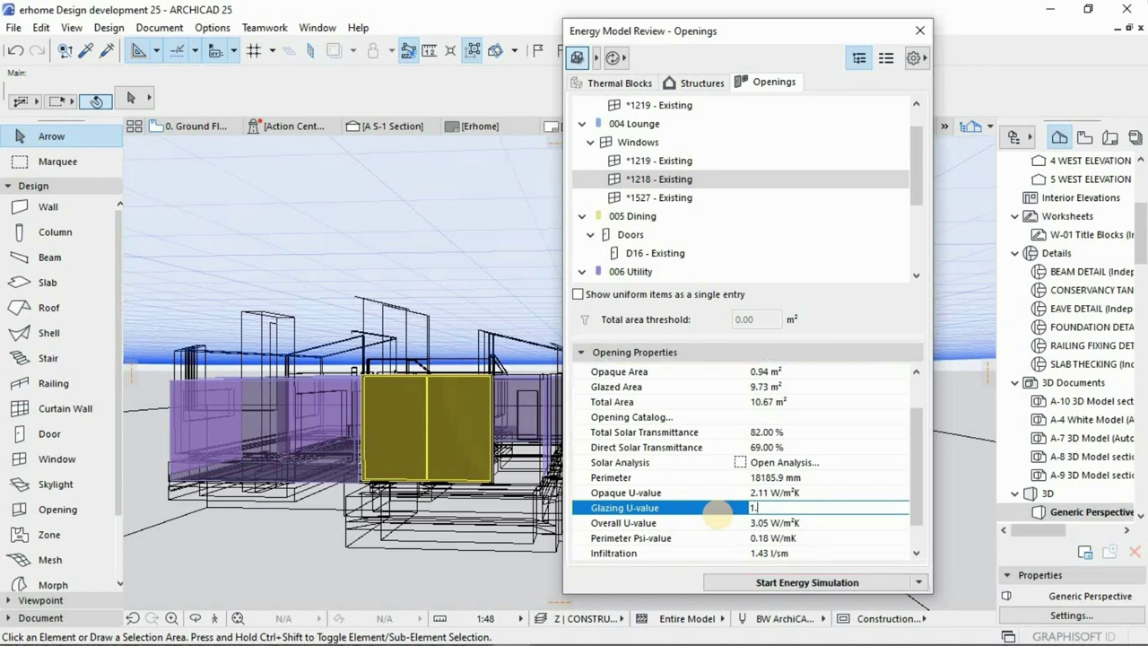
{"action": "type", "text": "4"}
{"action": "left_click", "coordinate": [803, 492]}
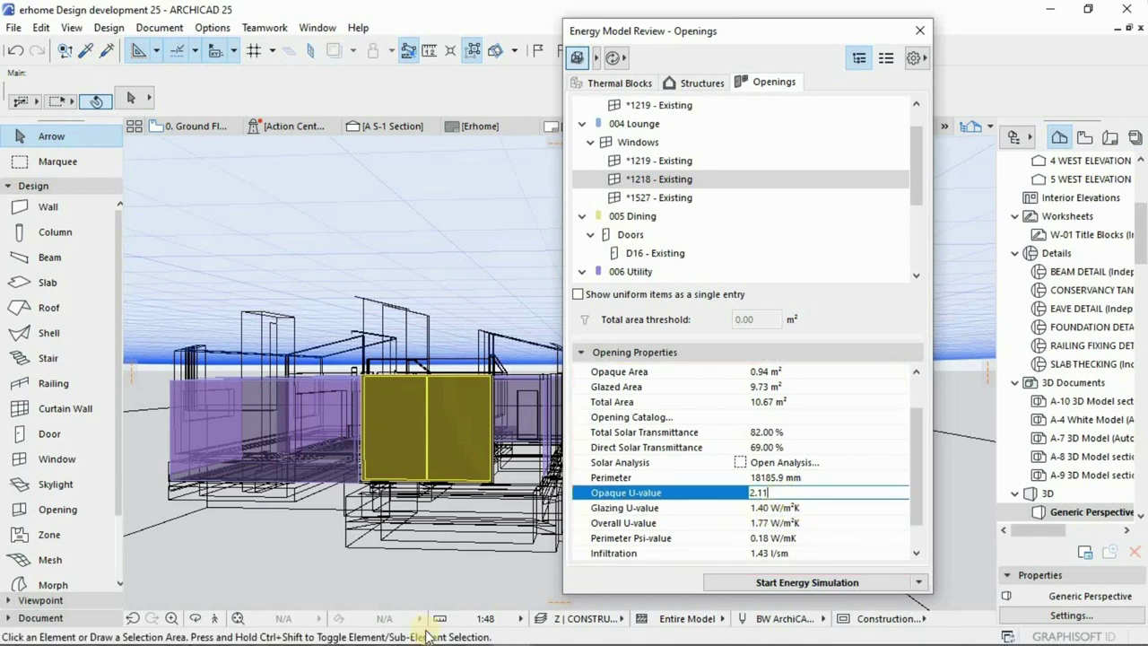
Consult the U-values reference page in Chrome, return to ARCHICAD and examine the *1218 window's infiltration
{"action": "left_click", "coordinate": [477, 626]}
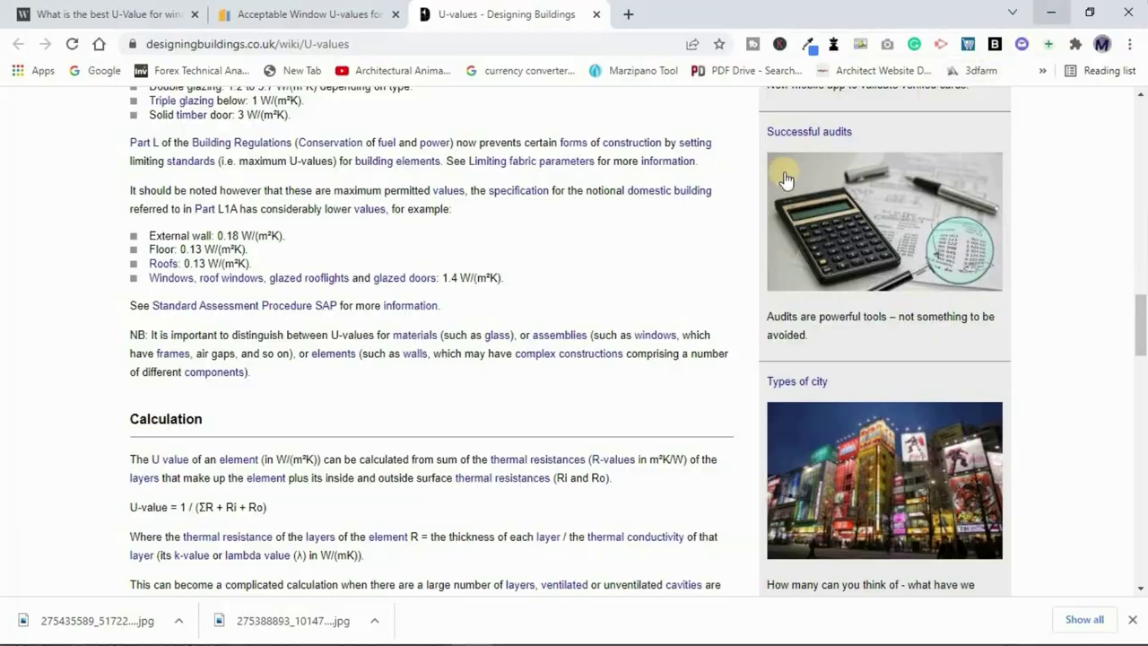
{"action": "left_click", "coordinate": [1052, 13]}
{"action": "scroll", "coordinate": [722, 489], "scroll_direction": "down", "scroll_amount": 1}
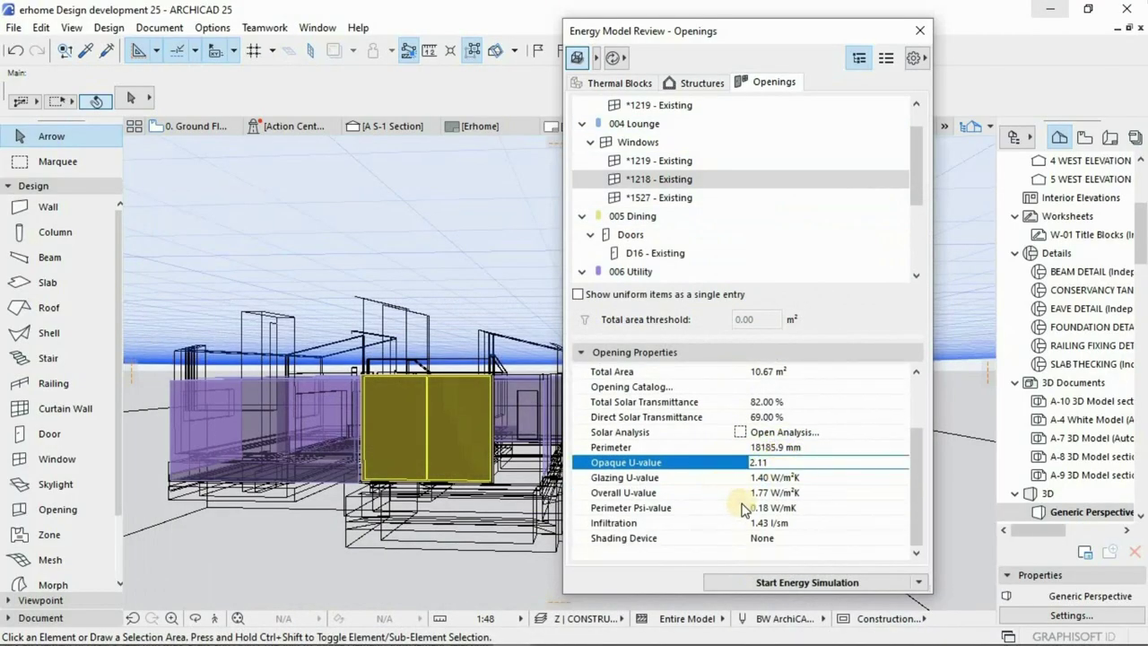
{"action": "left_click", "coordinate": [682, 523]}
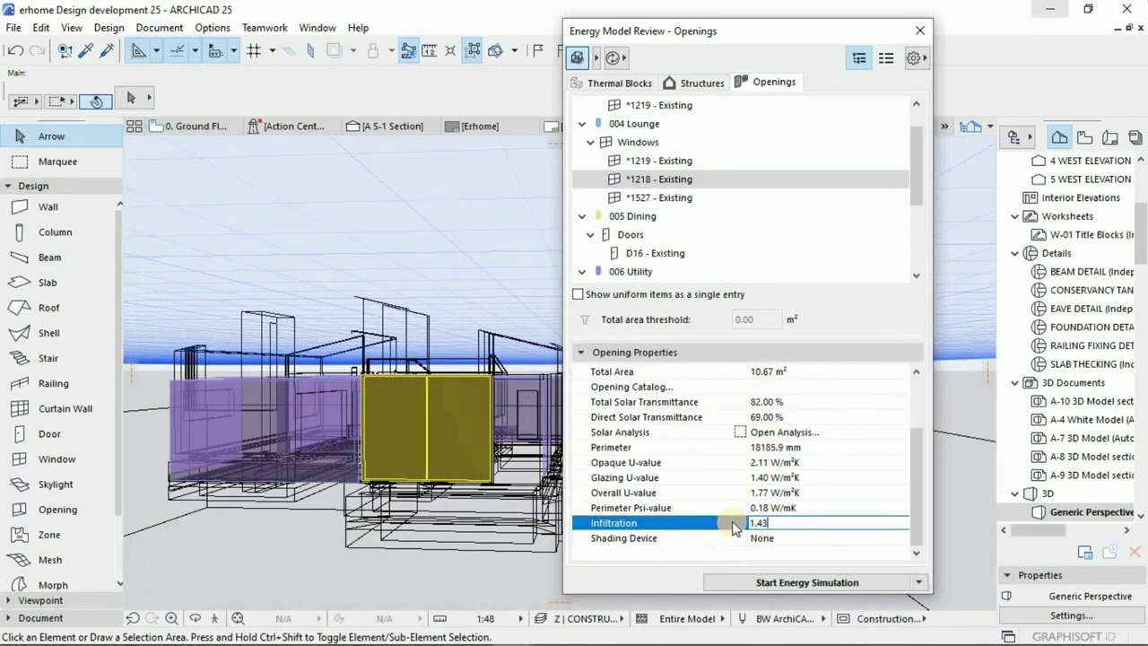
Set the Lounge *1218 window's shading device to Large Overhang and change it to Overhang
{"action": "left_click", "coordinate": [765, 539]}
{"action": "left_click", "coordinate": [813, 538]}
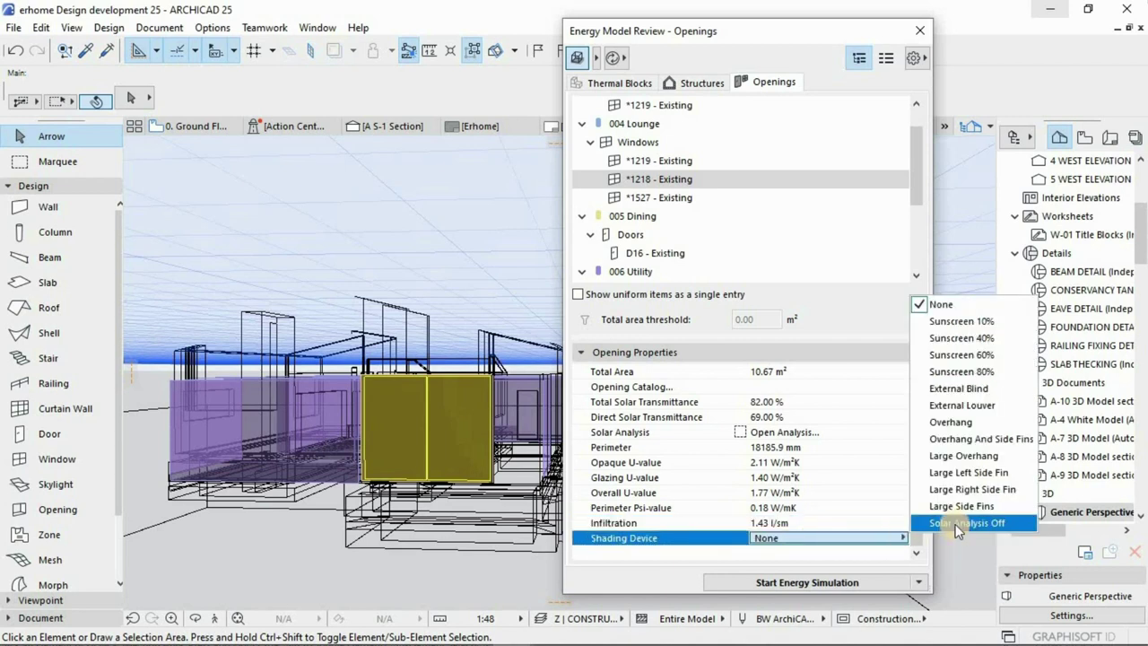
{"action": "left_click", "coordinate": [967, 458]}
{"action": "left_click", "coordinate": [872, 540]}
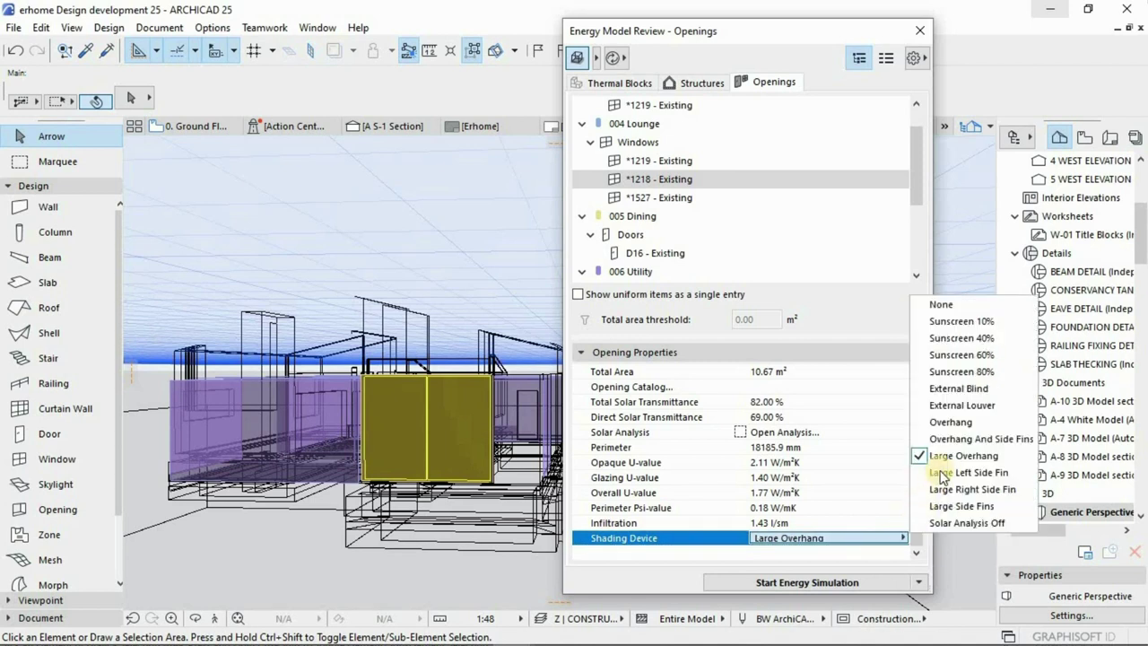
{"action": "left_click", "coordinate": [951, 421]}
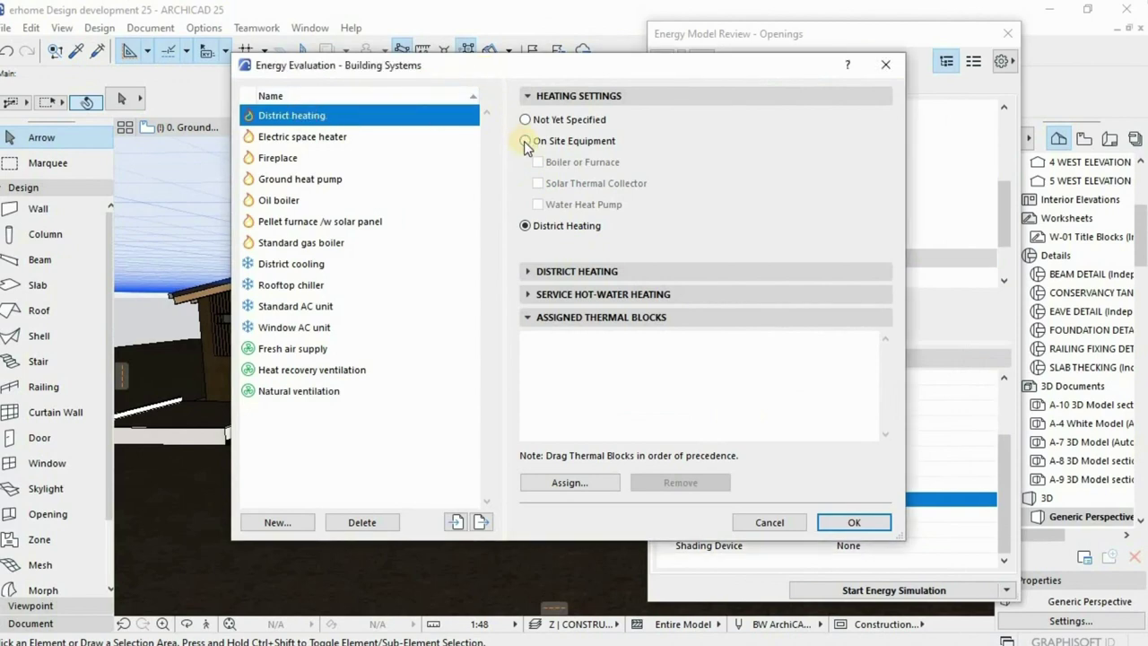
Set the District heating system to on-site equipment with a solar thermal collector and water heat pump, without a boiler or furnace
{"action": "left_click", "coordinate": [525, 141]}
{"action": "left_click", "coordinate": [536, 183]}
{"action": "left_click", "coordinate": [537, 162]}
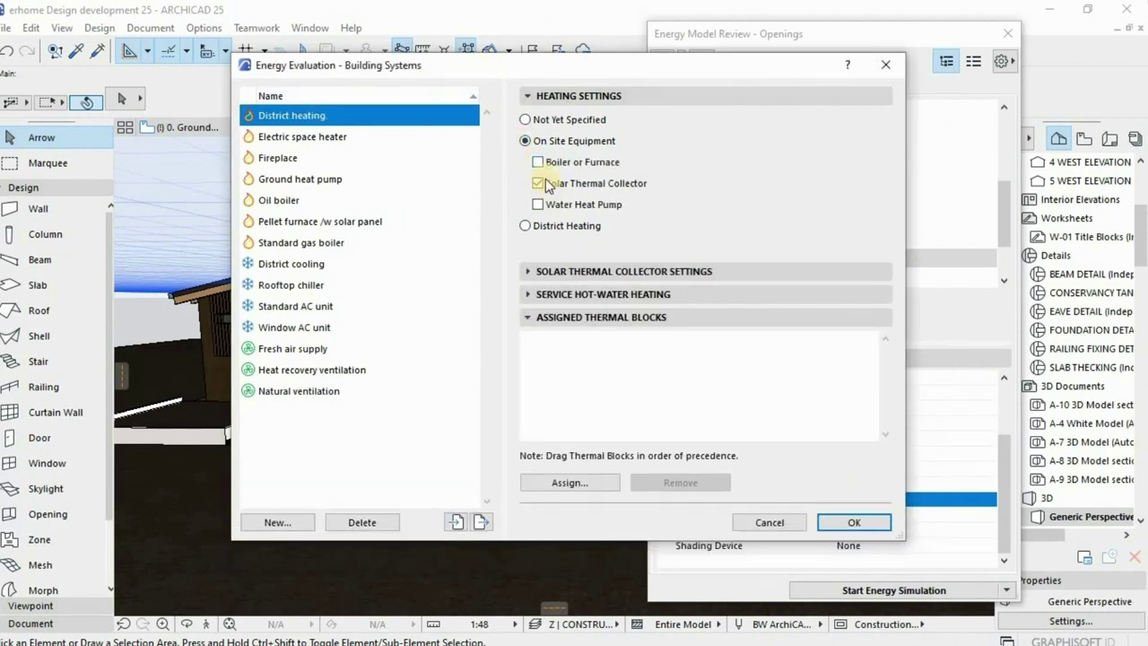
{"action": "left_click", "coordinate": [538, 206]}
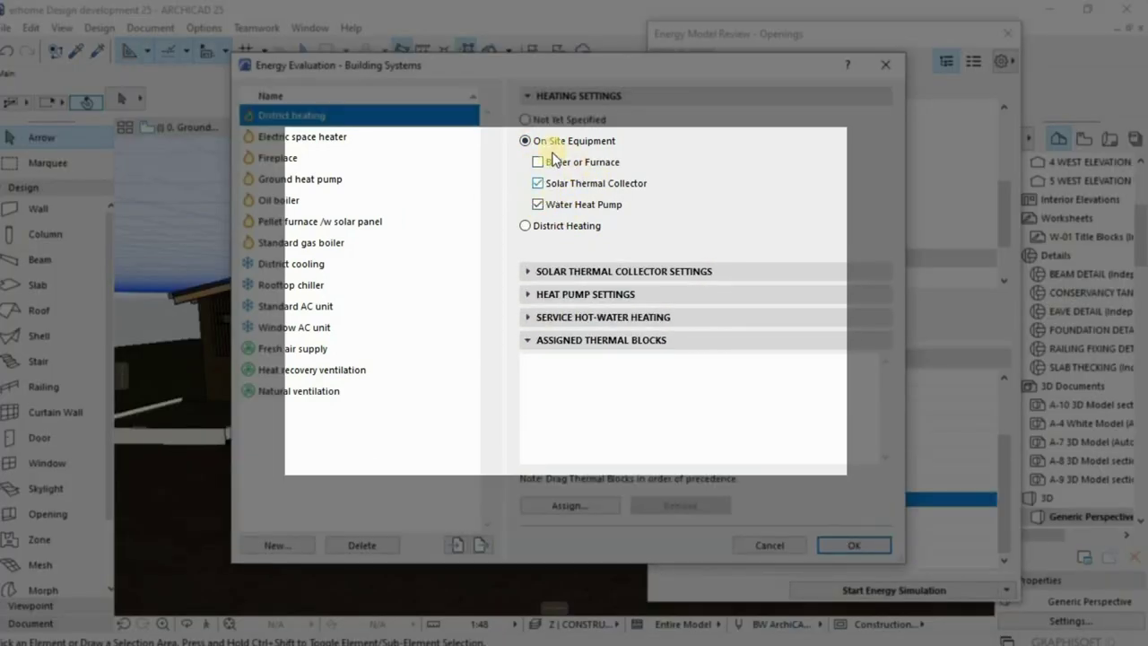
Replace the Electric space heater's boiler with a solar thermal collector and water heat pump, trying district heating before returning to on-site equipment
{"action": "left_click", "coordinate": [333, 139]}
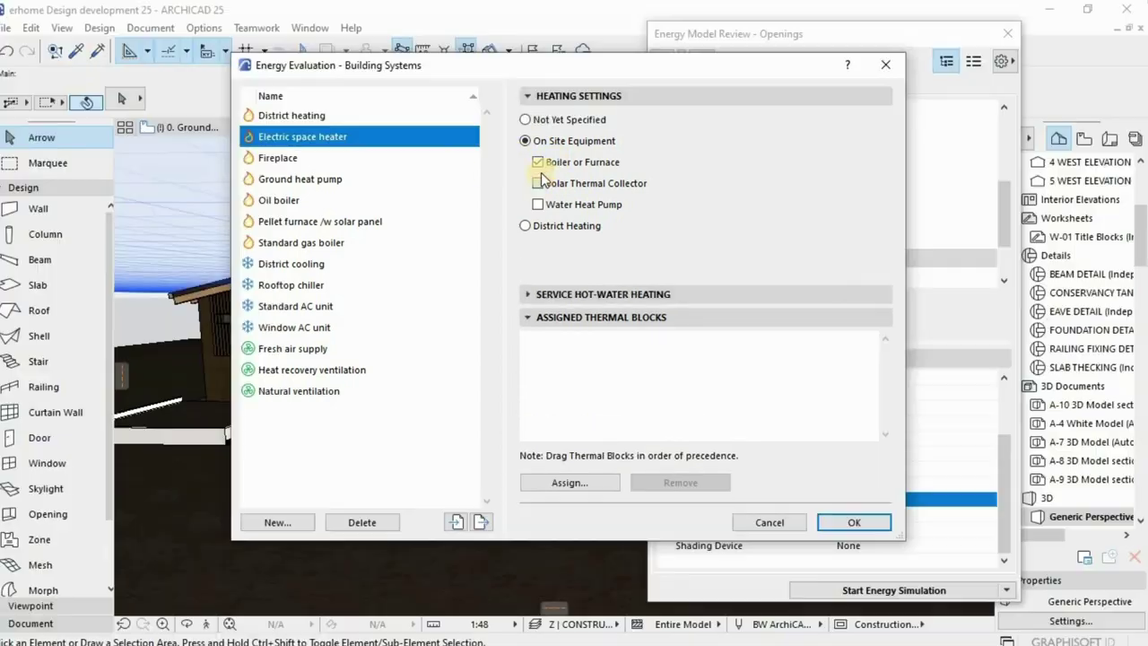
{"action": "left_click", "coordinate": [538, 183]}
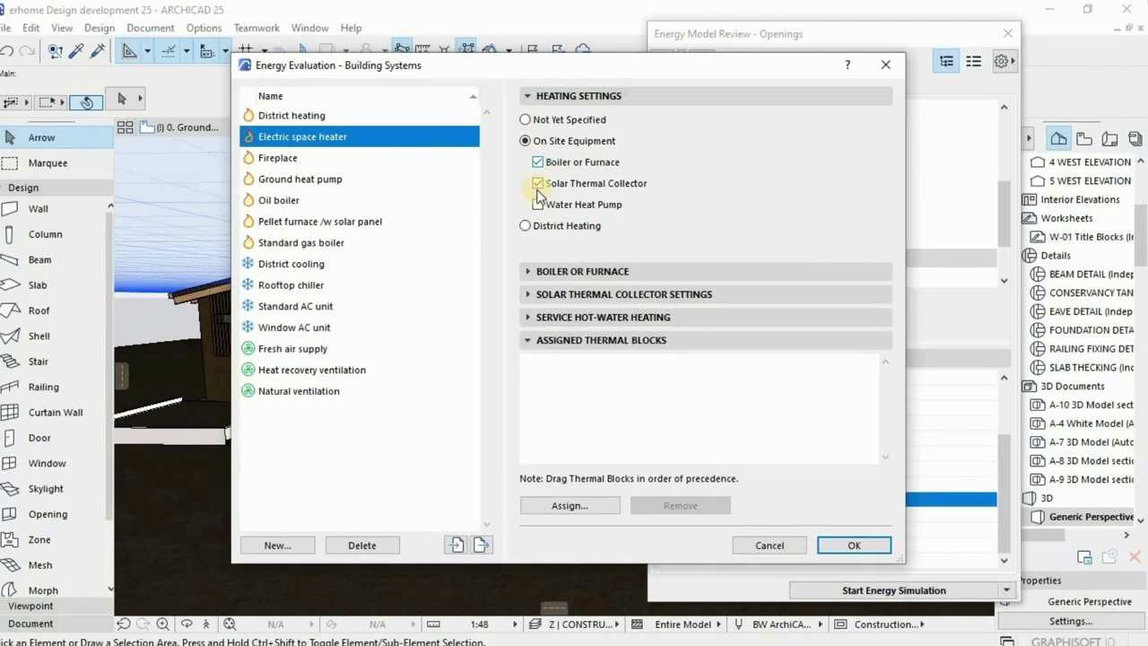
{"action": "left_click", "coordinate": [537, 161]}
{"action": "left_click", "coordinate": [538, 204]}
{"action": "left_click", "coordinate": [525, 226]}
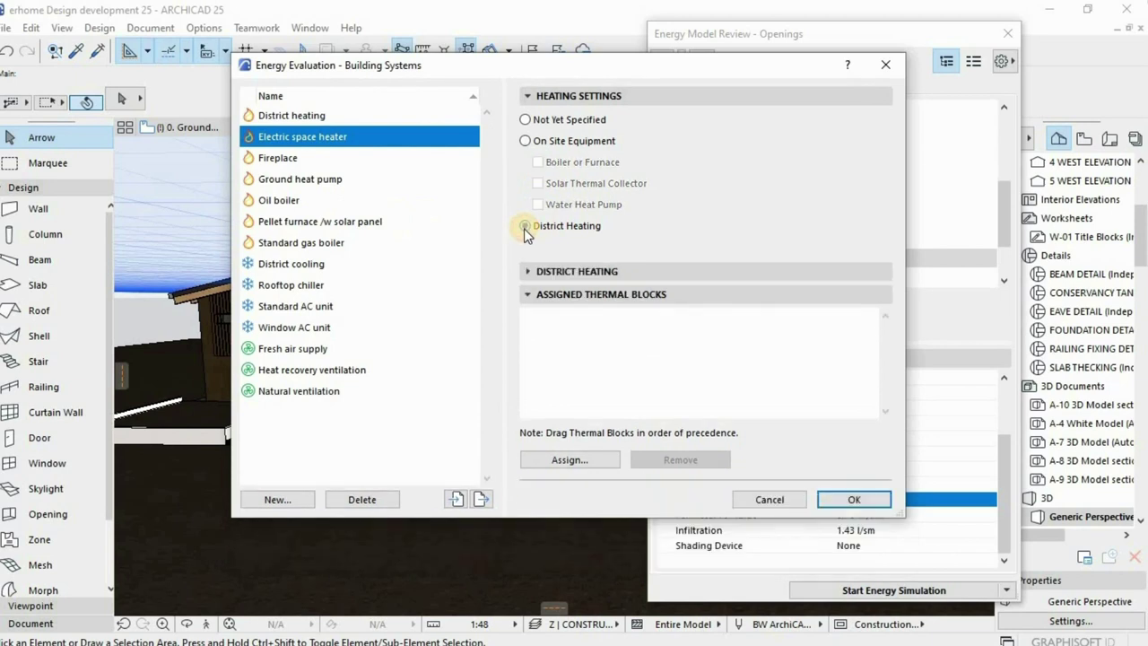
{"action": "left_click", "coordinate": [525, 141]}
Set the Oil boiler to Not Yet Specified while reviewing the fireplace, ground heat pump, pellet furnace and standard gas boiler settings
{"action": "left_click", "coordinate": [280, 158]}
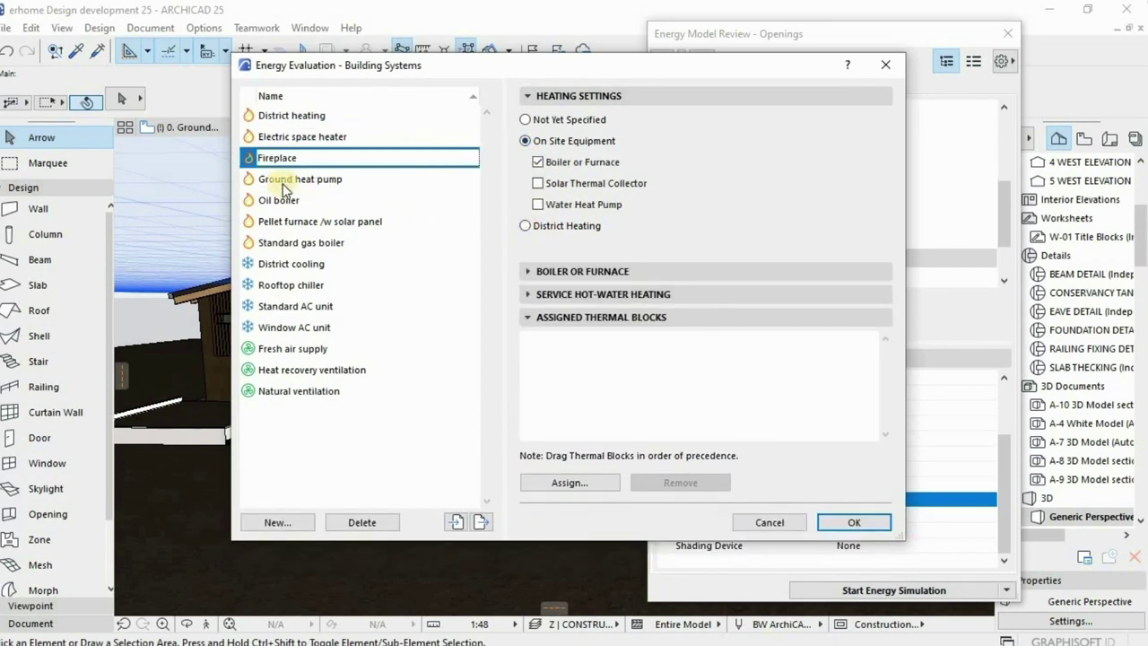
{"action": "left_click", "coordinate": [302, 179]}
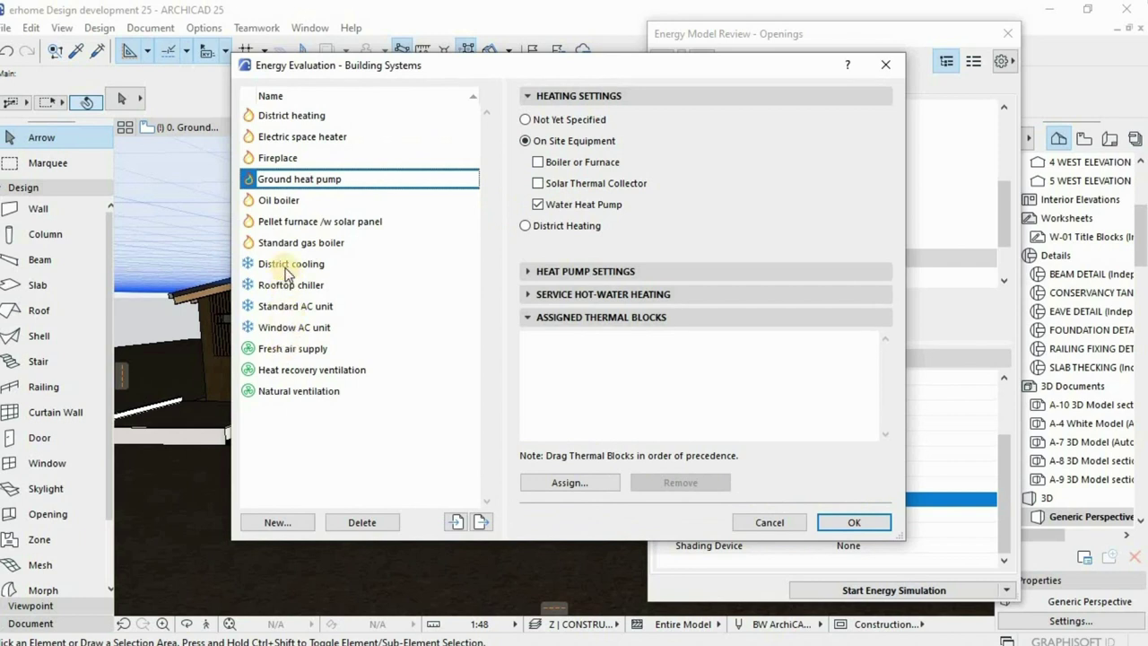
{"action": "left_click", "coordinate": [279, 200]}
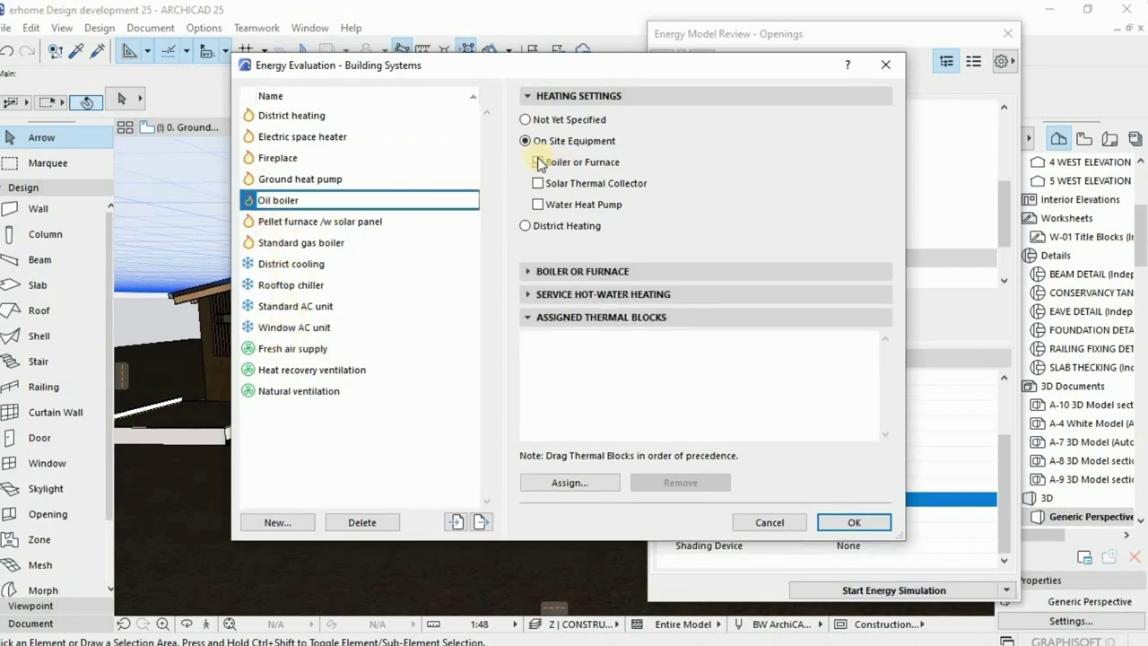
{"action": "left_click", "coordinate": [525, 120]}
{"action": "left_click", "coordinate": [292, 224]}
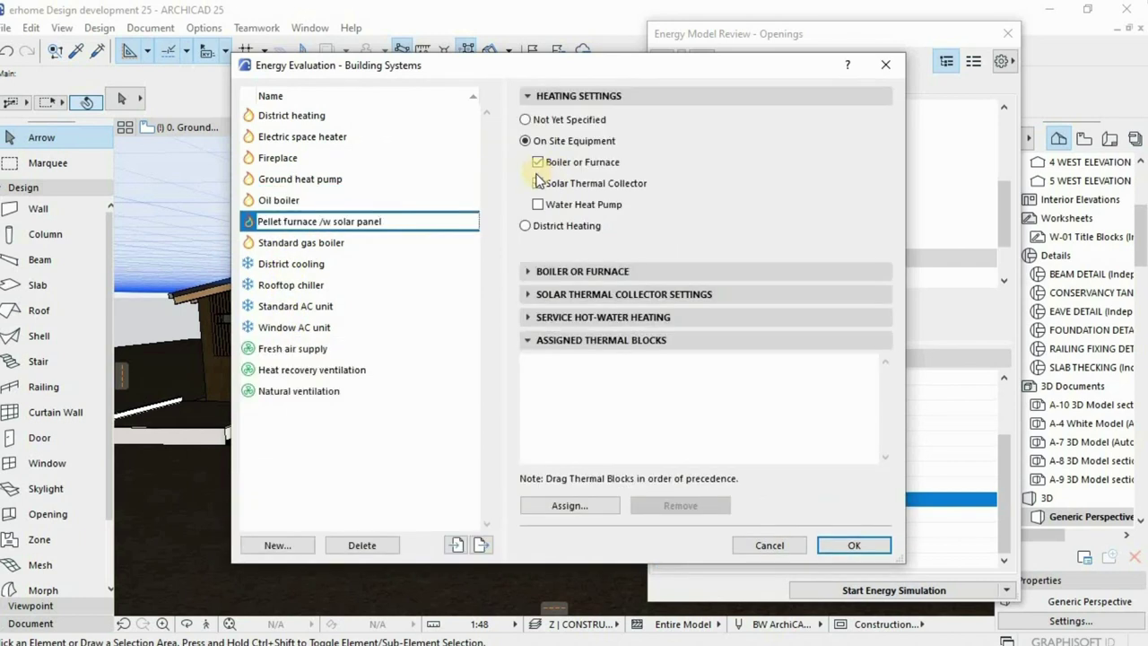
{"action": "left_click", "coordinate": [321, 243]}
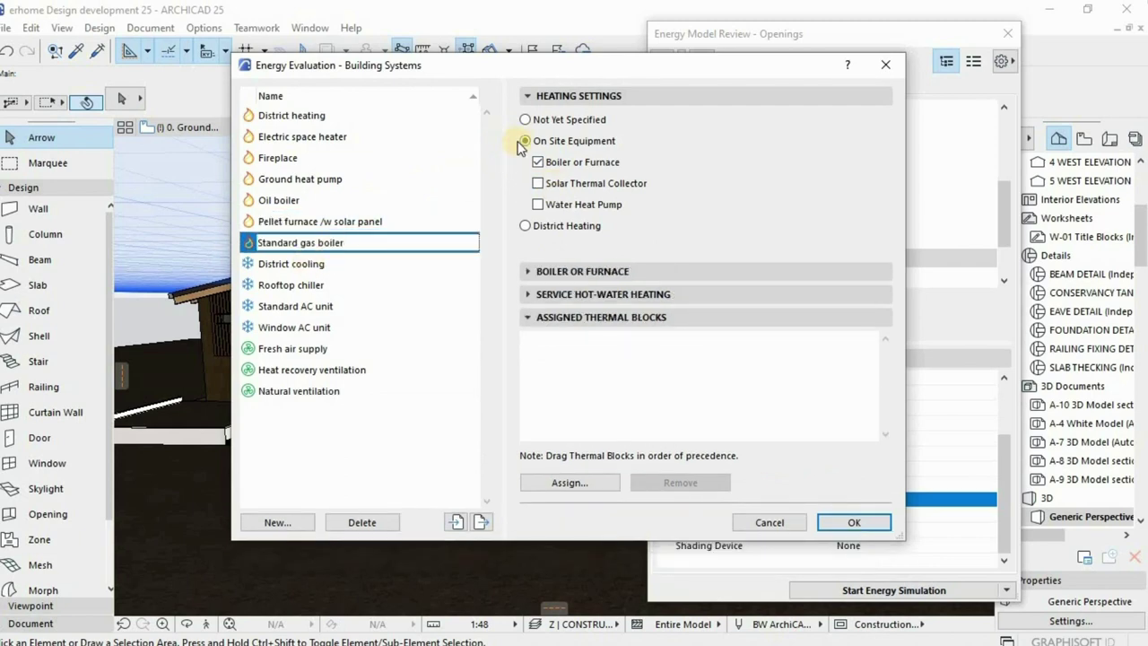
Review District cooling and set the Rooftop chiller, Standard AC unit and Window AC unit to Not Yet Specified
{"action": "left_click", "coordinate": [305, 264]}
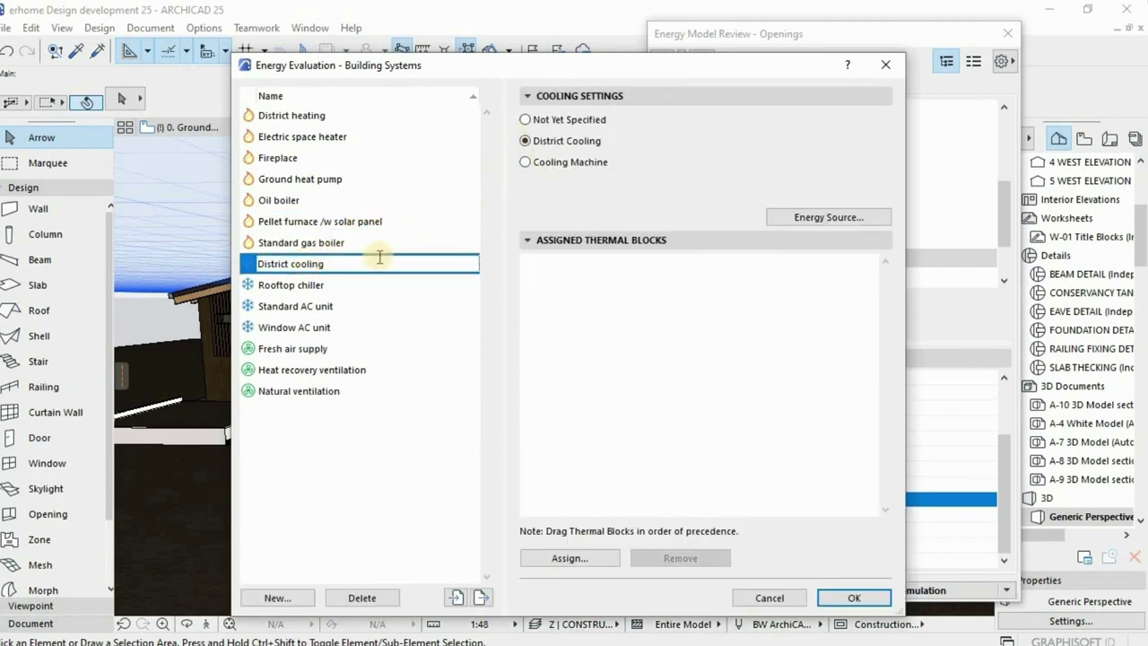
{"action": "left_click", "coordinate": [310, 285]}
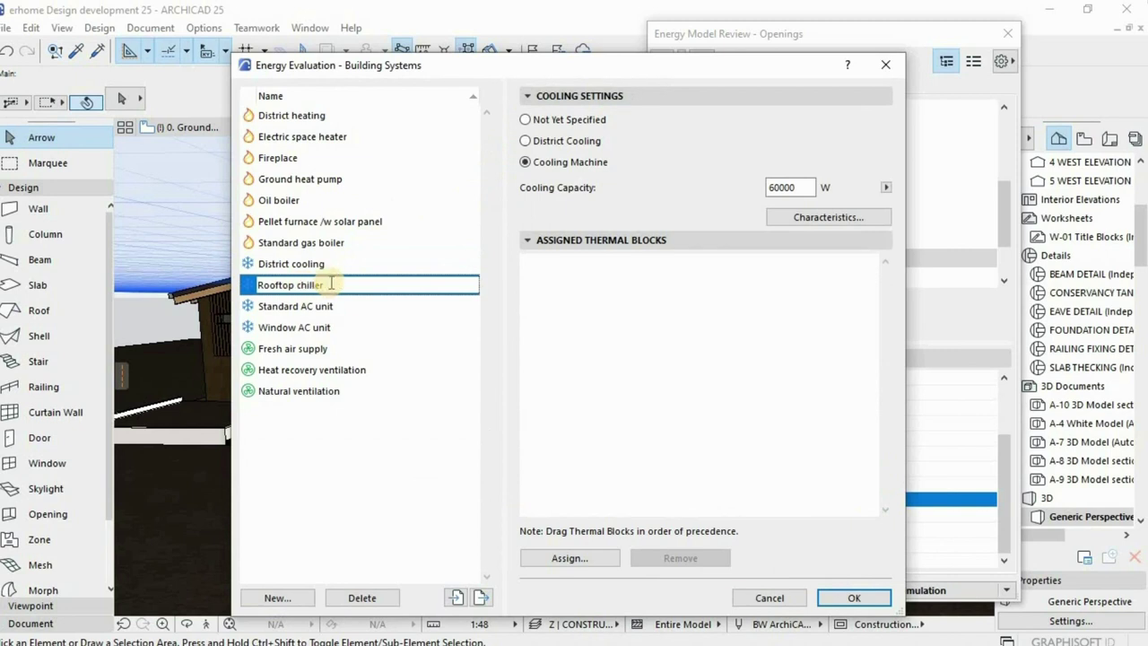
{"action": "left_click", "coordinate": [526, 121]}
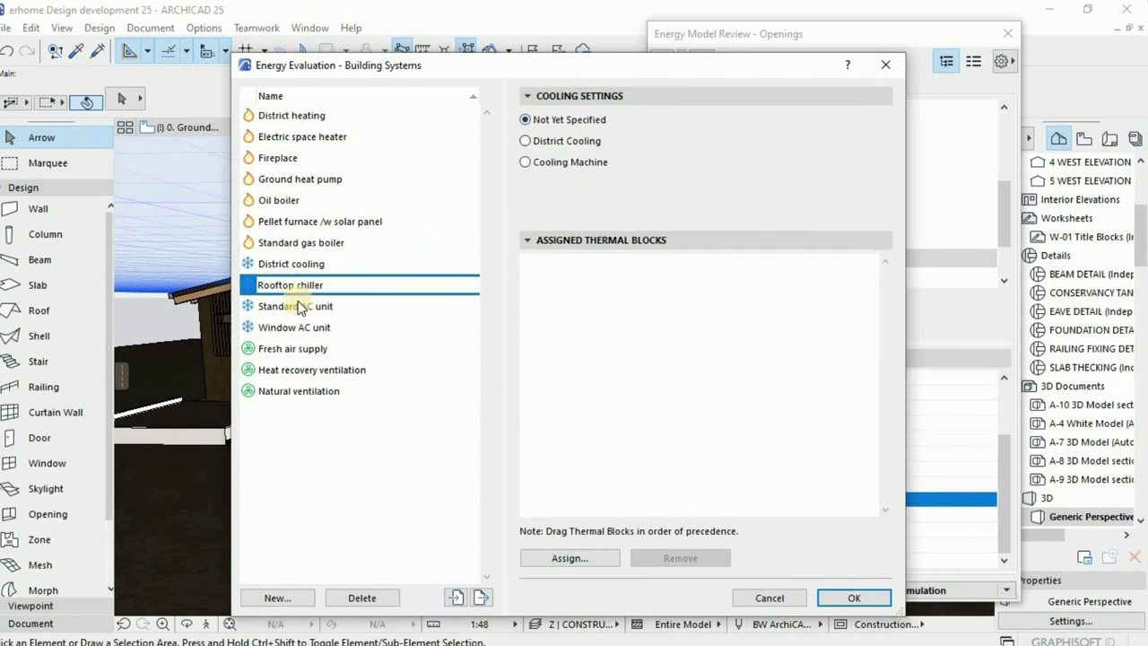
{"action": "left_click", "coordinate": [301, 310]}
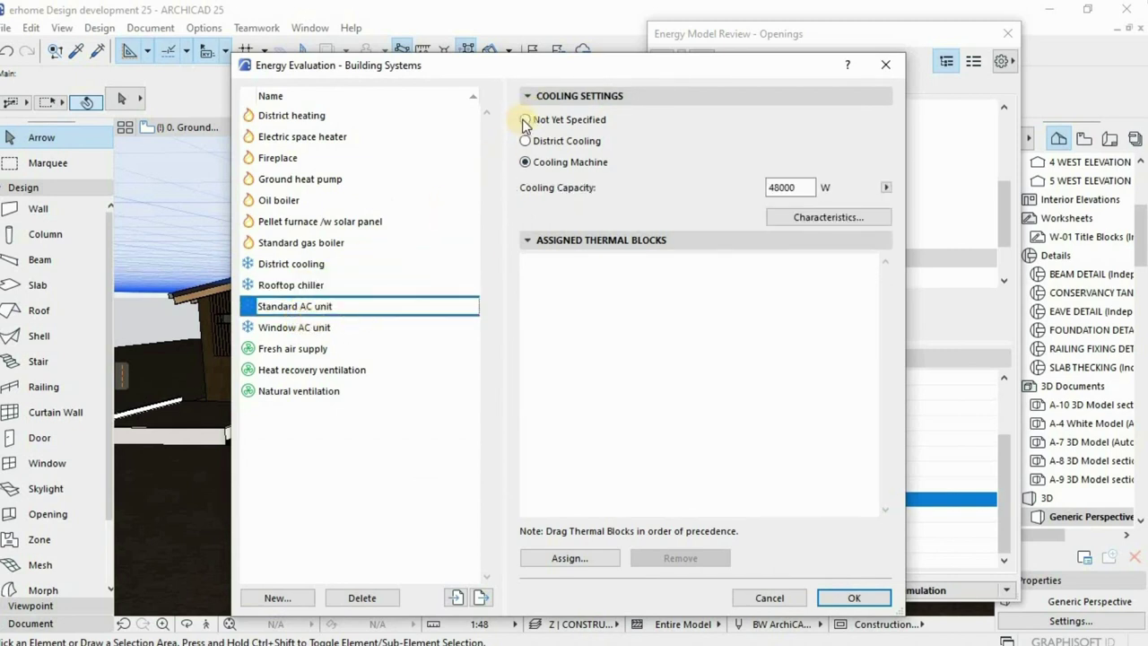
{"action": "left_click", "coordinate": [526, 120]}
{"action": "left_click", "coordinate": [302, 327]}
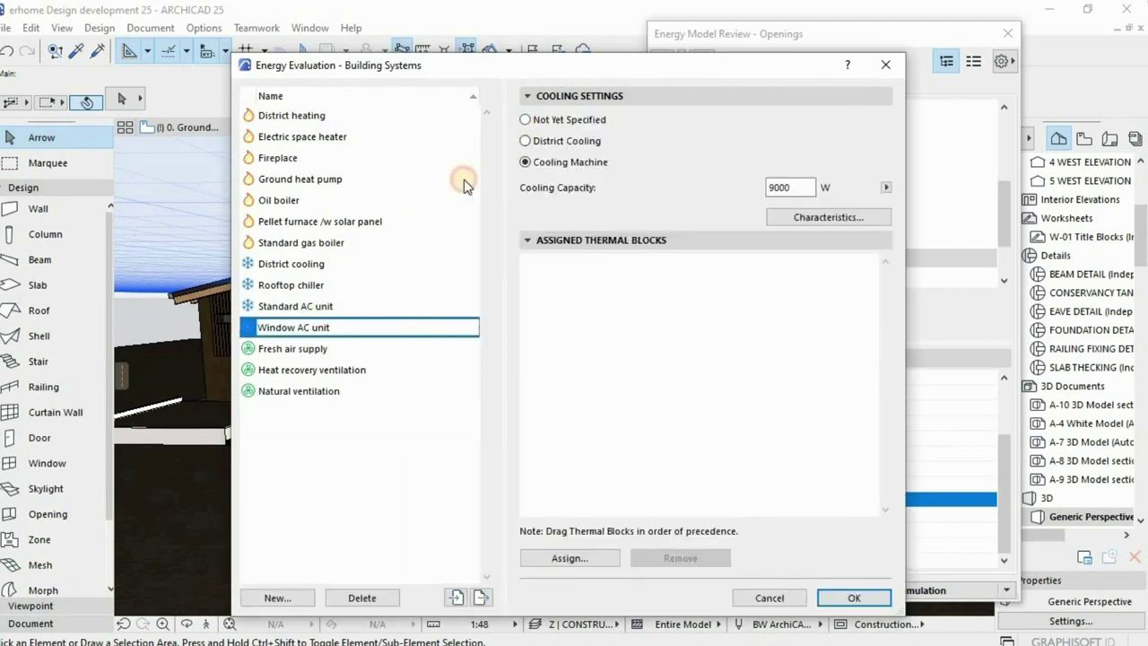
{"action": "left_click", "coordinate": [526, 120]}
Set Fresh air supply to Not Yet Specified or Natural, review the other two ventilation systems and accept the building systems
{"action": "left_click", "coordinate": [308, 353]}
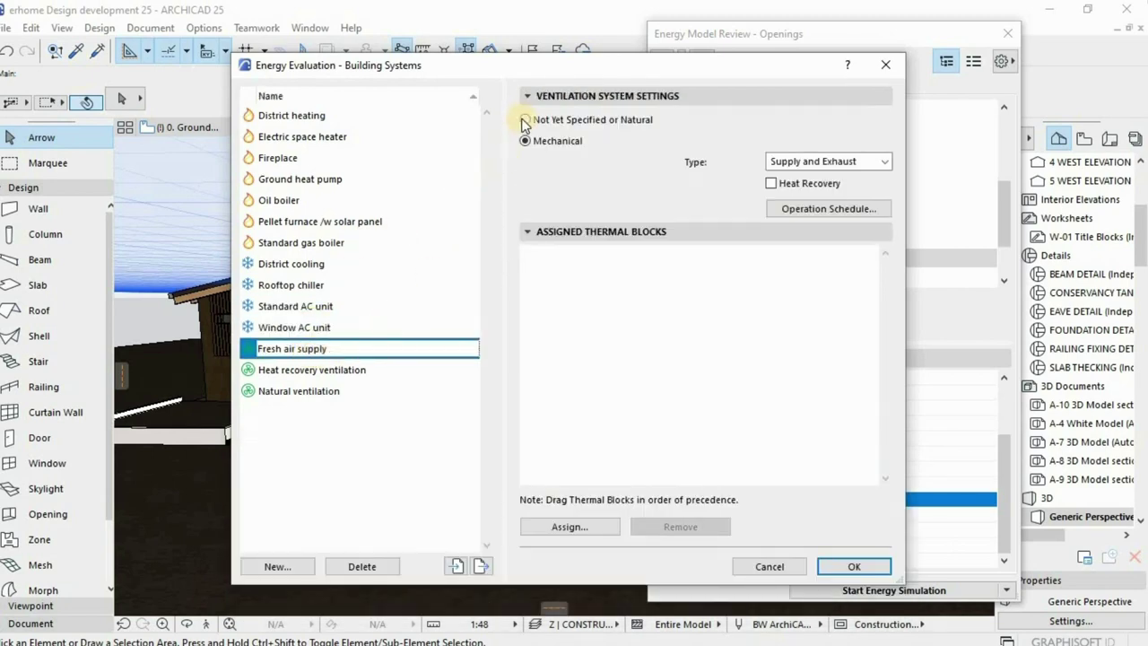
{"action": "left_click", "coordinate": [794, 163]}
{"action": "left_click", "coordinate": [555, 164]}
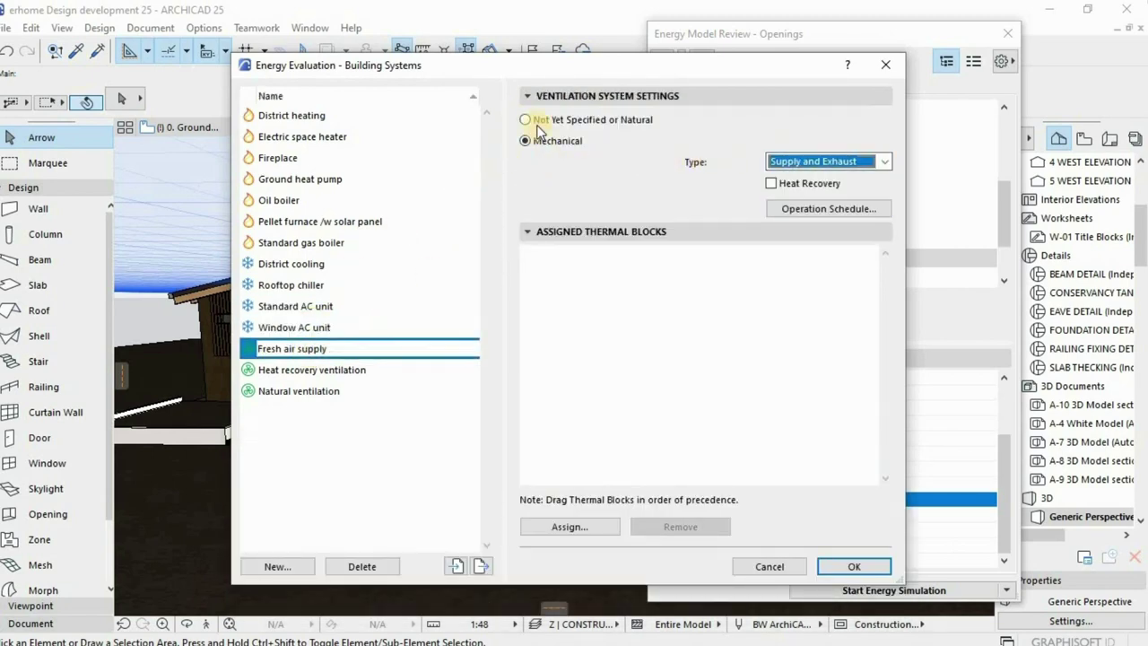
{"action": "left_click", "coordinate": [526, 120]}
{"action": "left_click", "coordinate": [312, 369]}
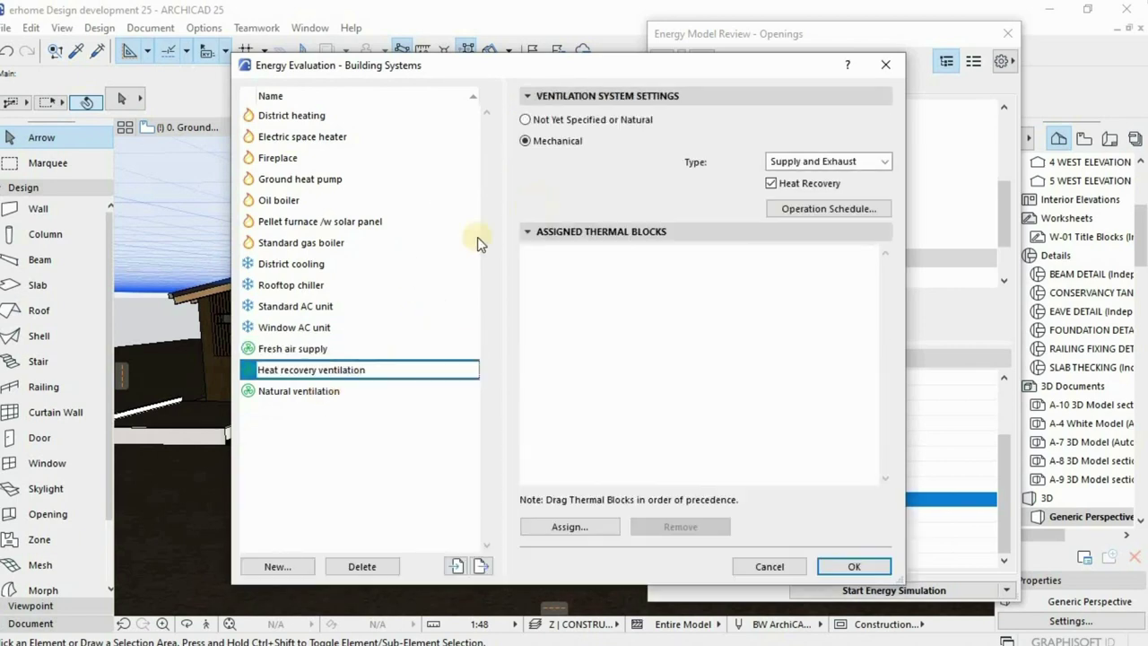
{"action": "left_click", "coordinate": [298, 391]}
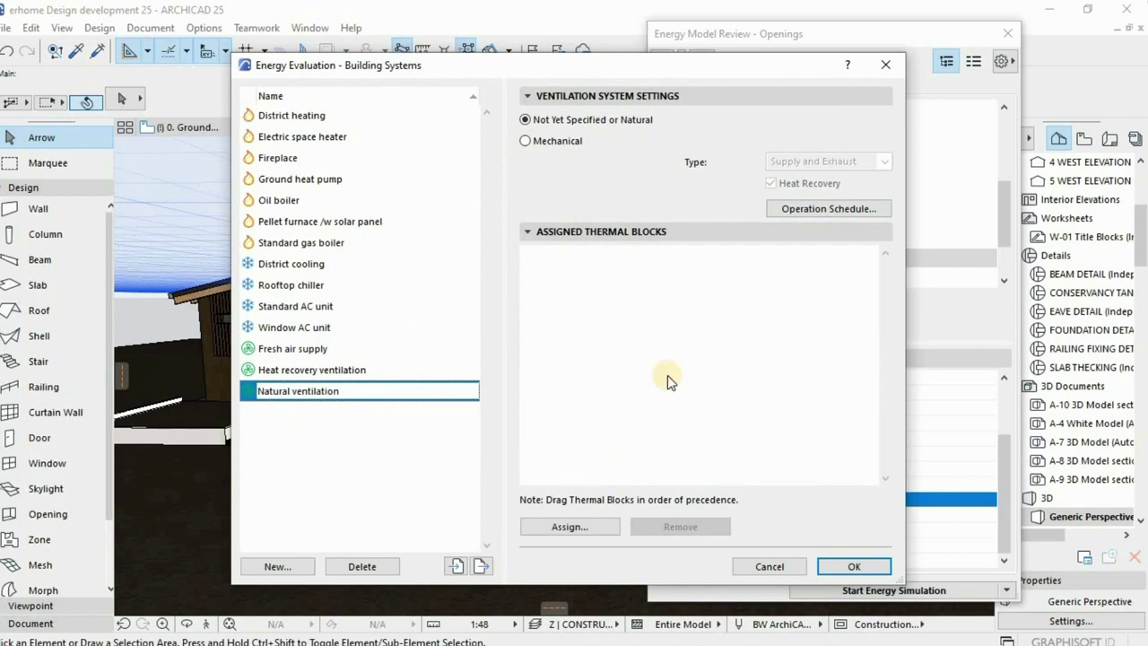
{"action": "left_click", "coordinate": [854, 566]}
Review the energy source factors for natural gas and the coal proportion used for electricity production
{"action": "left_click", "coordinate": [1001, 61]}
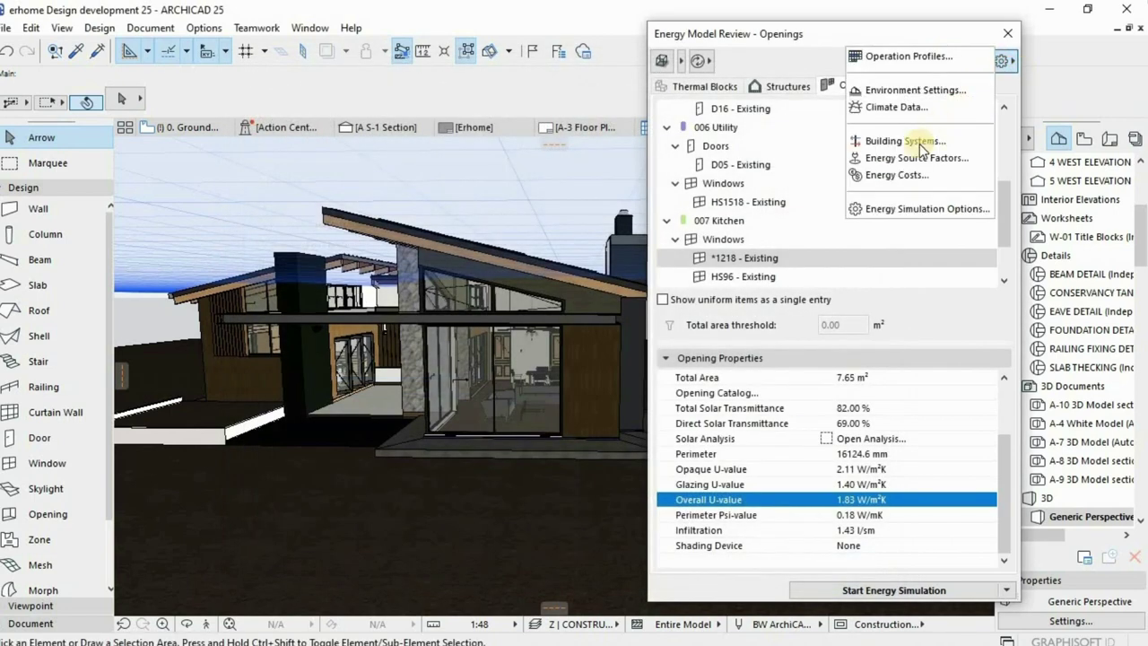
{"action": "left_click", "coordinate": [908, 160]}
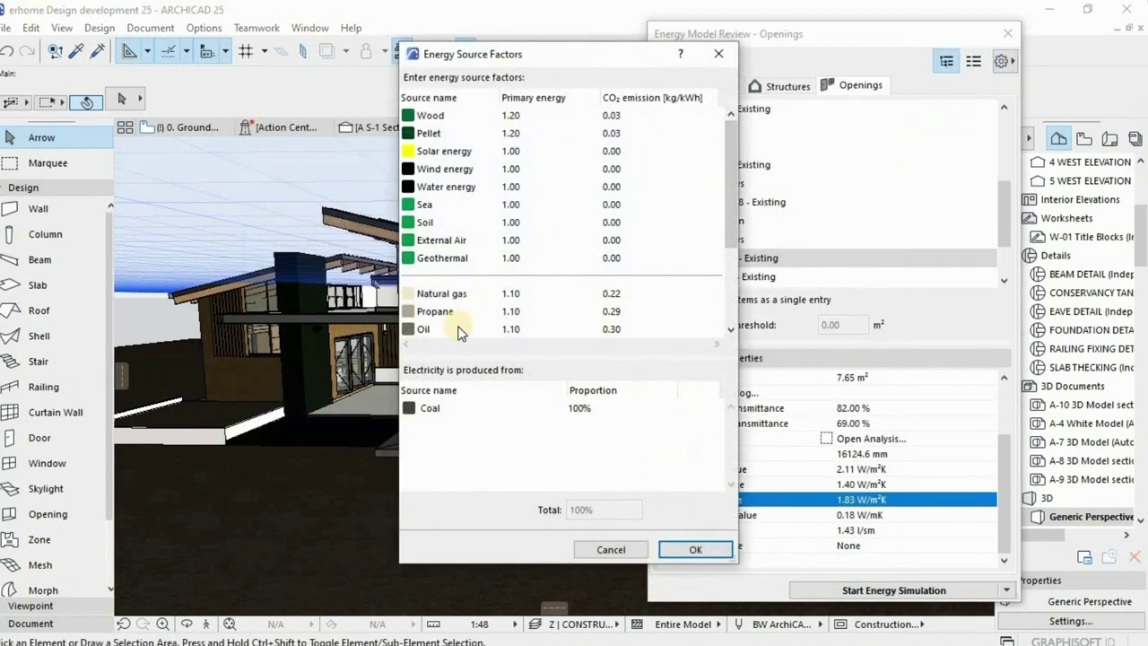
{"action": "left_click", "coordinate": [448, 299]}
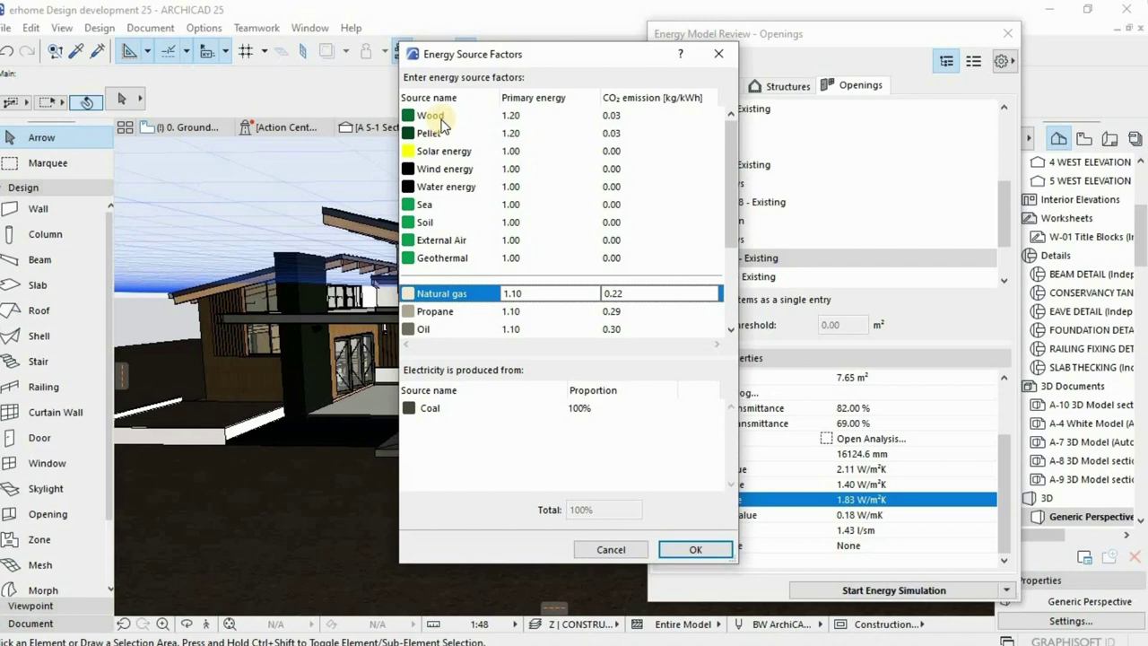
{"action": "left_click", "coordinate": [434, 408]}
{"action": "left_click", "coordinate": [540, 408]}
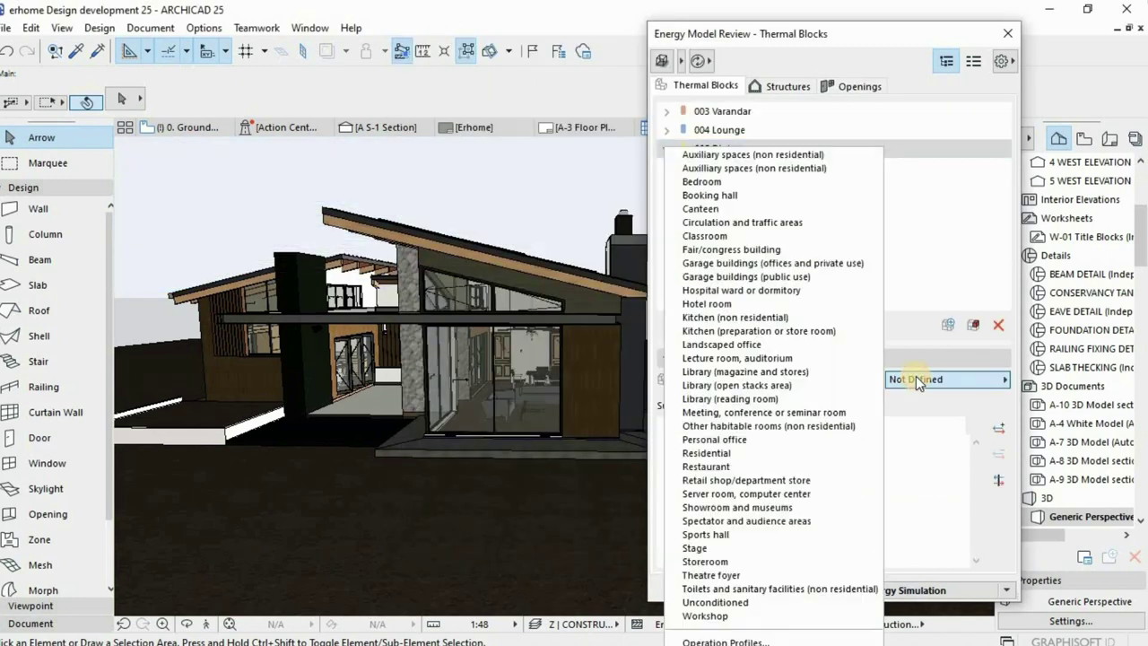
Assign the Residential operation profile to the 005 Dining thermal block and run the energy simulation
{"action": "left_click", "coordinate": [742, 454]}
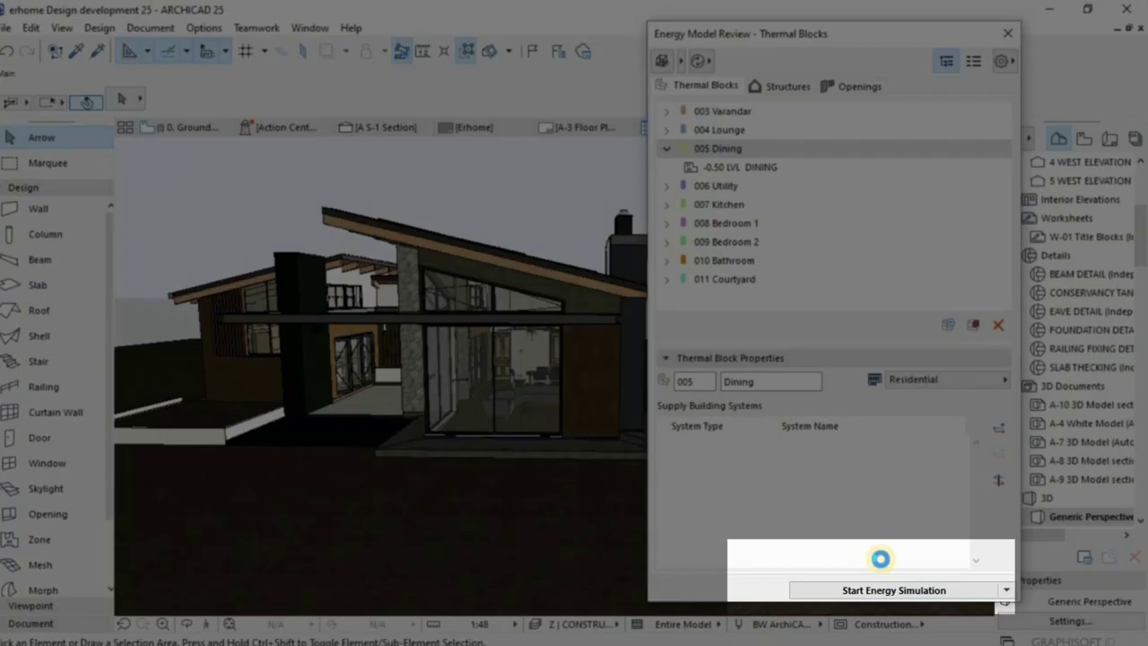
{"action": "left_click", "coordinate": [880, 589]}
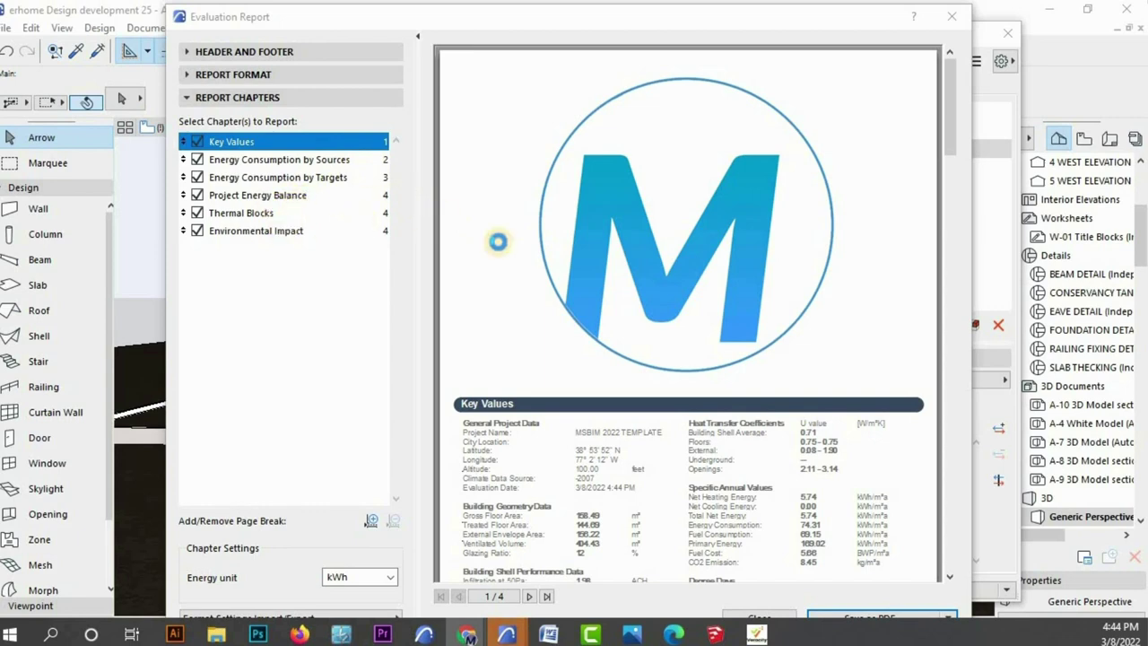
Look through the evaluation report's pages and save it as a PDF named Evaluation Report in the Design Principles folder
{"action": "scroll", "coordinate": [574, 269], "scroll_direction": "down", "scroll_amount": 10}
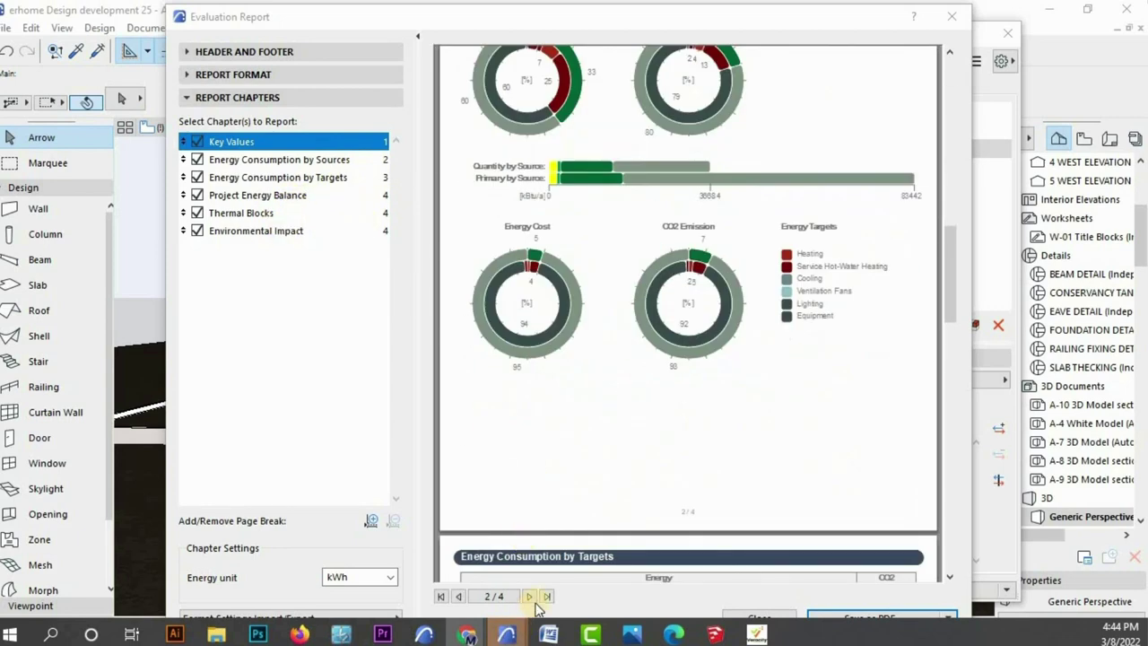
{"action": "scroll", "coordinate": [584, 266], "scroll_direction": "down", "scroll_amount": 10}
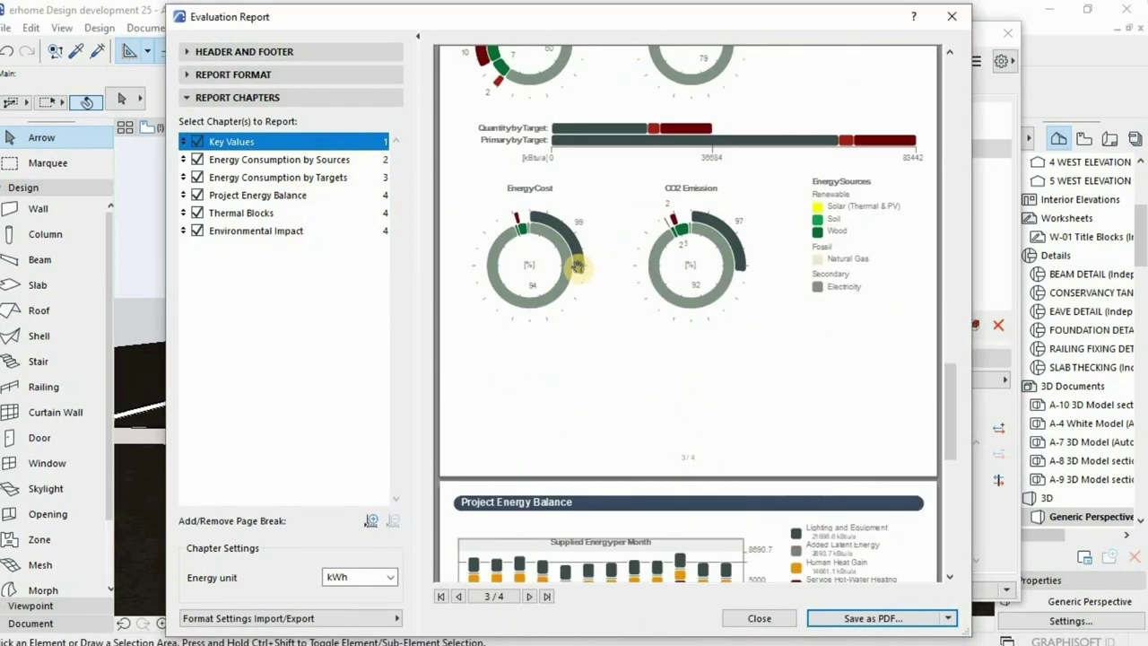
{"action": "scroll", "coordinate": [578, 266], "scroll_direction": "down", "scroll_amount": 5}
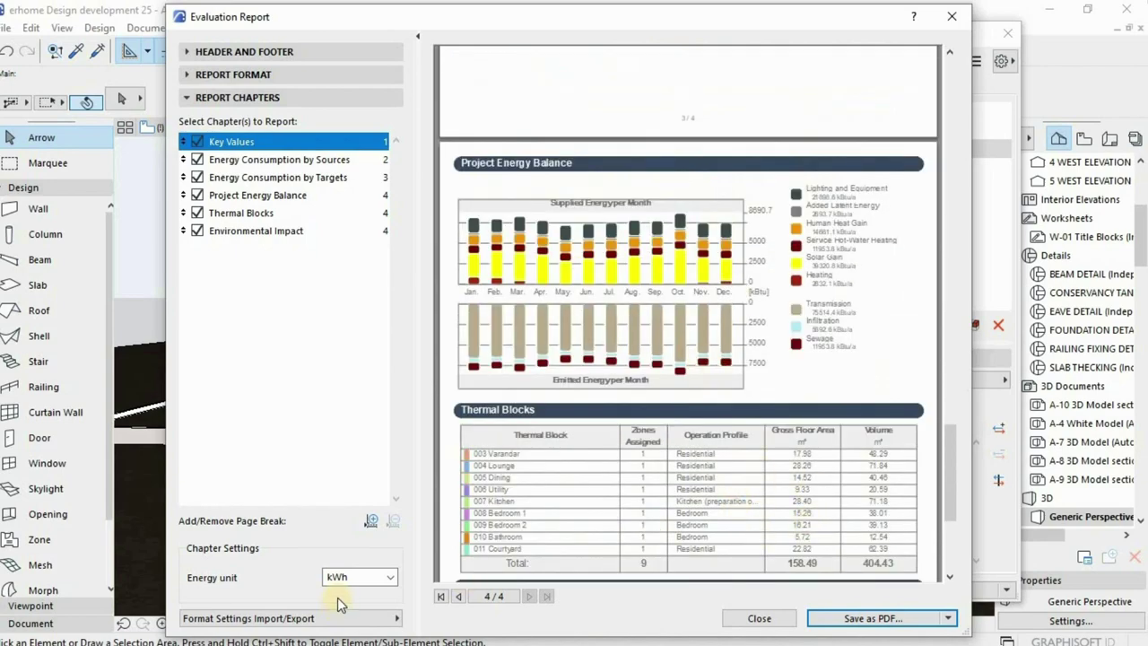
{"action": "scroll", "coordinate": [738, 476], "scroll_direction": "up", "scroll_amount": 20}
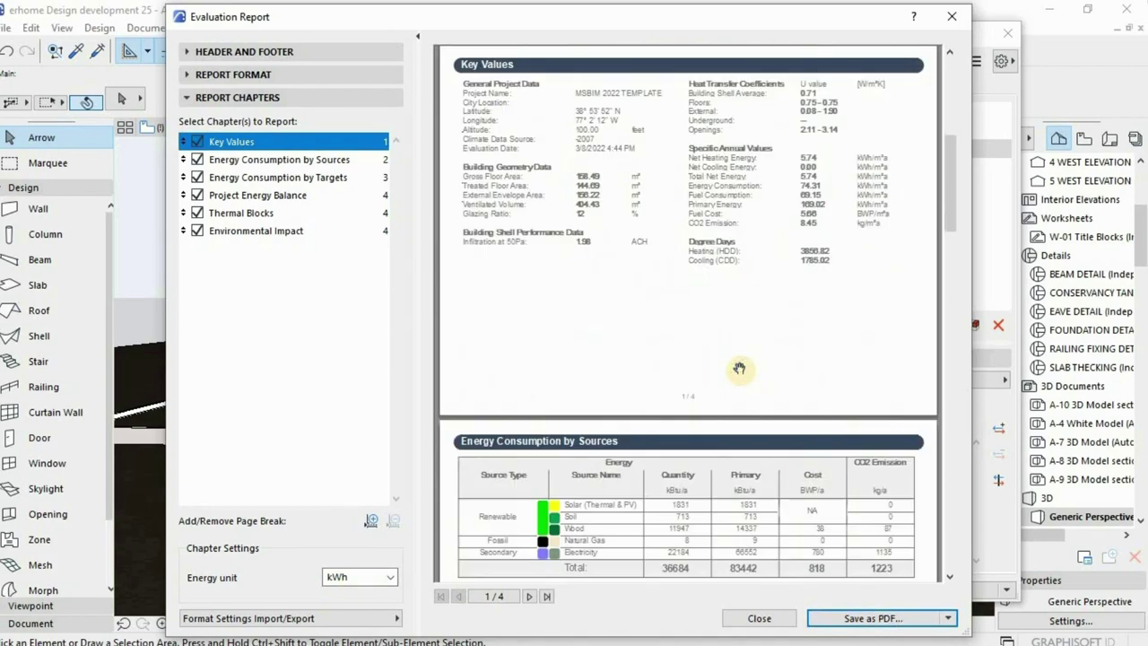
{"action": "scroll", "coordinate": [739, 368], "scroll_direction": "down", "scroll_amount": 20}
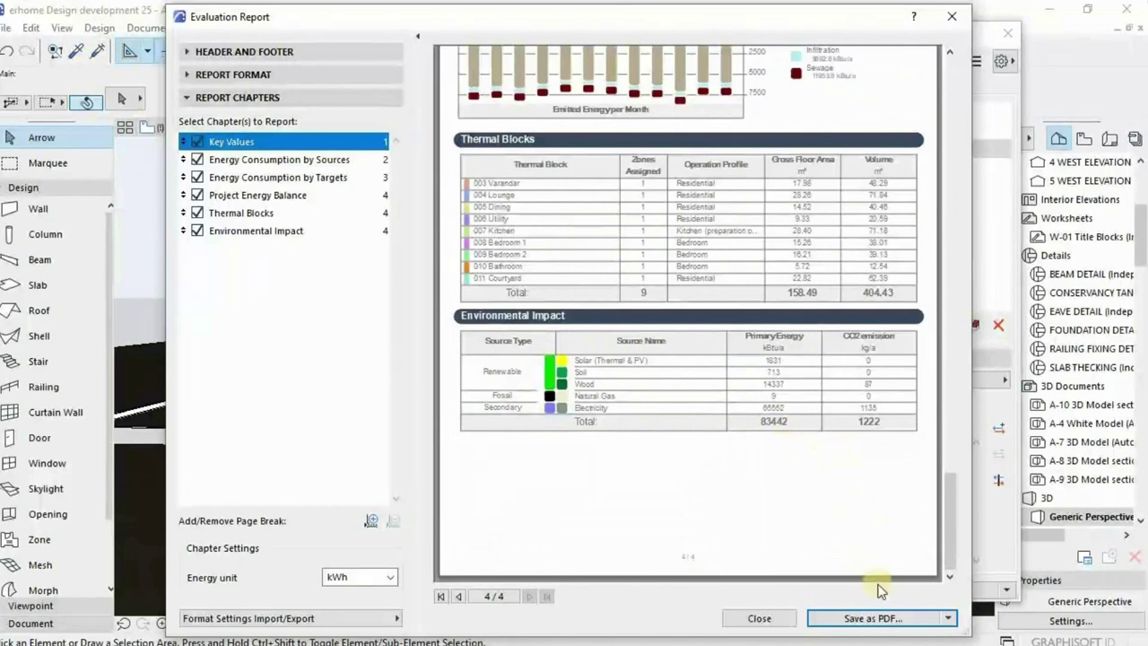
{"action": "left_click", "coordinate": [875, 618]}
{"action": "left_click", "coordinate": [240, 121]}
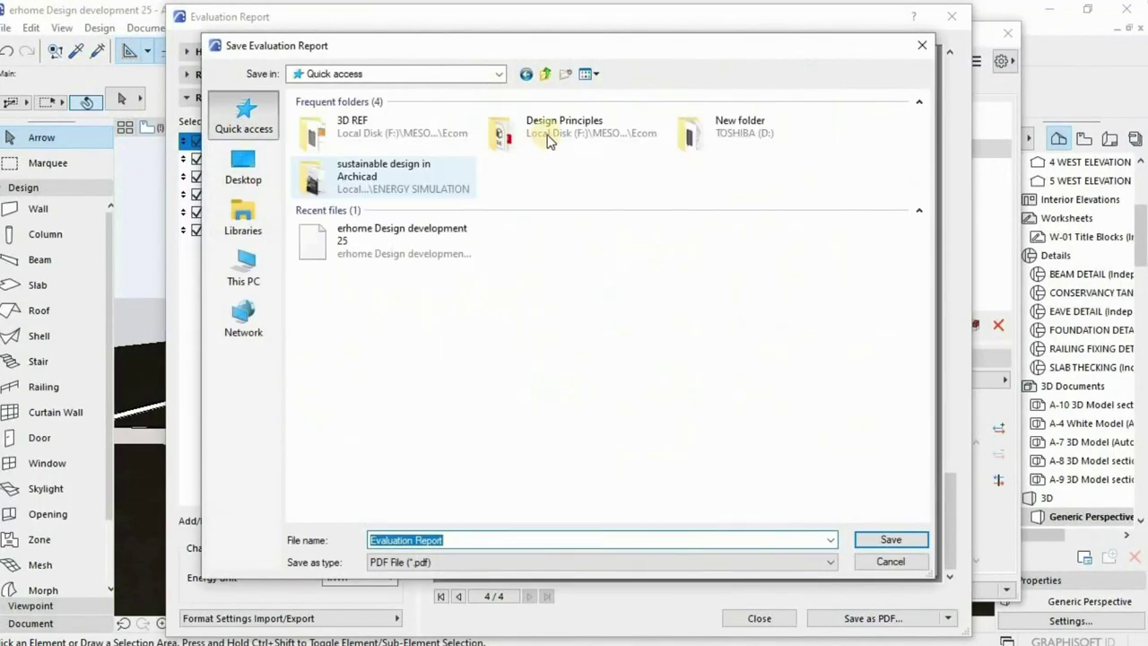
{"action": "left_click", "coordinate": [553, 135]}
{"action": "double_click", "coordinate": [553, 134]}
{"action": "left_click", "coordinate": [891, 539]}
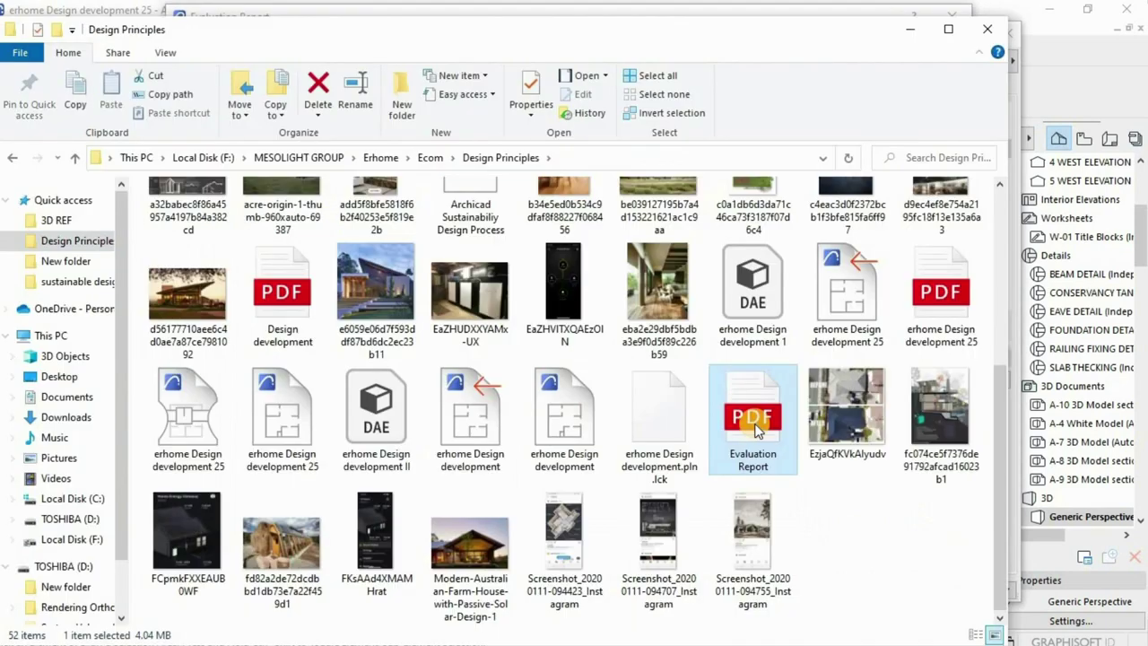
Open the saved Evaluation Report PDF from the Design Principles folder in the browser and maximize its window
{"action": "double_click", "coordinate": [752, 418]}
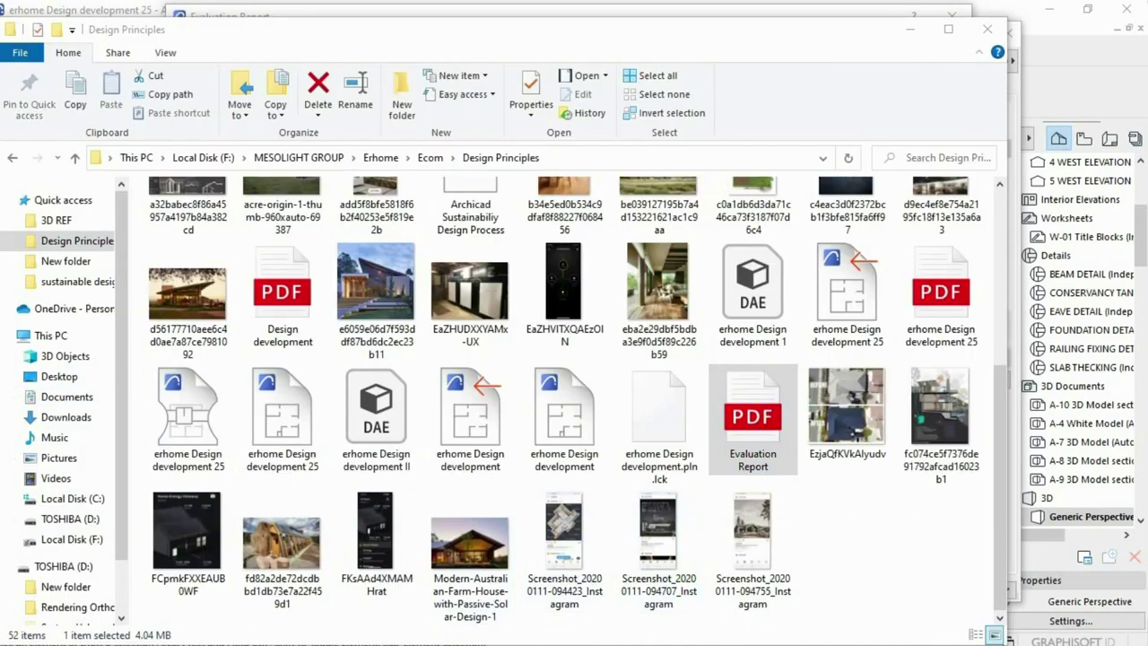
{"action": "left_click_drag", "start_coordinate": [0, 18], "coordinate": [615, 79]}
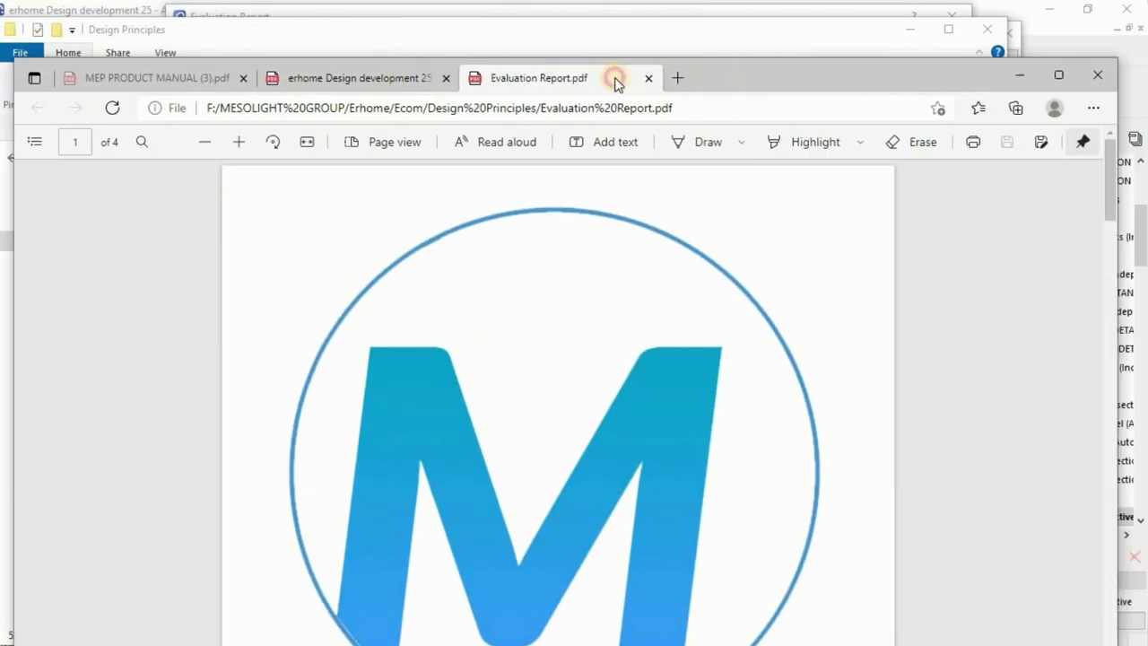
{"action": "left_click", "coordinate": [915, 77]}
Examine the report's Key Values, including building geometry, heat transfer coefficients and specific annual values
{"action": "scroll", "coordinate": [645, 228], "scroll_direction": "down", "scroll_amount": 8}
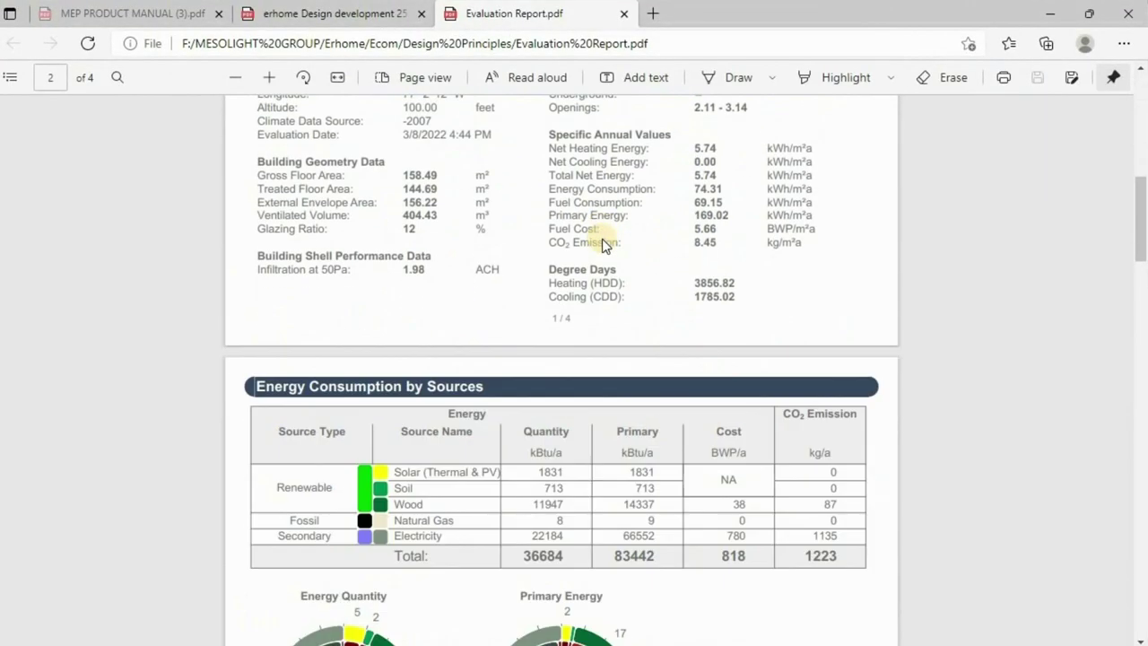
{"action": "scroll", "coordinate": [579, 242], "scroll_direction": "down", "scroll_amount": 1}
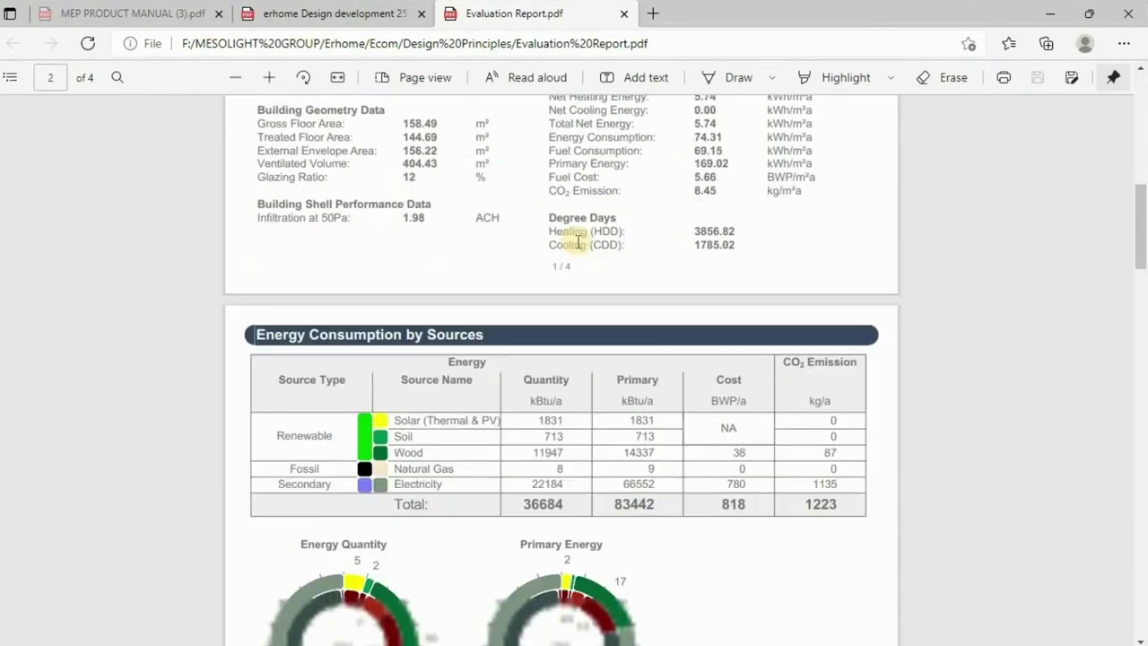
{"action": "scroll", "coordinate": [579, 242], "scroll_direction": "up", "scroll_amount": 3}
{"action": "scroll", "coordinate": [505, 266], "scroll_direction": "up", "scroll_amount": 3}
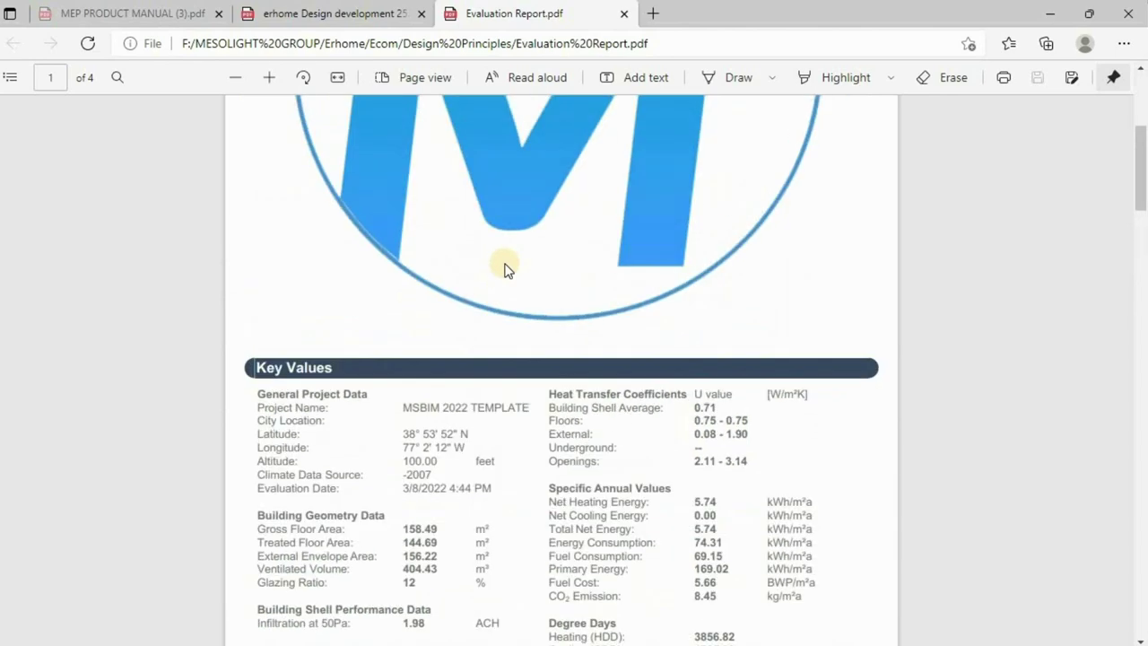
{"action": "scroll", "coordinate": [506, 266], "scroll_direction": "down", "scroll_amount": 2}
{"action": "scroll", "coordinate": [664, 270], "scroll_direction": "up", "scroll_amount": 3}
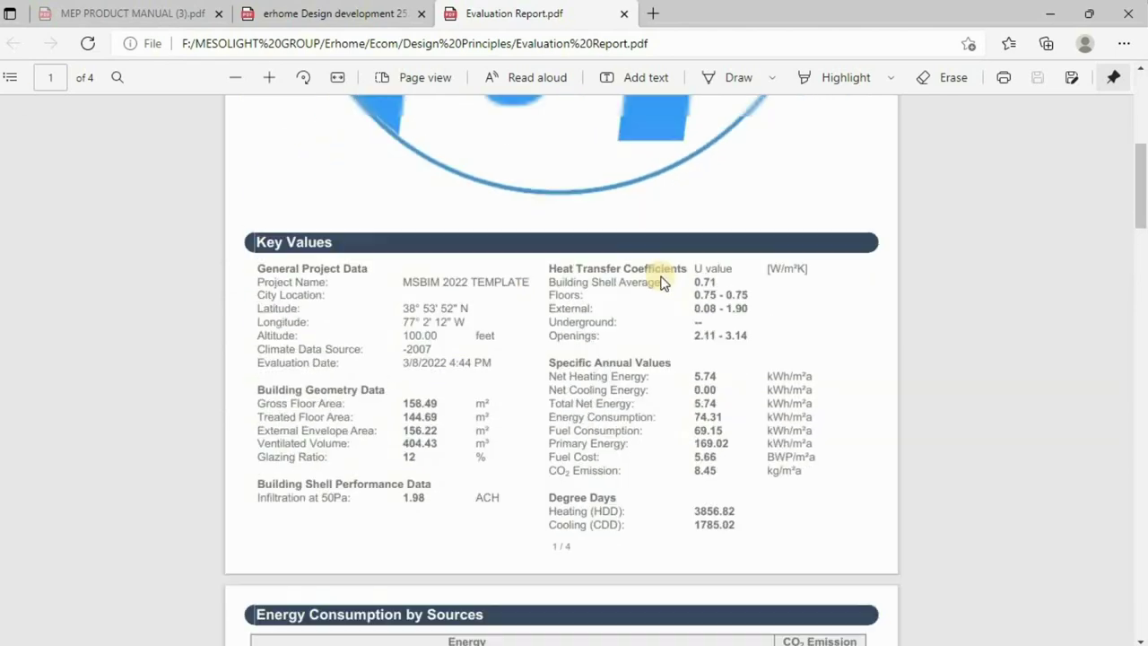
{"action": "scroll", "coordinate": [643, 279], "scroll_direction": "down", "scroll_amount": 2}
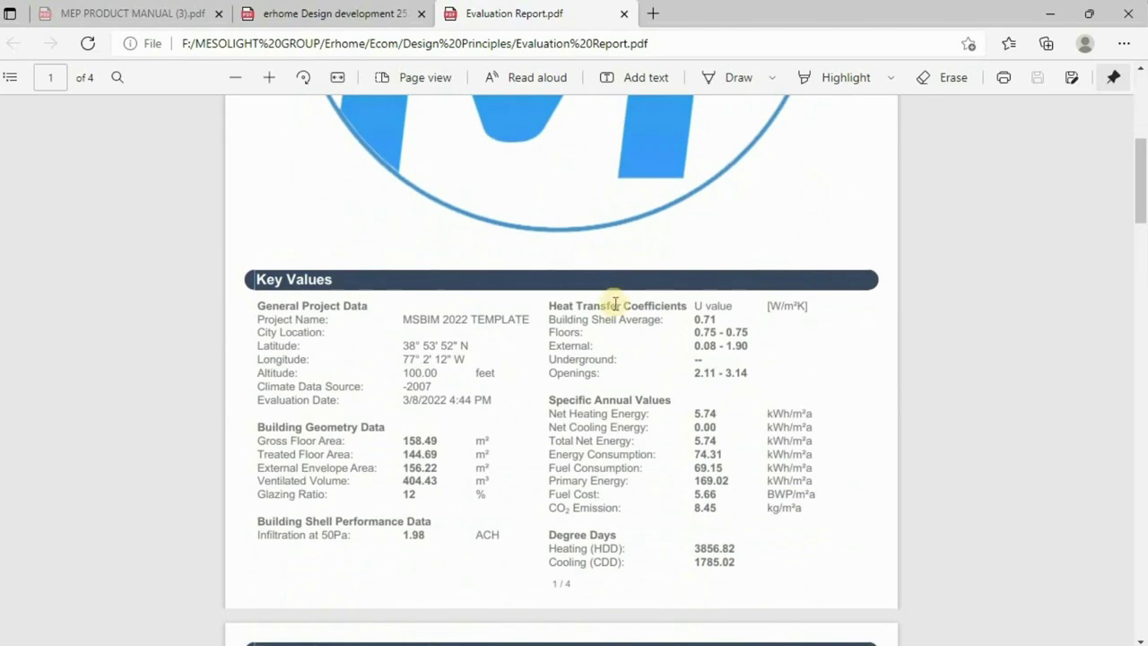
Examine energy consumption by sources and targets, the project energy balance, thermal blocks and environmental impact in the report
{"action": "scroll", "coordinate": [615, 305], "scroll_direction": "down", "scroll_amount": 8}
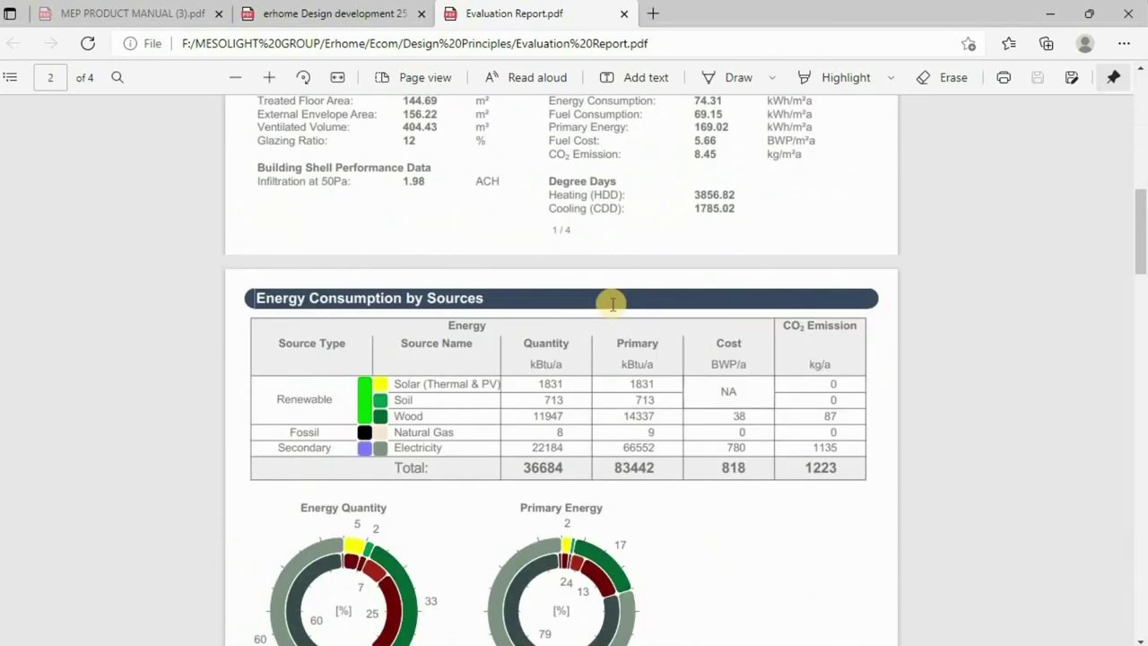
{"action": "scroll", "coordinate": [613, 305], "scroll_direction": "down", "scroll_amount": 9}
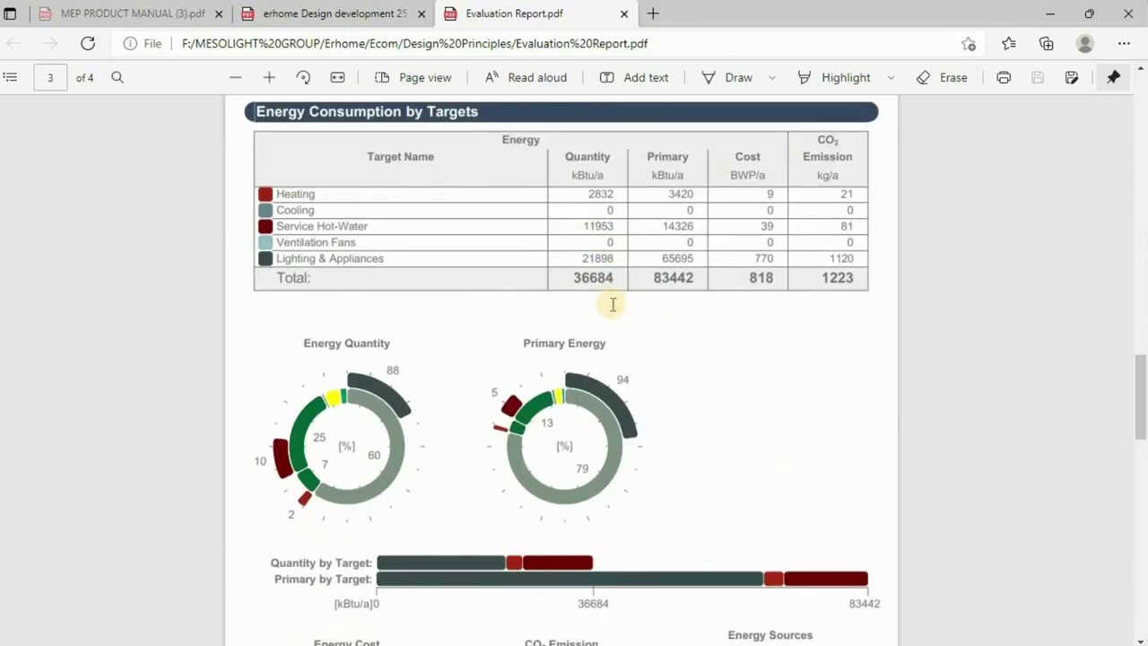
{"action": "scroll", "coordinate": [613, 305], "scroll_direction": "down", "scroll_amount": 10}
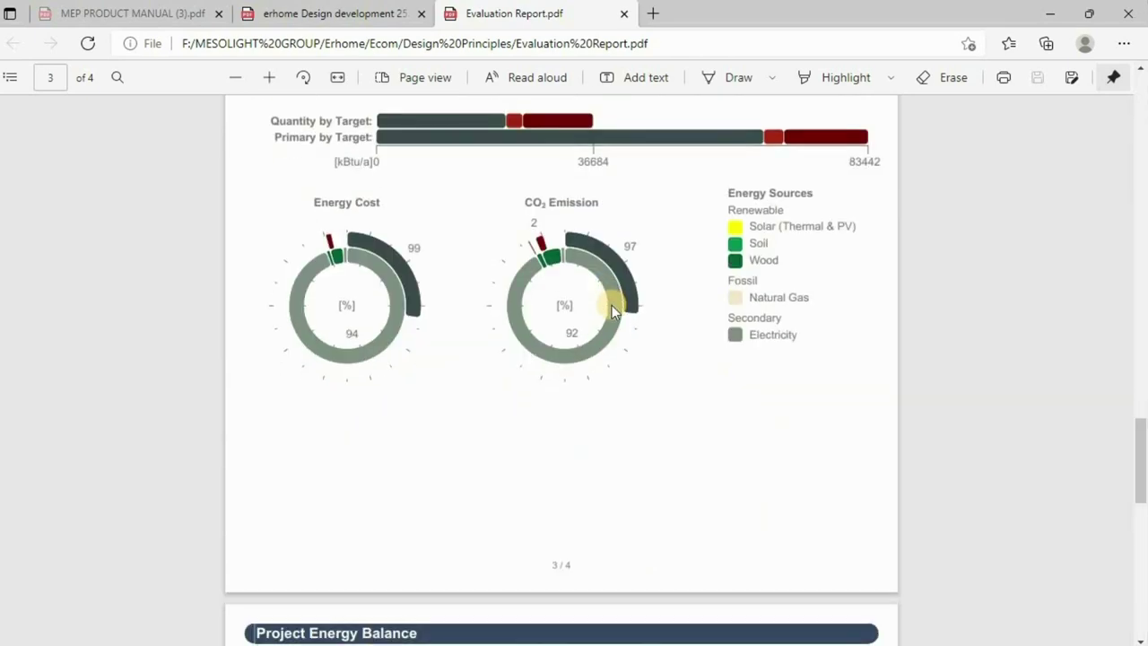
{"action": "scroll", "coordinate": [613, 310], "scroll_direction": "down", "scroll_amount": 2}
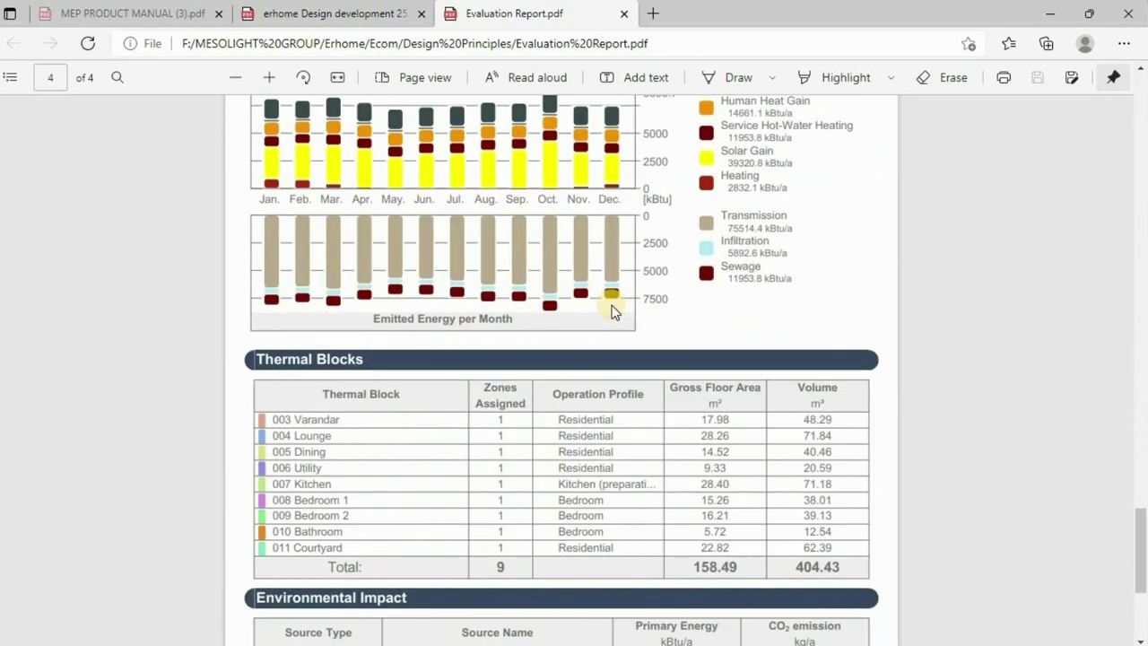
{"action": "scroll", "coordinate": [613, 312], "scroll_direction": "down", "scroll_amount": 2}
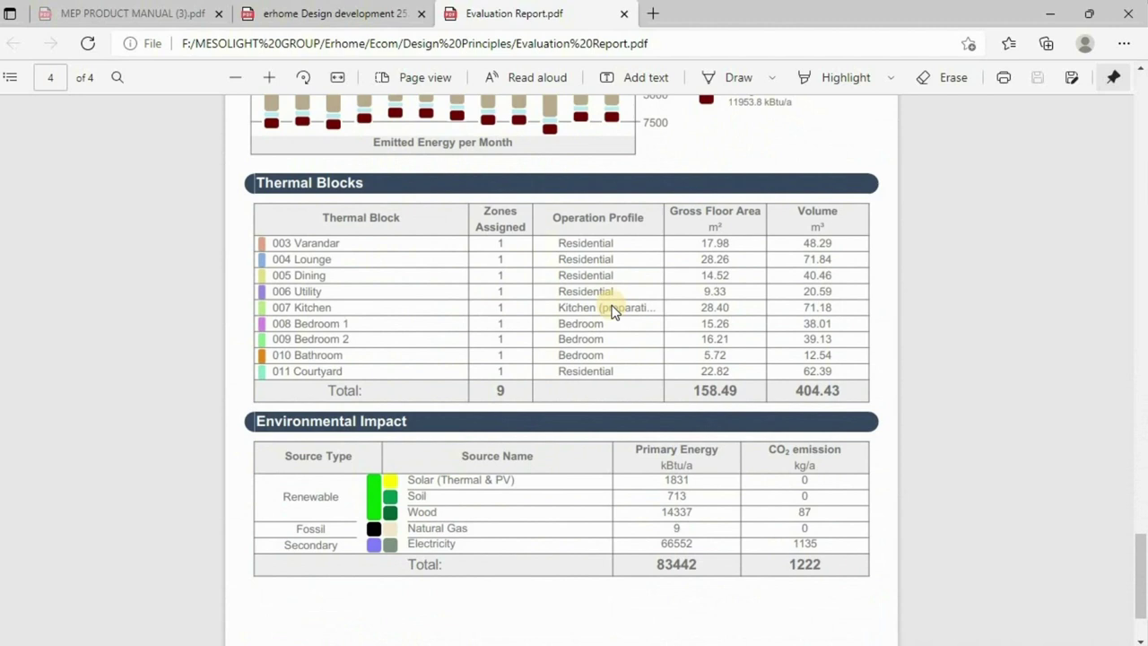
{"action": "scroll", "coordinate": [612, 309], "scroll_direction": "down", "scroll_amount": 2}
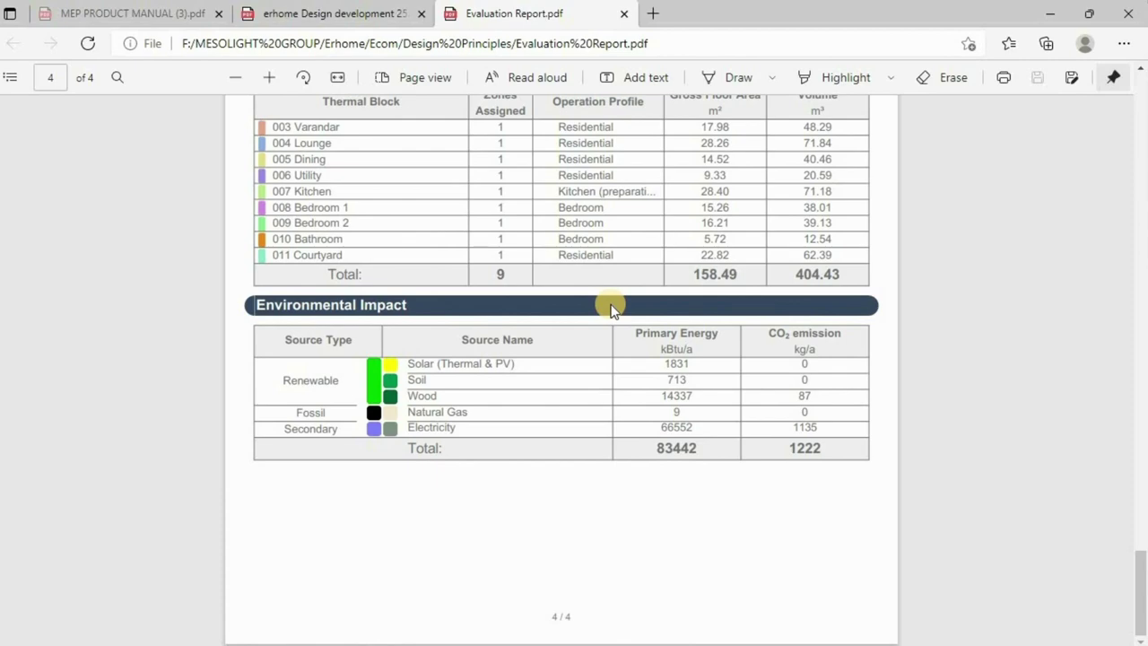
{"action": "scroll", "coordinate": [735, 303], "scroll_direction": "up", "scroll_amount": 5}
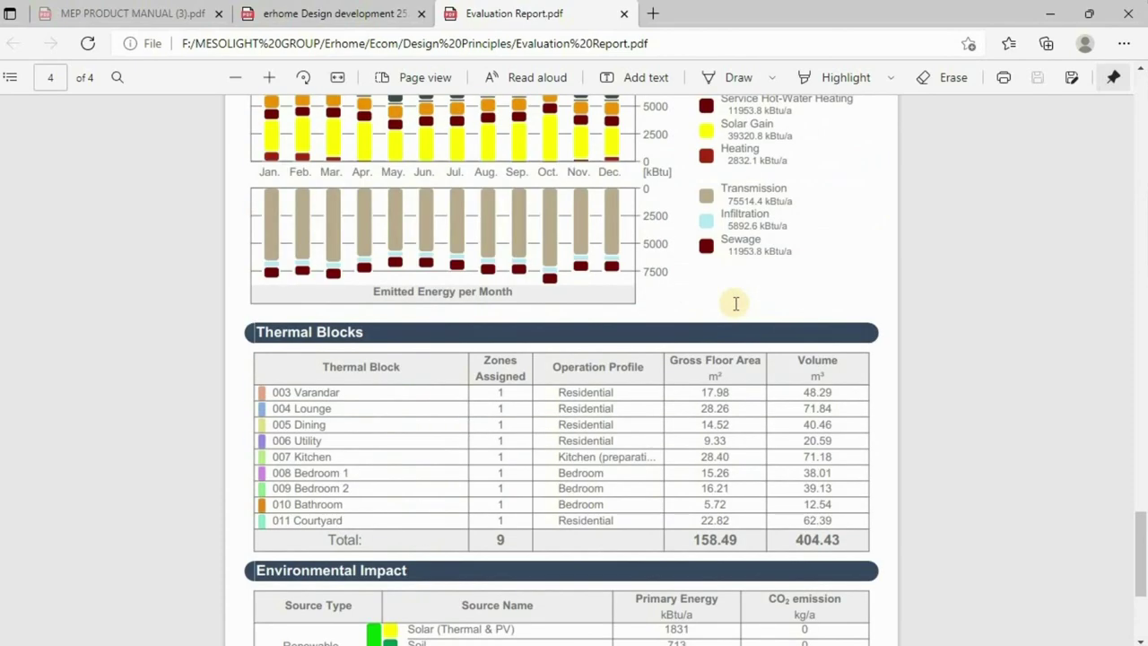
{"action": "scroll", "coordinate": [734, 294], "scroll_direction": "up", "scroll_amount": 7}
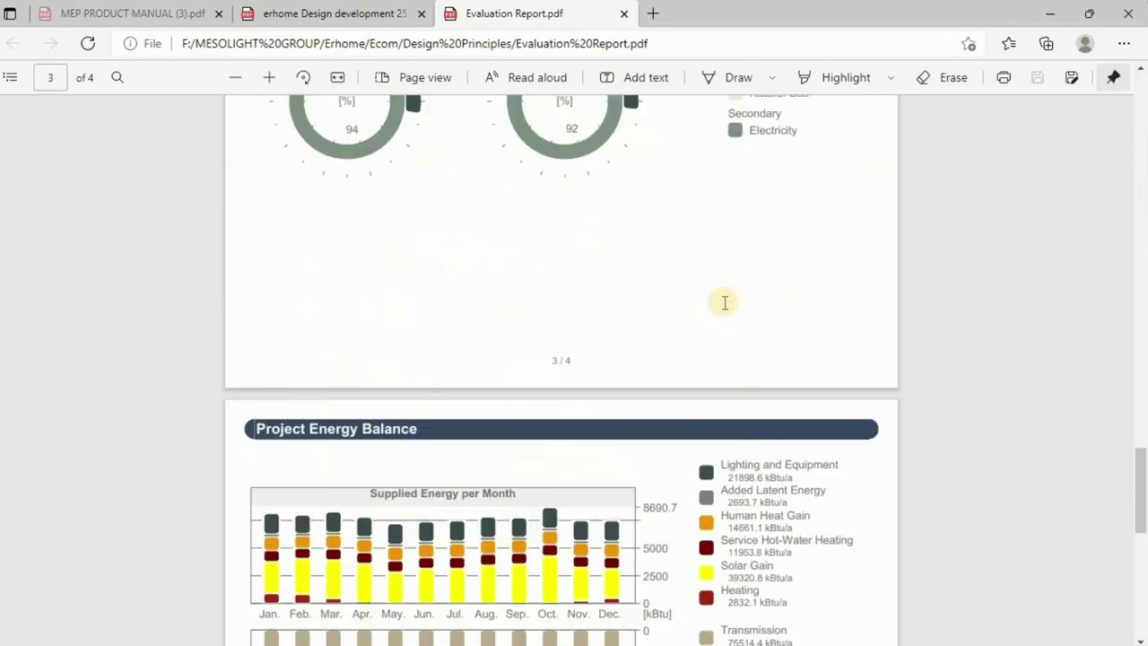
{"action": "scroll", "coordinate": [758, 294], "scroll_direction": "up", "scroll_amount": 1}
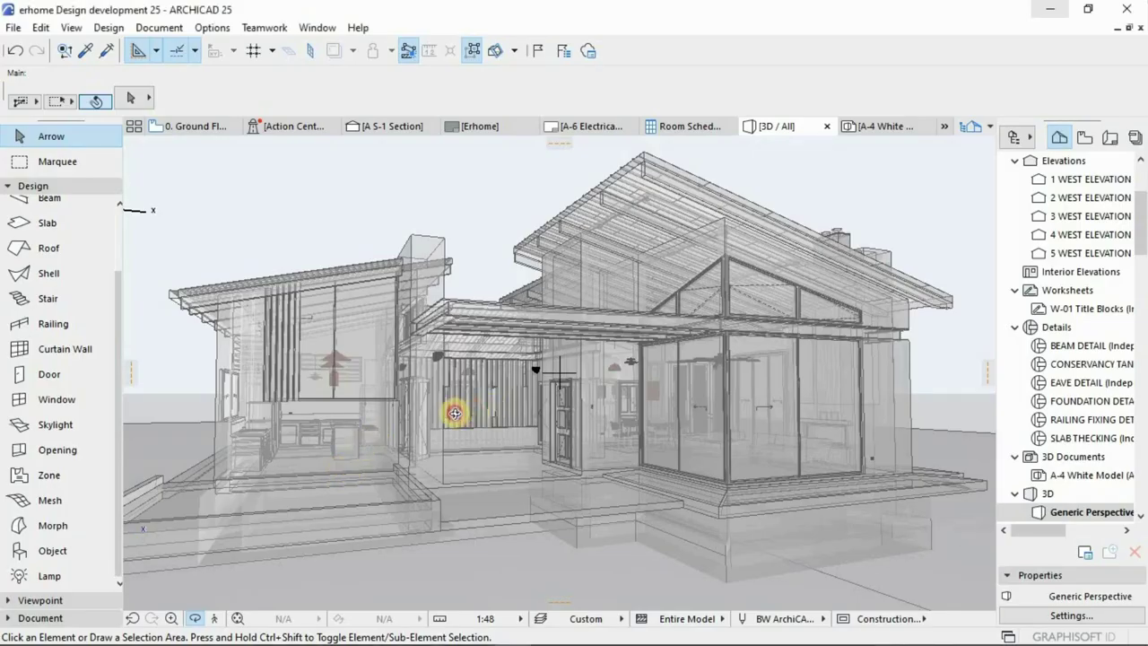
Return to the ARCHICAD 3D model and inspect the ceiling fan, lights and dining area inside the transparent house
{"action": "left_click_drag", "start_coordinate": [454, 404], "coordinate": [631, 391]}
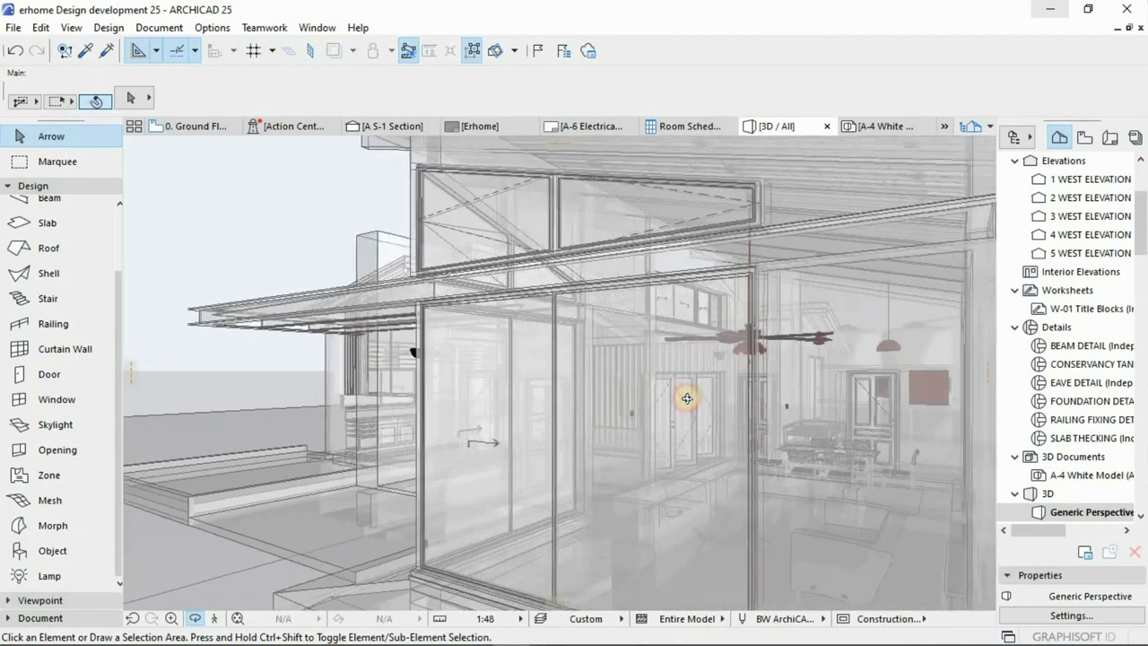
{"action": "scroll", "coordinate": [817, 385], "scroll_direction": "up", "scroll_amount": 5}
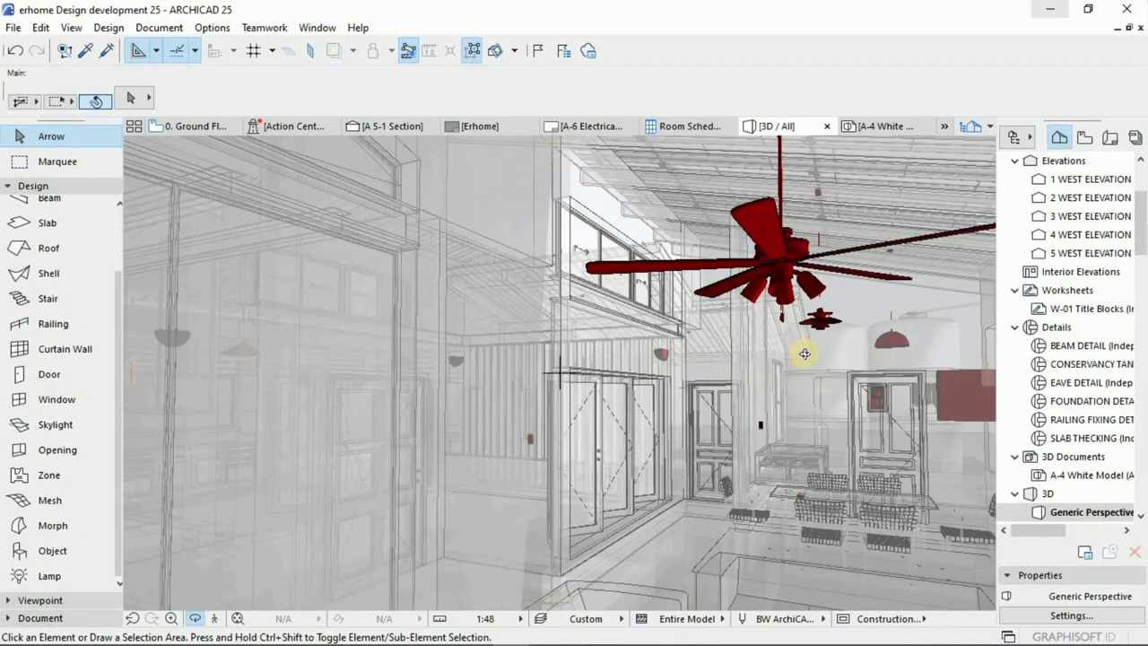
{"action": "left_click_drag", "start_coordinate": [805, 354], "coordinate": [681, 382]}
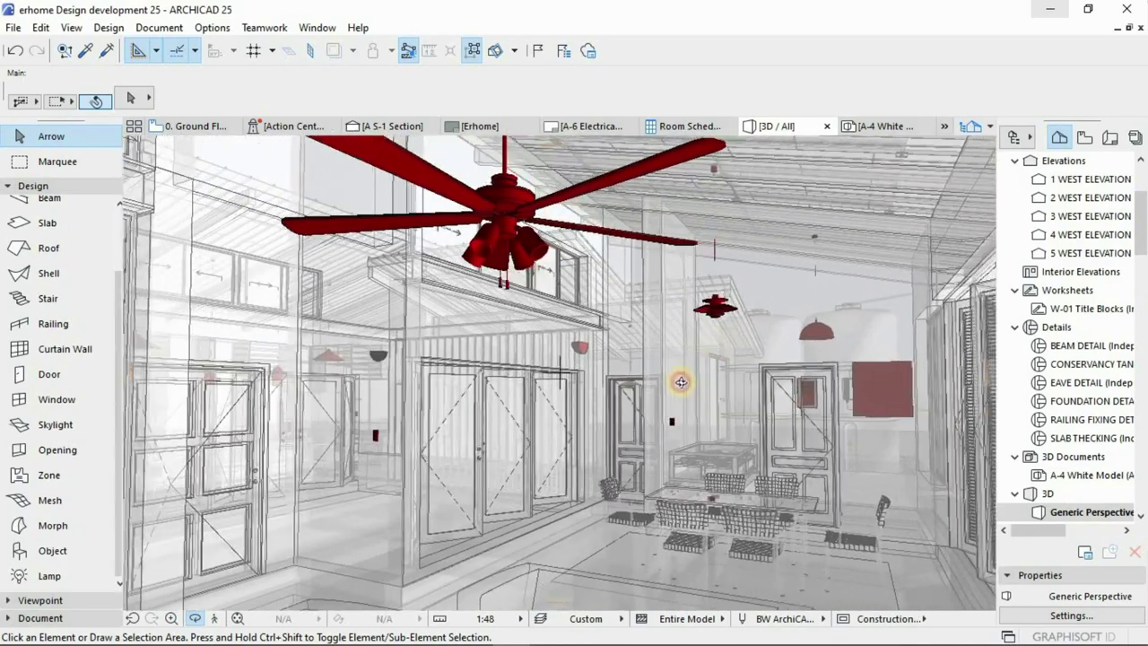